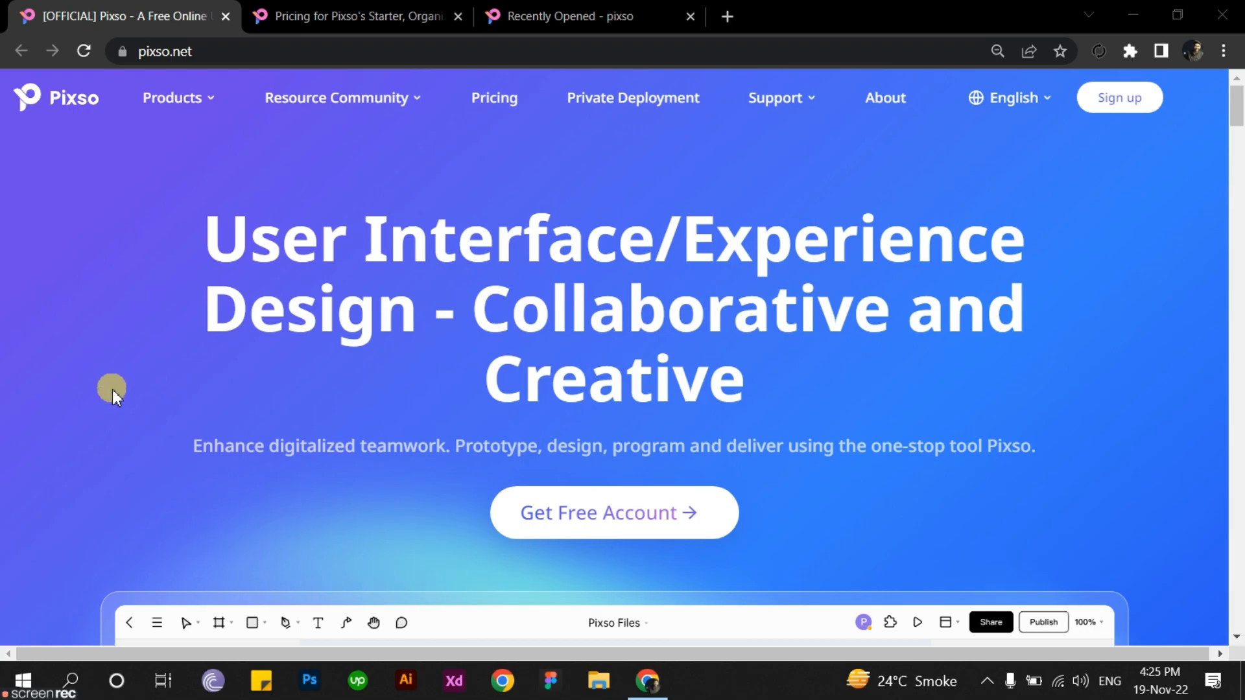
Step: Look over the Pixso home page's opening banner and the editor preview beneath it
scroll(92, 395, down, 4)
scroll(92, 395, up, 2)
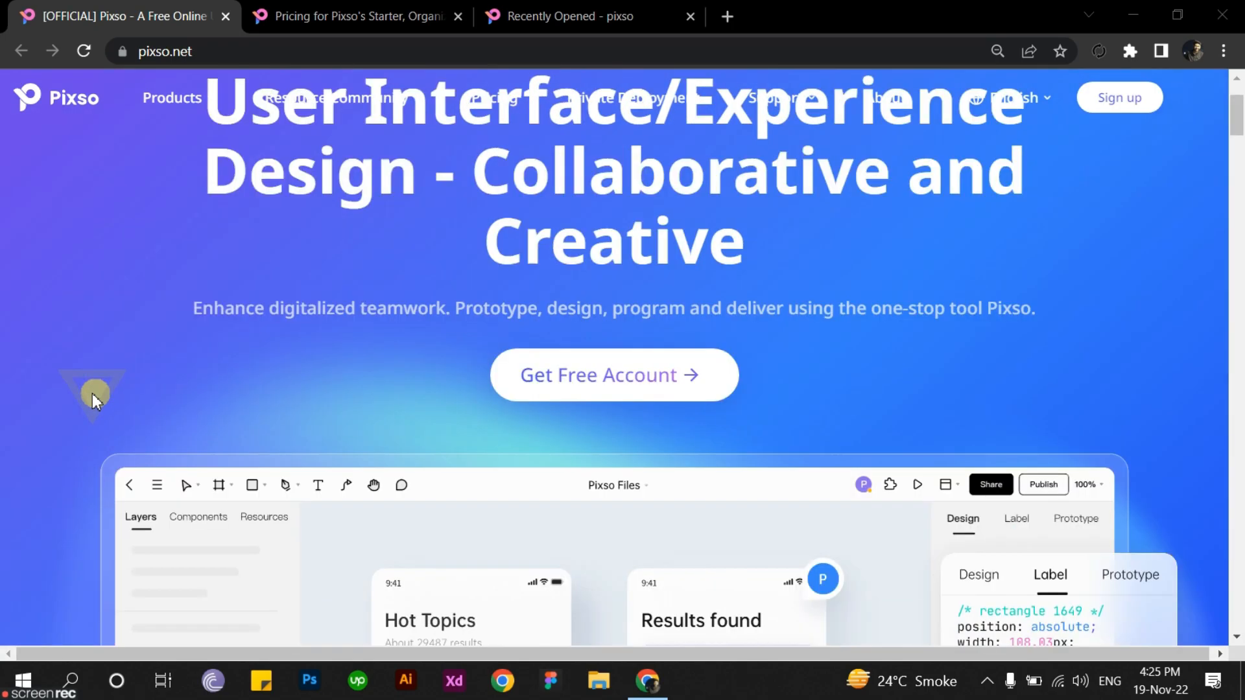
scroll(92, 395, down, 5)
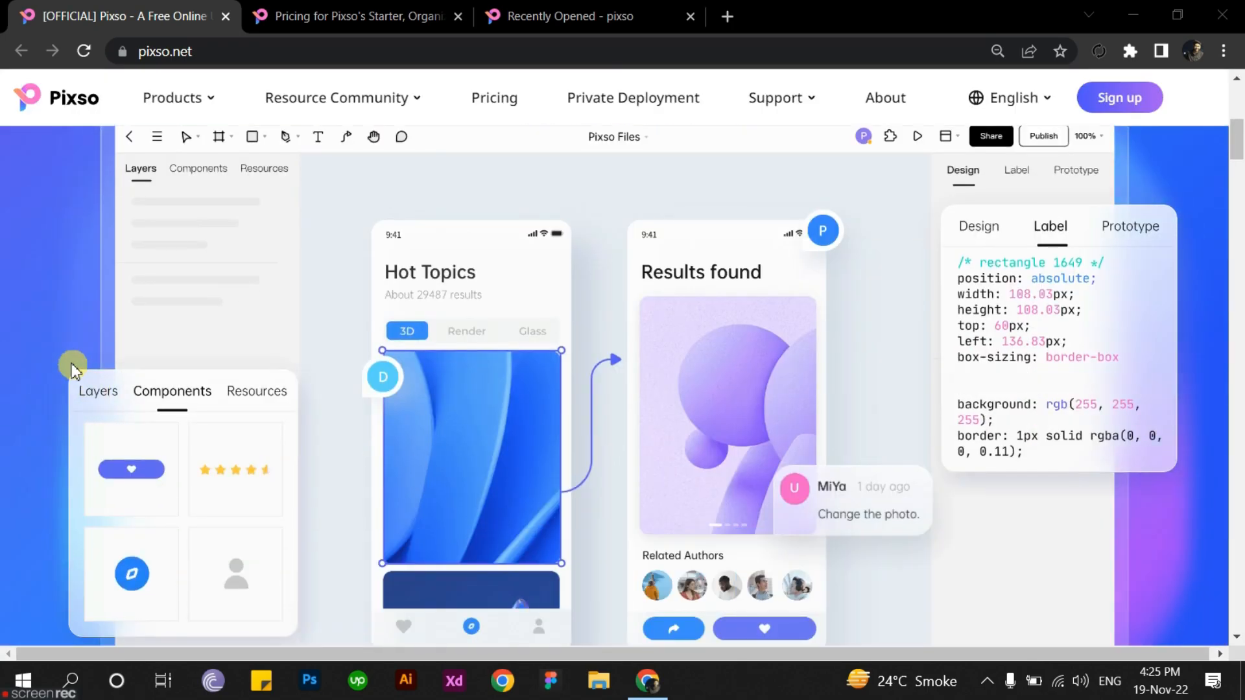
scroll(73, 370, up, 2)
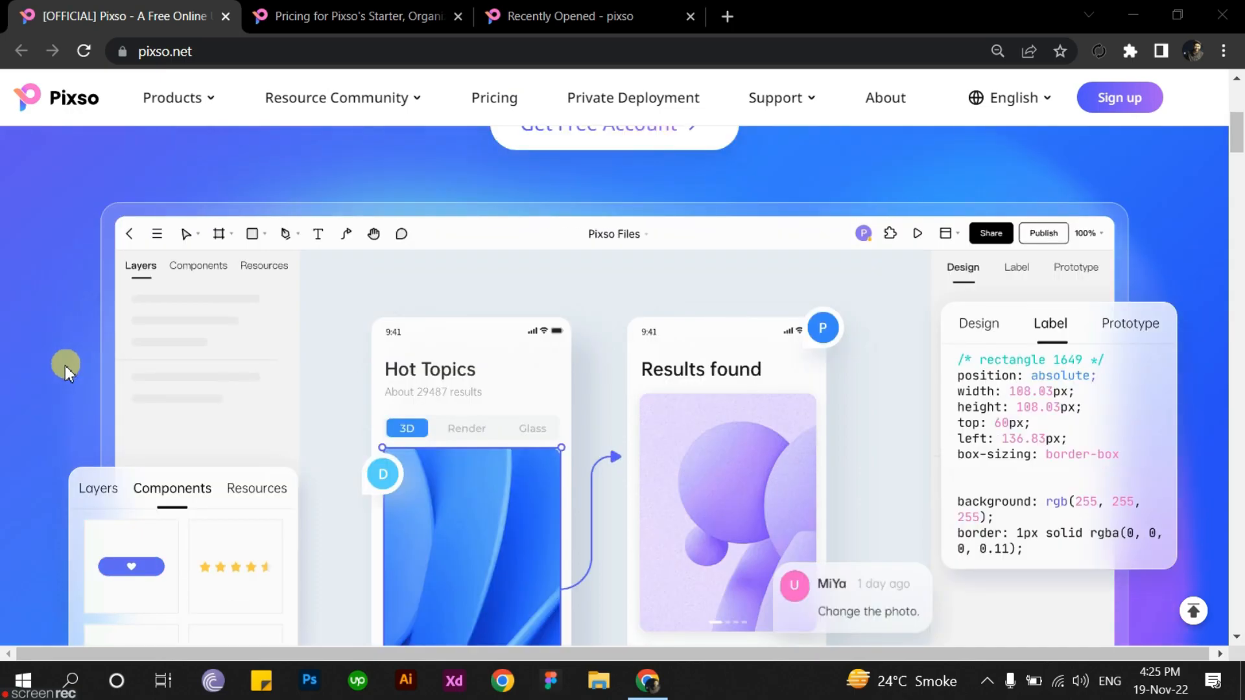
Step: Examine the Real-time Collaboration section of the Pixso home page and its animated design preview
scroll(54, 369, down, 10)
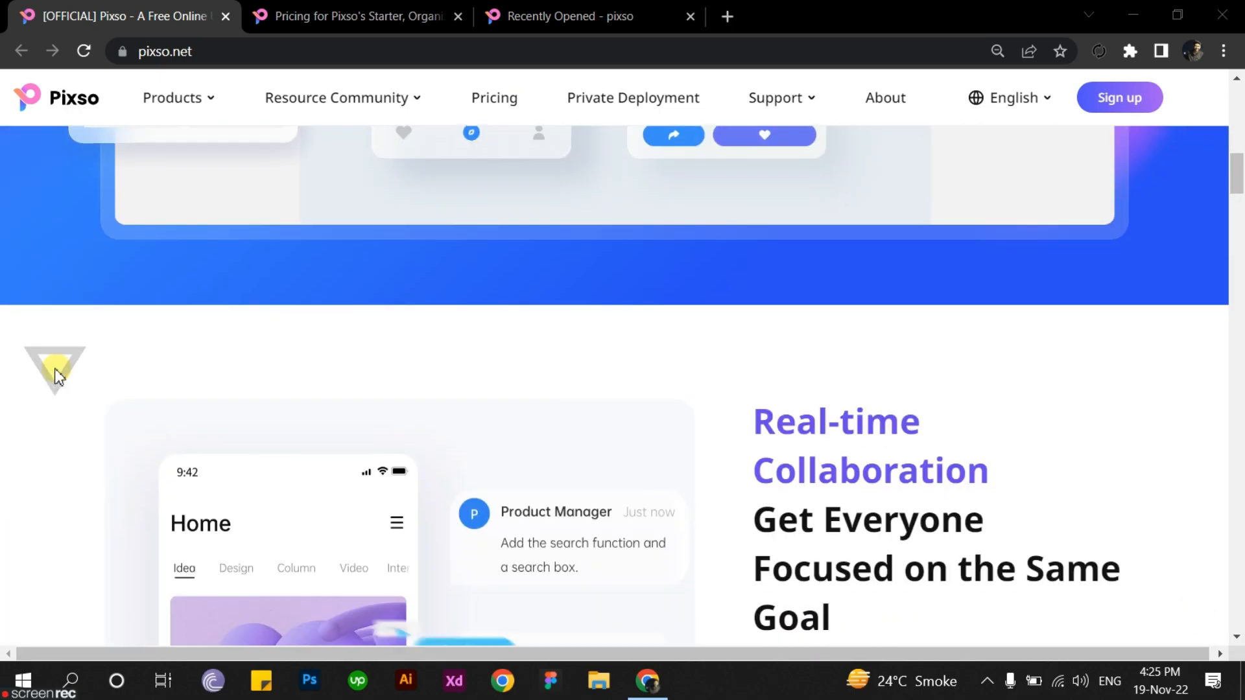
scroll(55, 368, down, 1)
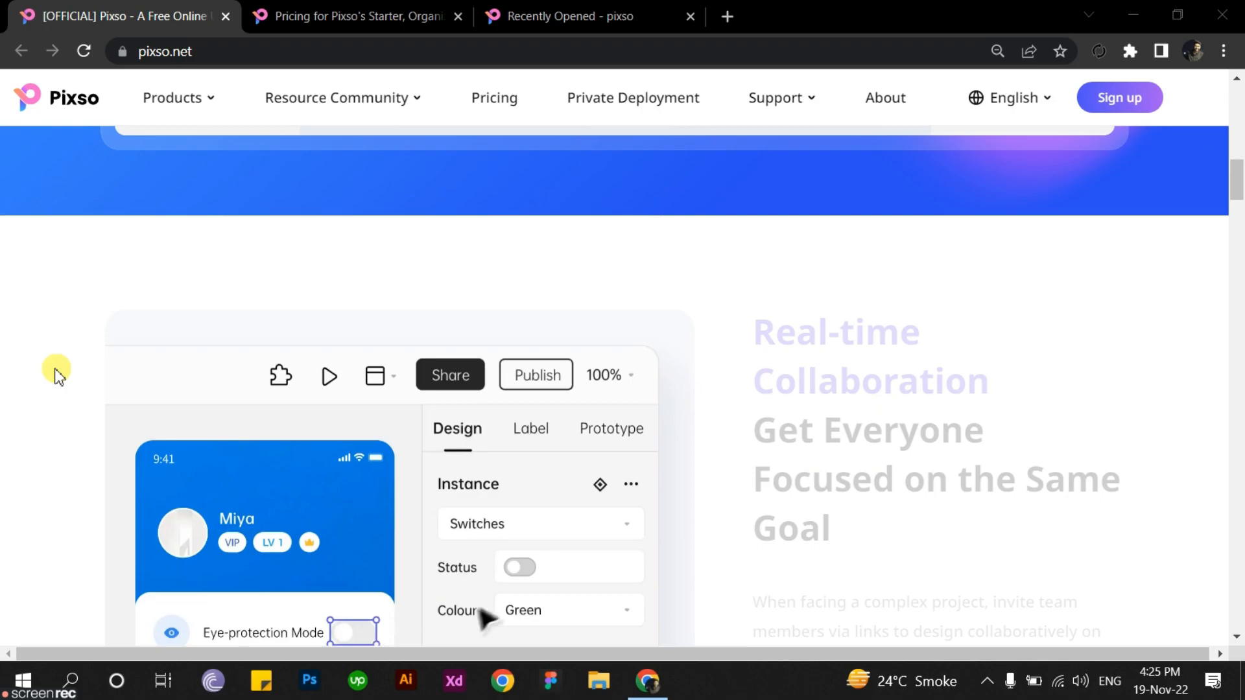
scroll(54, 368, down, 1)
scroll(52, 363, up, 1)
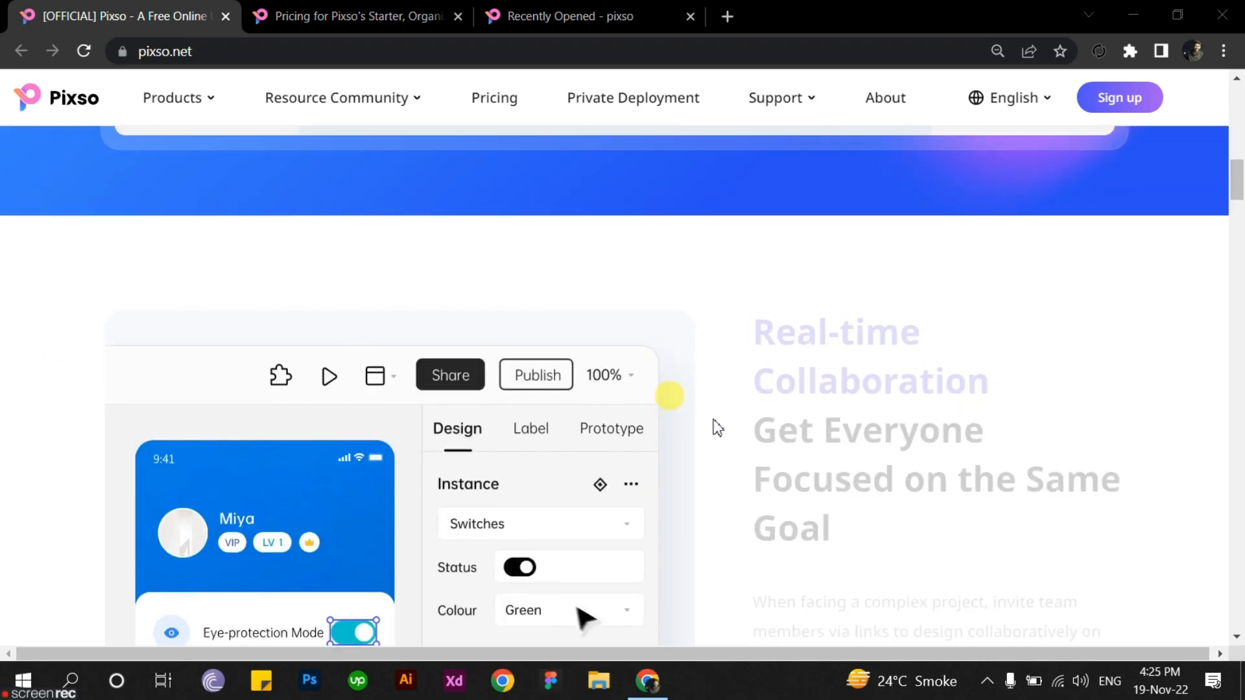
scroll(713, 441, down, 1)
scroll(69, 360, down, 1)
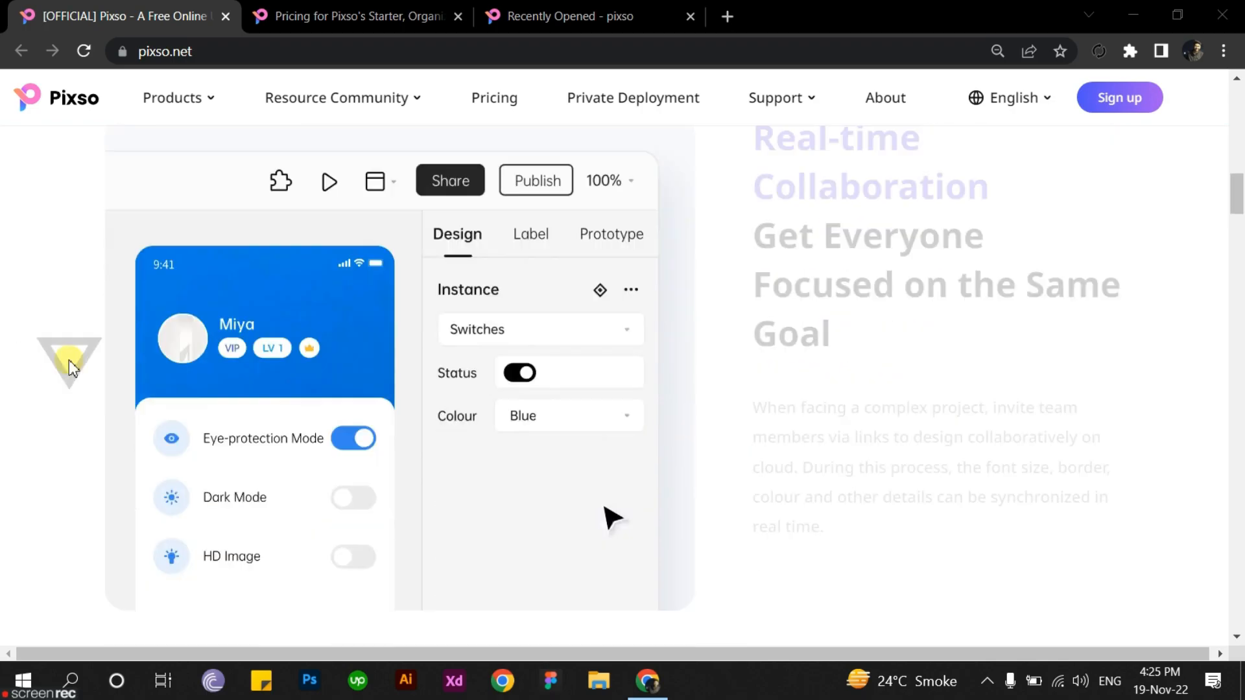
scroll(69, 360, up, 1)
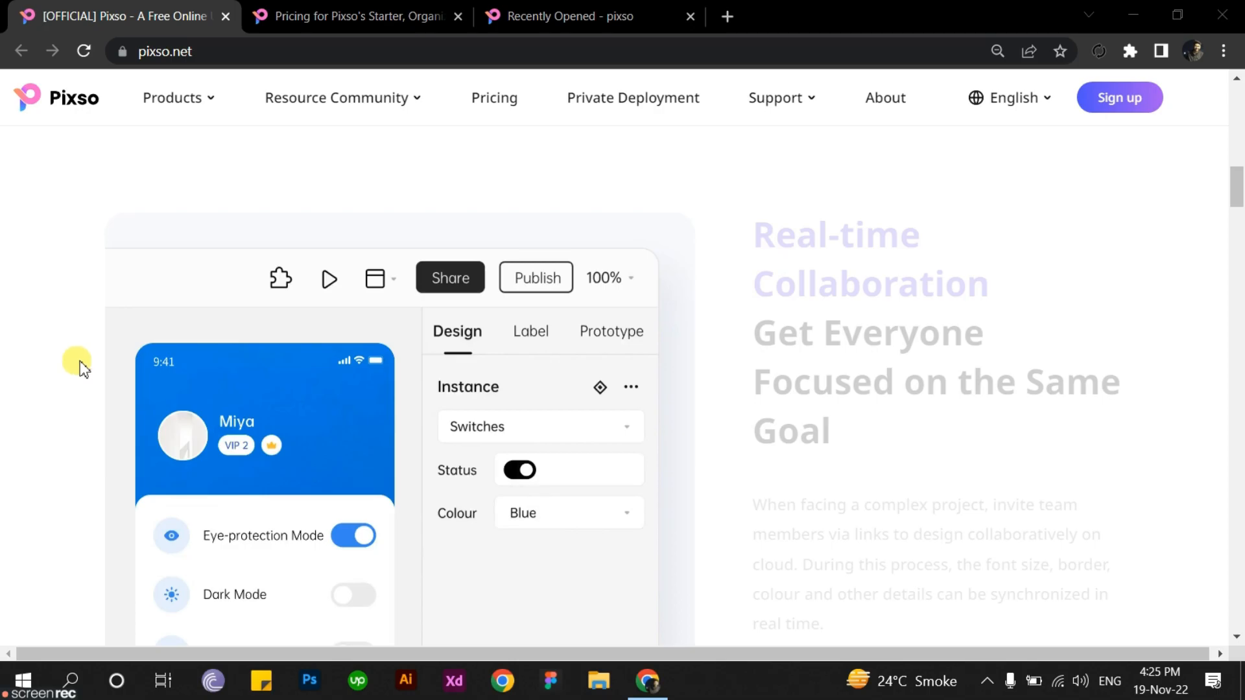
scroll(82, 368, down, 1)
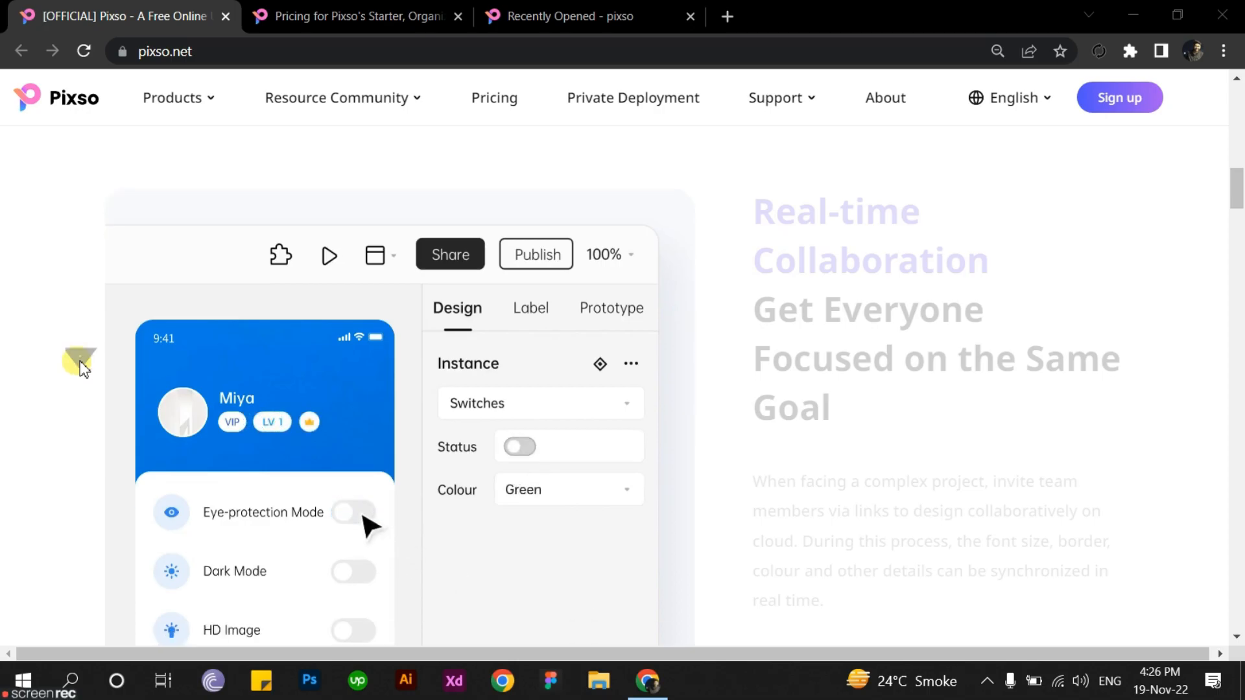
scroll(82, 368, down, 1)
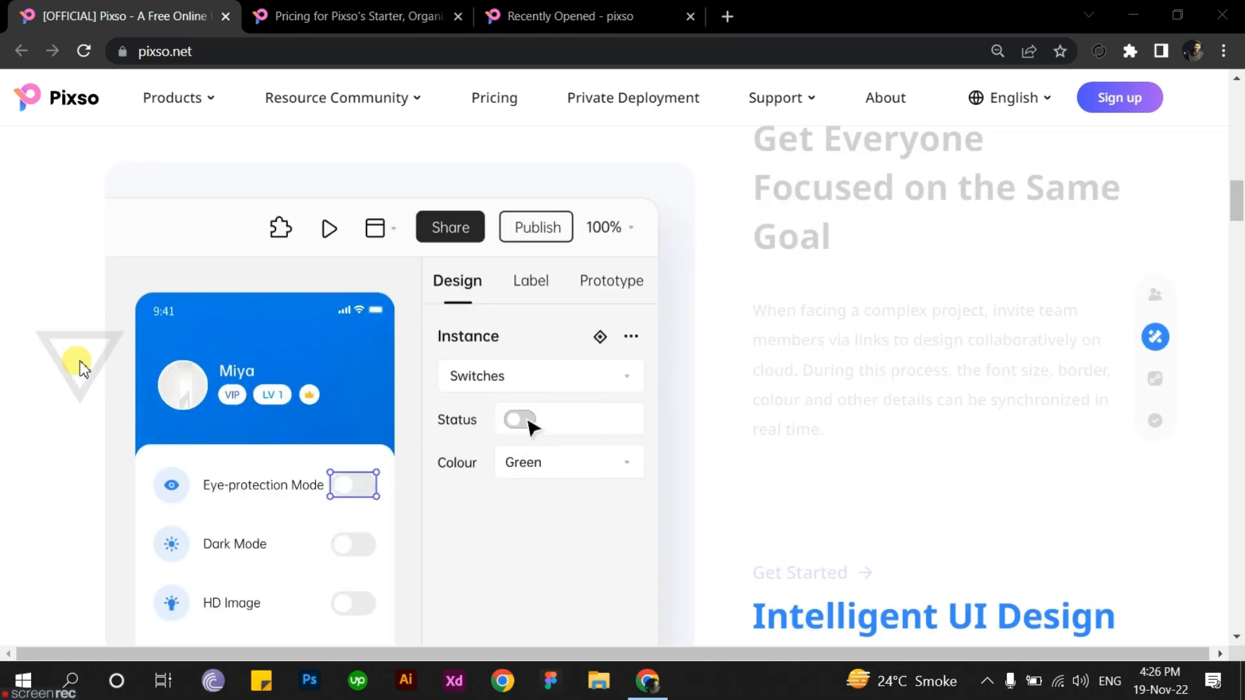
Step: Read the Intelligent UI Design Tool section about quickly acquiring professional skills
scroll(80, 367, down, 1)
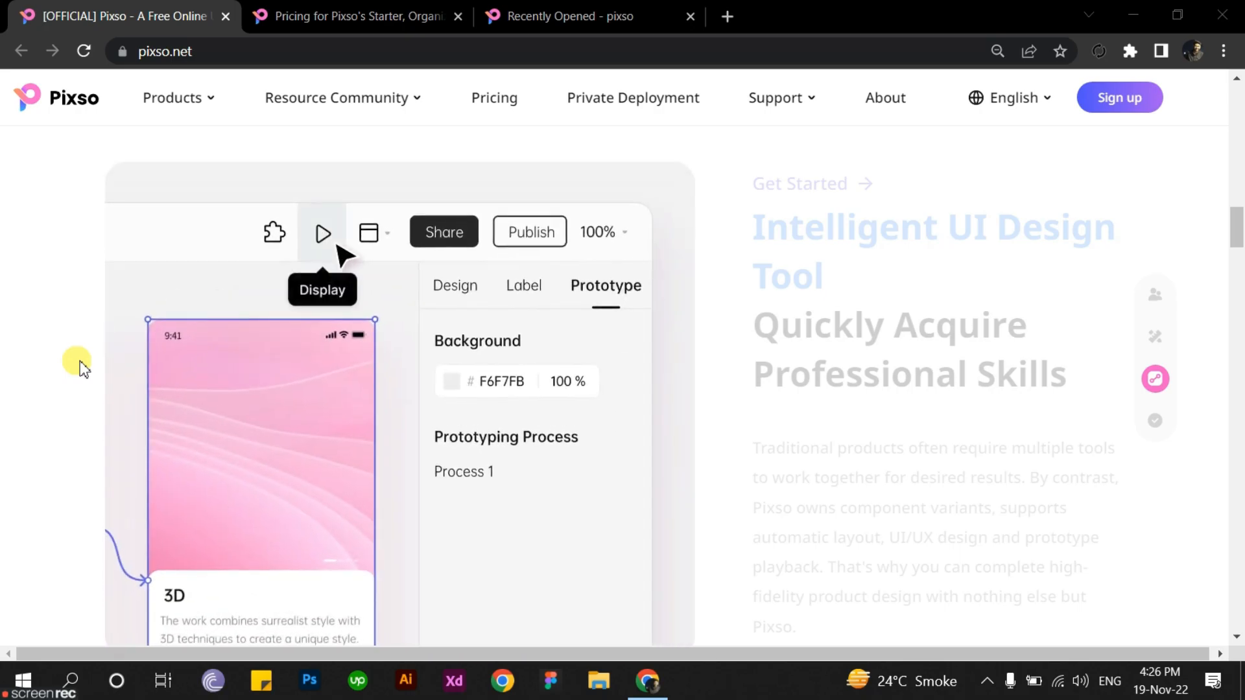
scroll(79, 361, down, 1)
scroll(80, 361, up, 2)
scroll(79, 367, up, 1)
scroll(80, 368, down, 3)
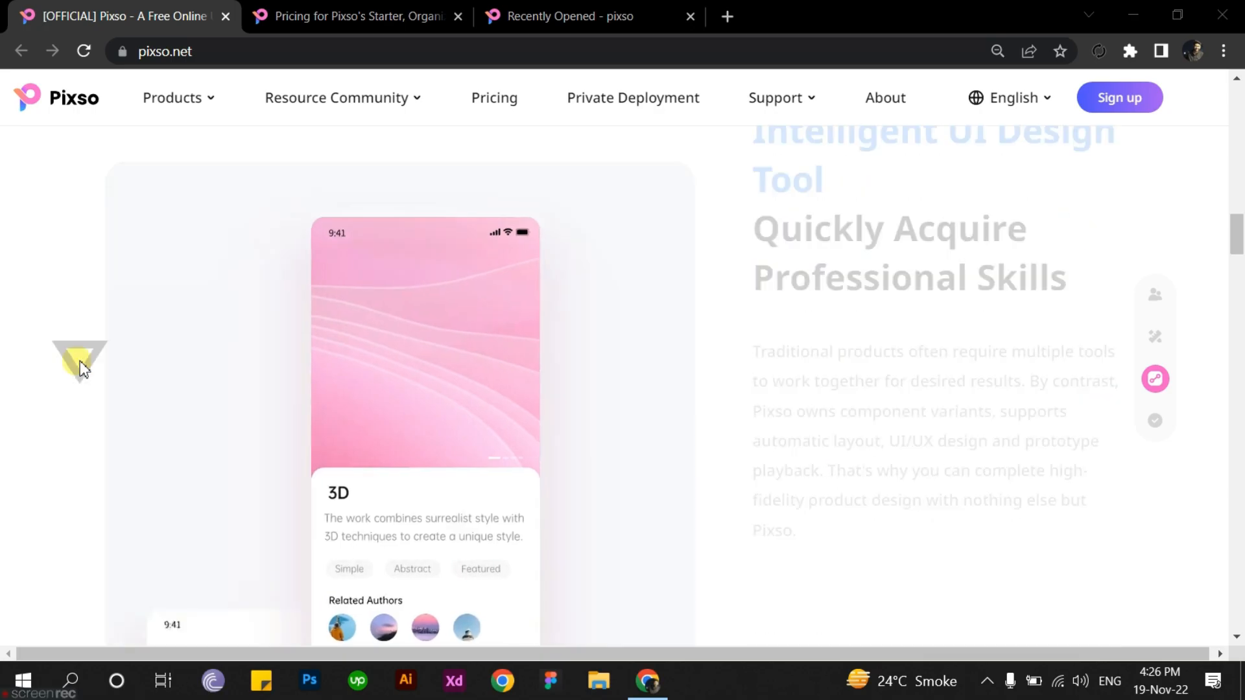
scroll(80, 362, up, 1)
scroll(79, 361, down, 1)
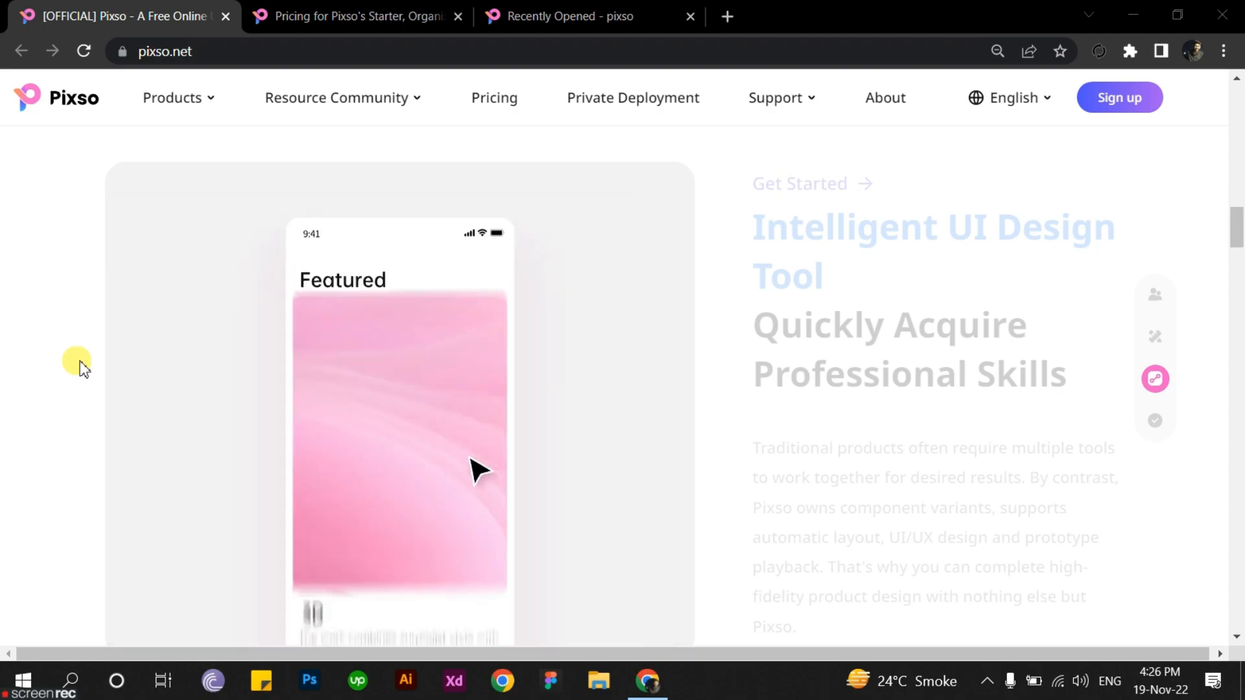
scroll(80, 368, down, 1)
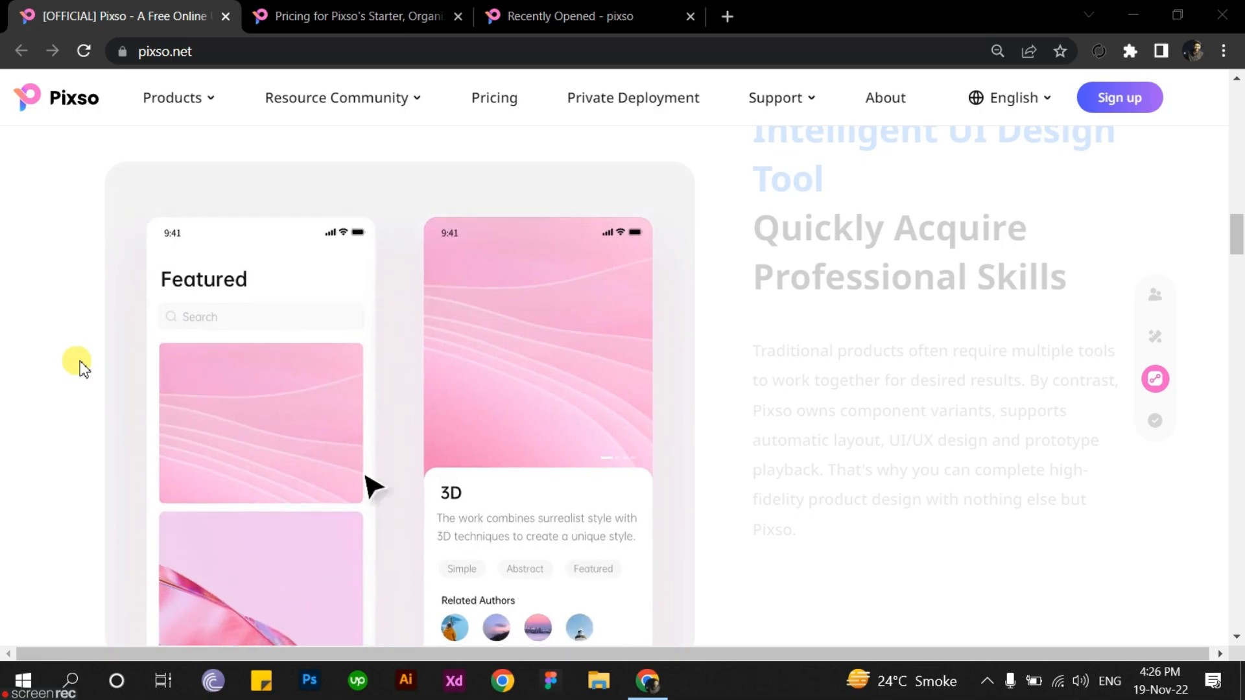
Step: Review the High-fidelity Prototype section on interactive animation display and its preview
scroll(79, 368, down, 4)
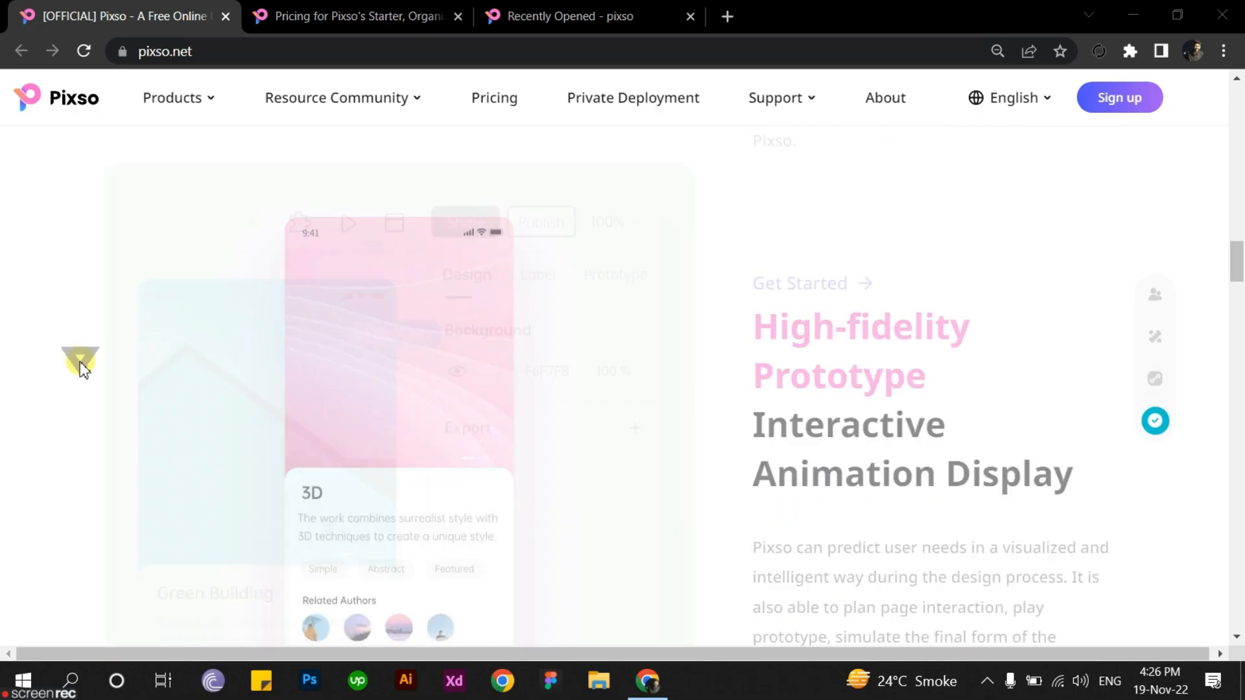
scroll(81, 366, down, 1)
scroll(80, 366, up, 1)
scroll(81, 367, down, 1)
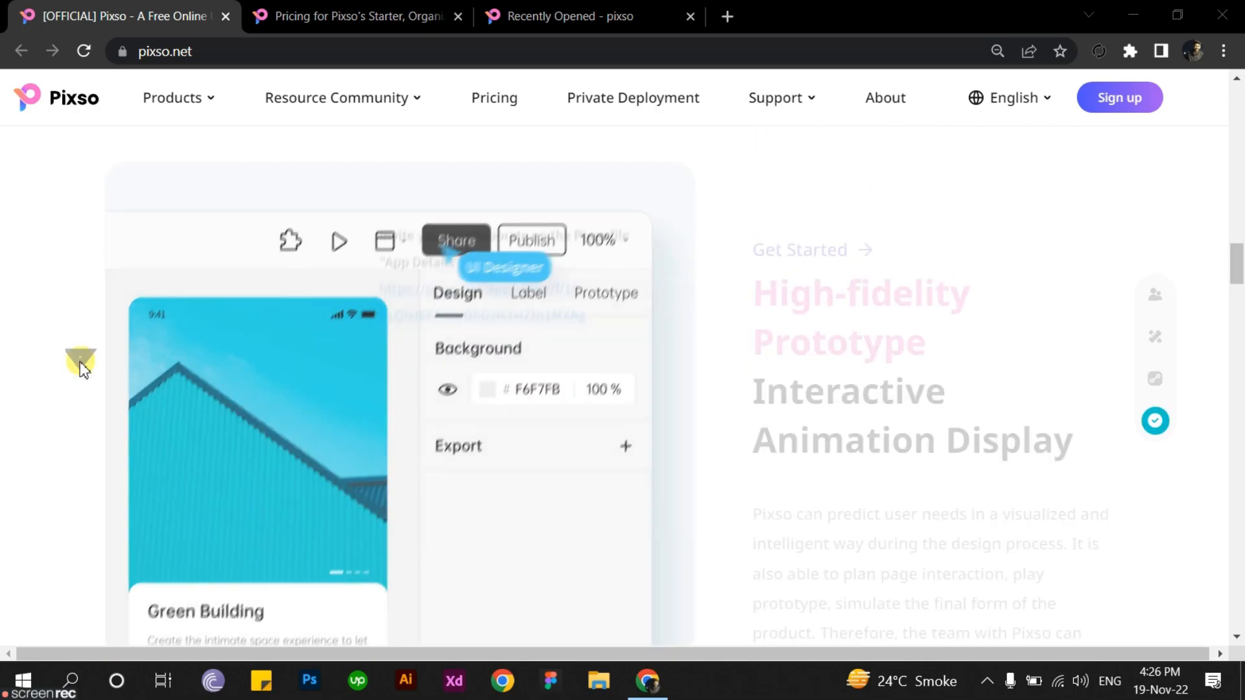
scroll(81, 366, up, 1)
scroll(81, 366, up, 4)
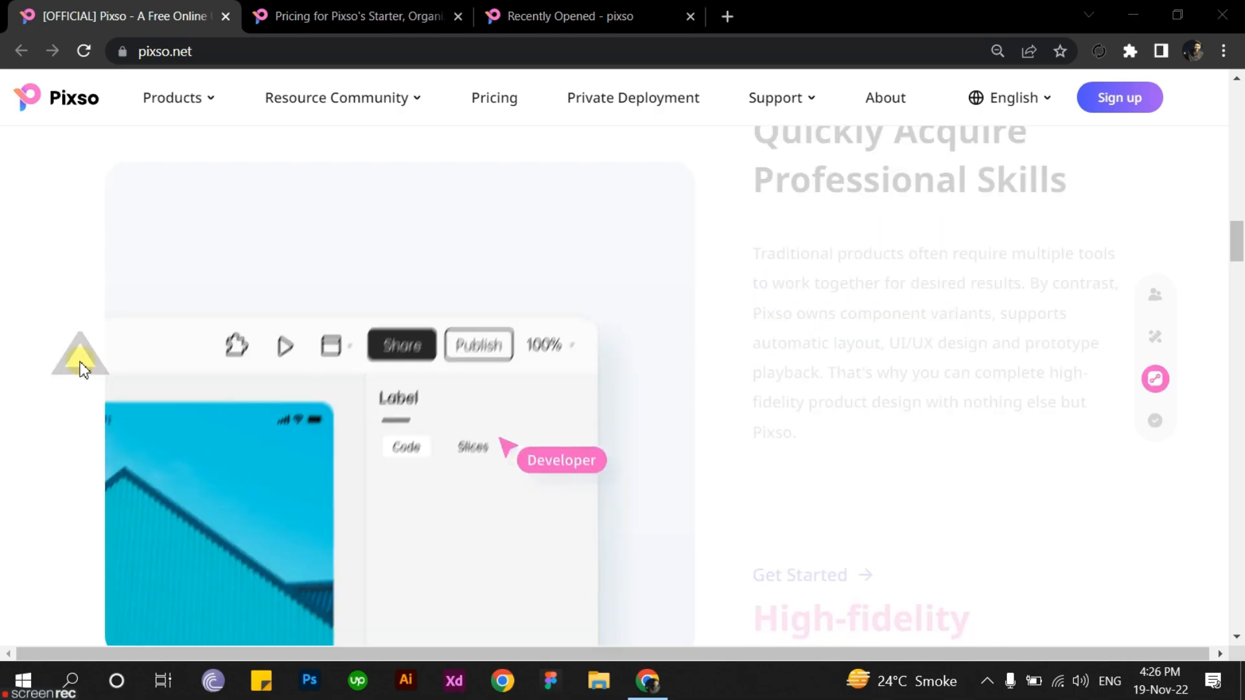
scroll(81, 368, up, 1)
scroll(81, 368, down, 4)
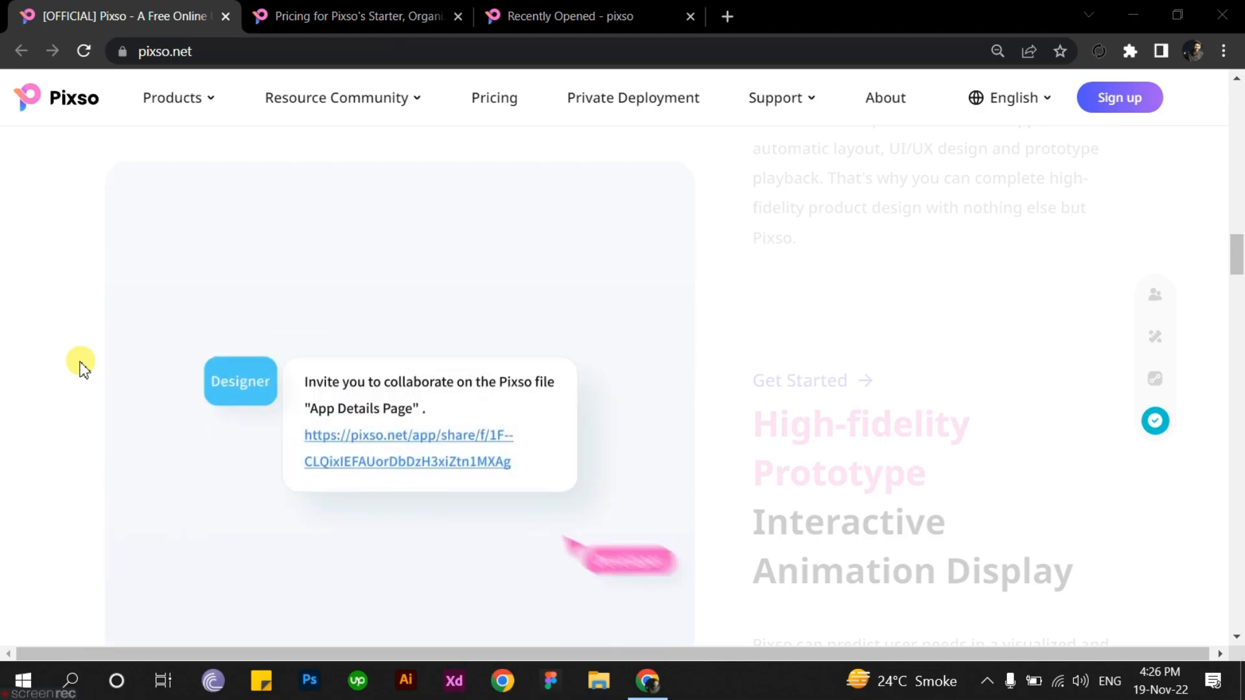
scroll(80, 367, down, 5)
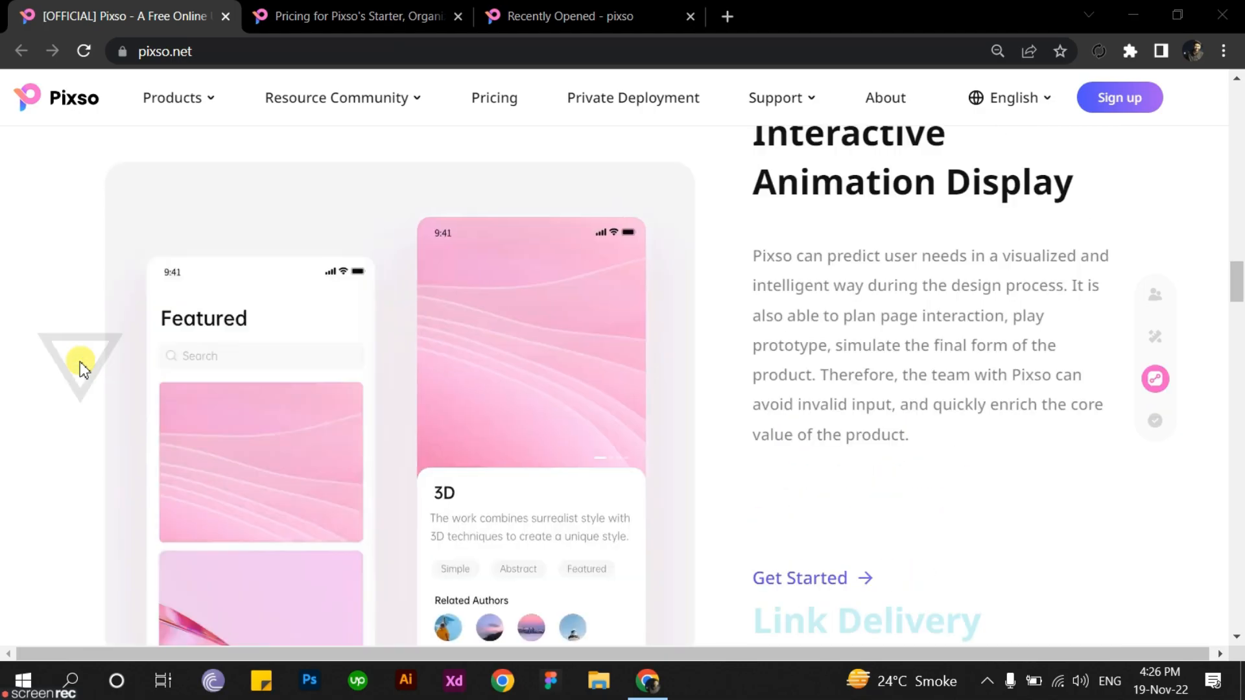
Step: Read the Link Delivery section about creating clear and intuitive workflows
scroll(81, 367, down, 4)
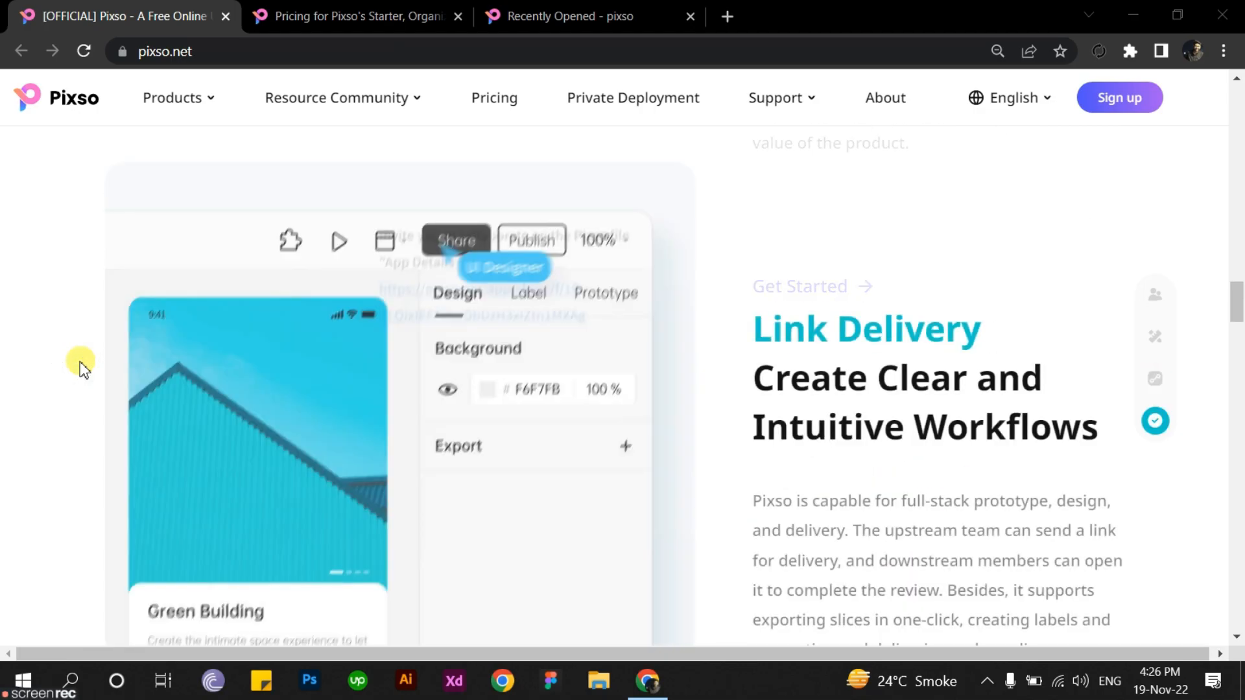
scroll(82, 367, up, 4)
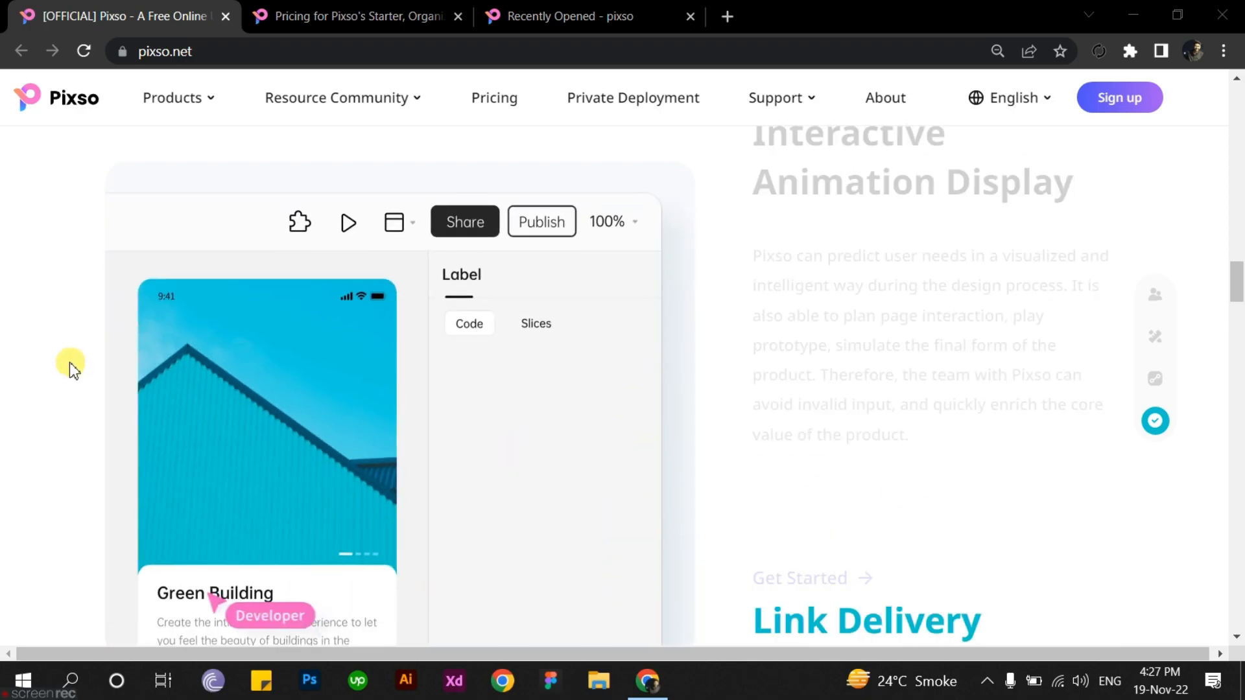
scroll(70, 367, down, 5)
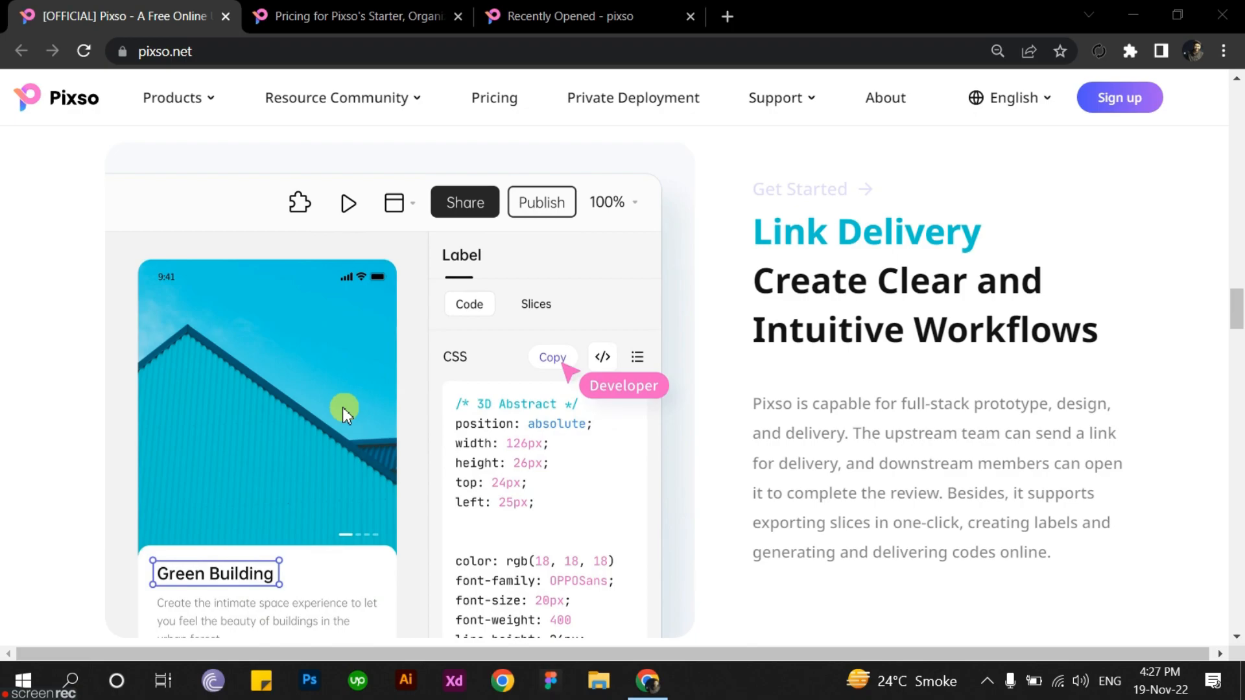
Step: Review the team collaboration highlights and examine the file formats Pixso can import
scroll(61, 406, down, 5)
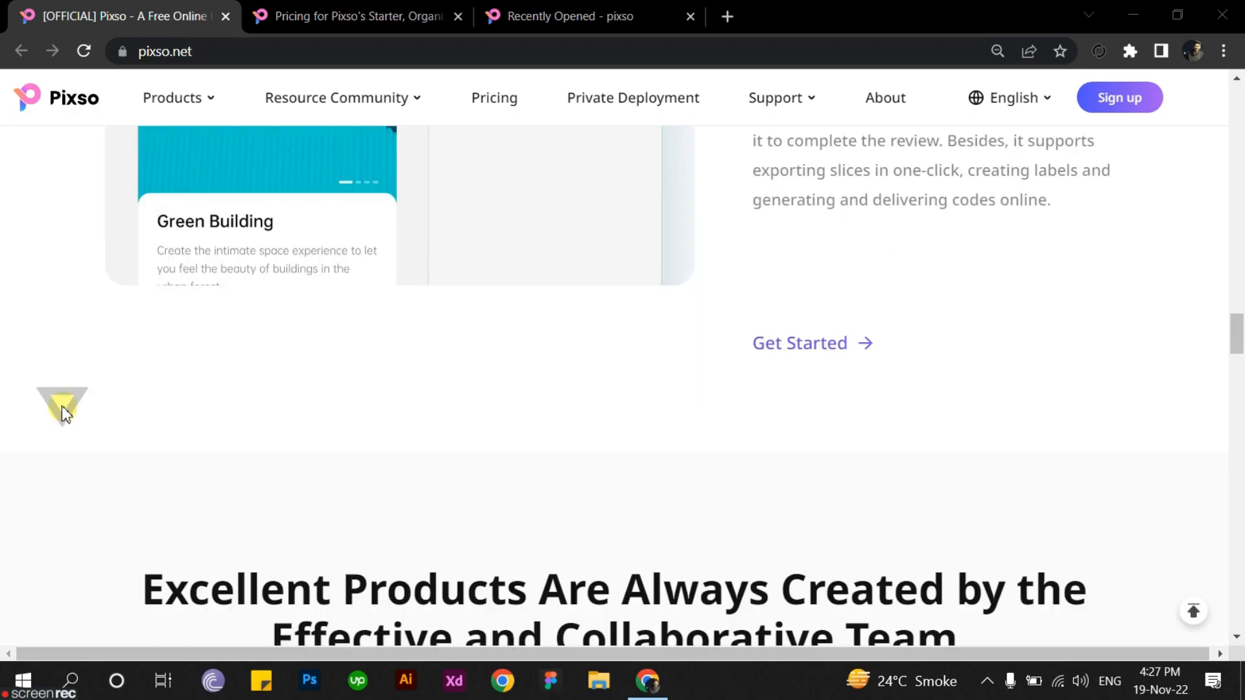
scroll(61, 406, down, 10)
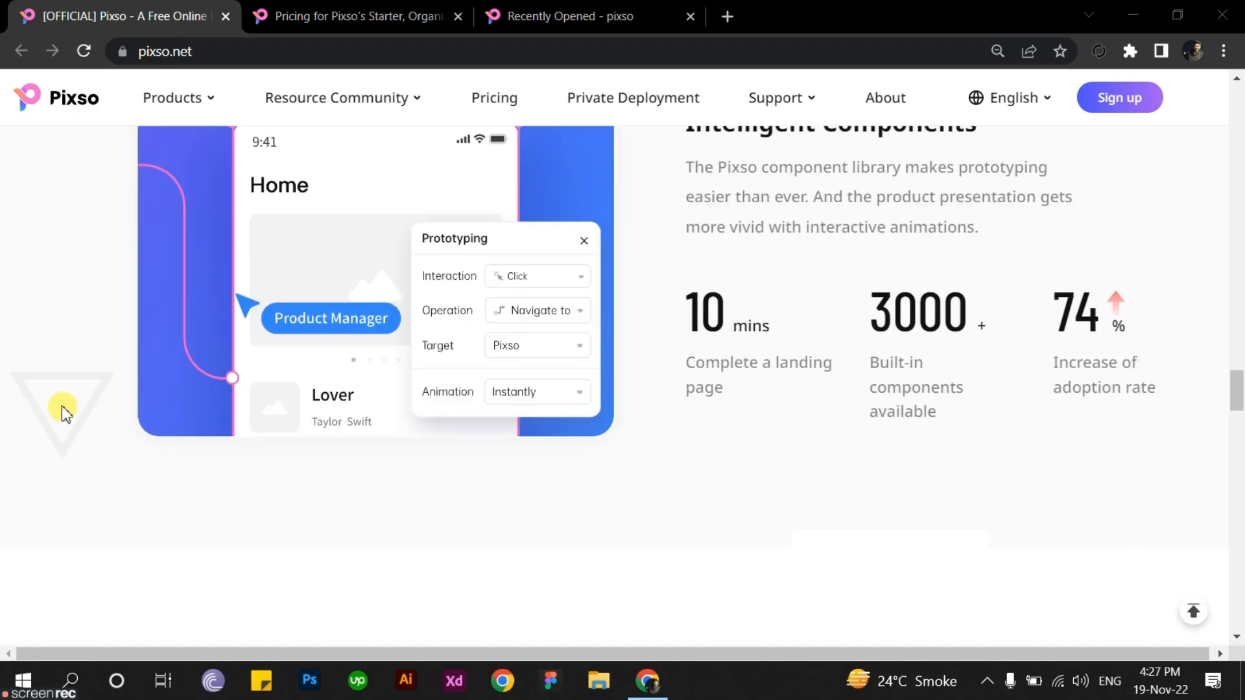
scroll(61, 406, down, 10)
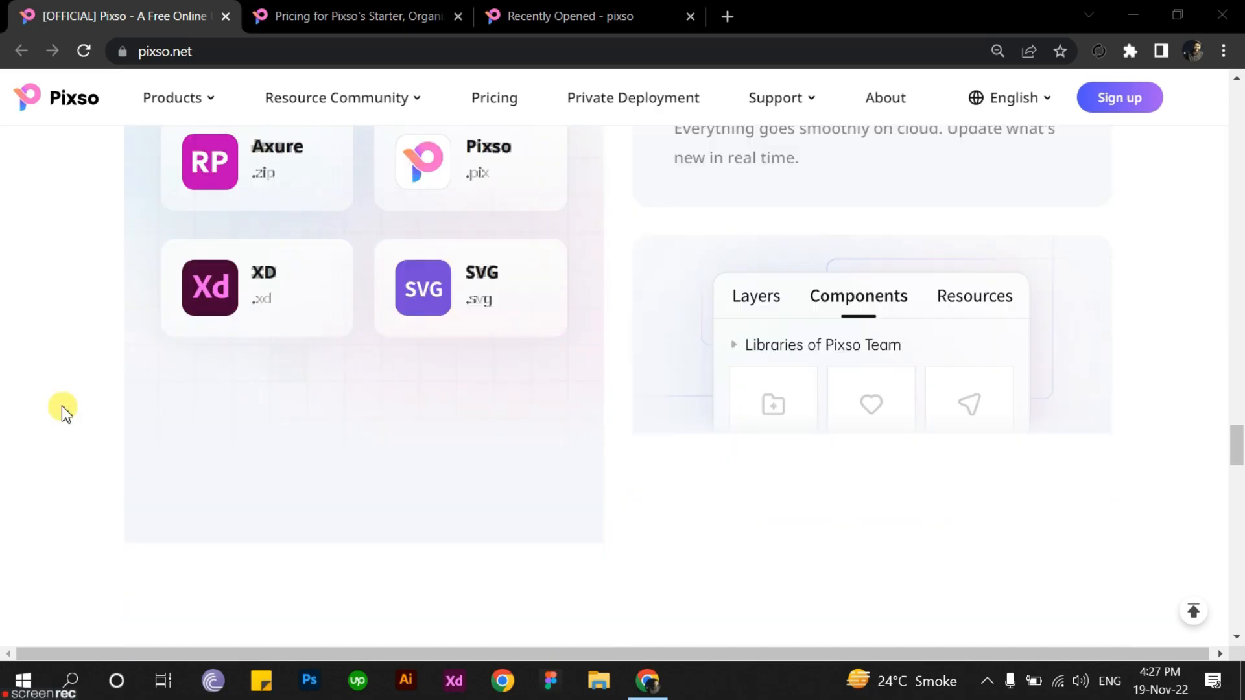
scroll(61, 406, up, 1)
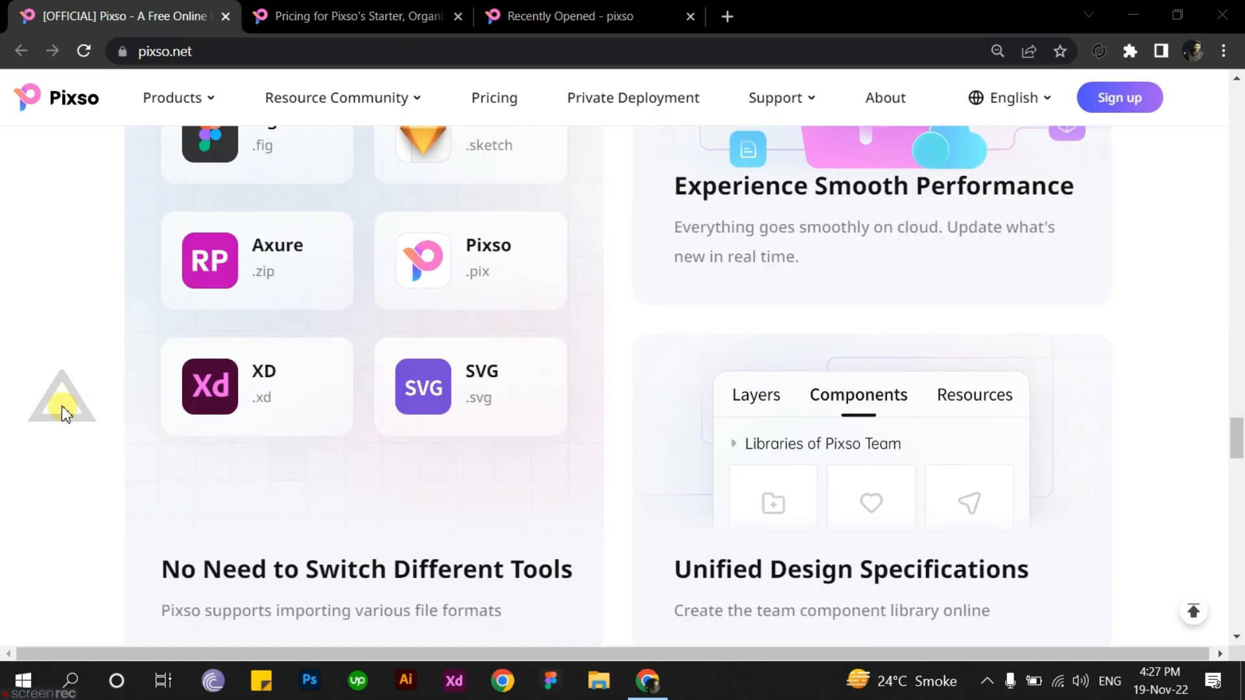
scroll(63, 409, up, 1)
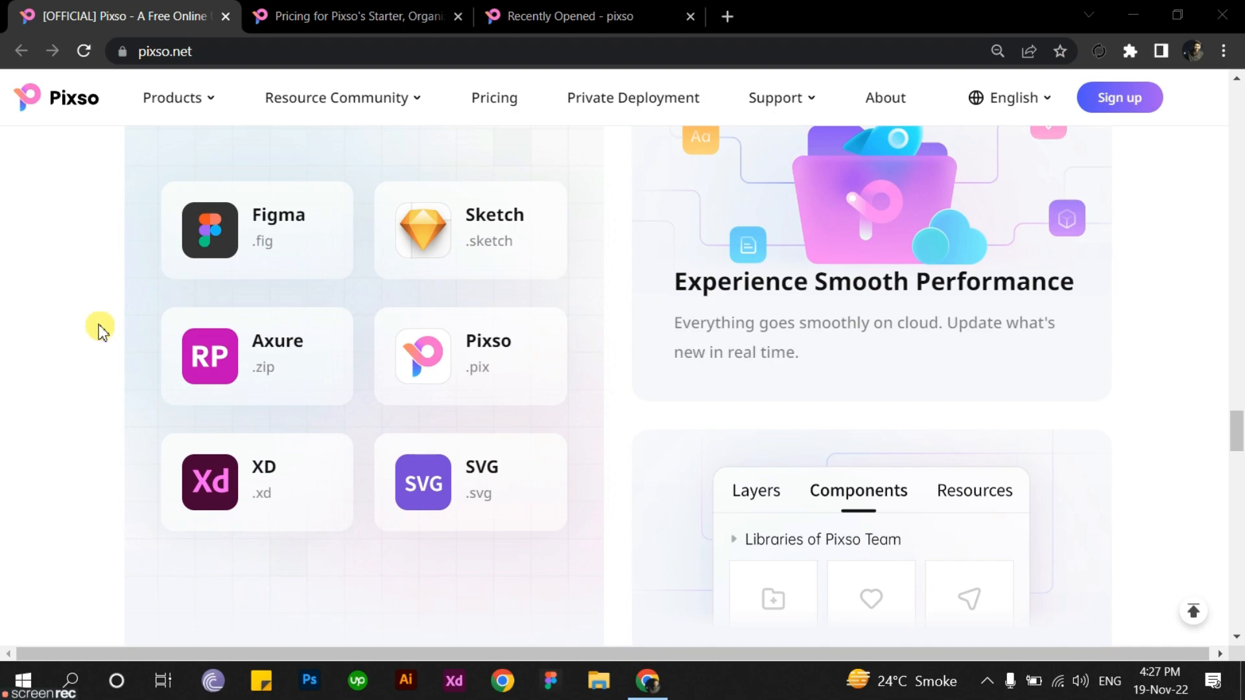
Step: Browse the community resources section and its showcase of design systems, icon packs and UI kits
scroll(98, 330, down, 10)
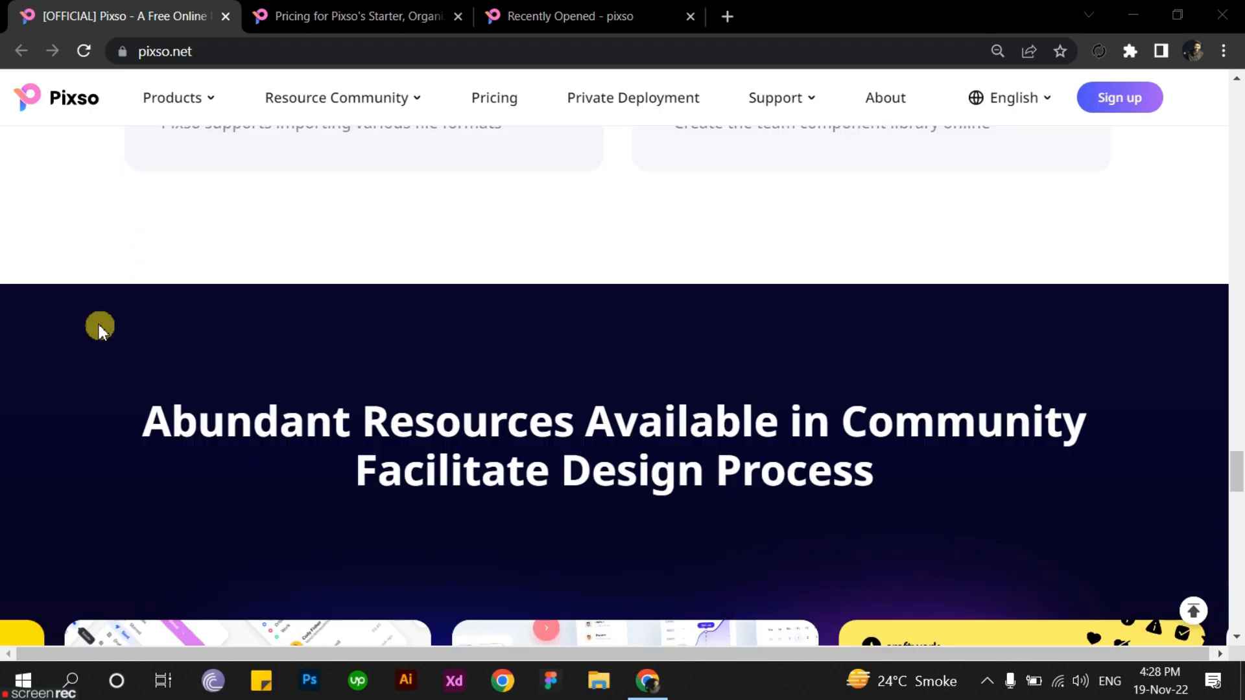
scroll(99, 324, up, 3)
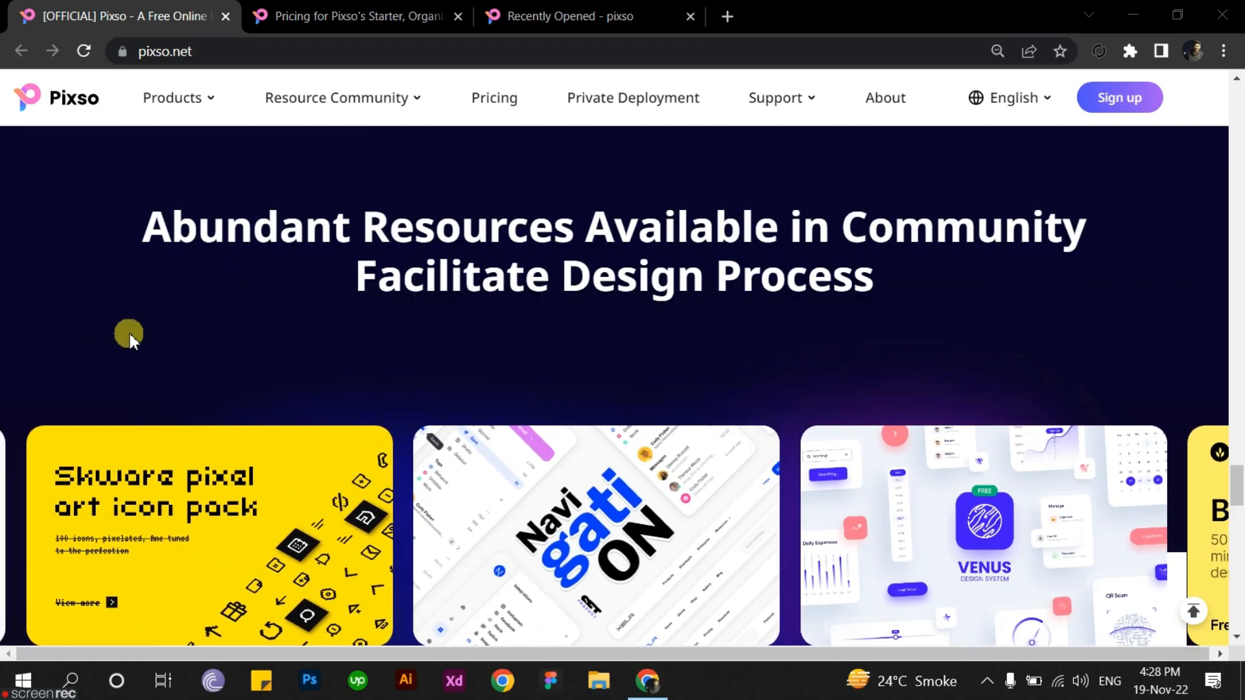
scroll(129, 332, down, 2)
scroll(130, 337, up, 2)
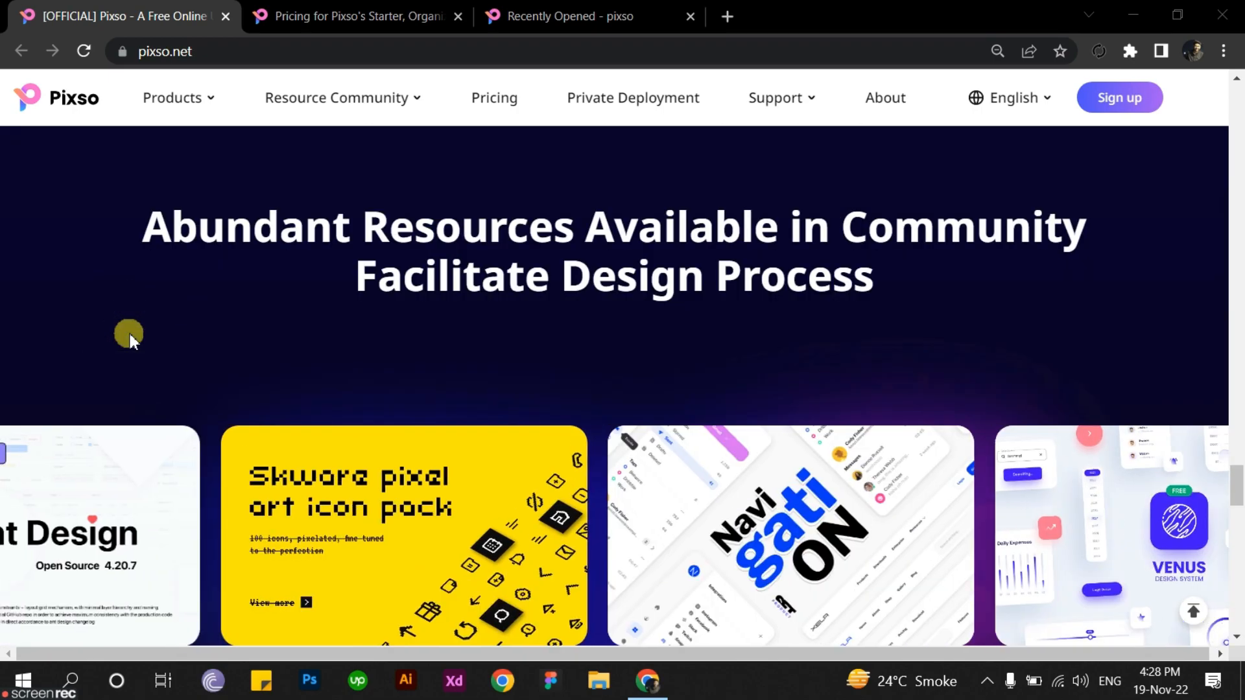
scroll(130, 338, down, 5)
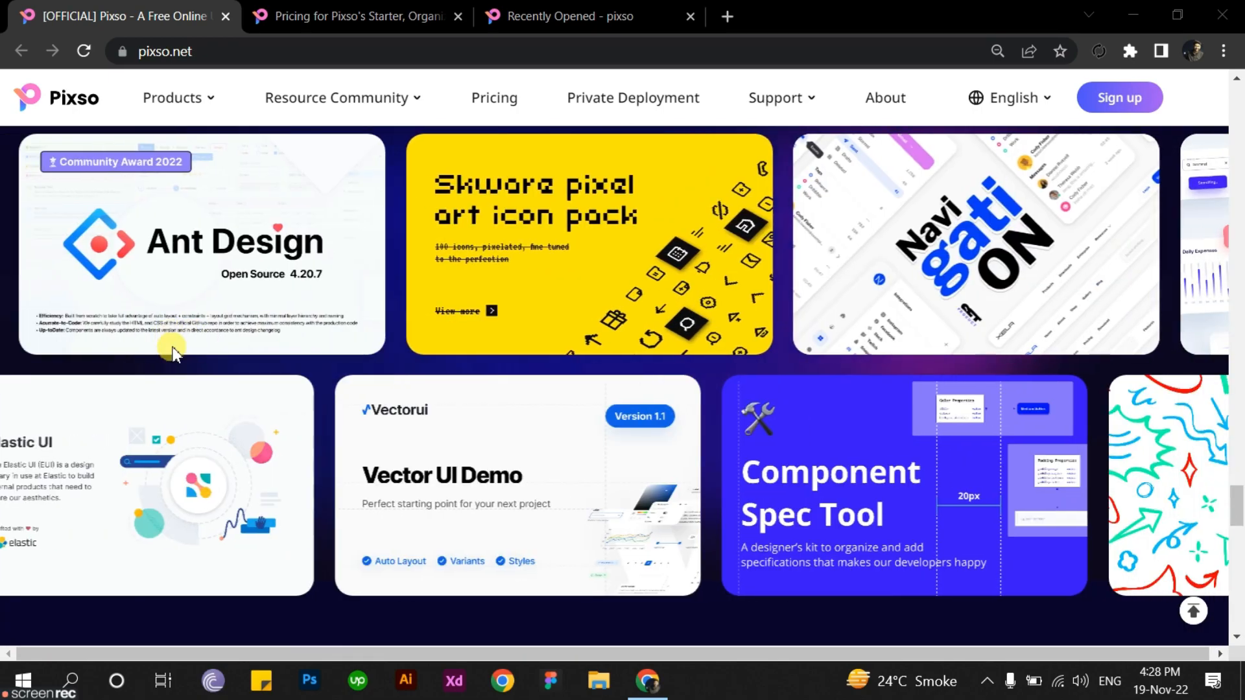
scroll(172, 350, up, 5)
scroll(177, 347, down, 5)
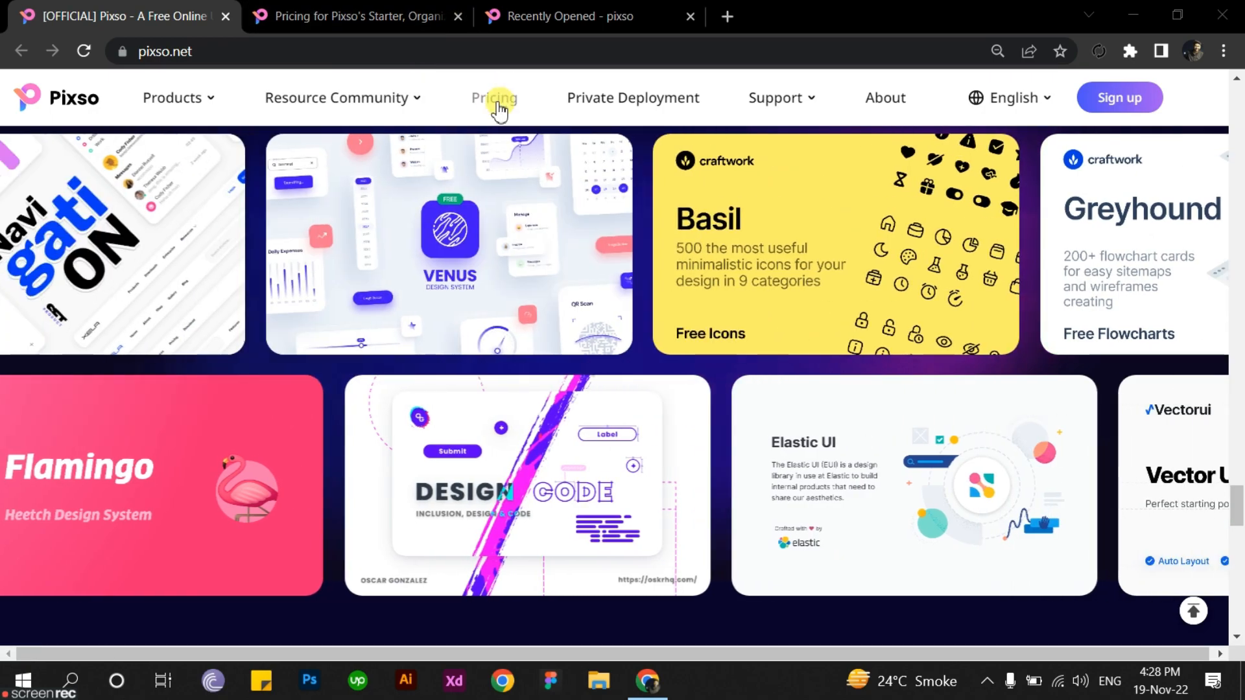
Step: Switch to the already open Pixso pricing page and compare the Starter, Pixso Enterprise and Private Deployment plans
click(341, 17)
scroll(31, 375, up, 4)
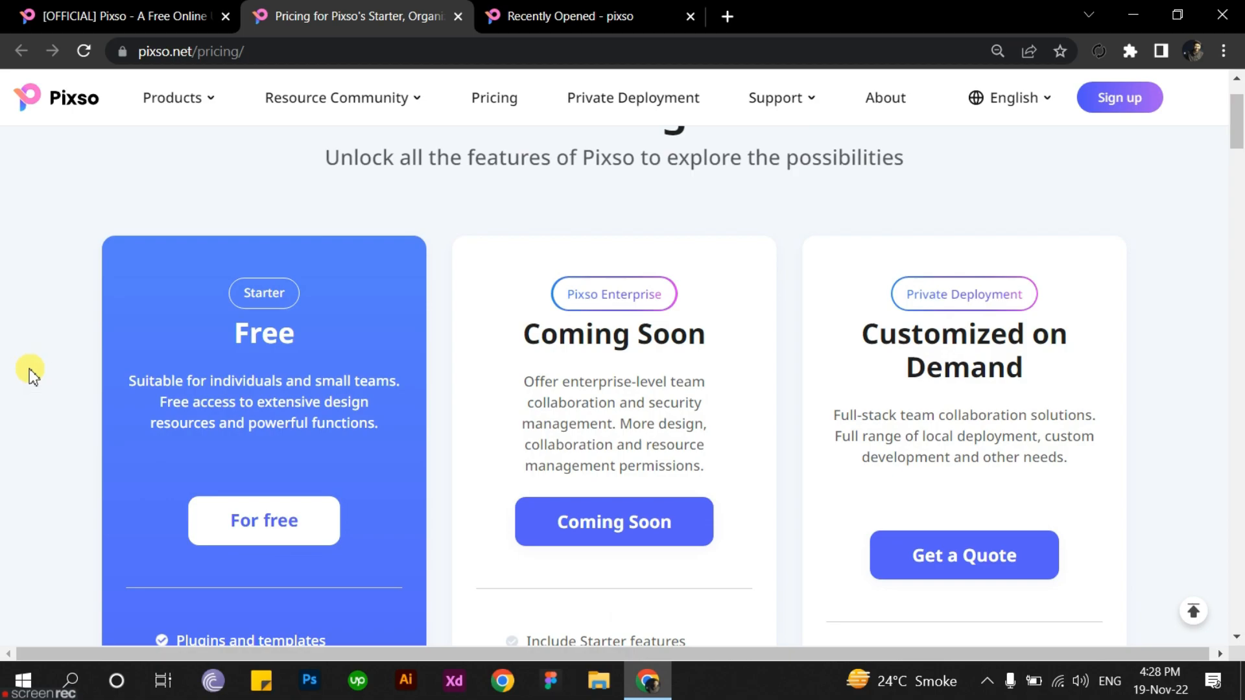
scroll(31, 375, down, 3)
scroll(31, 375, up, 3)
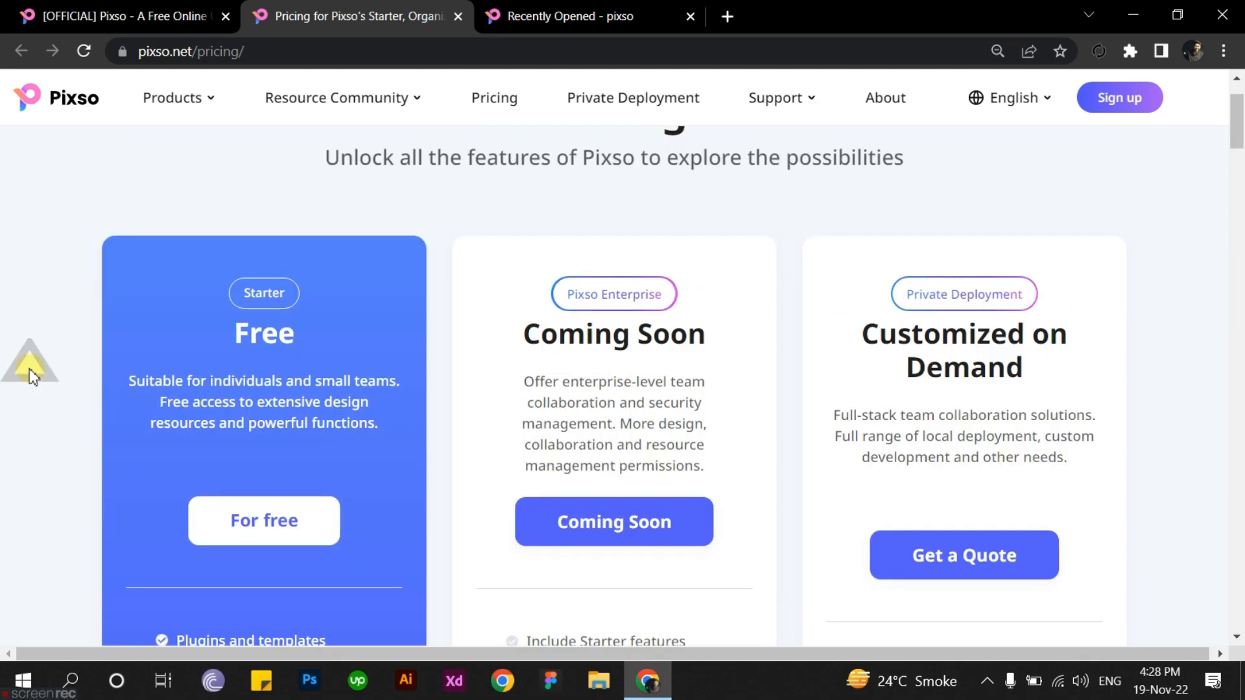
scroll(32, 375, down, 4)
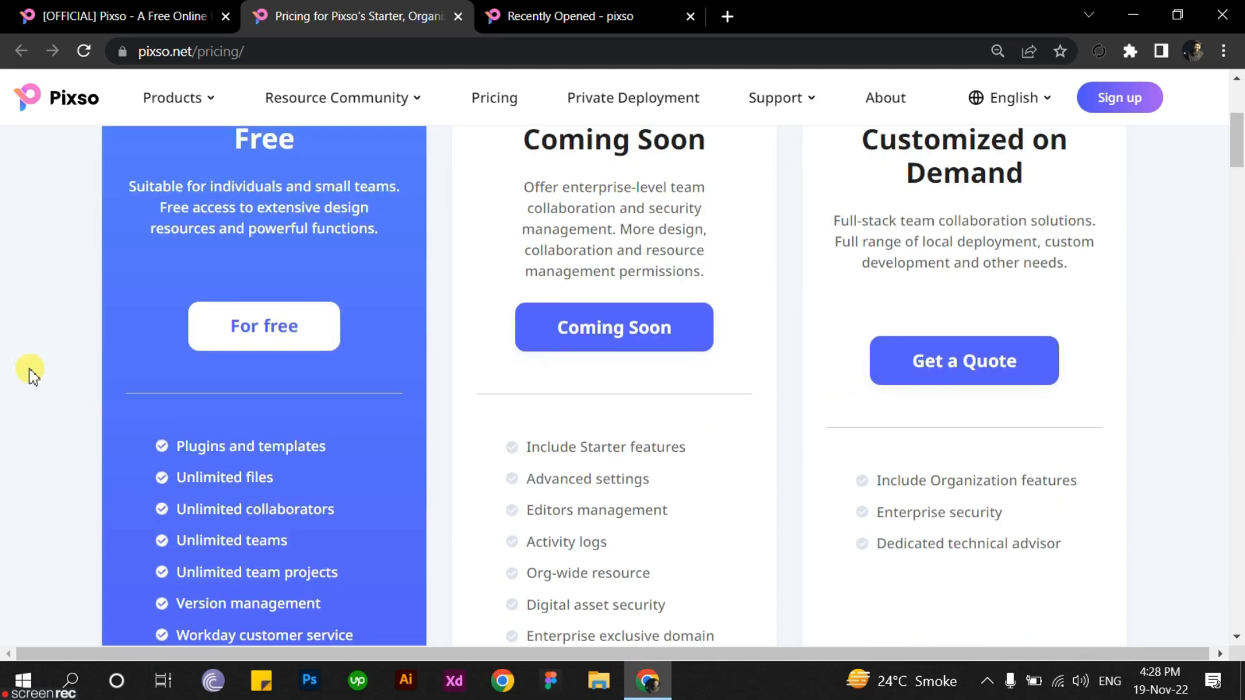
Step: Read the free Starter plan's description and its list of included features on the pricing page
scroll(32, 375, up, 1)
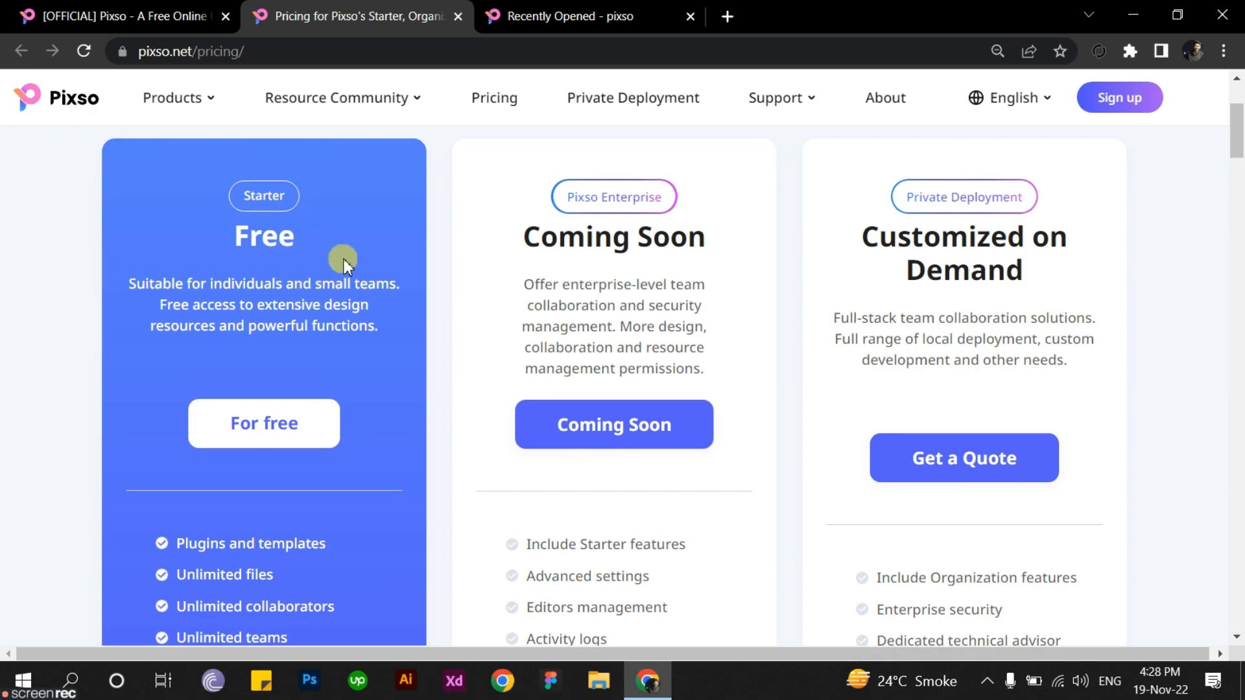
scroll(100, 330, down, 1)
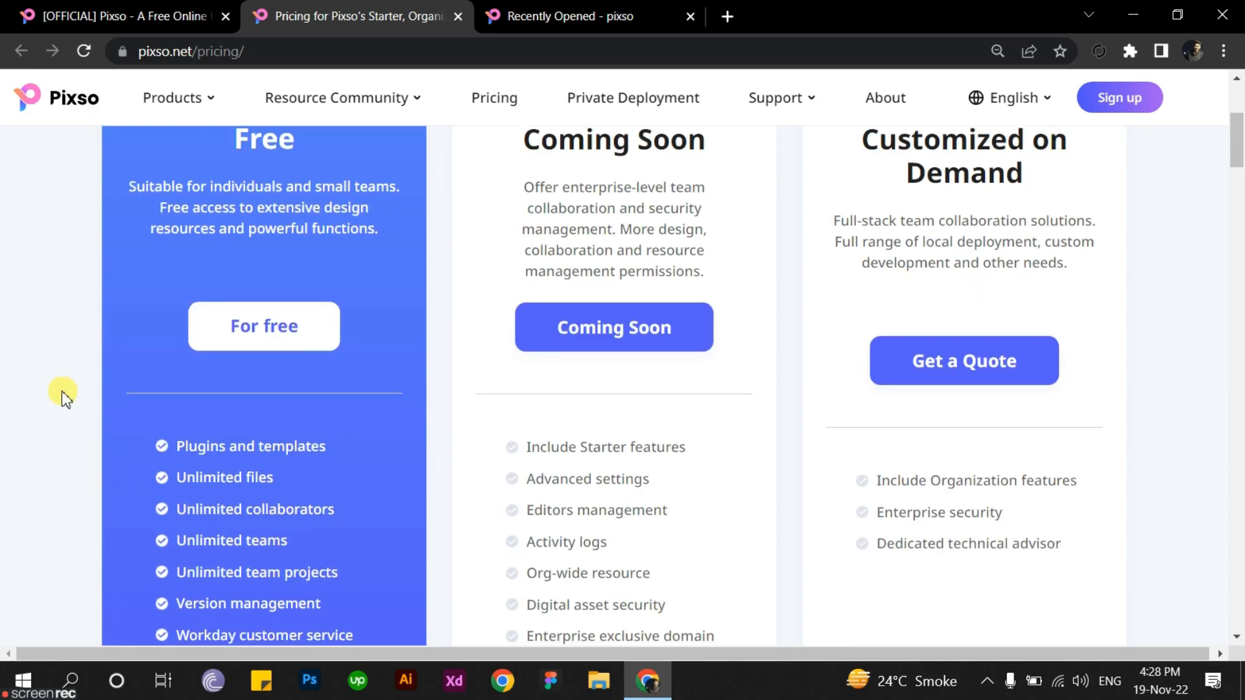
scroll(70, 389, down, 1)
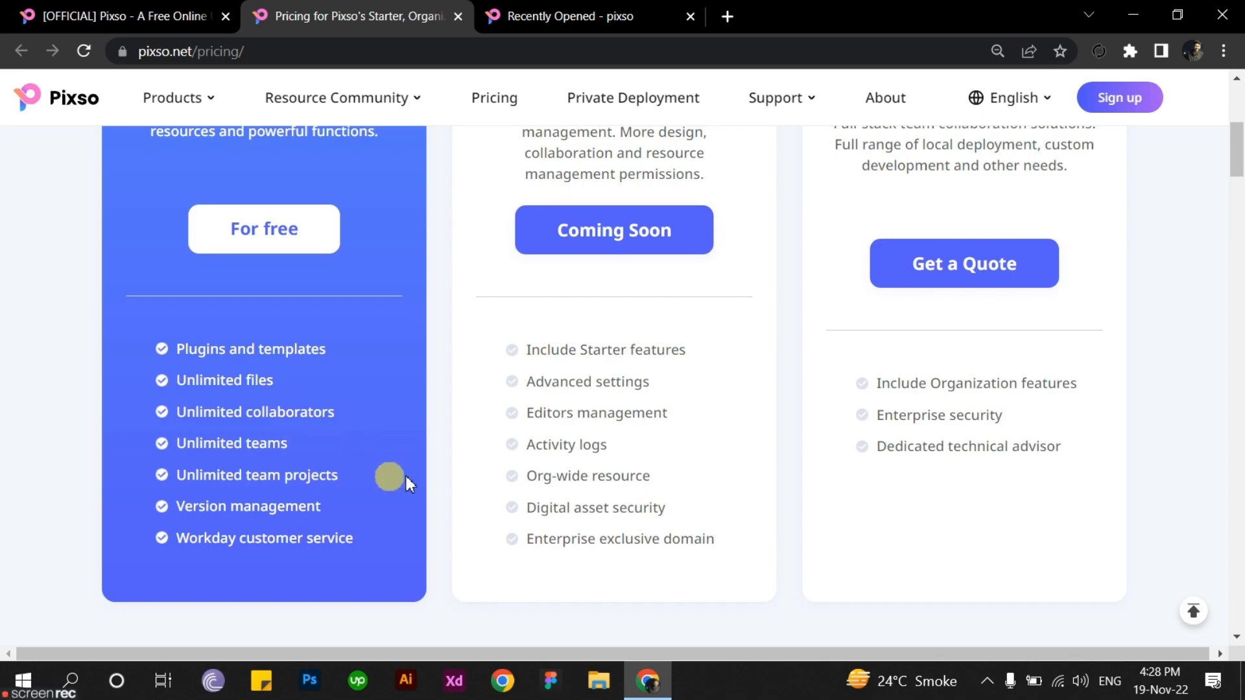
scroll(403, 480, up, 3)
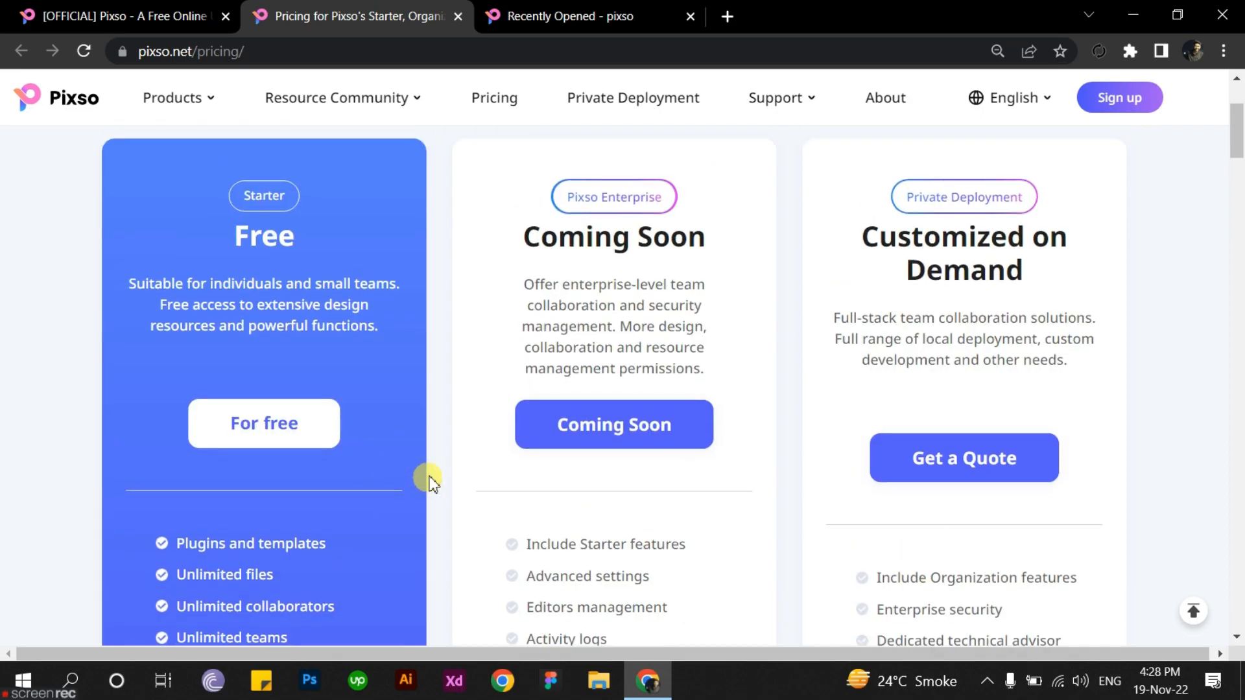
scroll(431, 478, up, 2)
scroll(431, 478, down, 2)
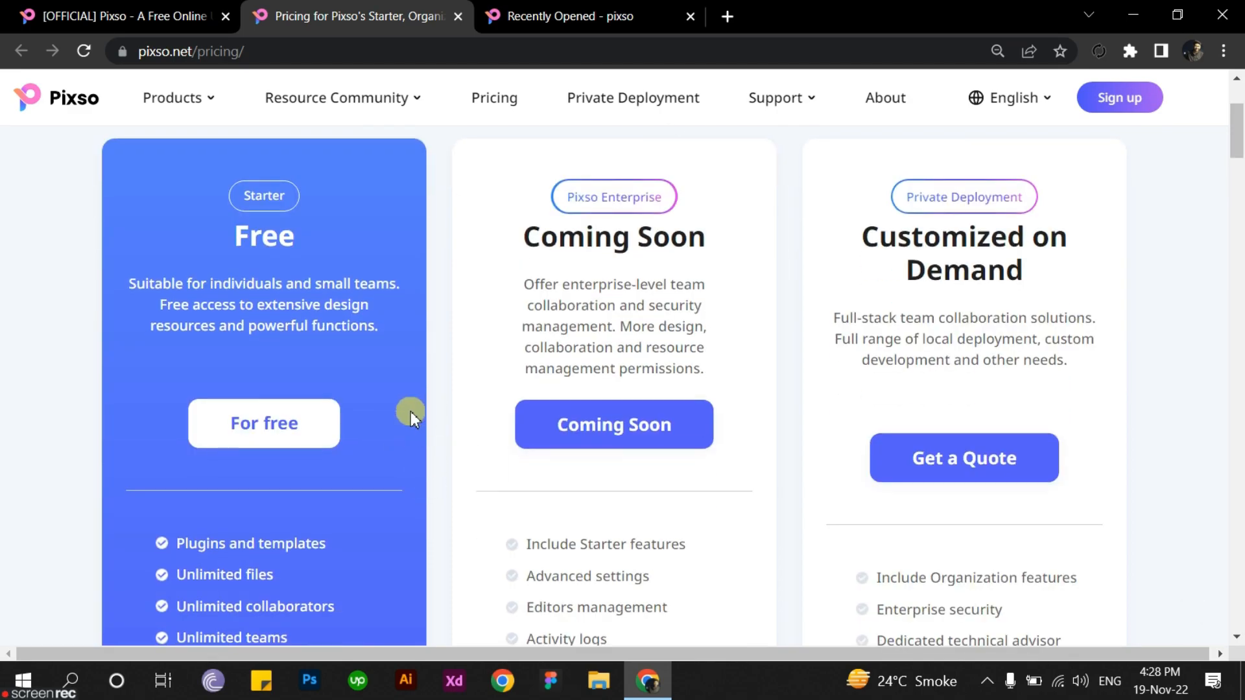
scroll(411, 415, down, 2)
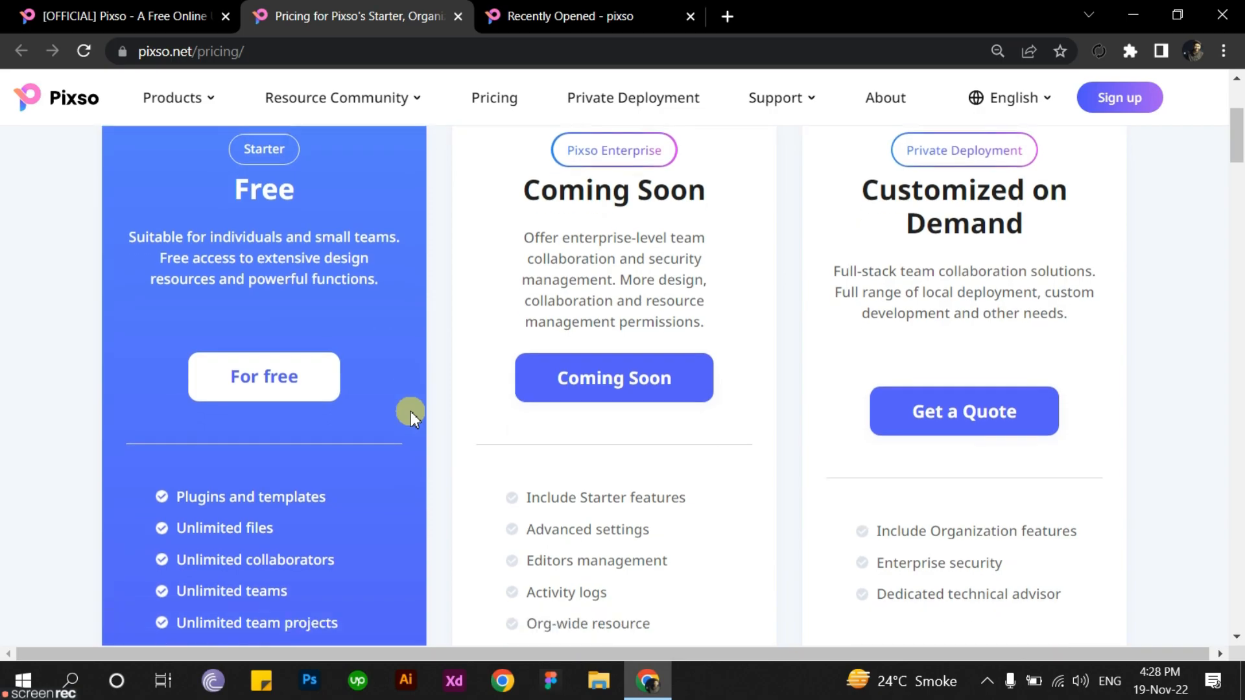
scroll(410, 415, up, 2)
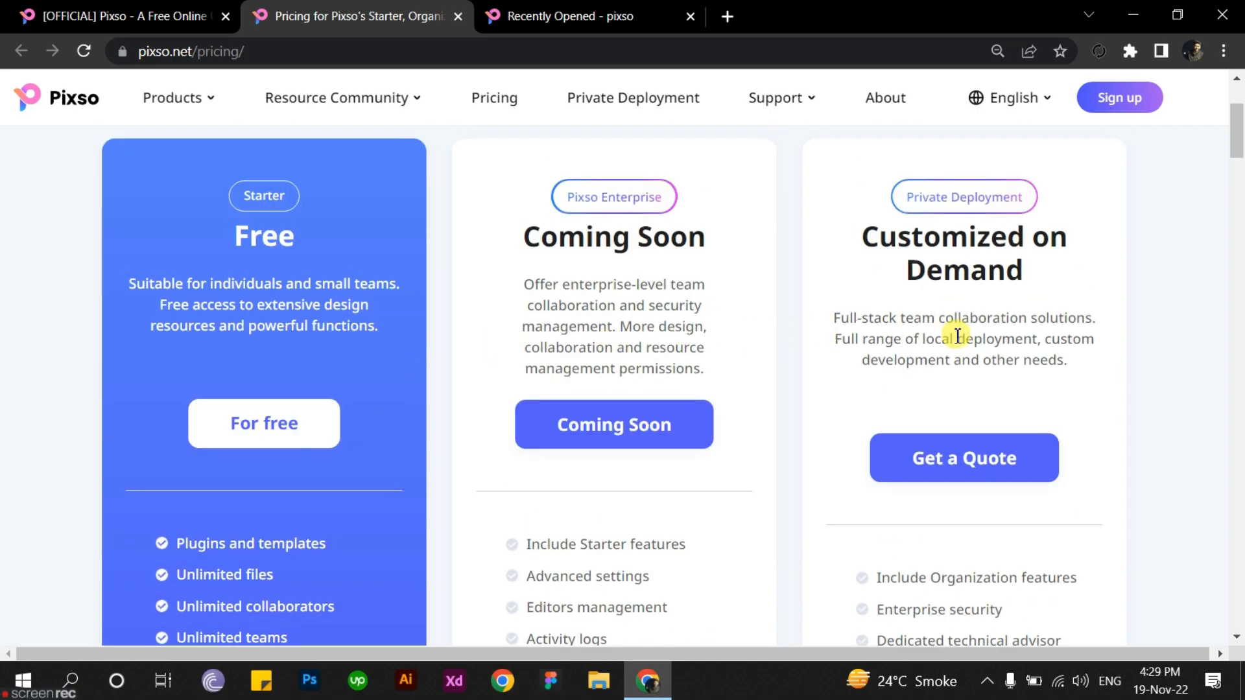
Step: Compare the features included in the Private Deployment and Pixso Enterprise plans with those of the Starter plan
scroll(804, 347, down, 2)
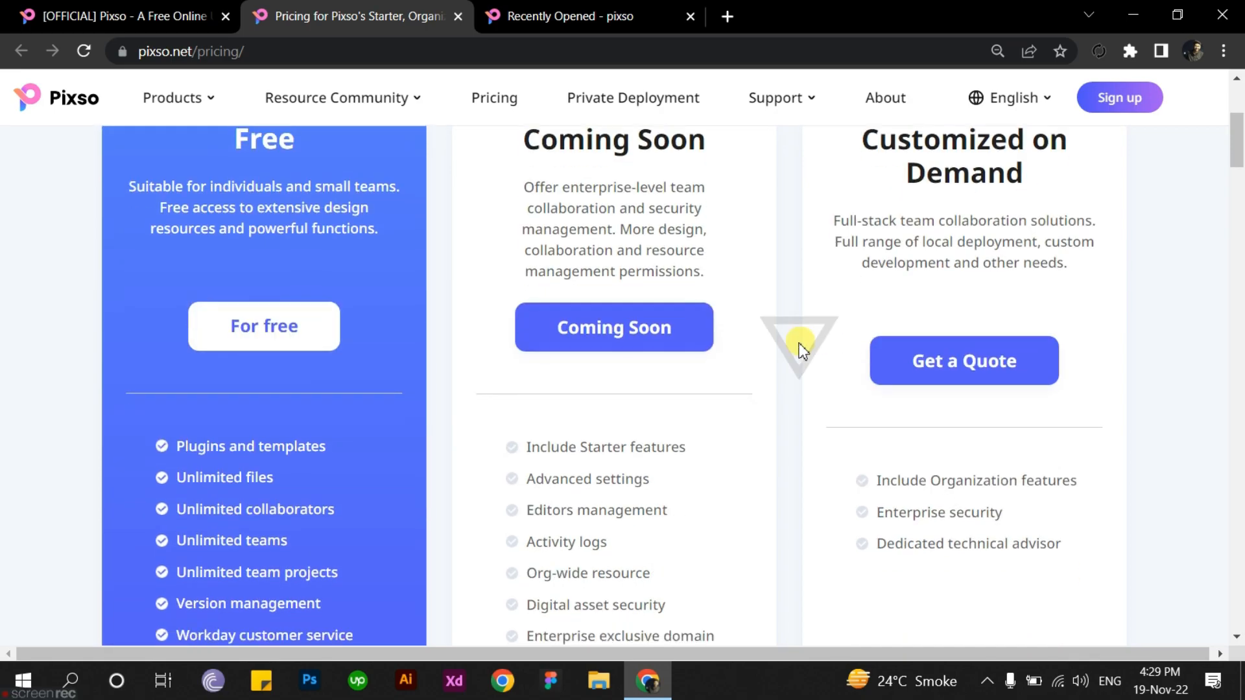
scroll(805, 347, up, 2)
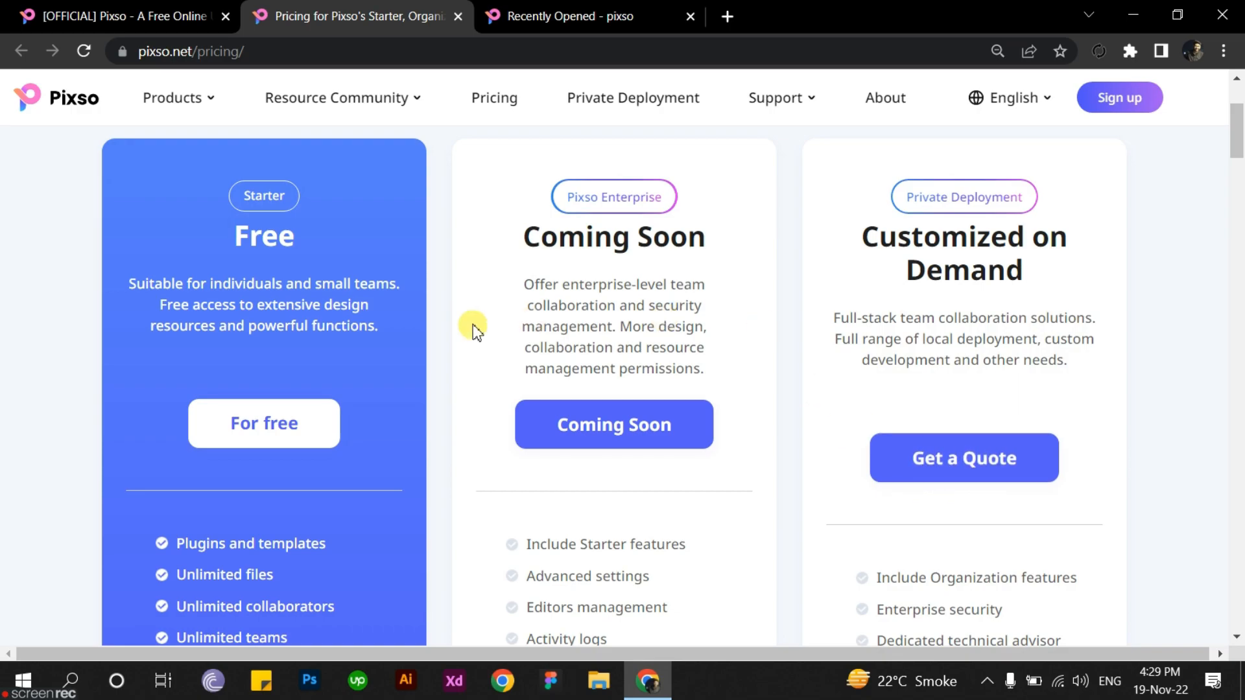
scroll(491, 353, down, 2)
scroll(491, 354, up, 2)
scroll(431, 265, down, 4)
scroll(473, 311, up, 2)
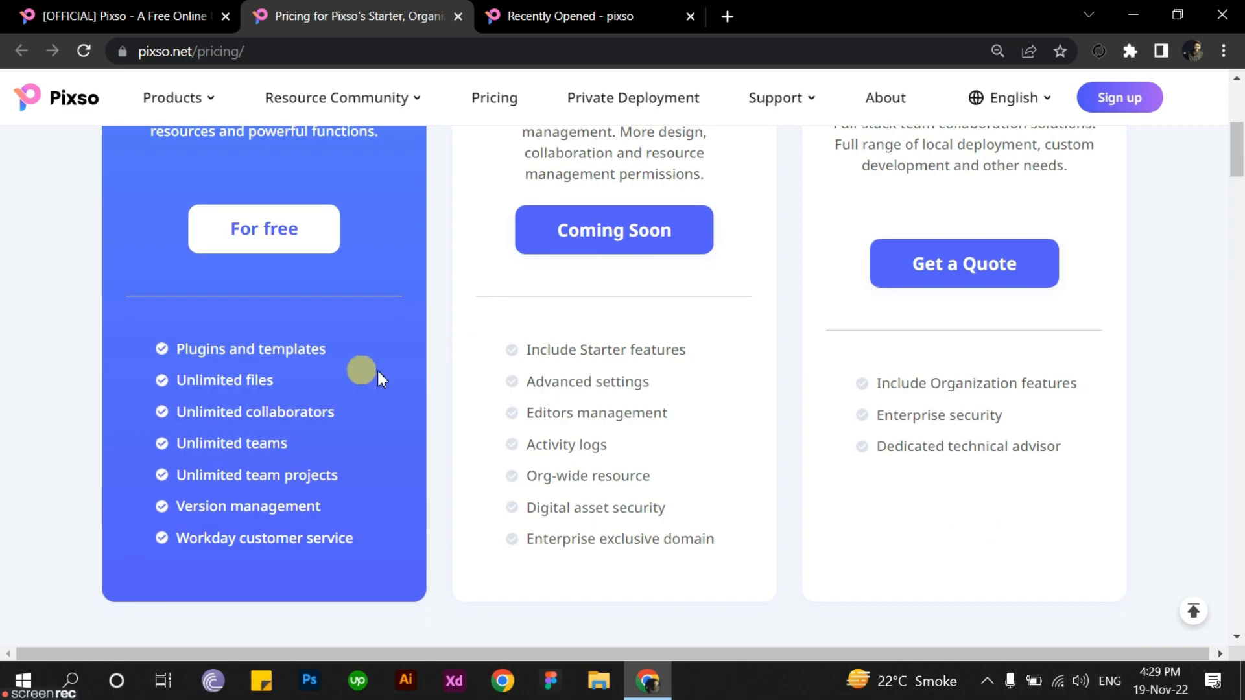
scroll(404, 384, up, 4)
scroll(403, 384, down, 2)
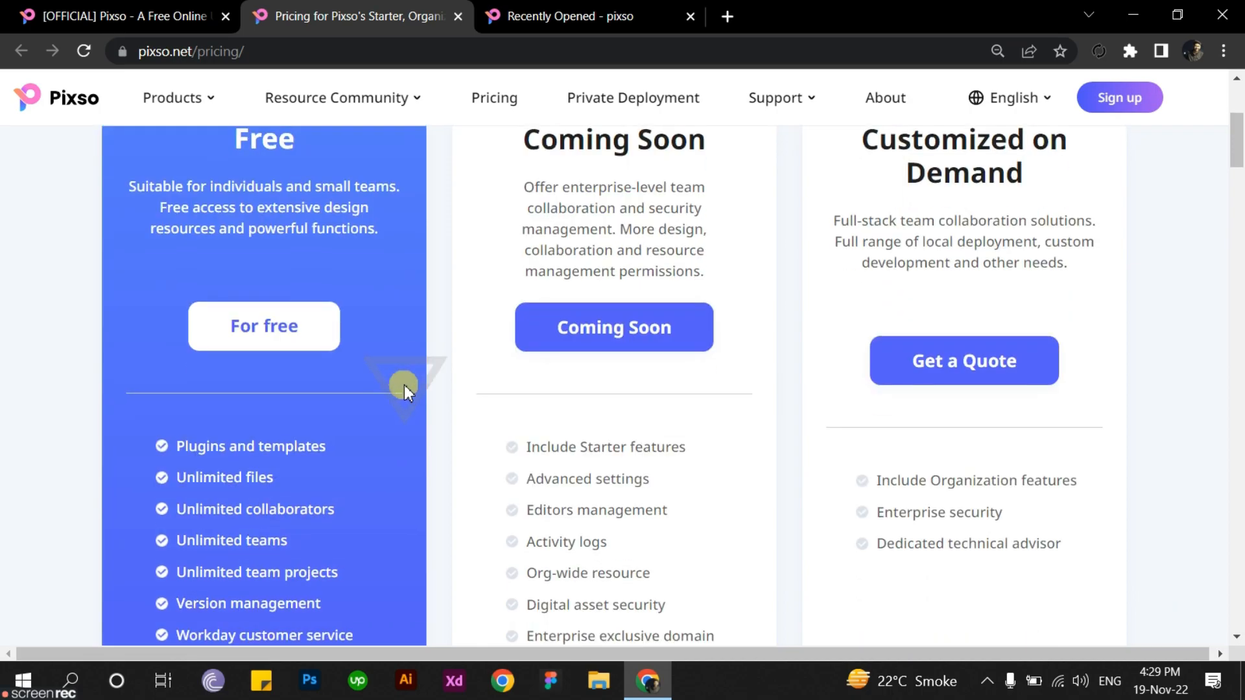
scroll(404, 384, down, 3)
scroll(403, 384, up, 2)
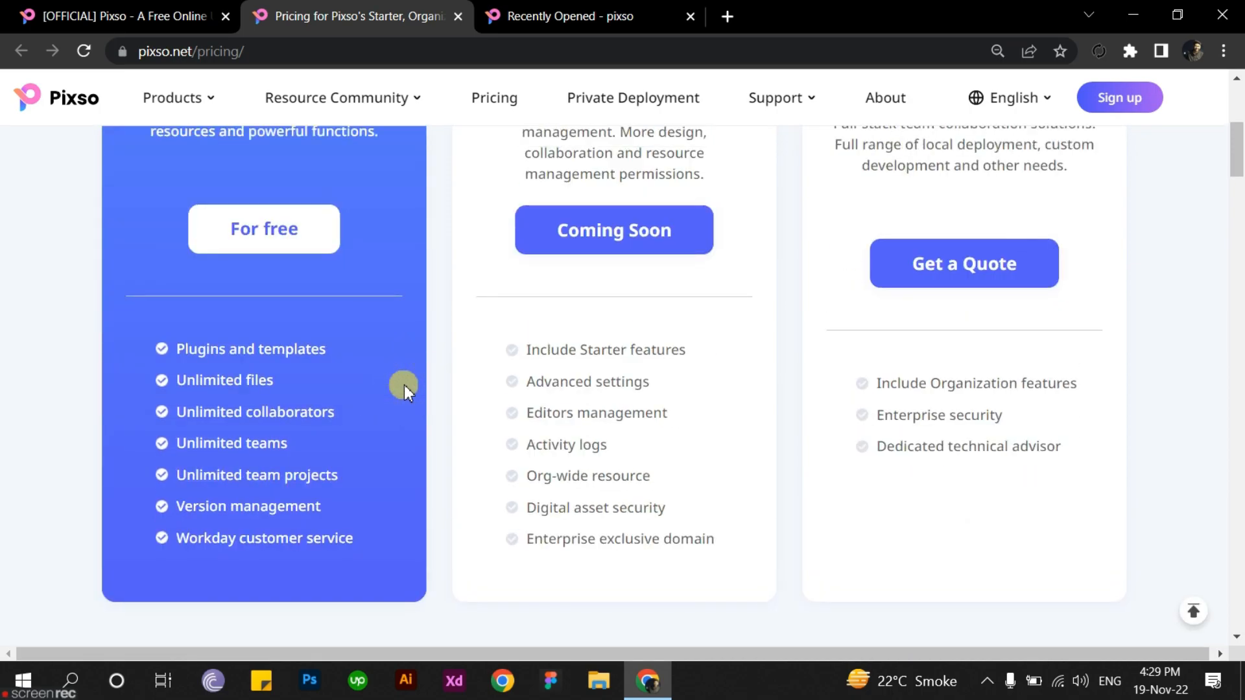
scroll(404, 384, up, 5)
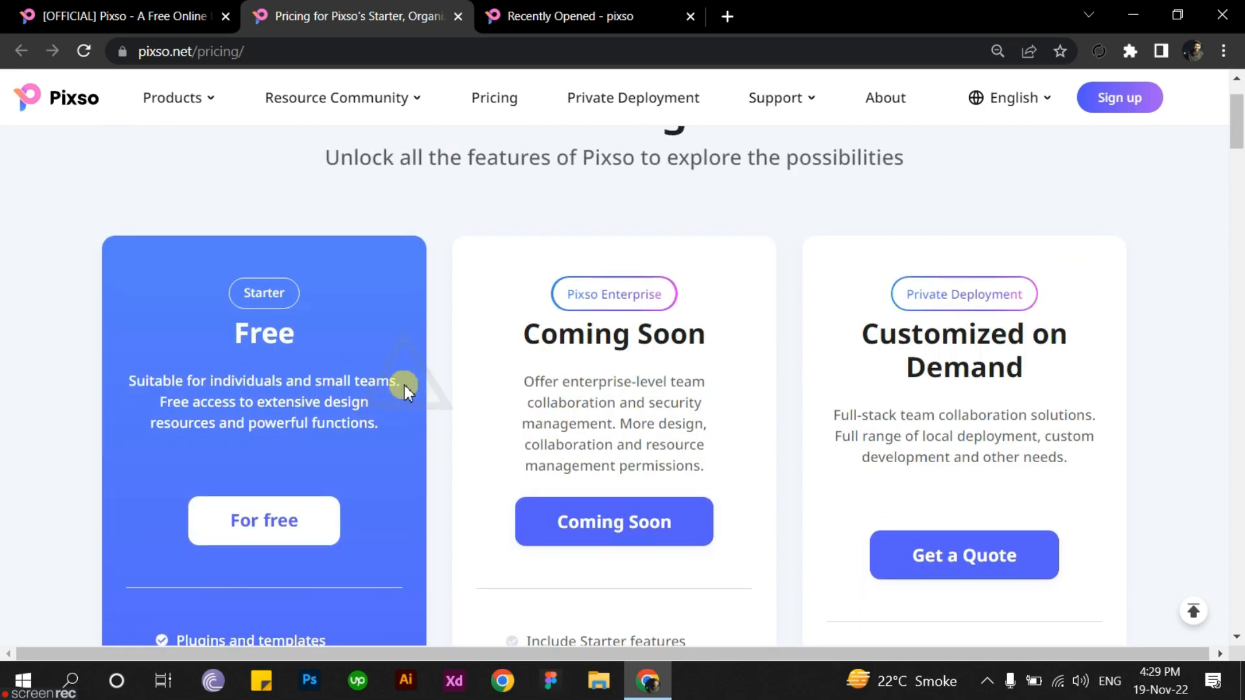
scroll(469, 252, down, 3)
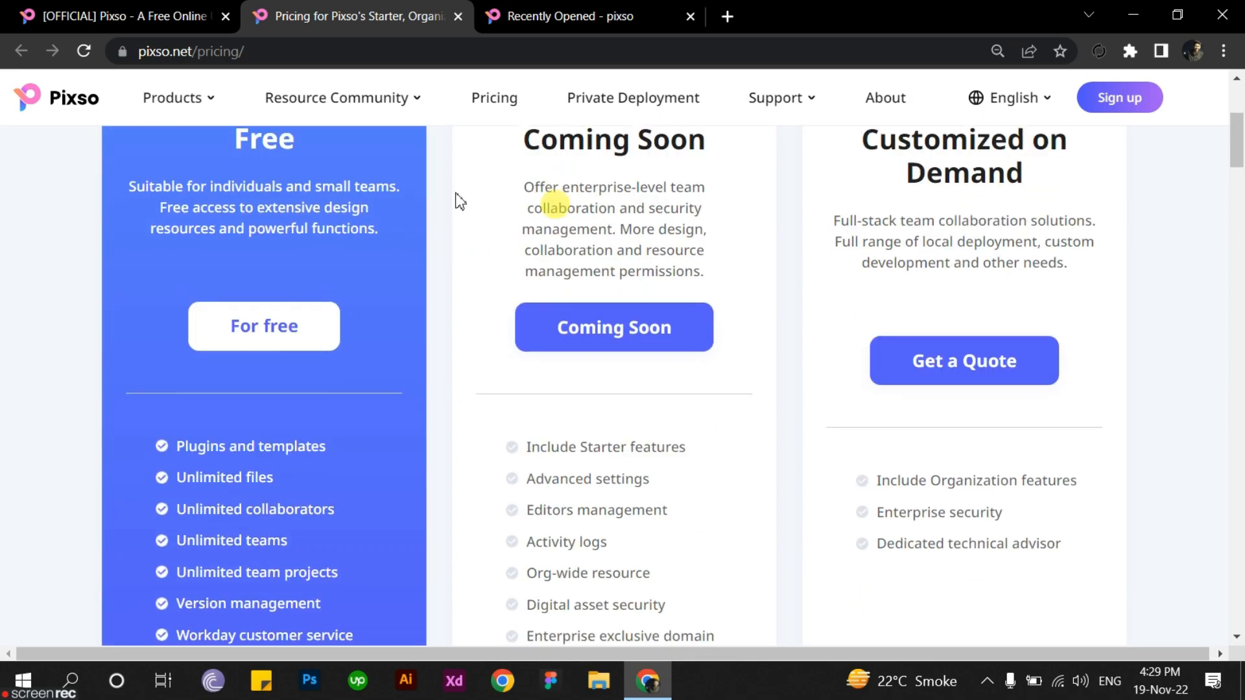
Step: Switch to the Pixso workspace with the recently opened files and open its Community page
click(576, 10)
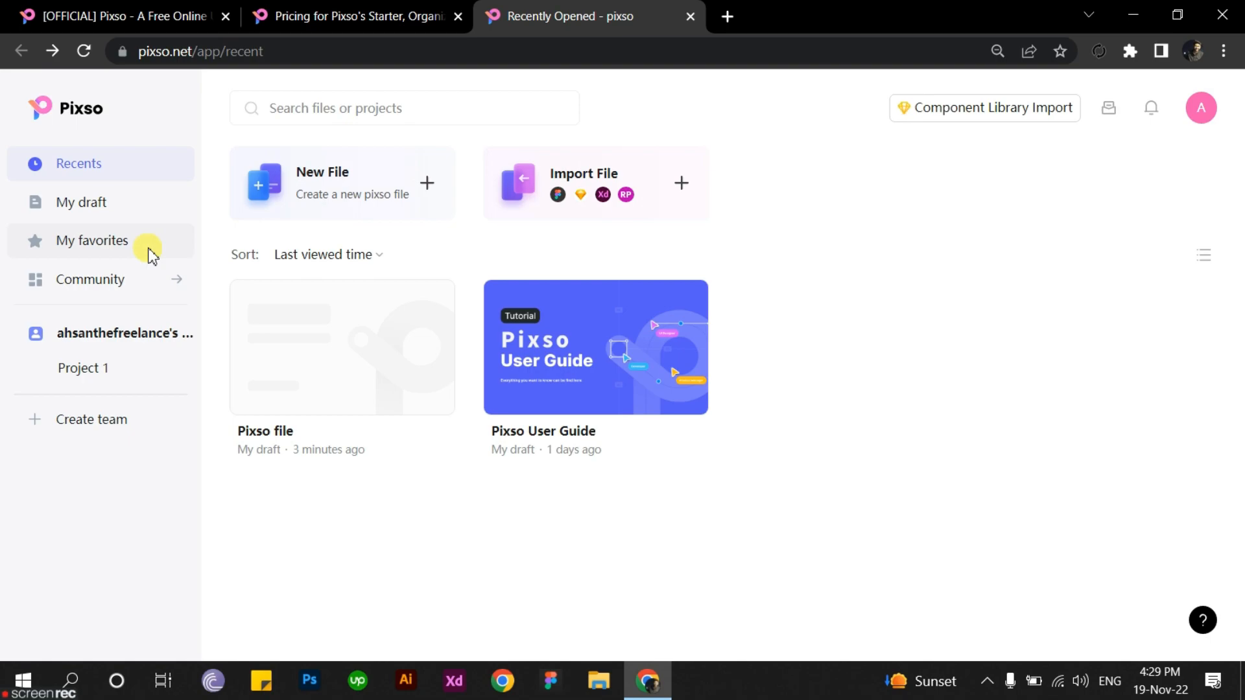
click(133, 287)
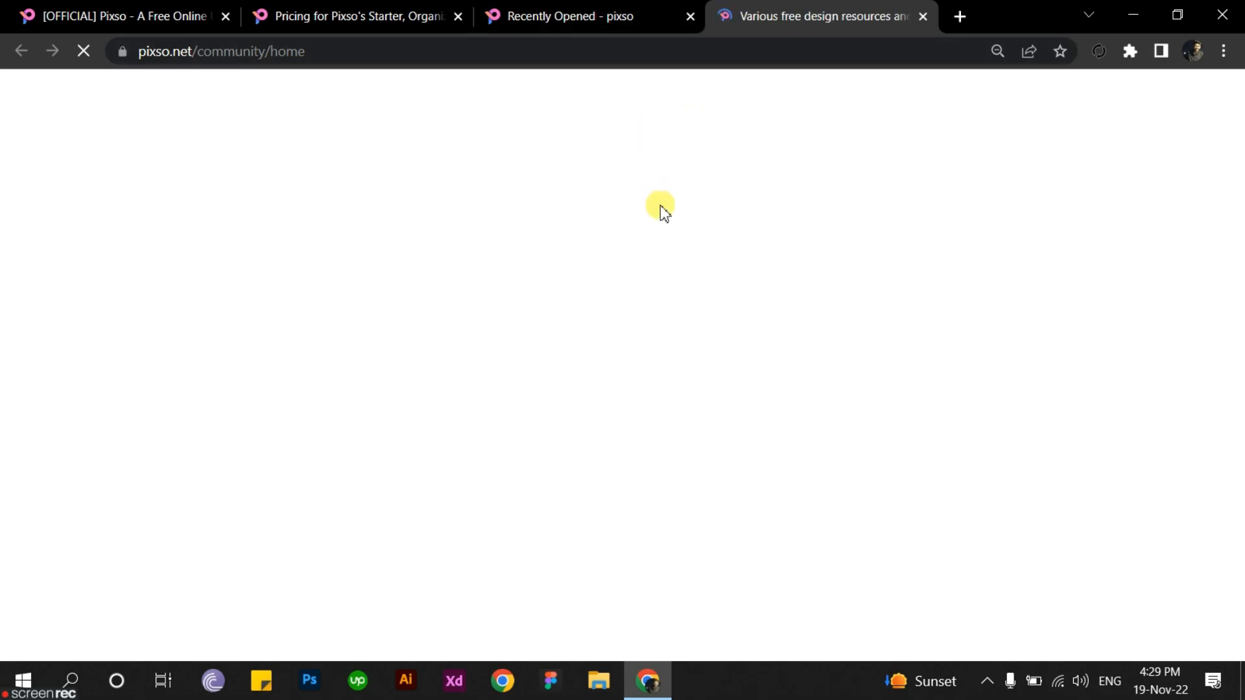
click(588, 11)
click(808, 11)
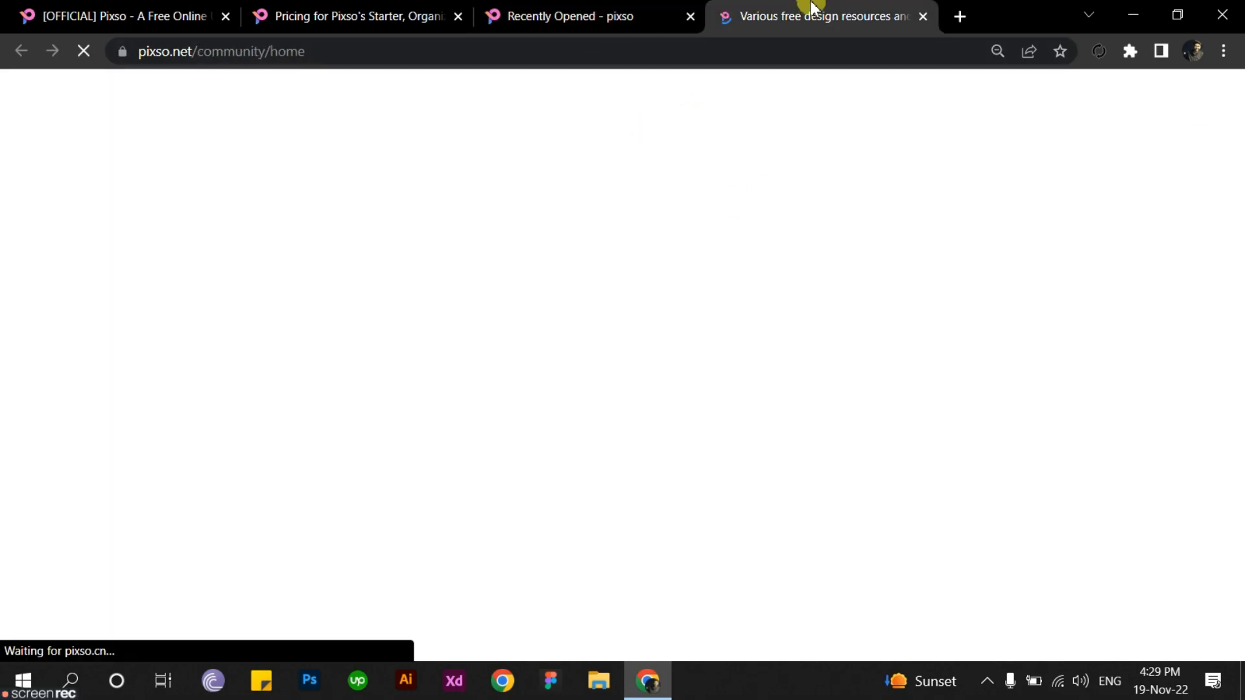
Step: Return to the workspace and view the New team dialog, closing it without creating a team
click(590, 10)
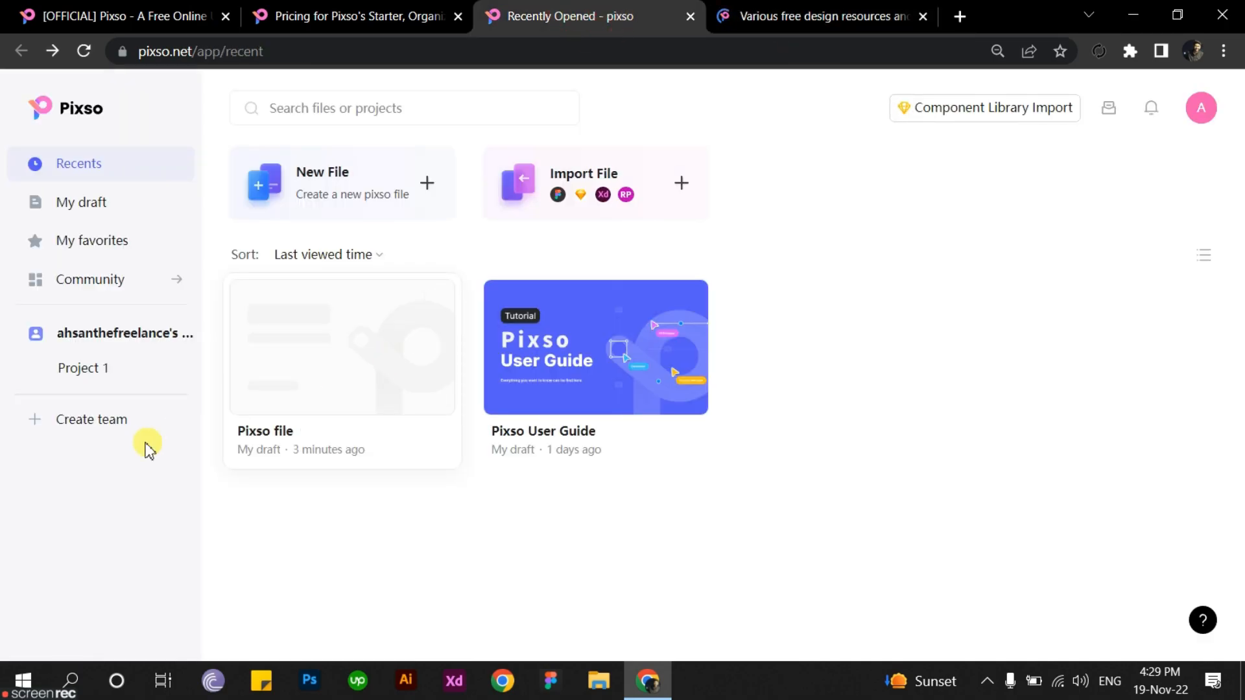
click(97, 422)
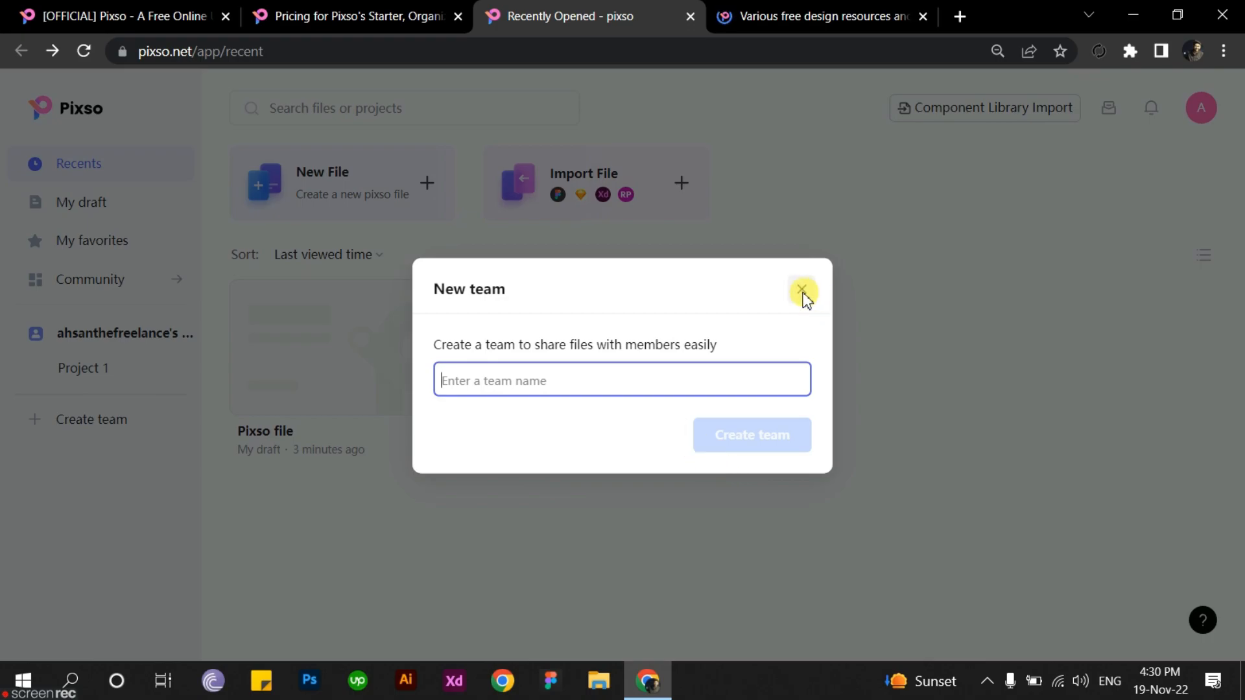
click(802, 290)
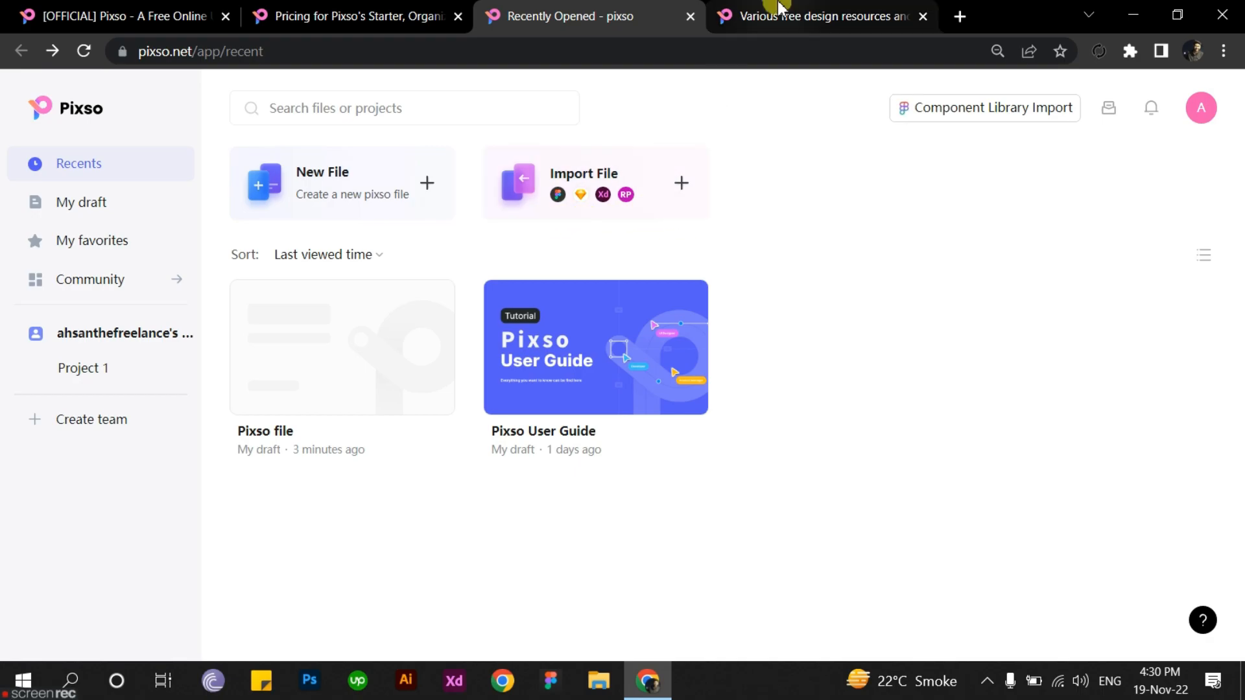
Step: Switch to the community page and browse the latest works down to the end of the first results page
click(746, 16)
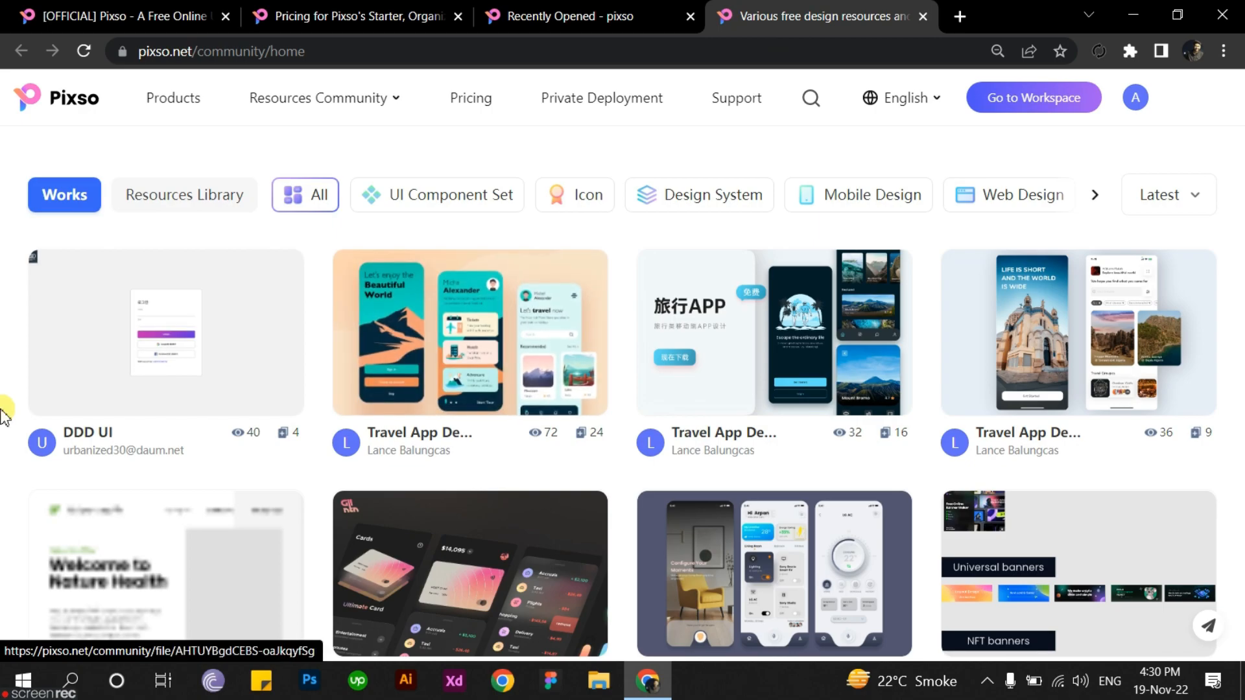
scroll(3, 409, down, 2)
scroll(3, 417, up, 3)
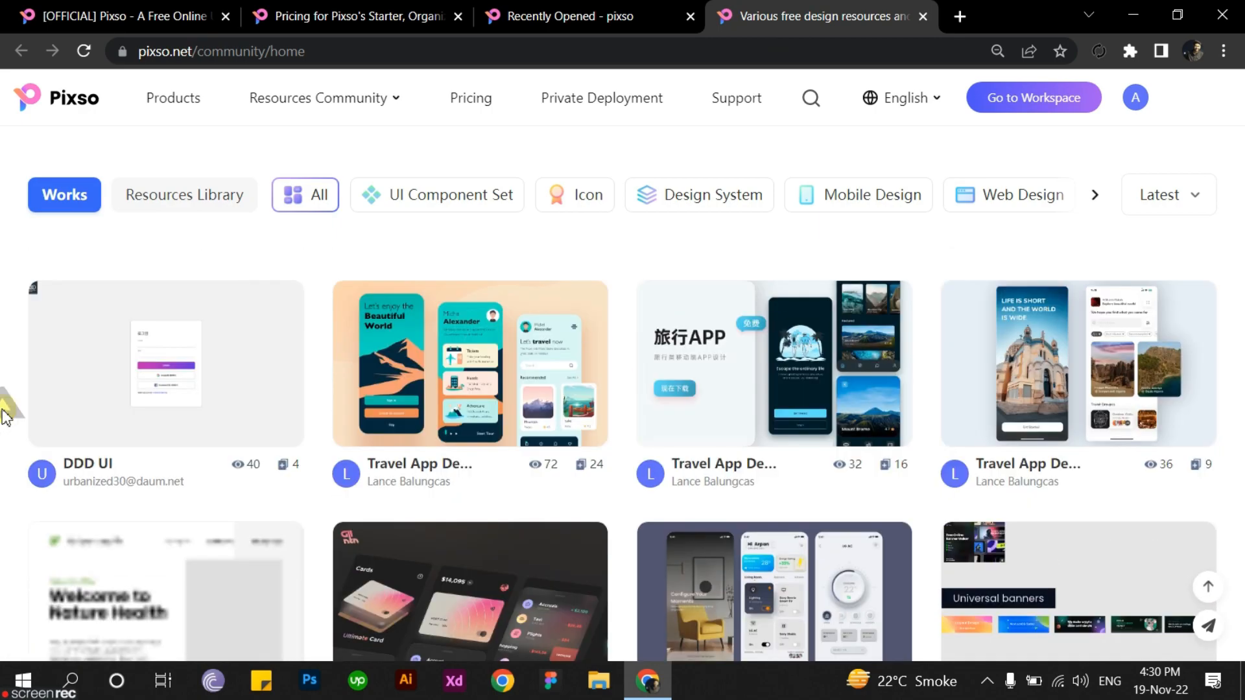
scroll(4, 417, down, 1)
scroll(3, 417, down, 3)
scroll(4, 418, up, 1)
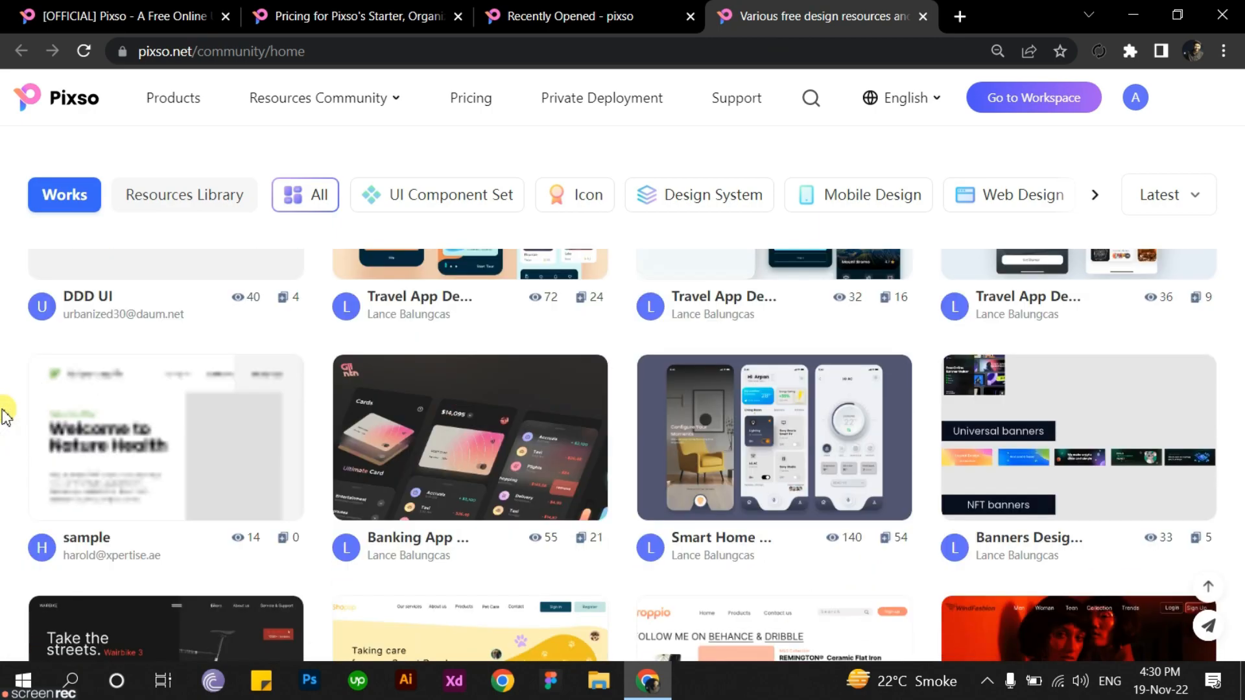
scroll(4, 417, down, 3)
scroll(6, 415, down, 3)
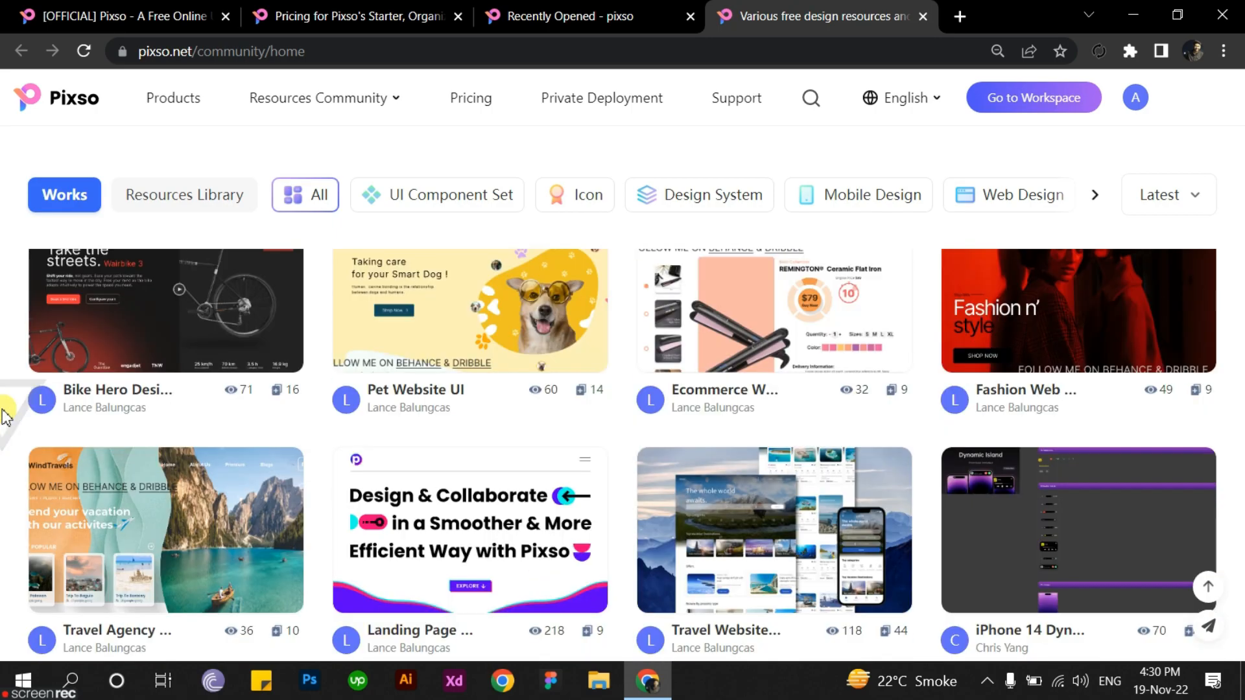
scroll(5, 417, down, 3)
scroll(5, 417, down, 3)
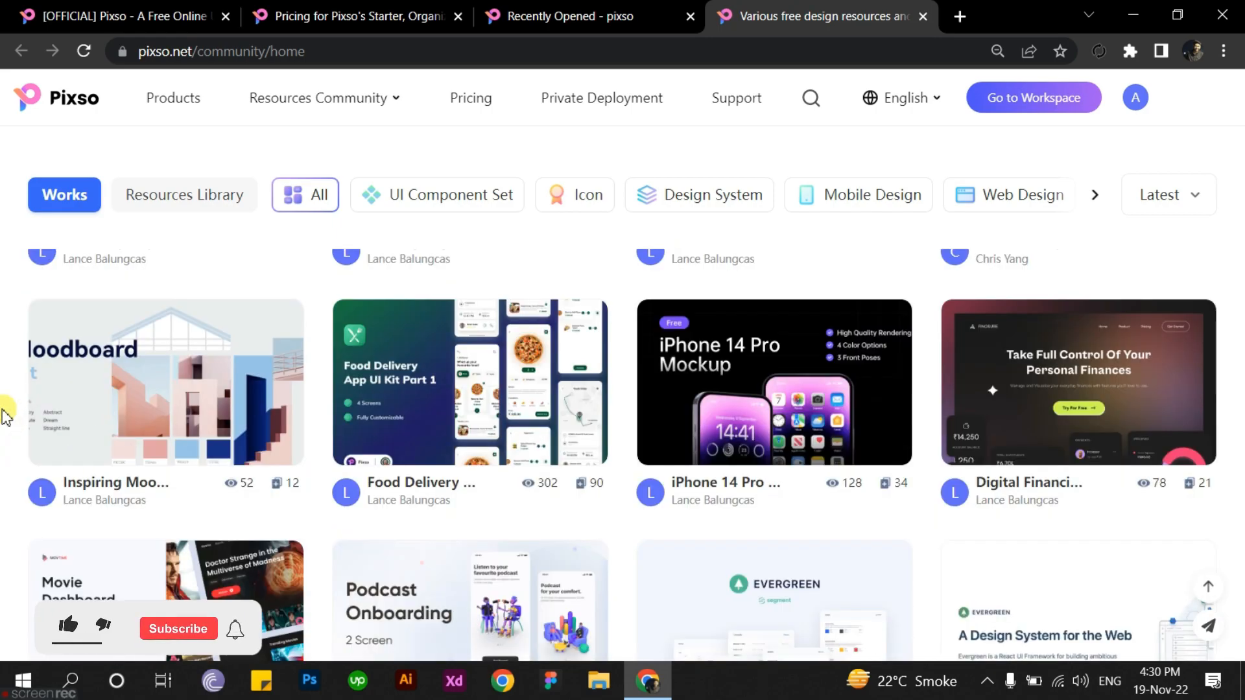
scroll(5, 417, down, 3)
scroll(5, 417, up, 3)
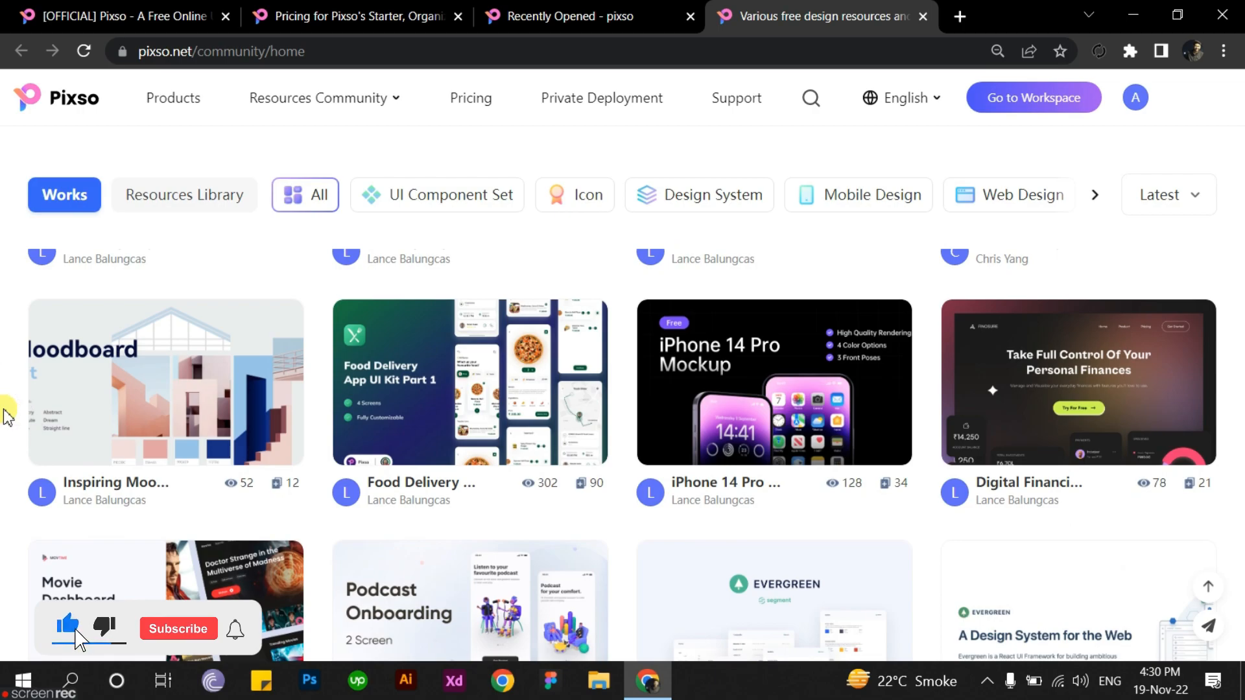
scroll(5, 417, down, 4)
scroll(8, 418, down, 8)
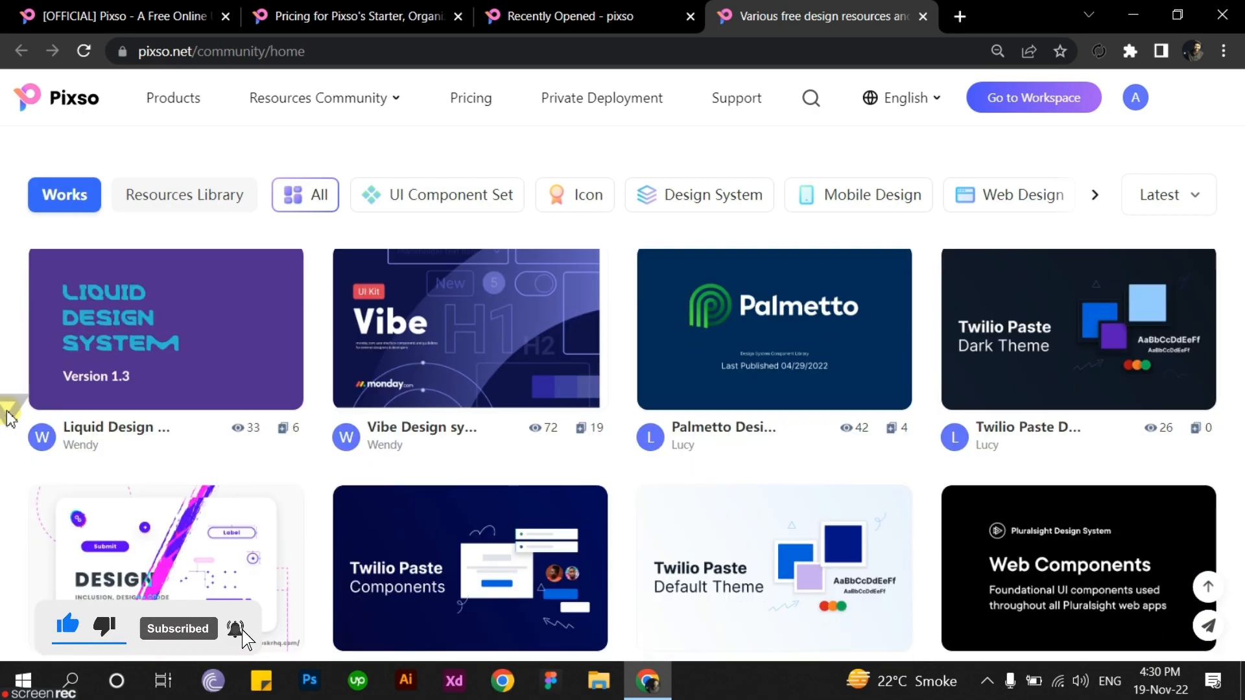
scroll(8, 417, down, 6)
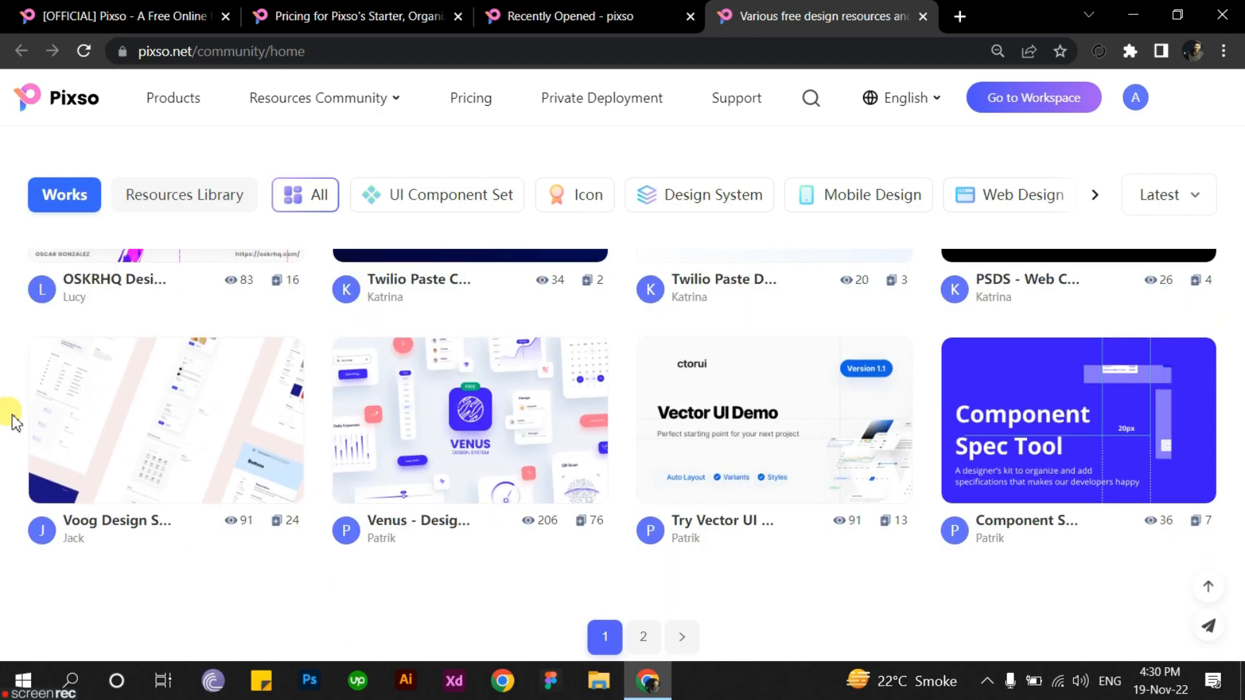
Step: Look back over the design systems, UI kits and mockups among the community works
scroll(7, 431, down, 1)
scroll(7, 432, up, 7)
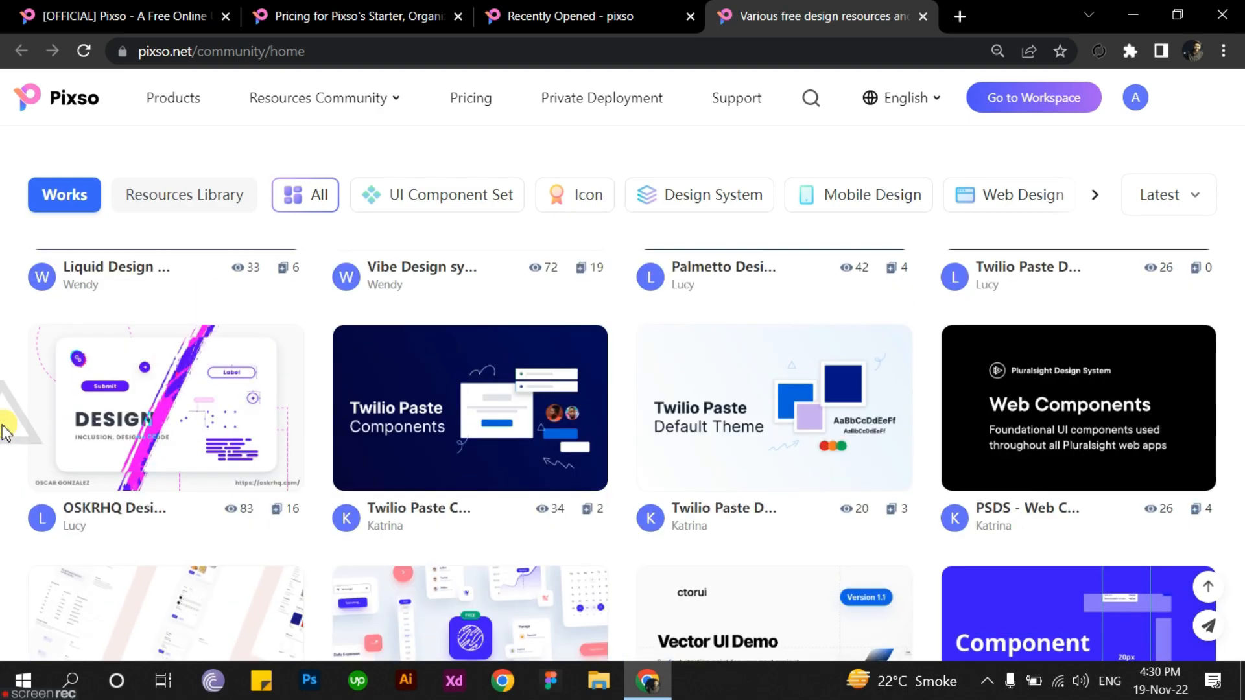
scroll(6, 431, up, 5)
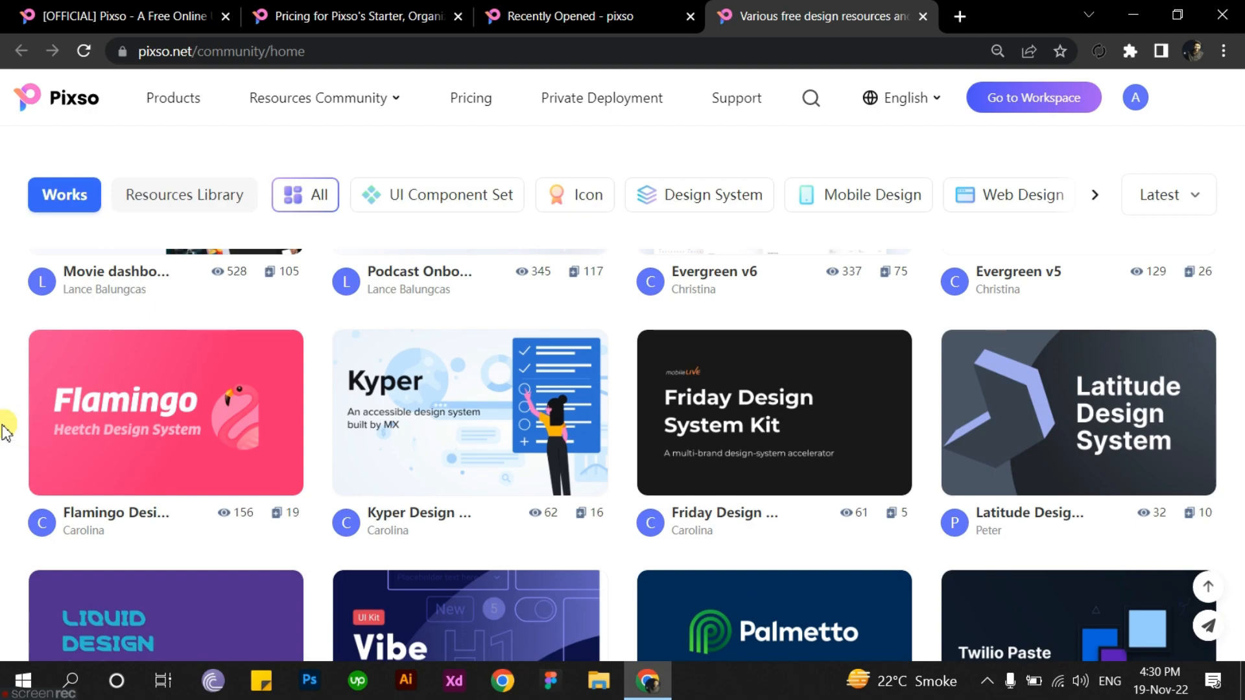
scroll(7, 431, up, 4)
scroll(7, 431, up, 3)
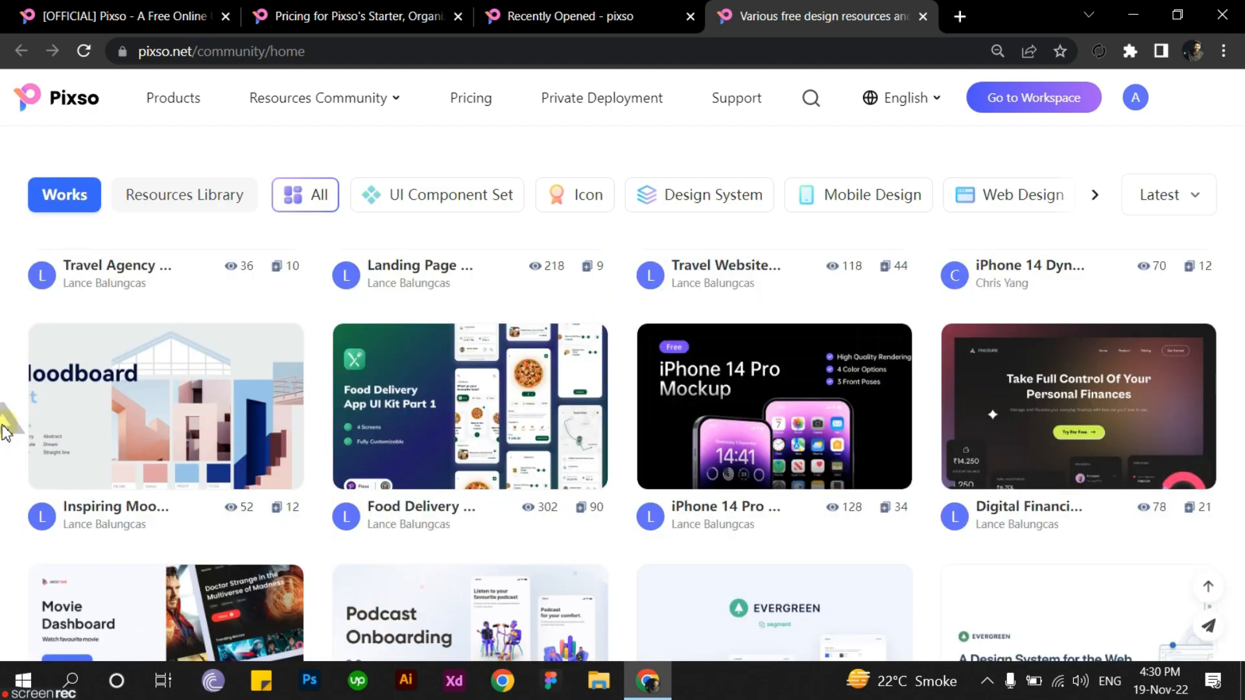
scroll(7, 431, down, 1)
scroll(6, 447, up, 4)
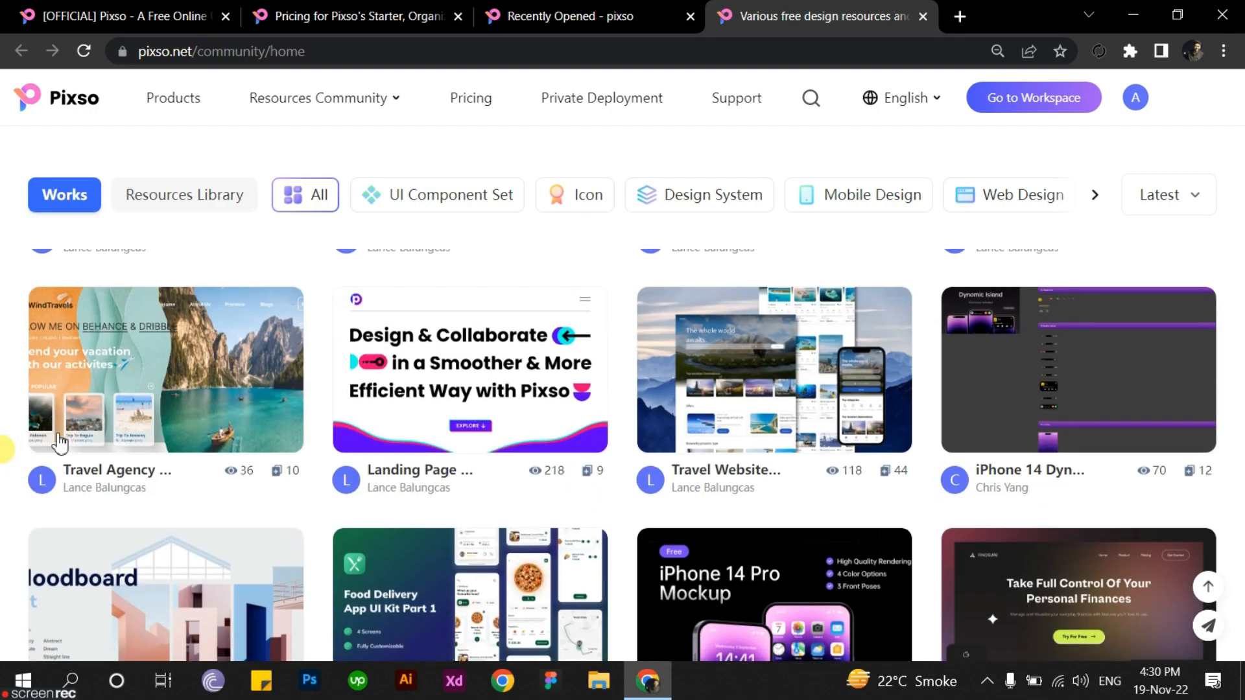
Step: Close the community page, open the draft named Pixso file in the editor and expand its page list
click(924, 16)
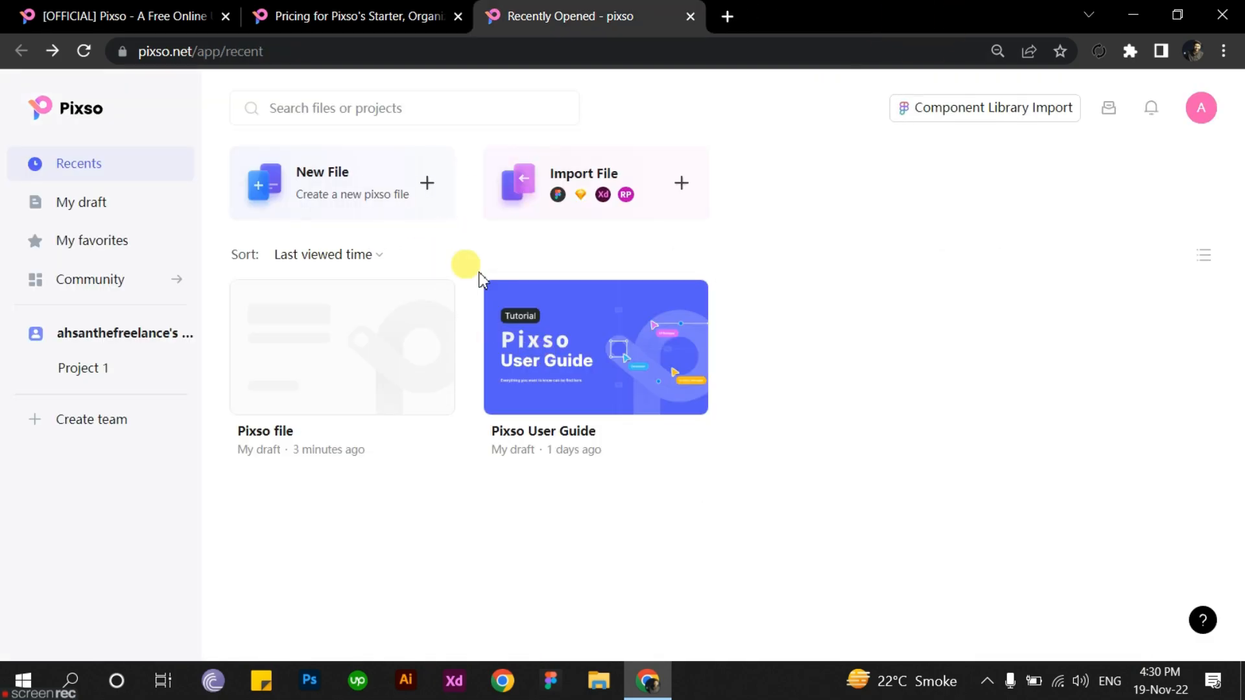
double_click(365, 368)
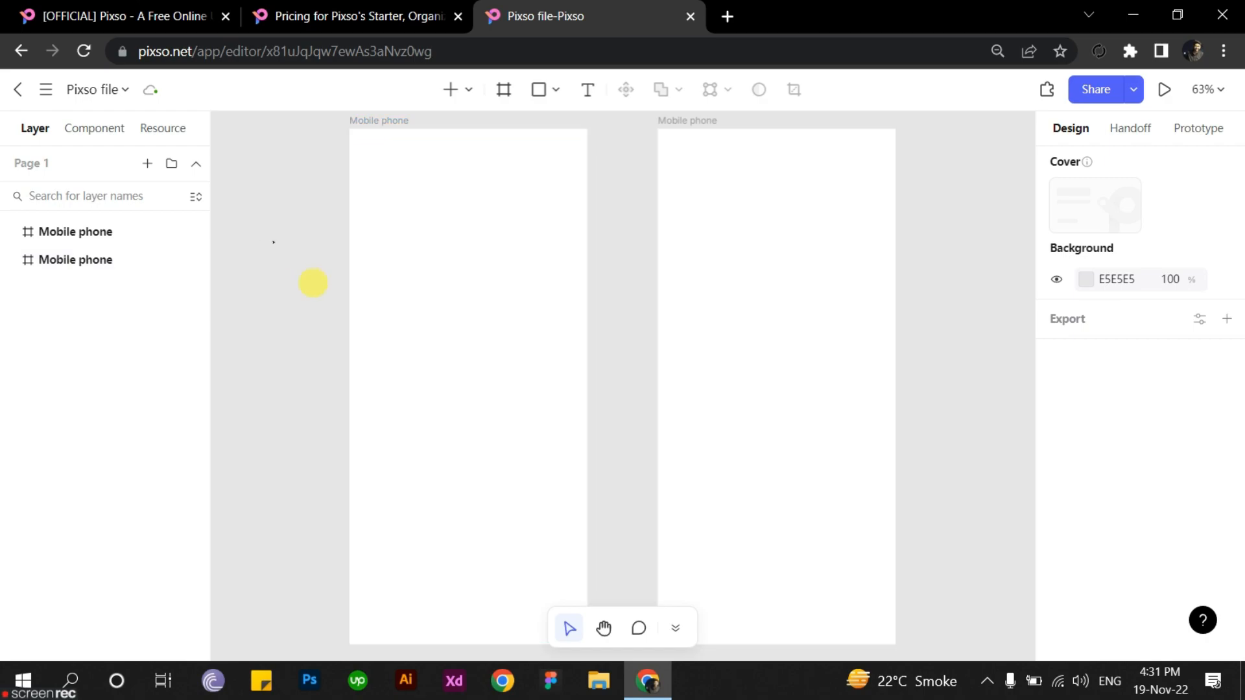
click(196, 164)
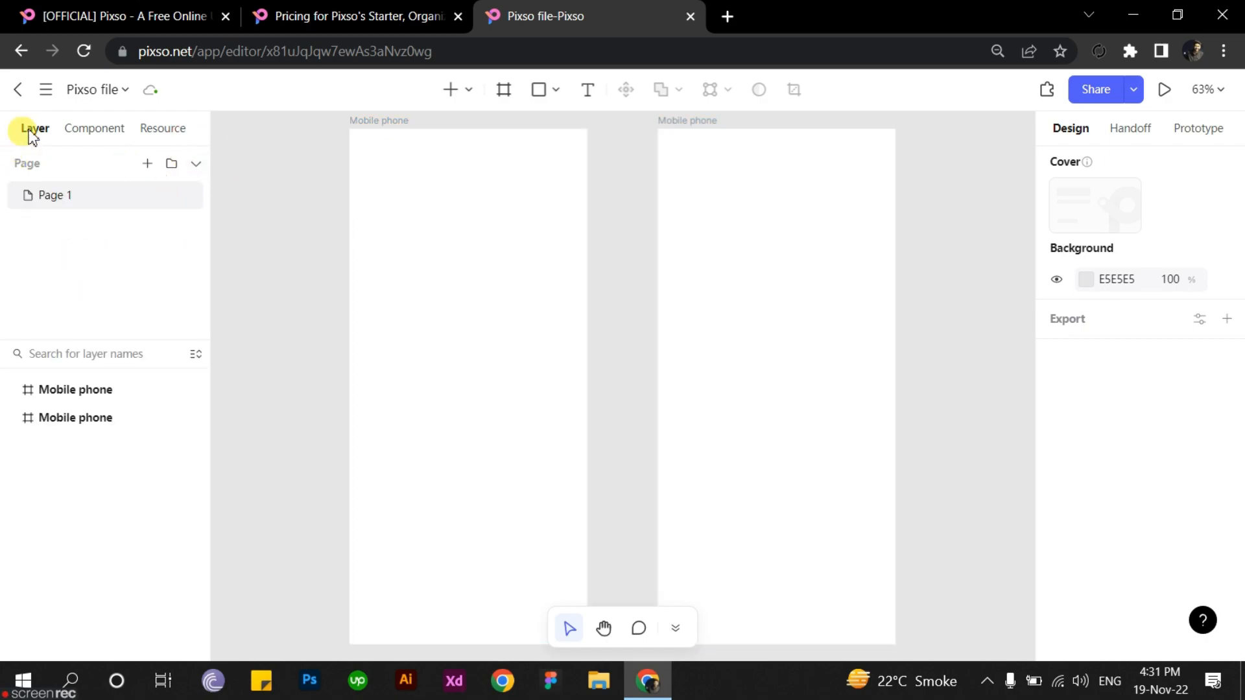
Step: Collapse the page list and highlight each of the two Mobile phone frames from the layer list, clearing the selection at the end
click(196, 163)
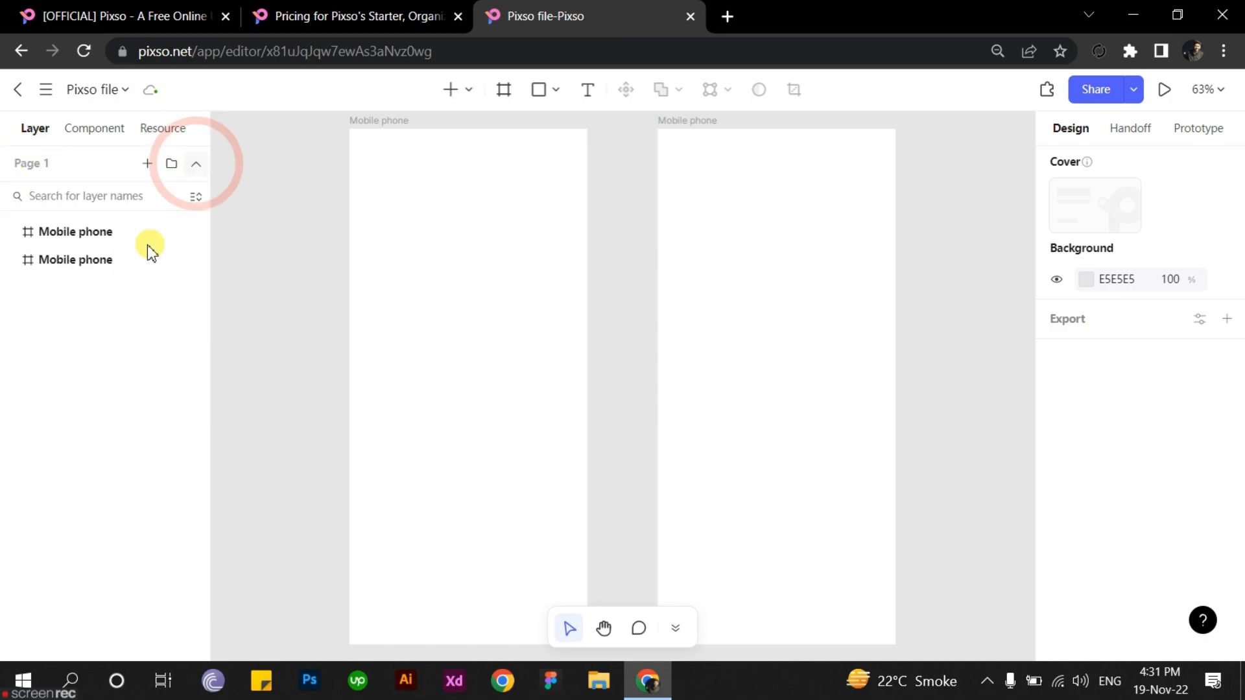
click(104, 247)
click(106, 266)
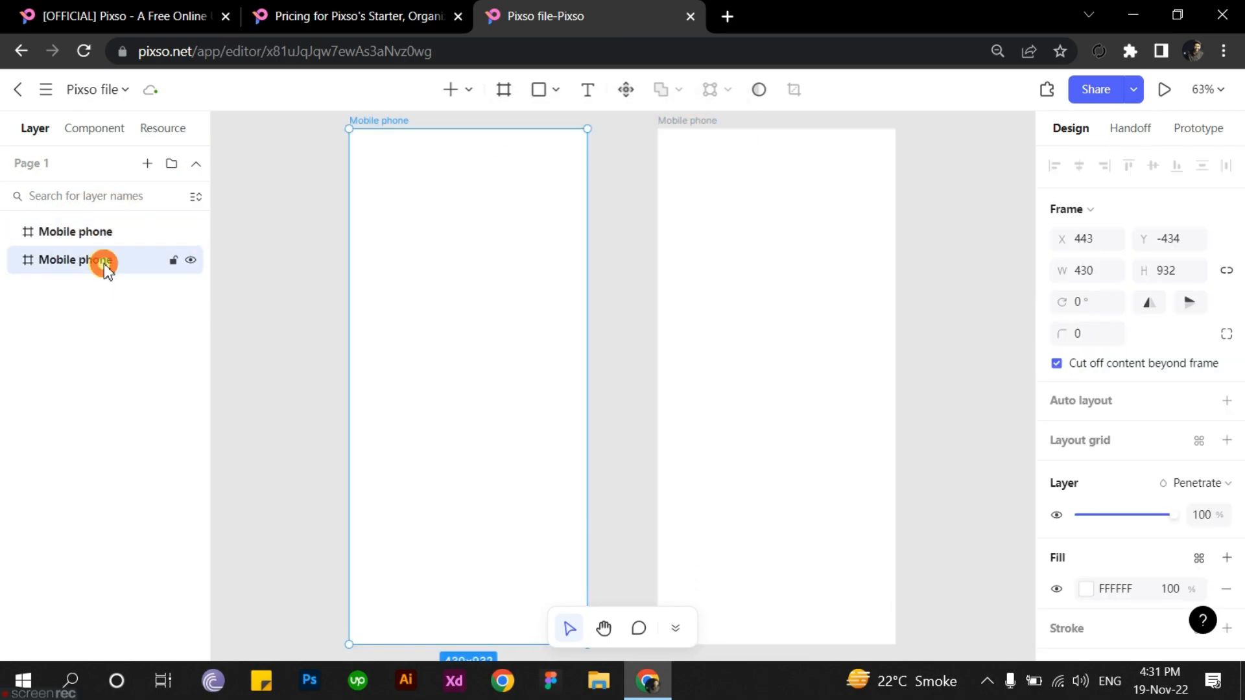
click(98, 237)
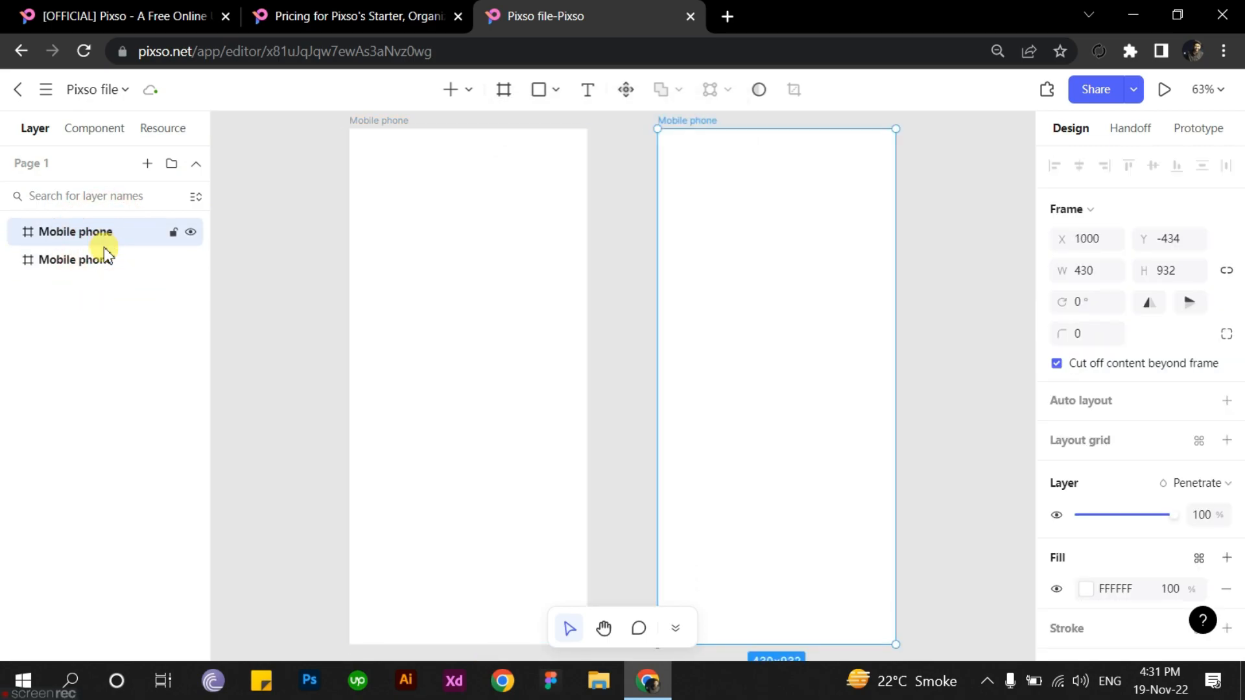
click(285, 305)
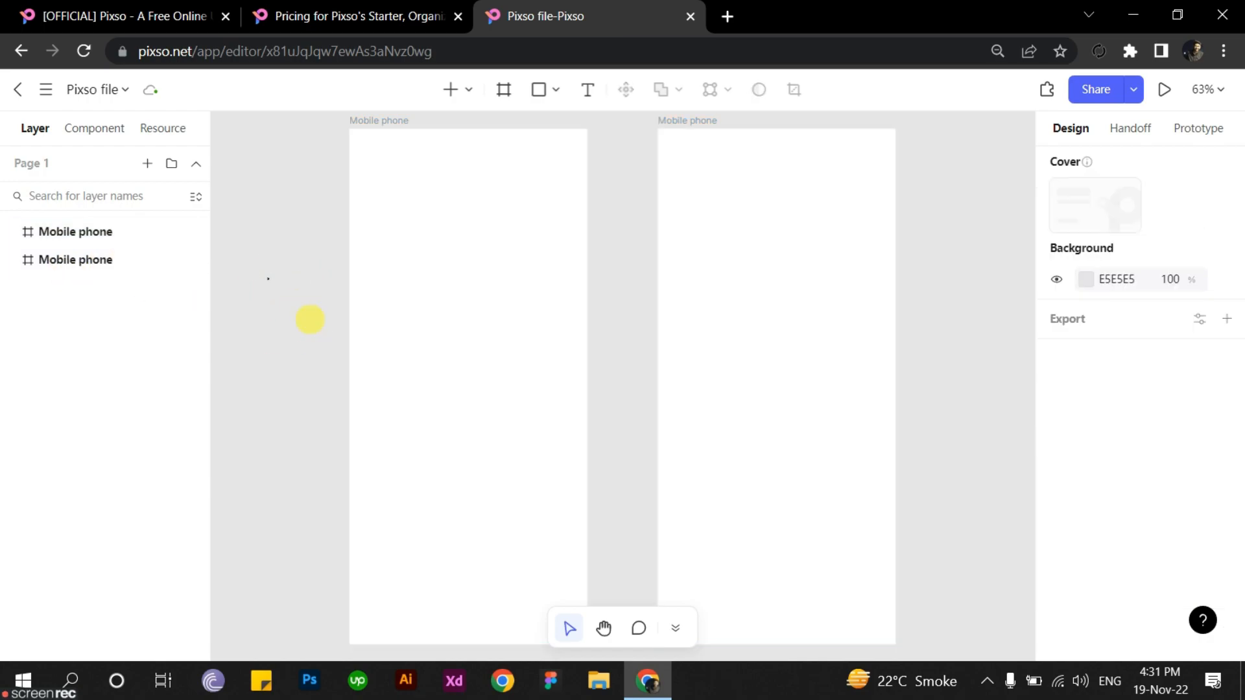
scroll(380, 336, down, 4)
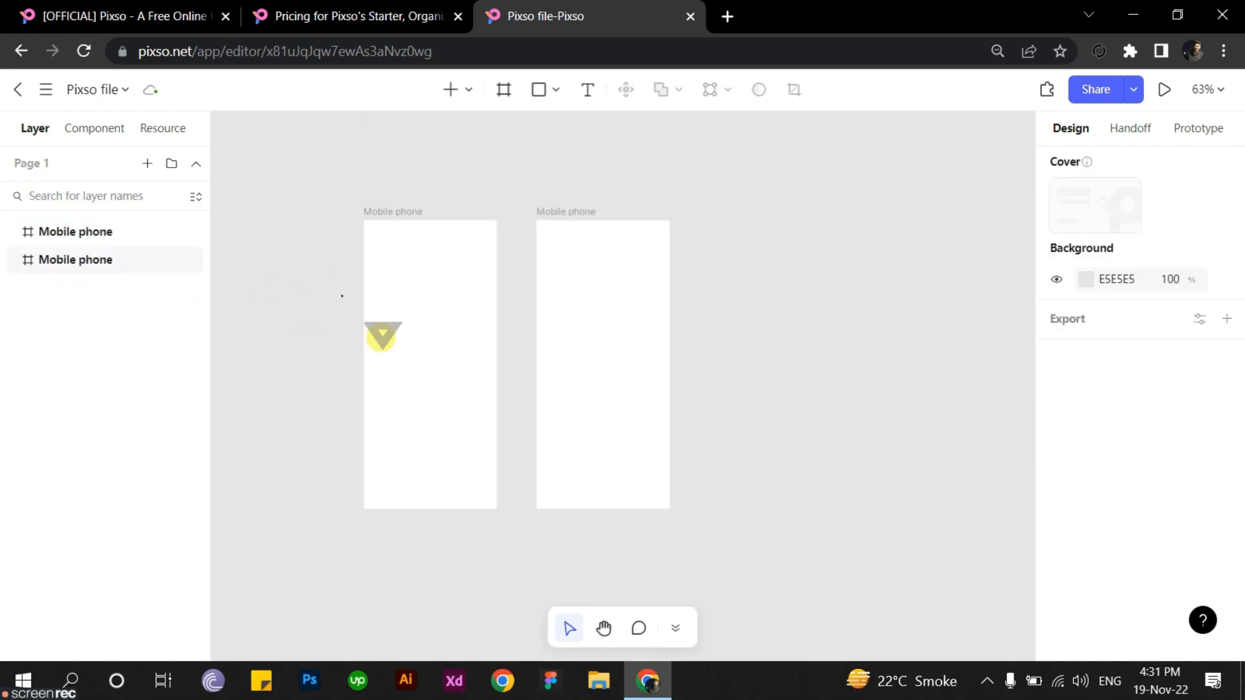
scroll(460, 337, up, 1)
drag(474, 356, 484, 333)
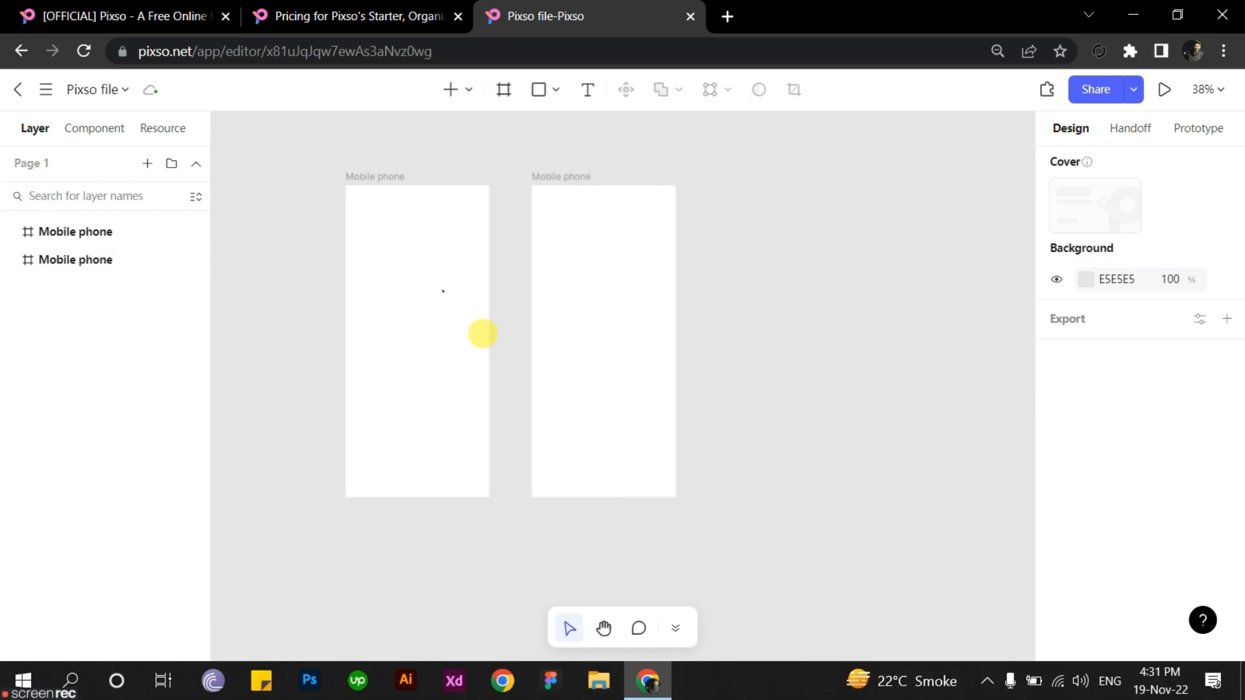
Step: View the components list, draw a rectangle about 191 × 141 beside the phone frames and turn it into a component
click(96, 129)
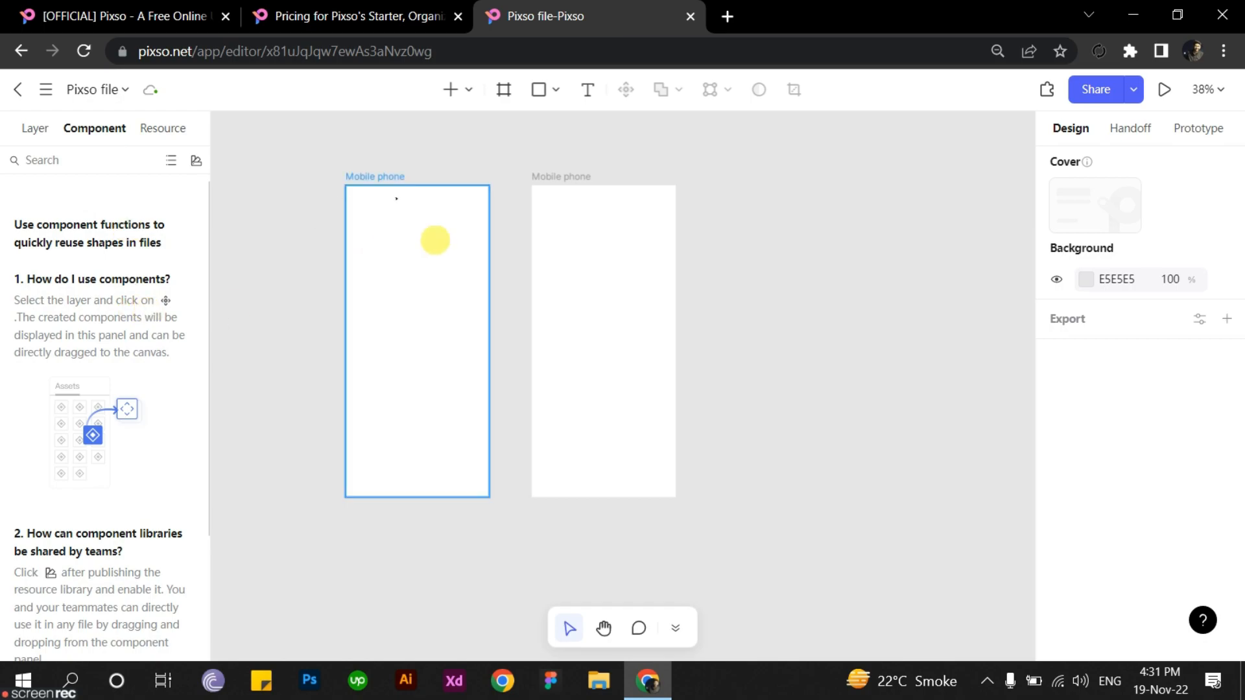
click(556, 90)
click(566, 133)
drag(728, 257, 792, 304)
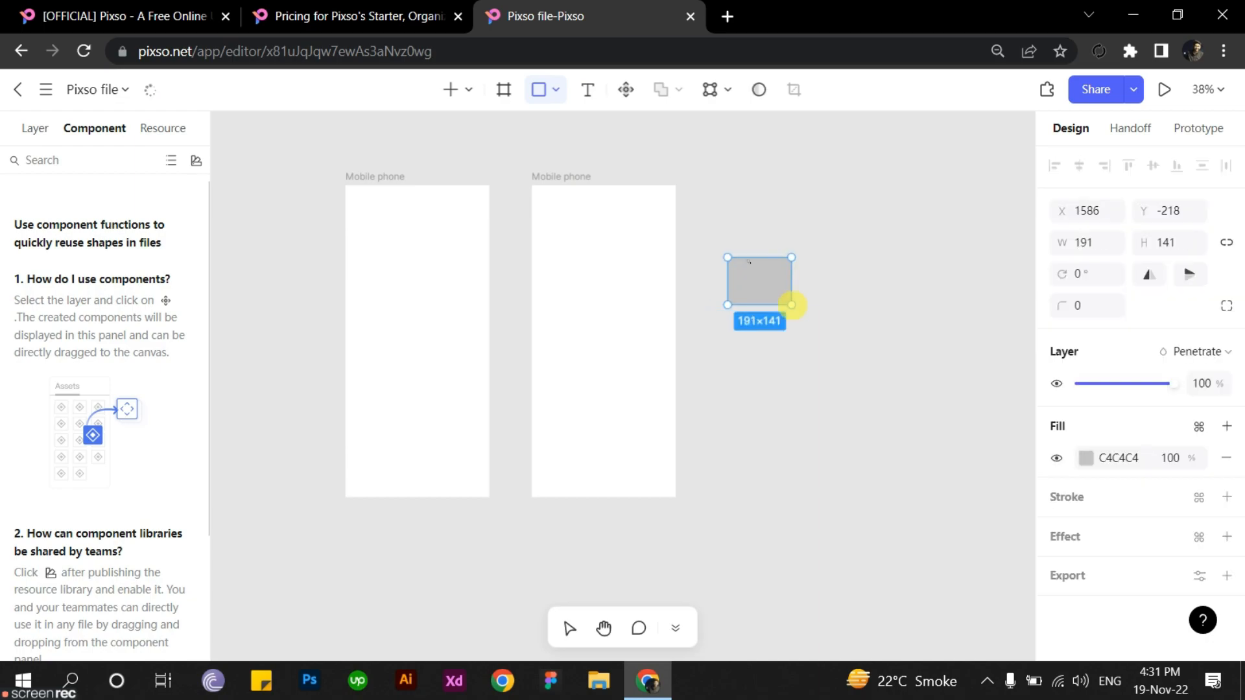
click(625, 96)
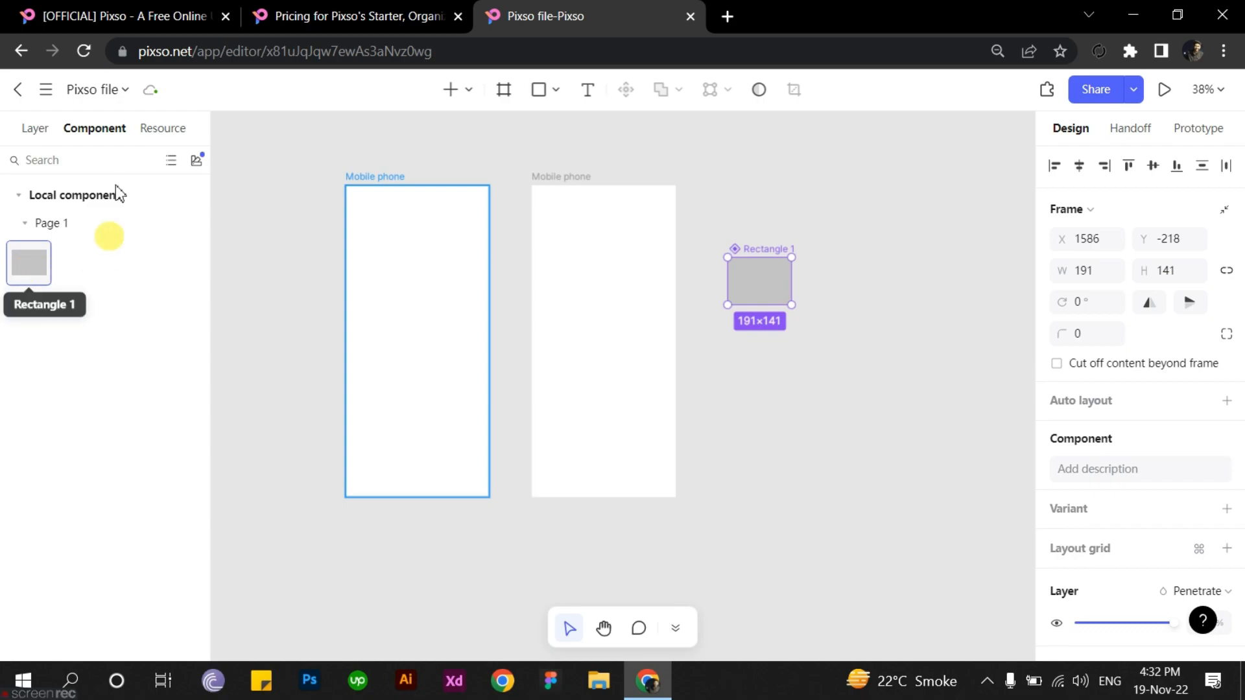
Step: Look at the Remix icon set in the resource library and return to the layer list
click(162, 128)
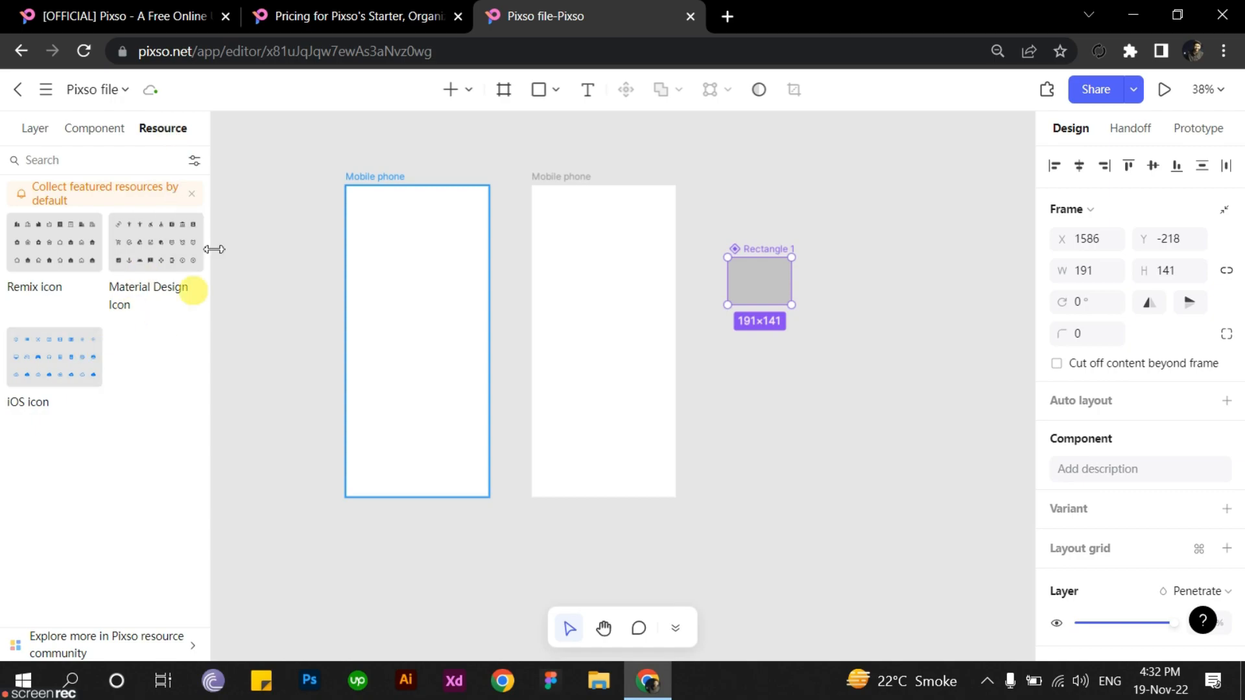
click(70, 259)
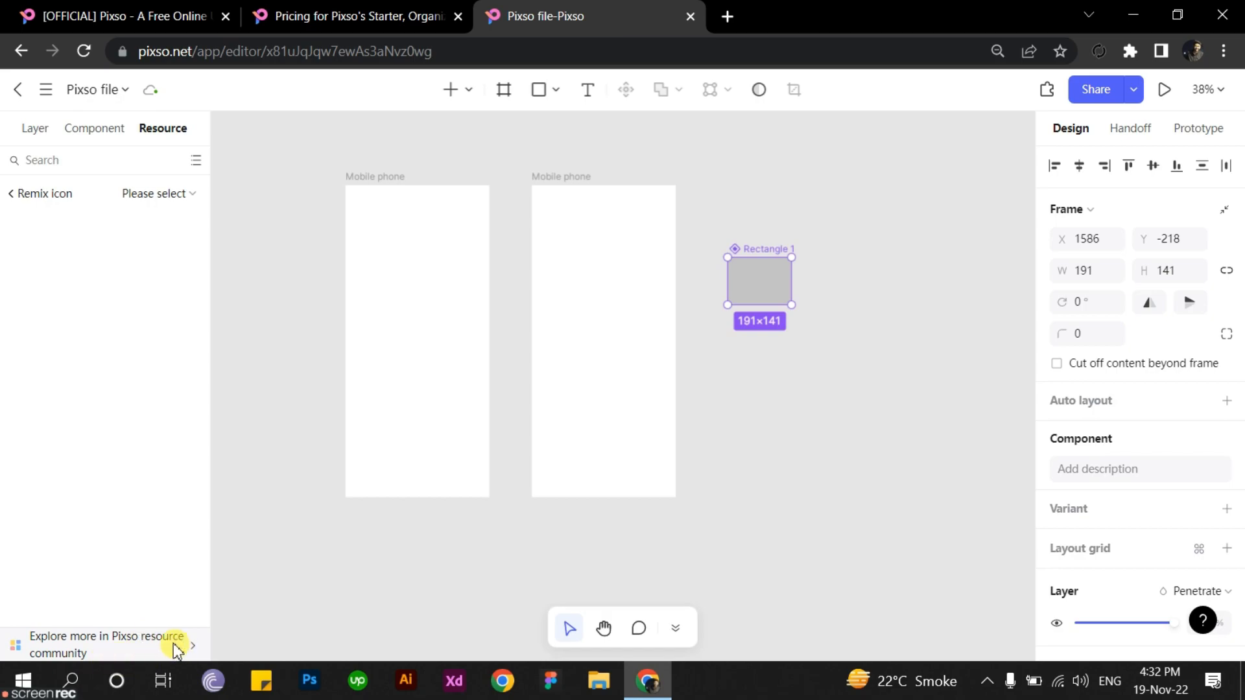
click(35, 129)
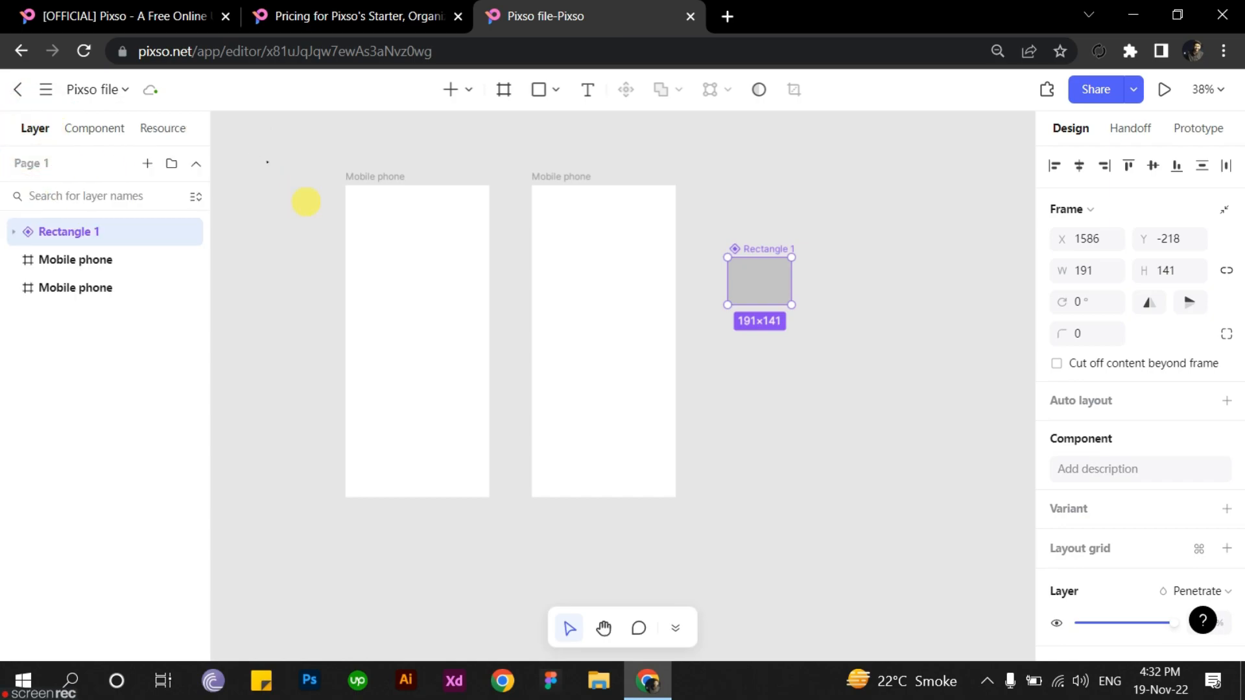
Step: Look over the main file commands and the list of insertable elements from Frame to Scale without choosing any
click(46, 90)
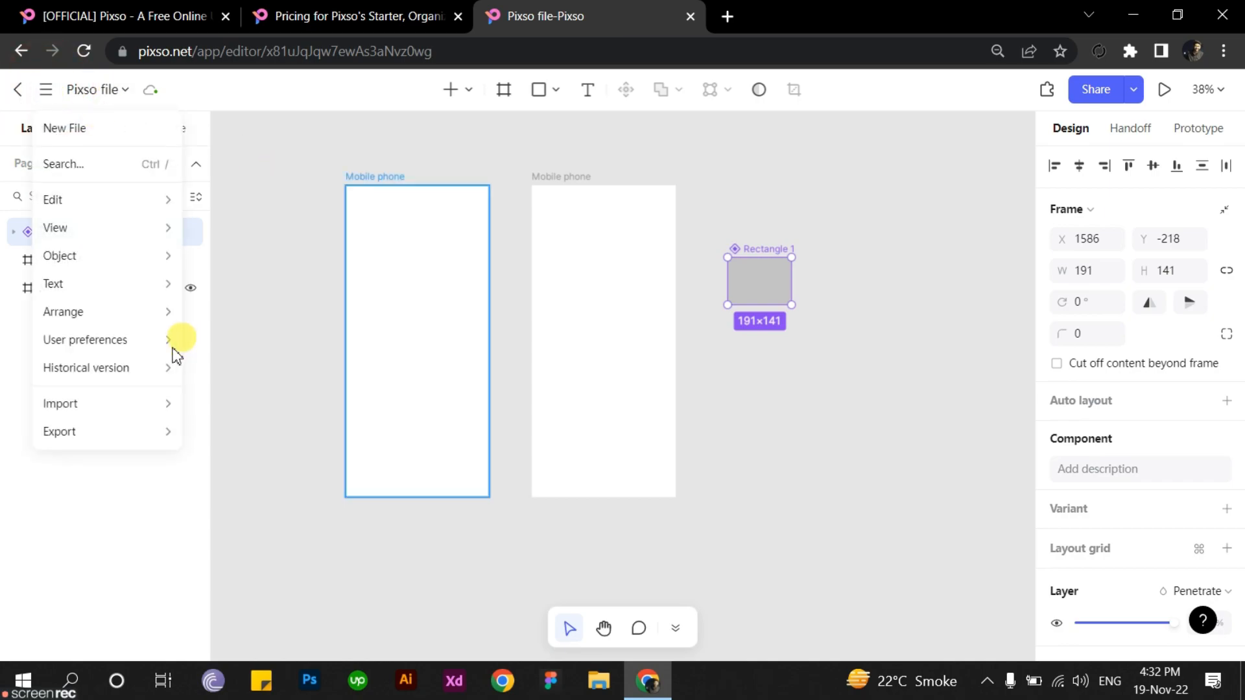
mouse_move(127, 269)
click(273, 162)
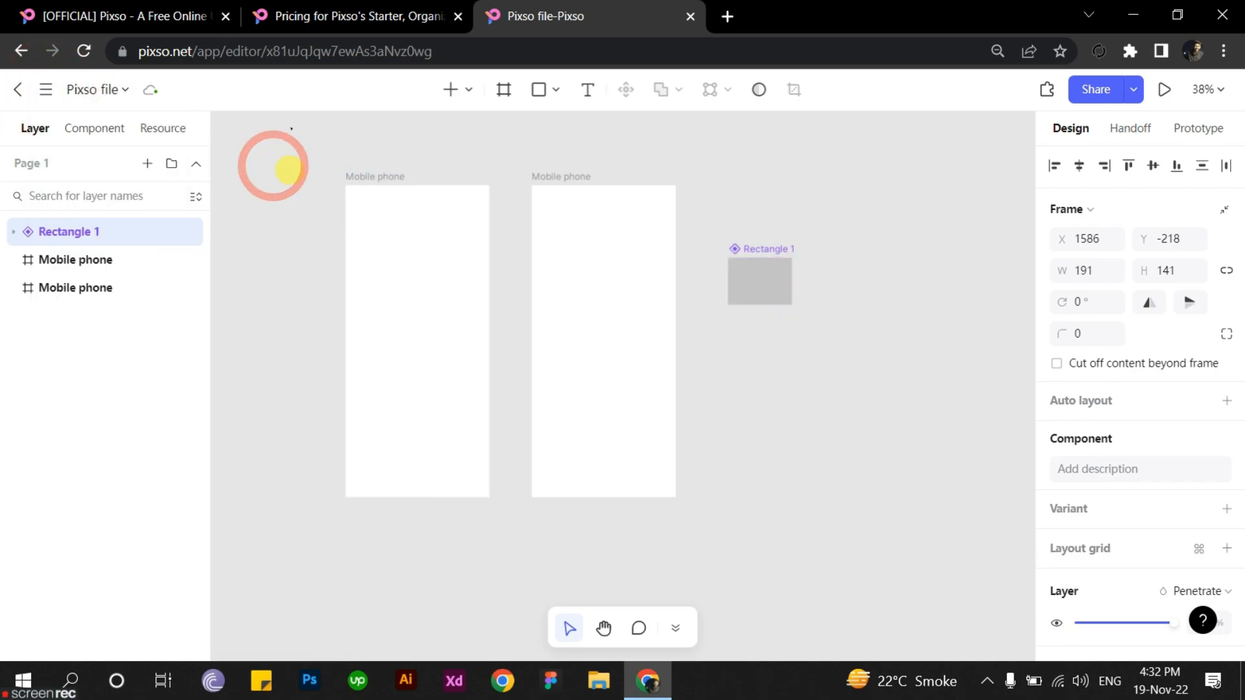
click(467, 91)
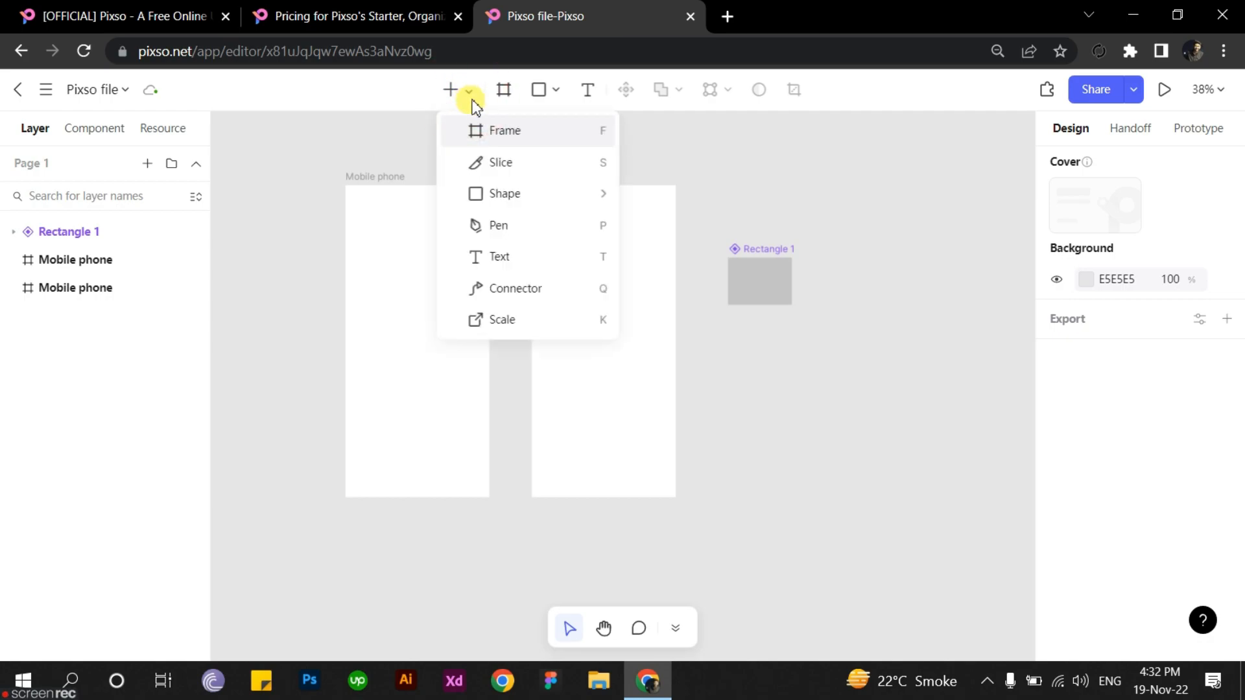
mouse_move(550, 185)
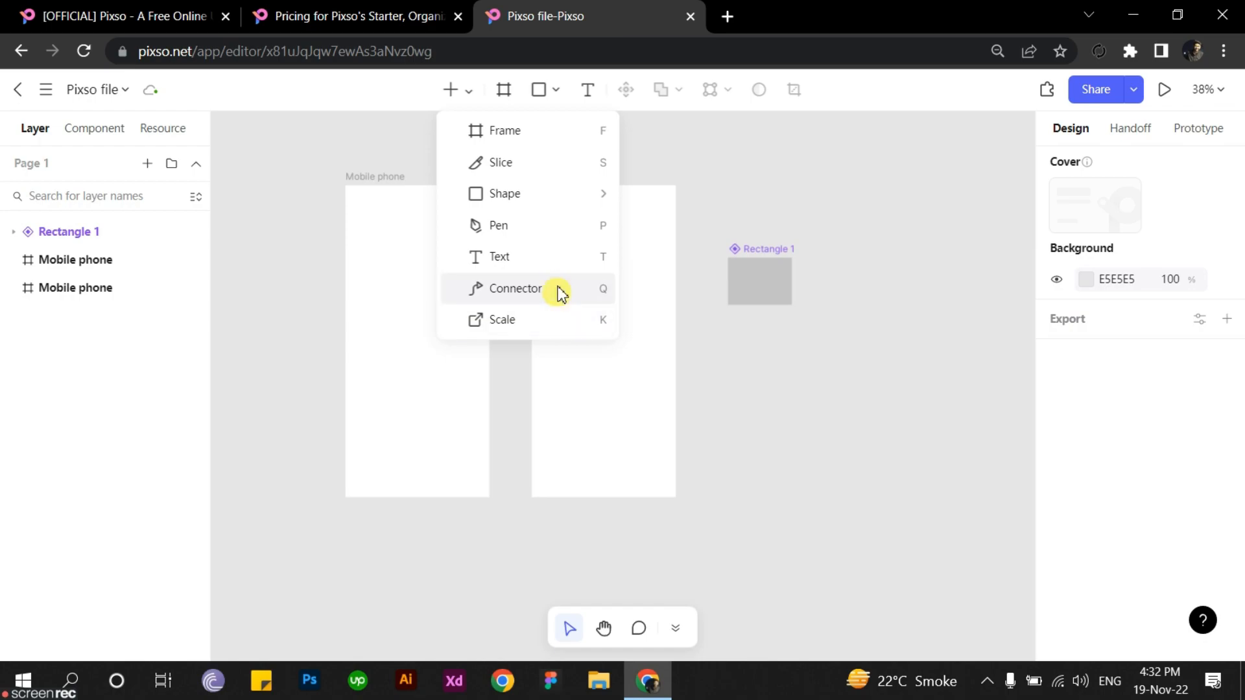
click(363, 91)
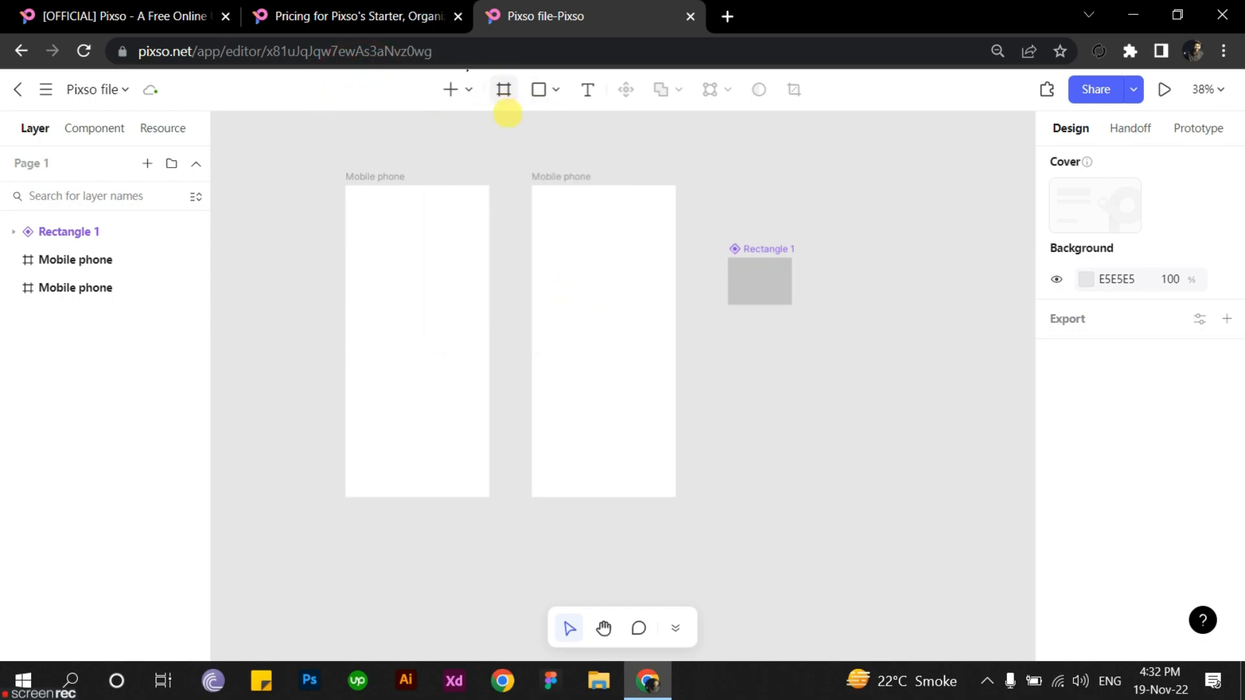
Step: Review the available shape types, from Rectangle to Image, and close the list without choosing one
click(556, 94)
click(556, 95)
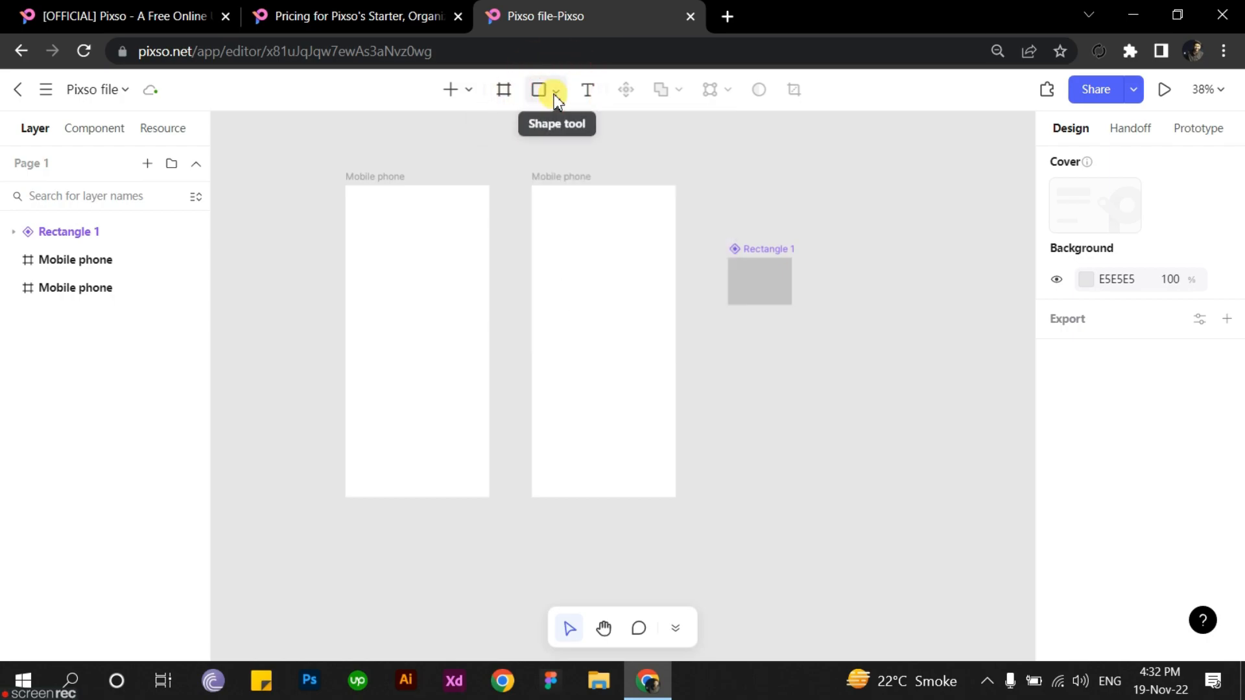
click(554, 96)
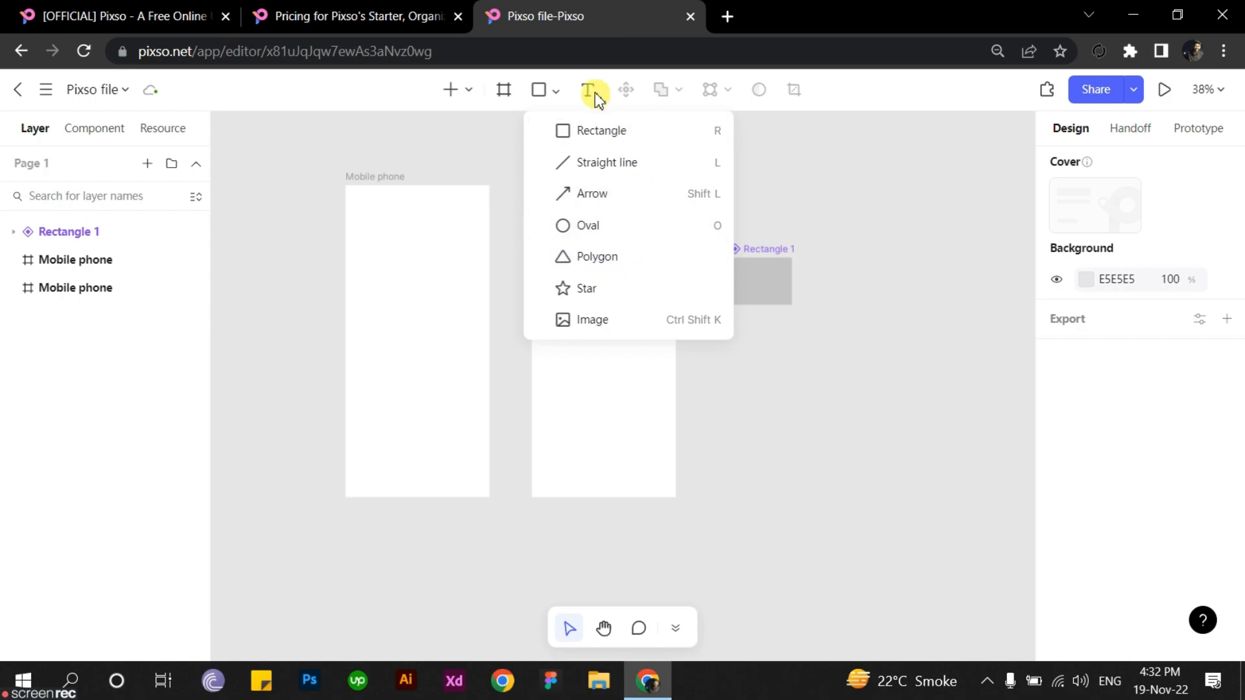
click(802, 214)
click(775, 272)
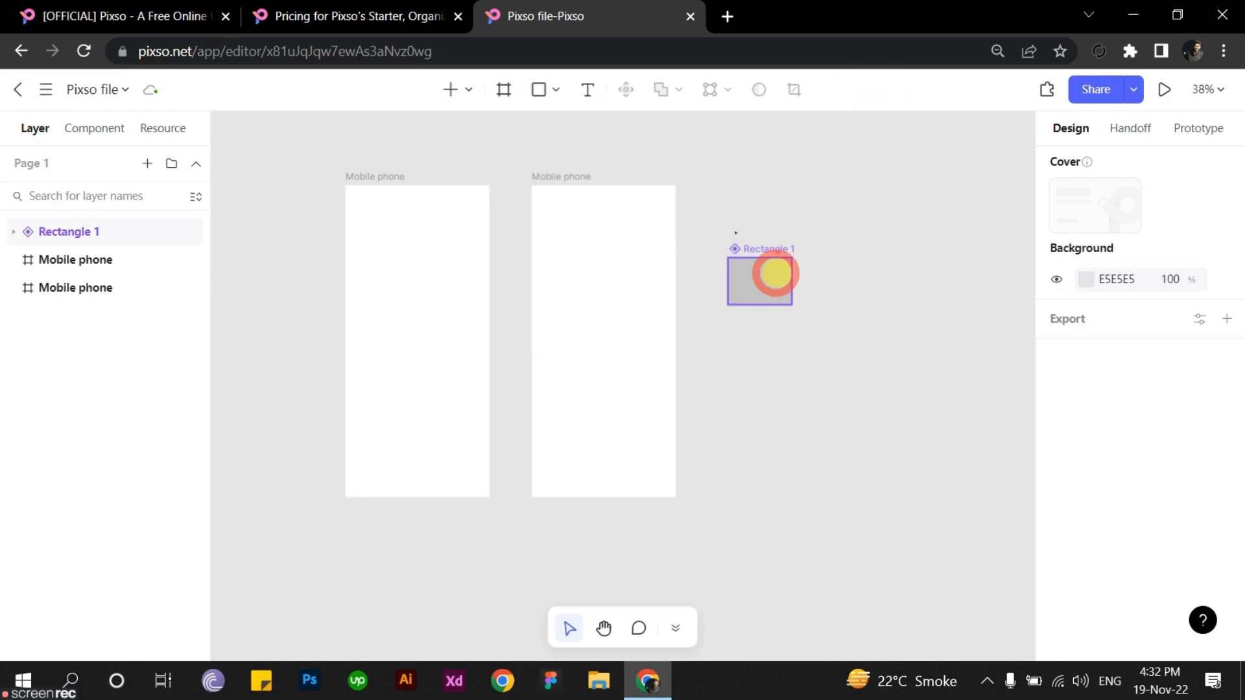
click(733, 167)
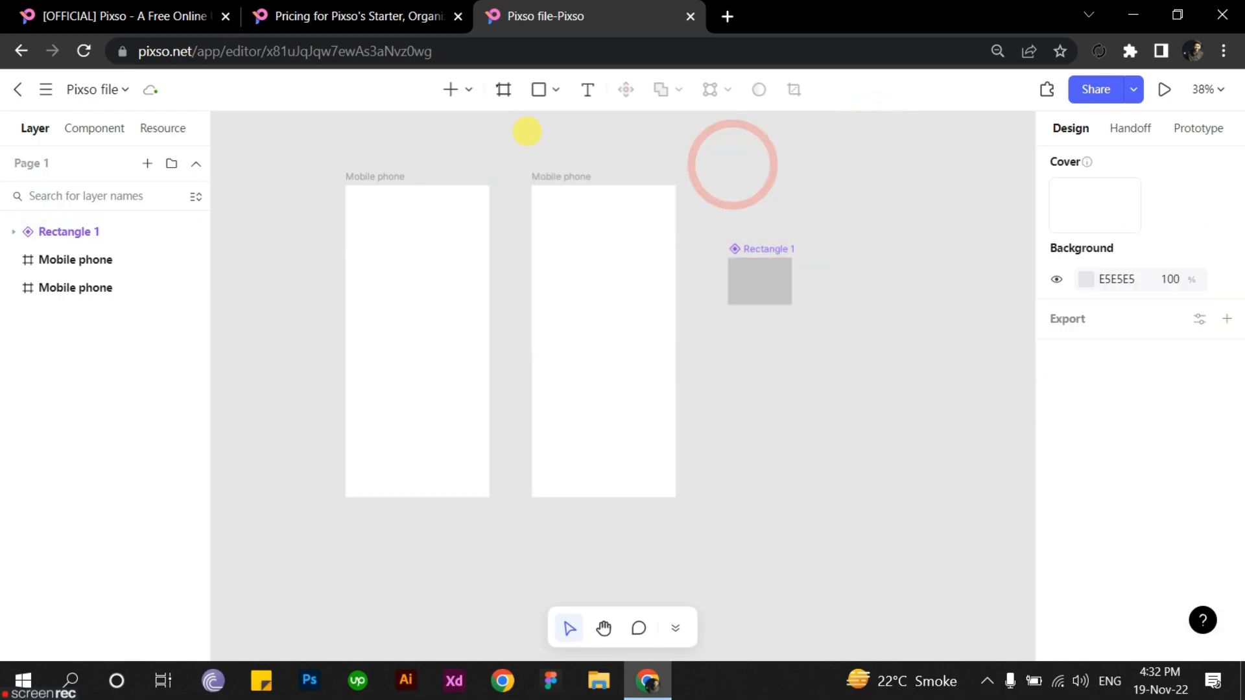
Step: Draw a rectangle about 243 × 188 above the component and place a copy beside it with a gap of about 53
click(539, 90)
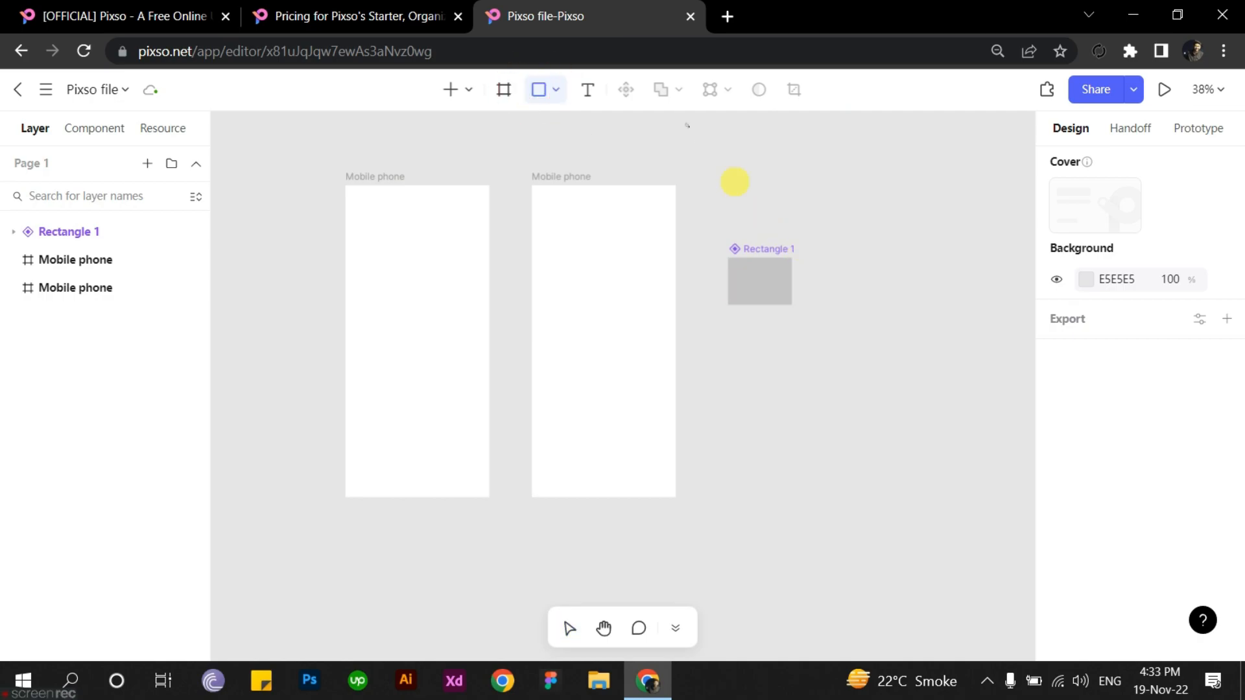
drag(727, 163, 810, 227)
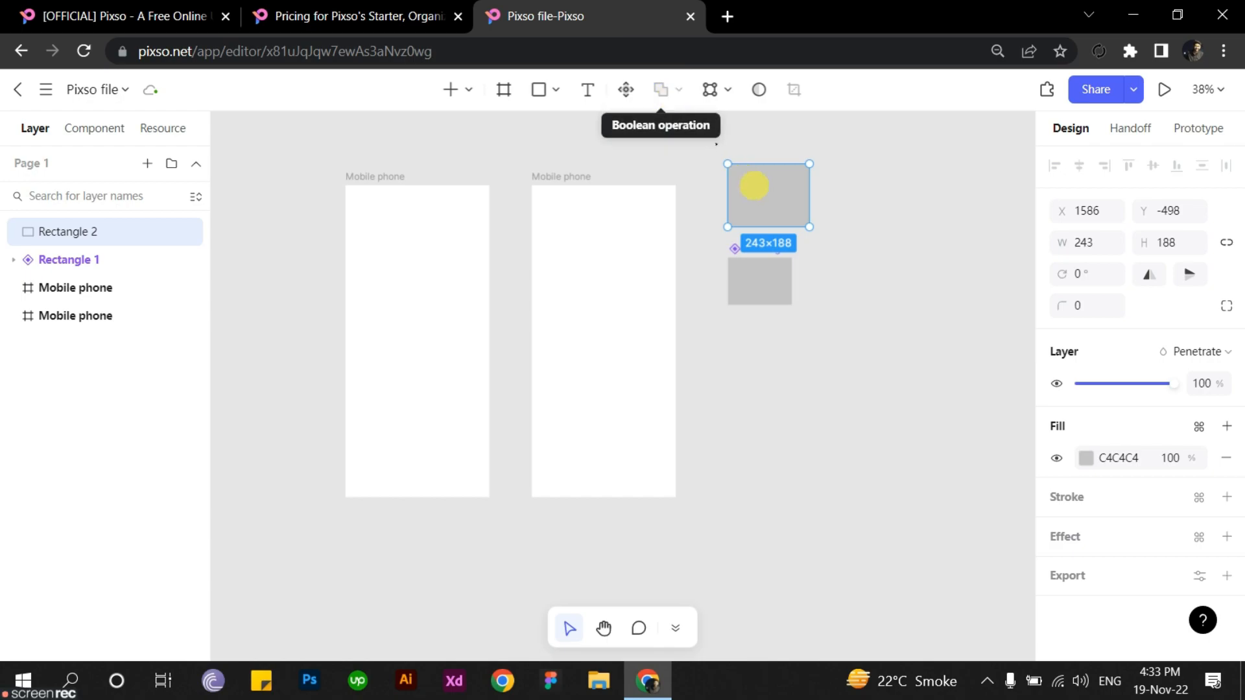
drag(765, 188, 859, 179)
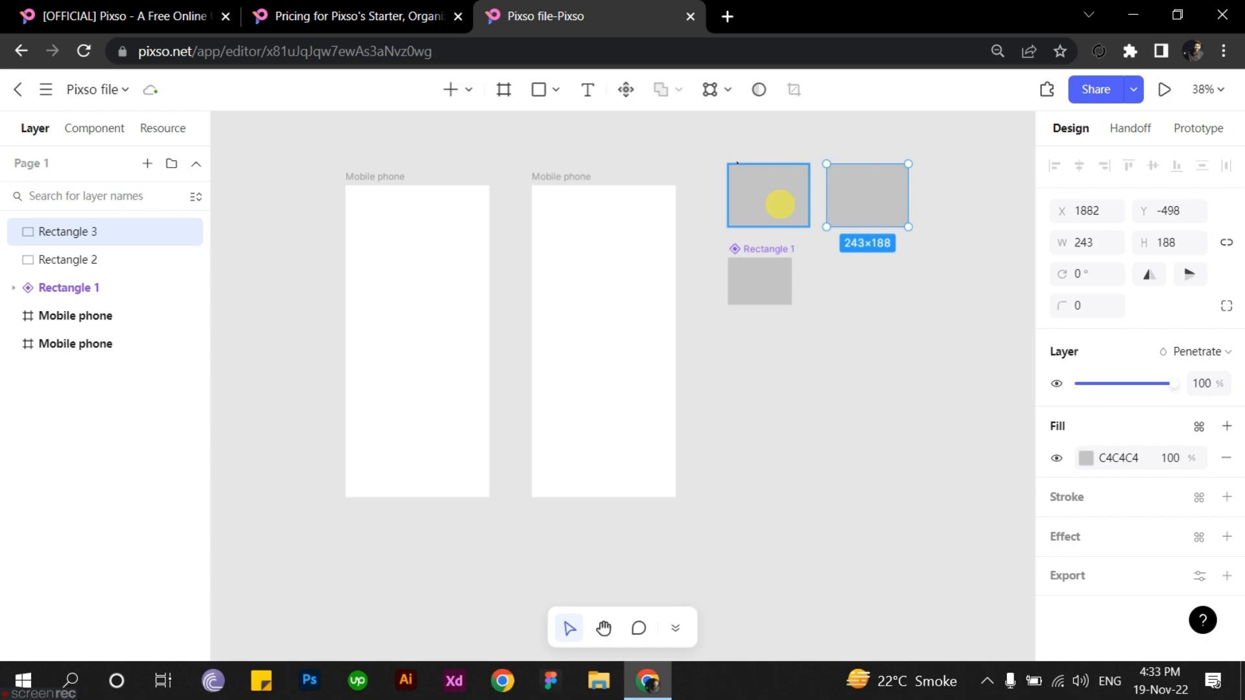
Step: Select both new rectangles and look over the available Boolean operations without applying one
shift+click(775, 201)
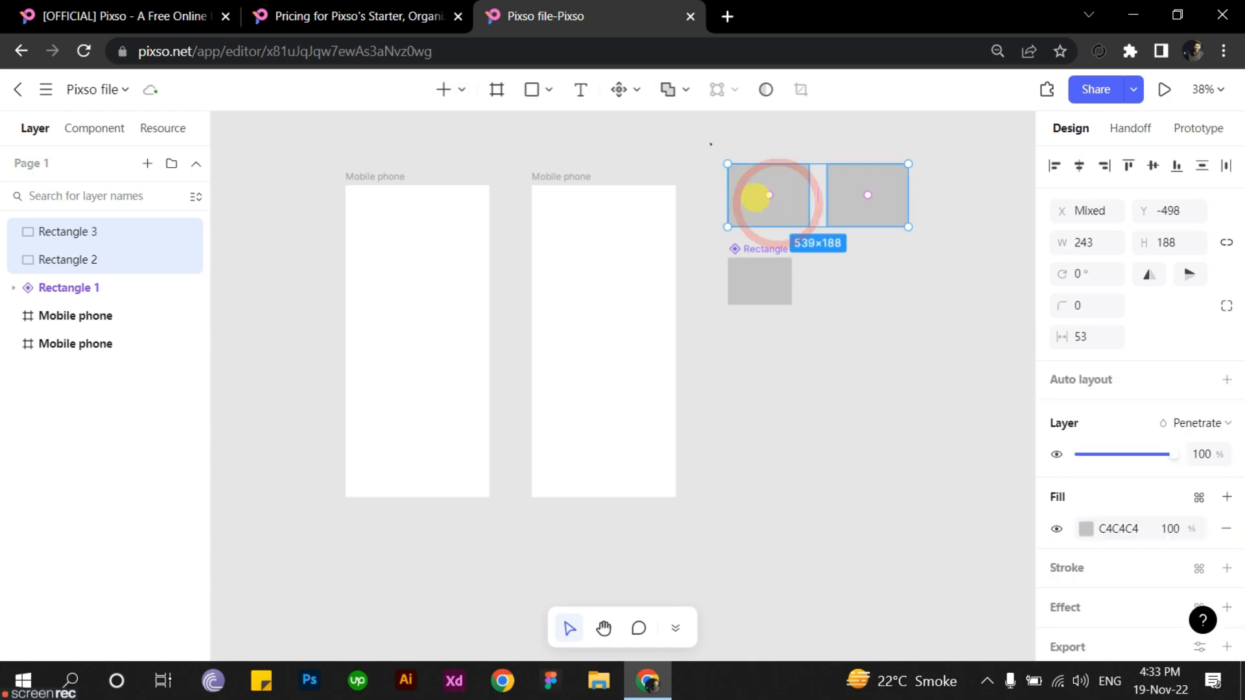
click(684, 94)
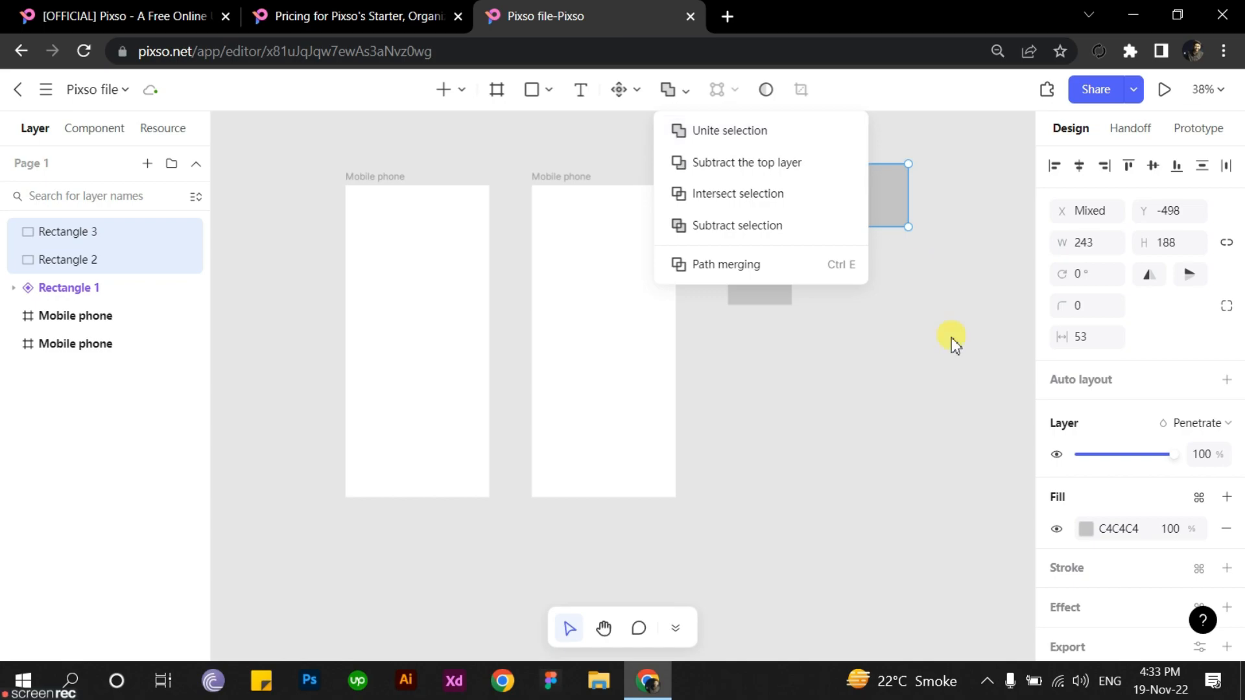
click(944, 286)
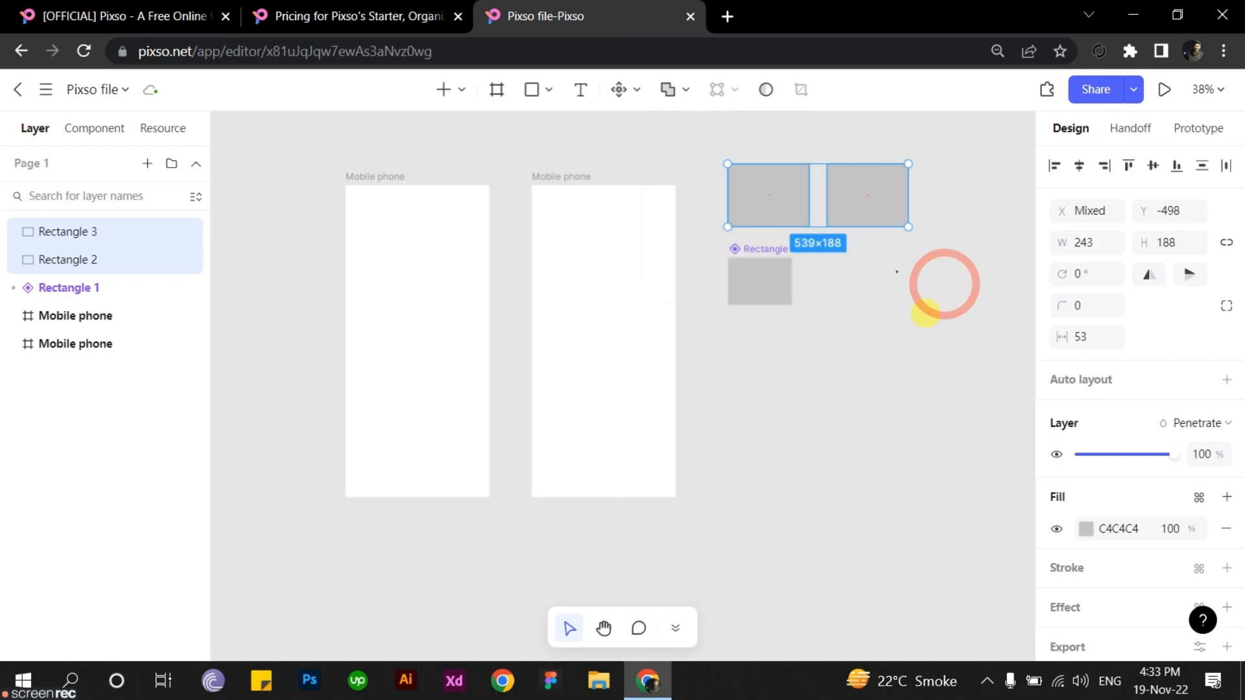
Step: Edit the left upper rectangle as an object and pull a new point from its top edge up to about X 1699, Y -595.5
scroll(833, 318, right, 3)
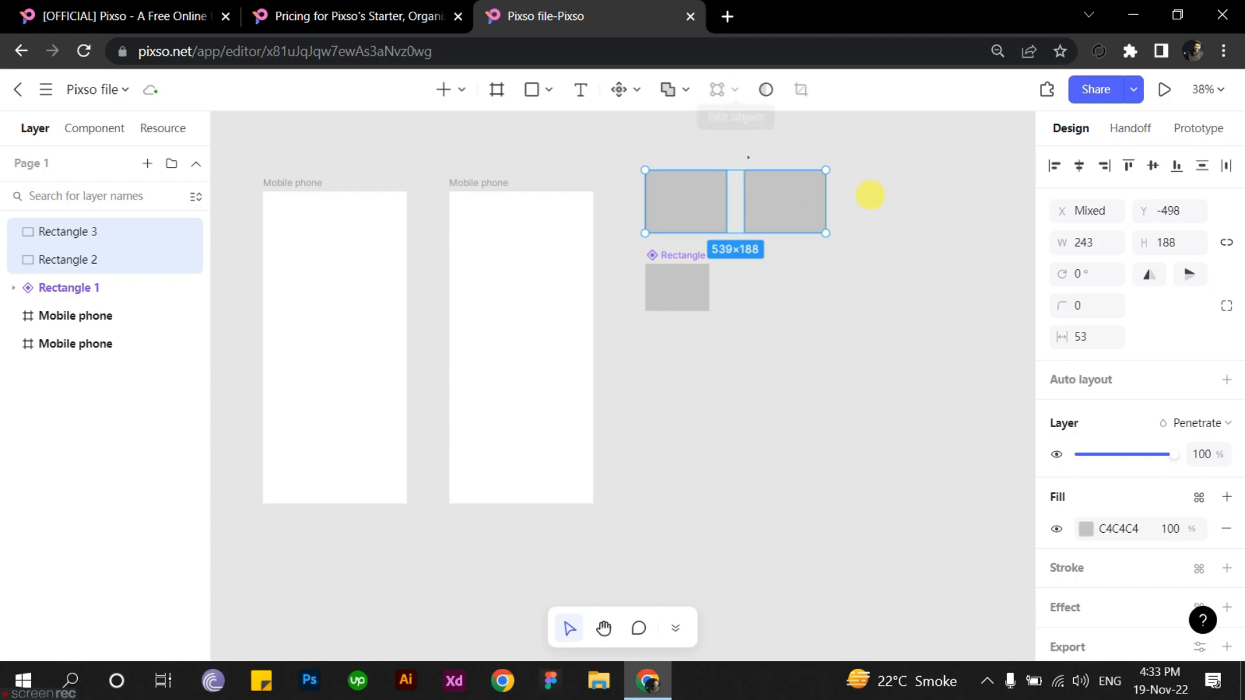
click(695, 195)
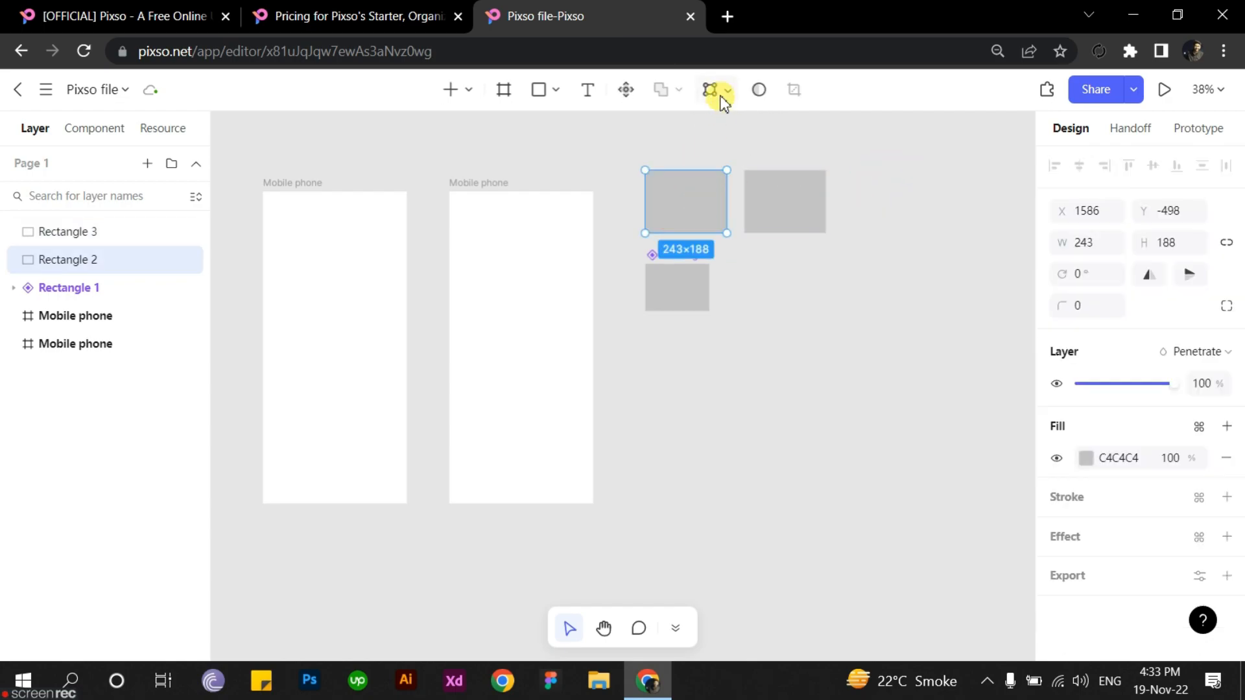
click(728, 93)
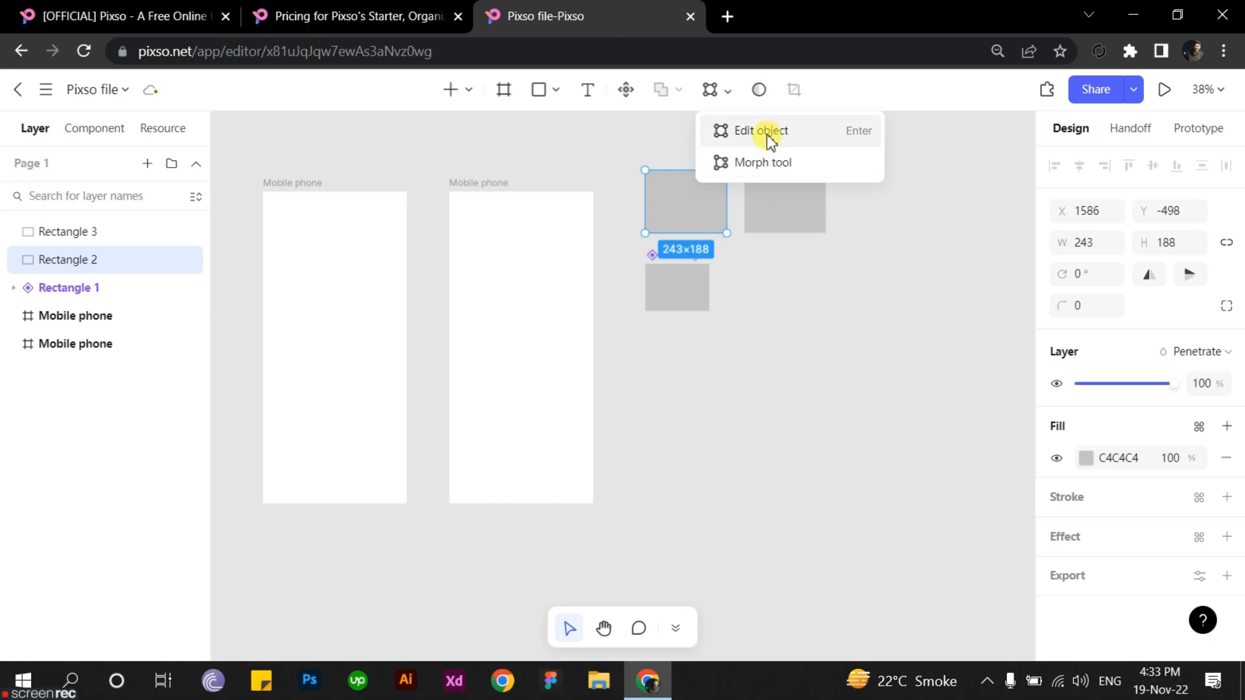
click(807, 136)
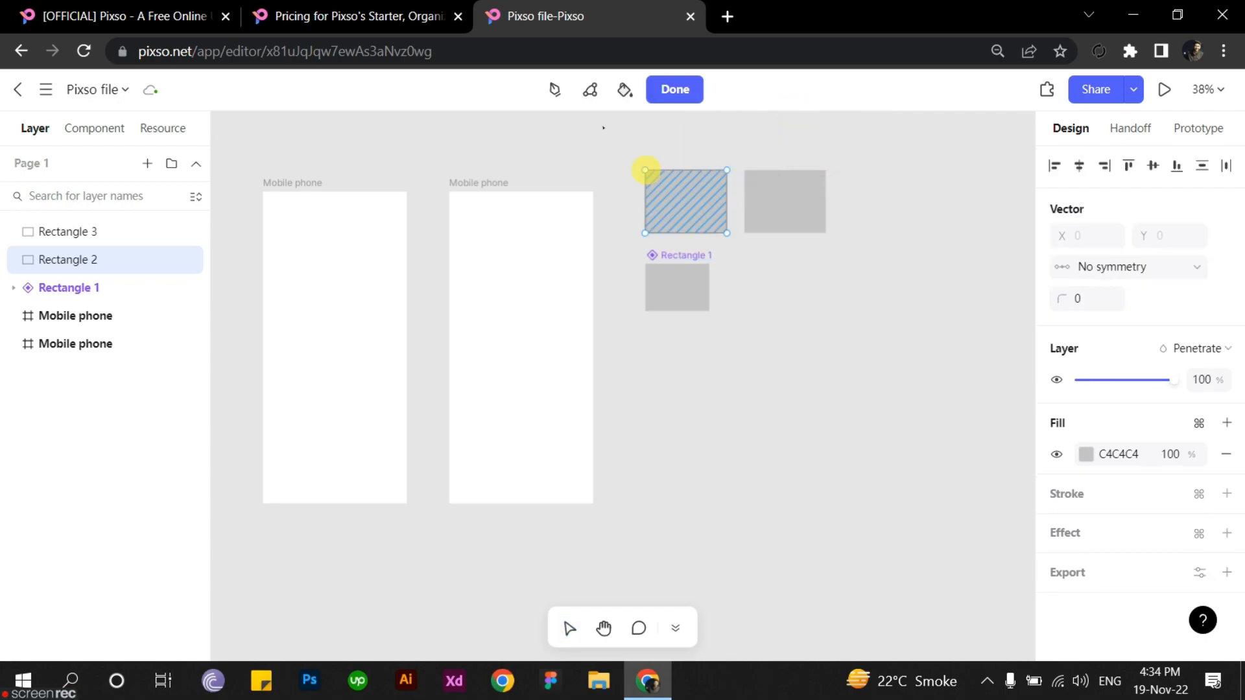
drag(646, 170, 687, 142)
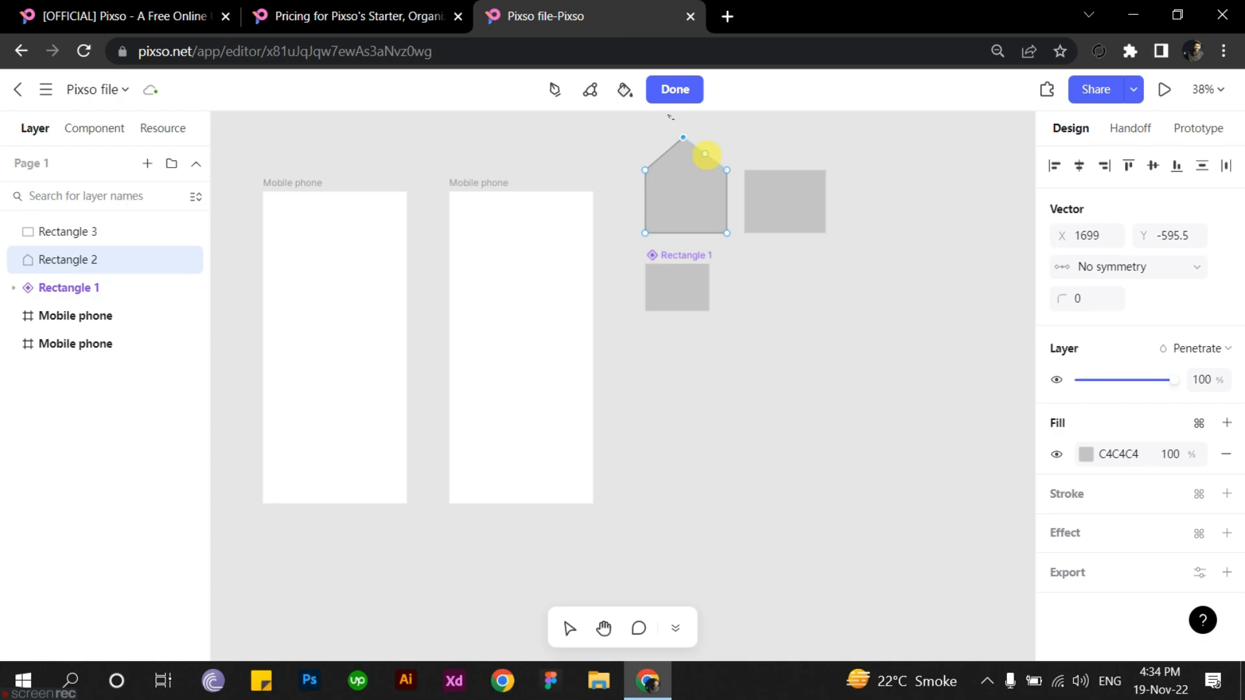
Step: Square off the peaked shape by pulling points on its sloping edges out to about X 1829 and X 1586 at Y -595.5
click(705, 154)
drag(730, 144, 727, 137)
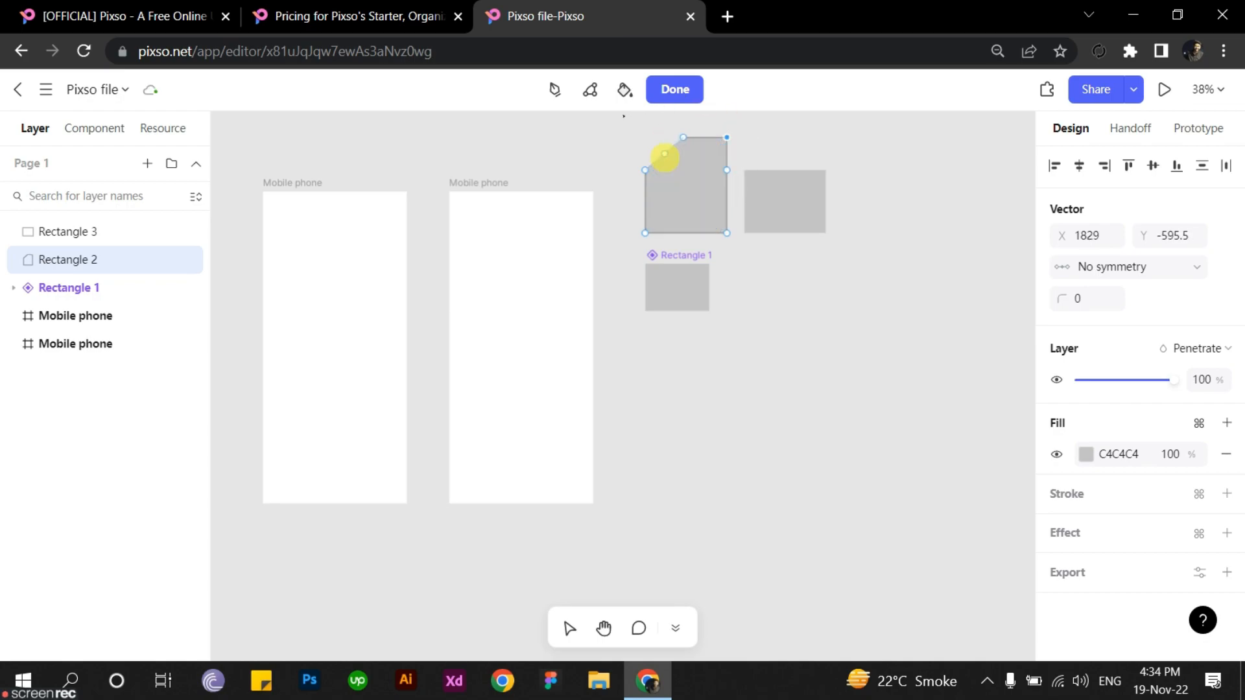
drag(666, 154, 649, 144)
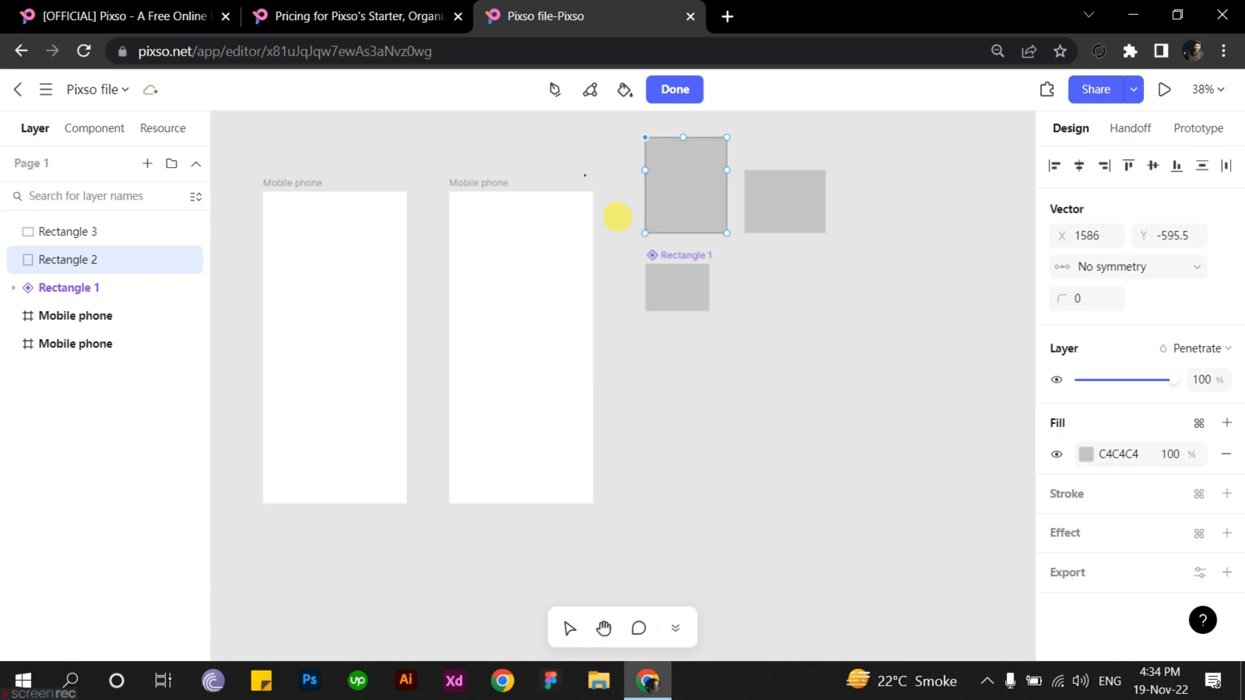
scroll(625, 217, up, 1)
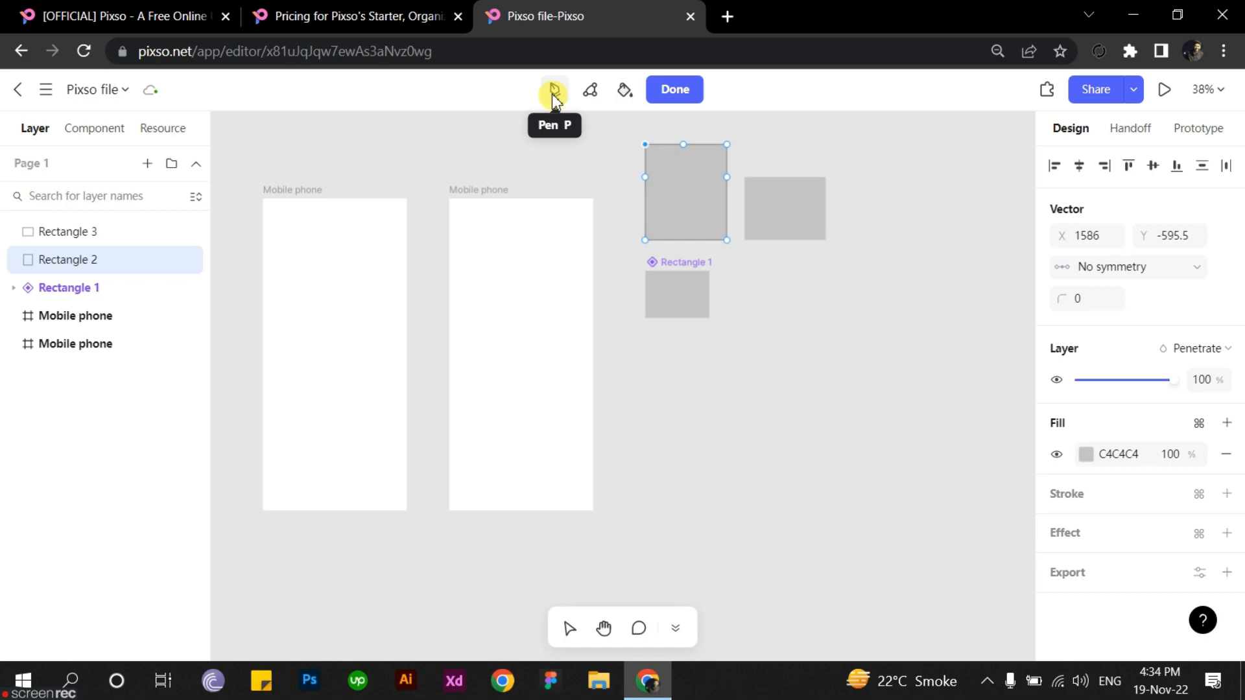
Step: Bend the middle point of the left upper shape's top edge into a wave, pulling its handle to about X 1829, Y -428.55
click(593, 95)
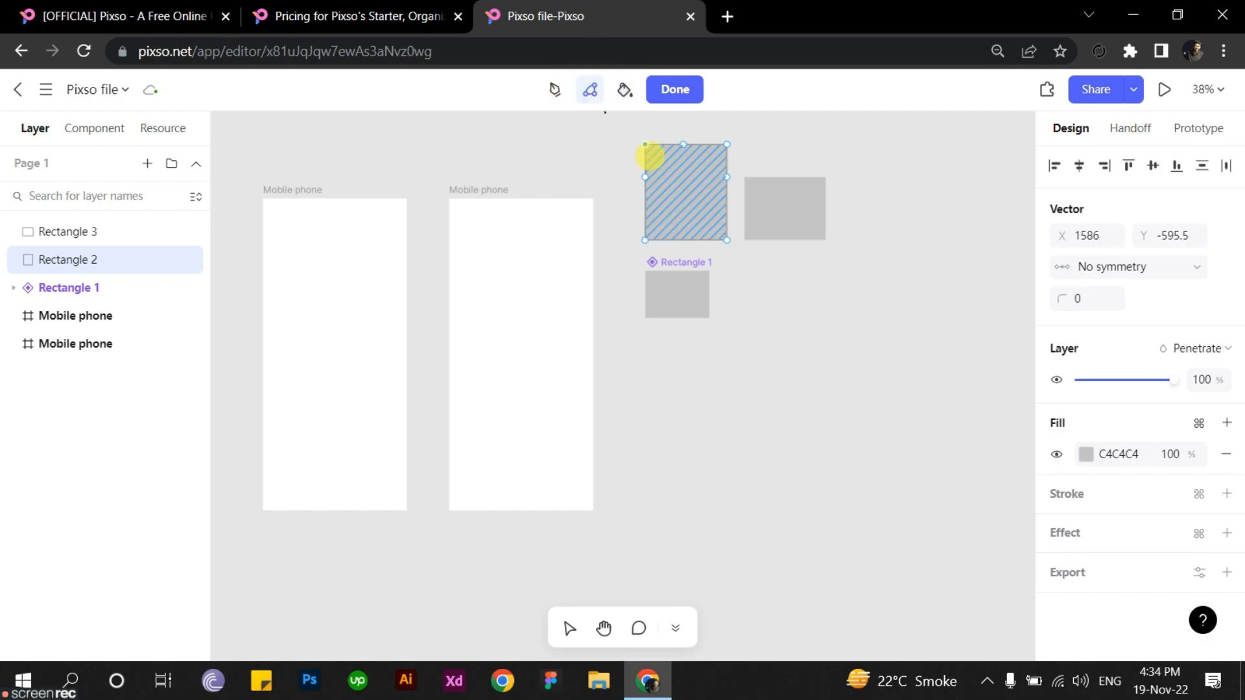
mouse_move(647, 148)
mouse_down()
mouse_move(676, 192)
mouse_move(628, 186)
mouse_move(602, 158)
mouse_move(552, 167)
mouse_move(568, 163)
mouse_move(616, 201)
mouse_move(644, 250)
mouse_move(632, 175)
mouse_move(647, 162)
mouse_up()
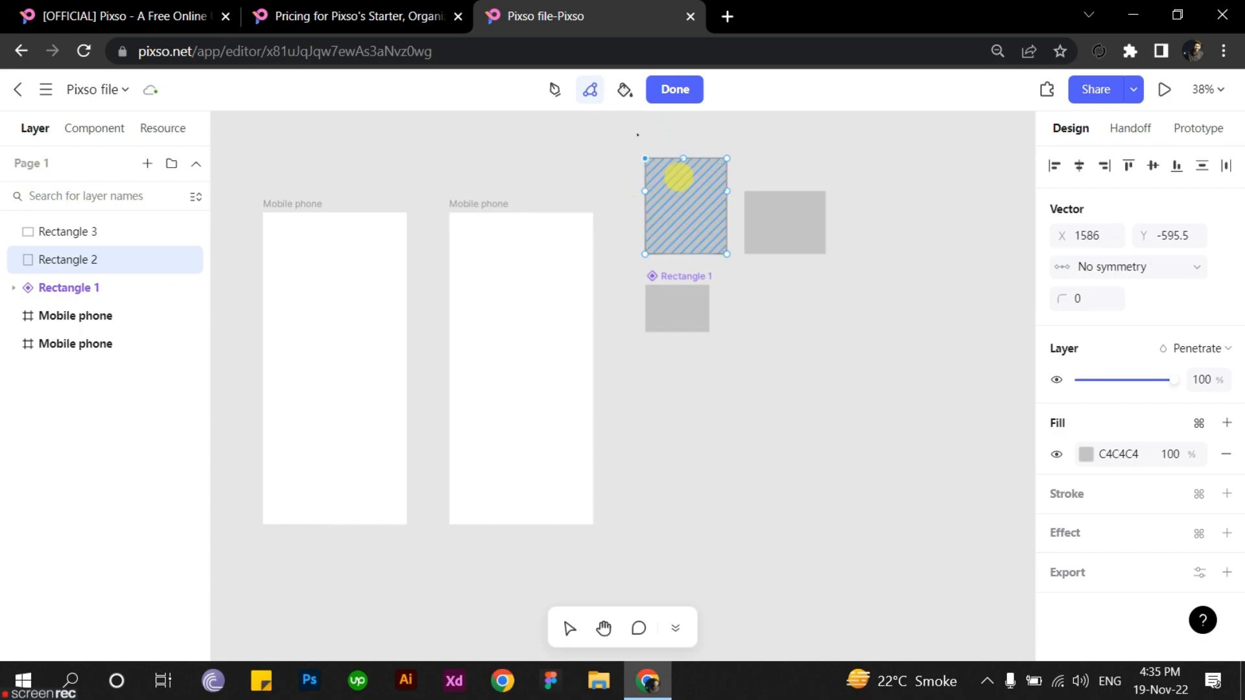
scroll(602, 186, up, 2)
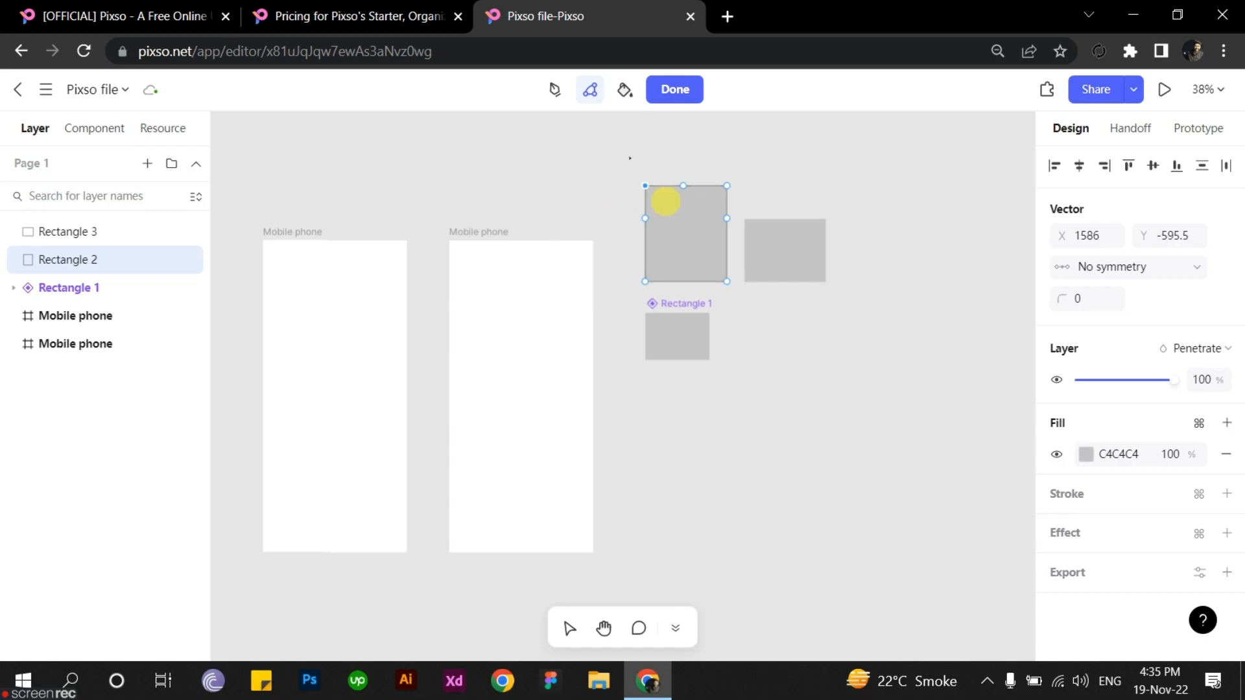
click(683, 185)
mouse_move(714, 176)
mouse_down()
mouse_move(747, 158)
mouse_move(747, 186)
mouse_move(713, 225)
mouse_move(728, 242)
mouse_up()
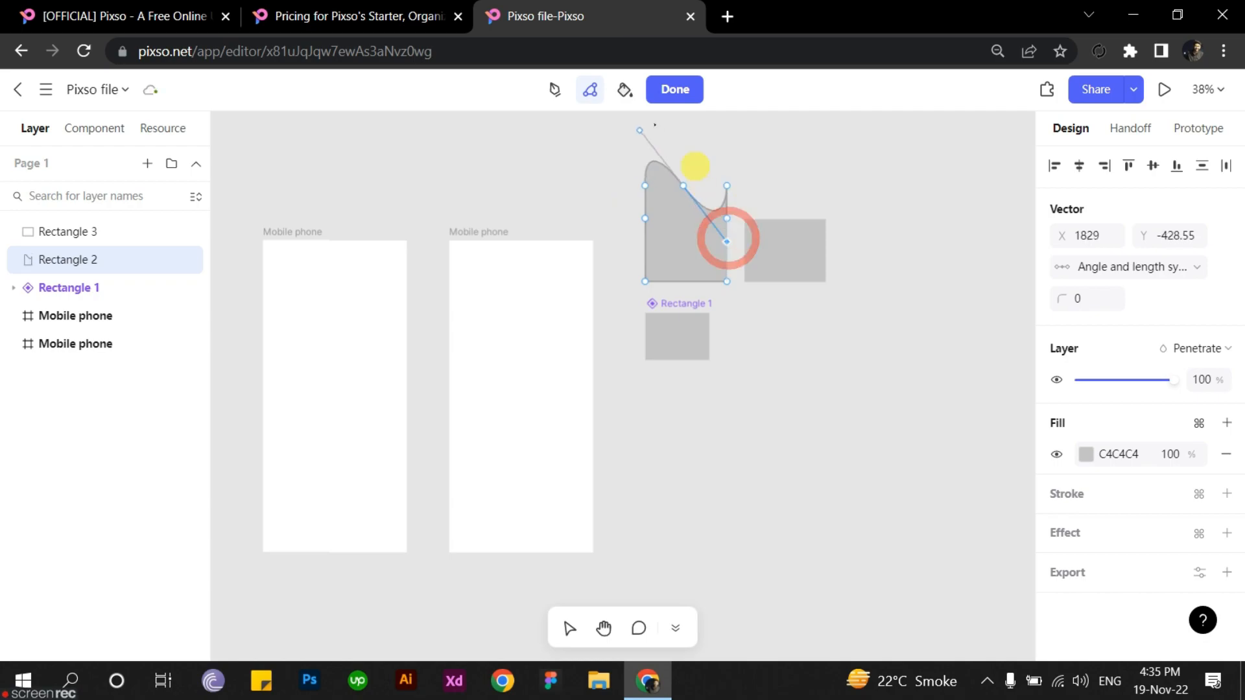
Step: Remove and reapply the curved shape's fill with the paint bucket, and finish editing the object
click(623, 93)
click(686, 236)
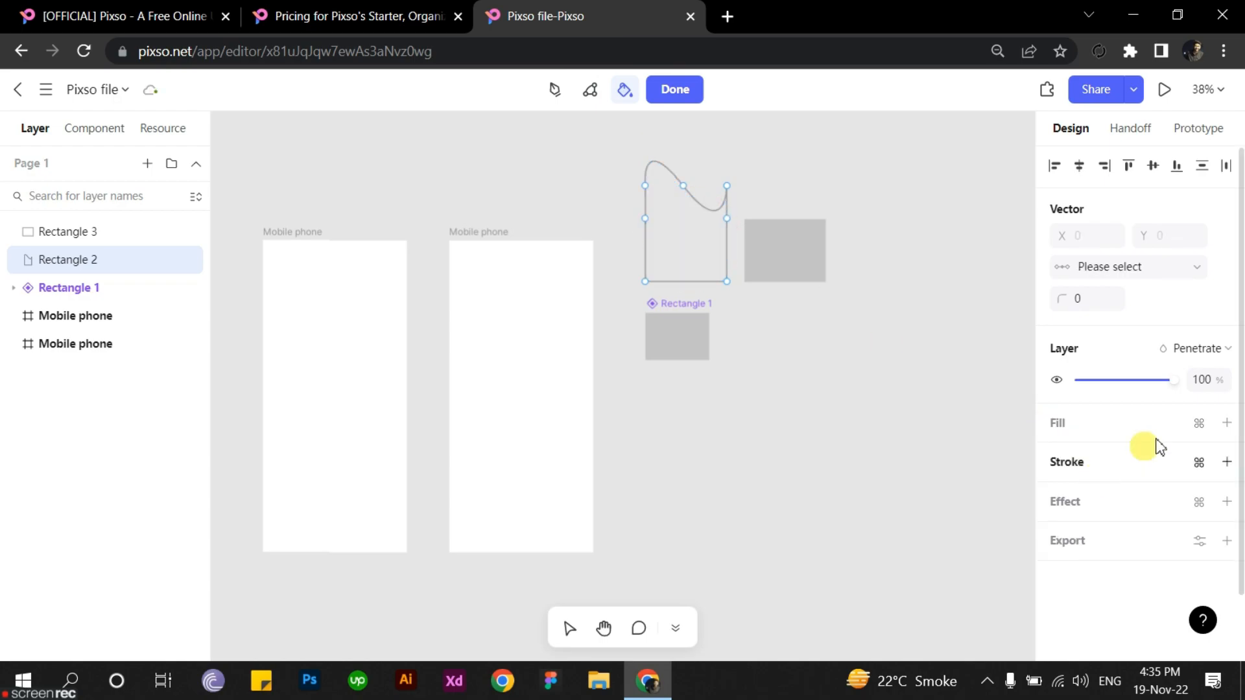
click(681, 239)
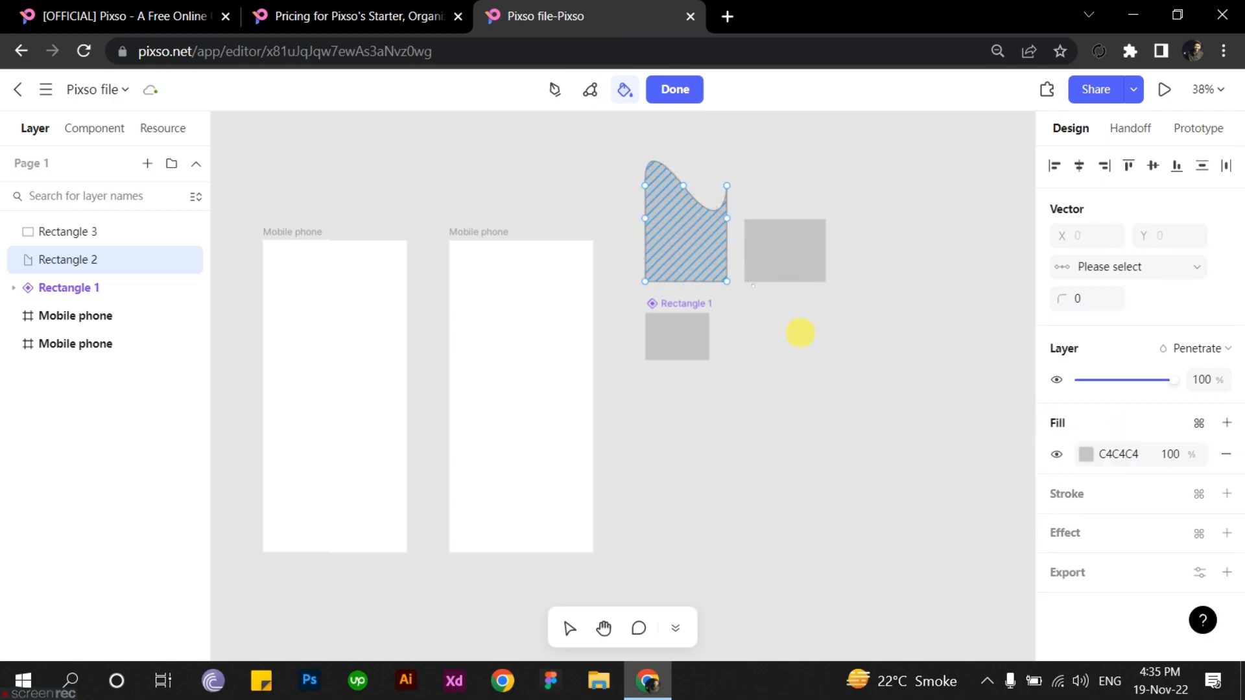
click(671, 91)
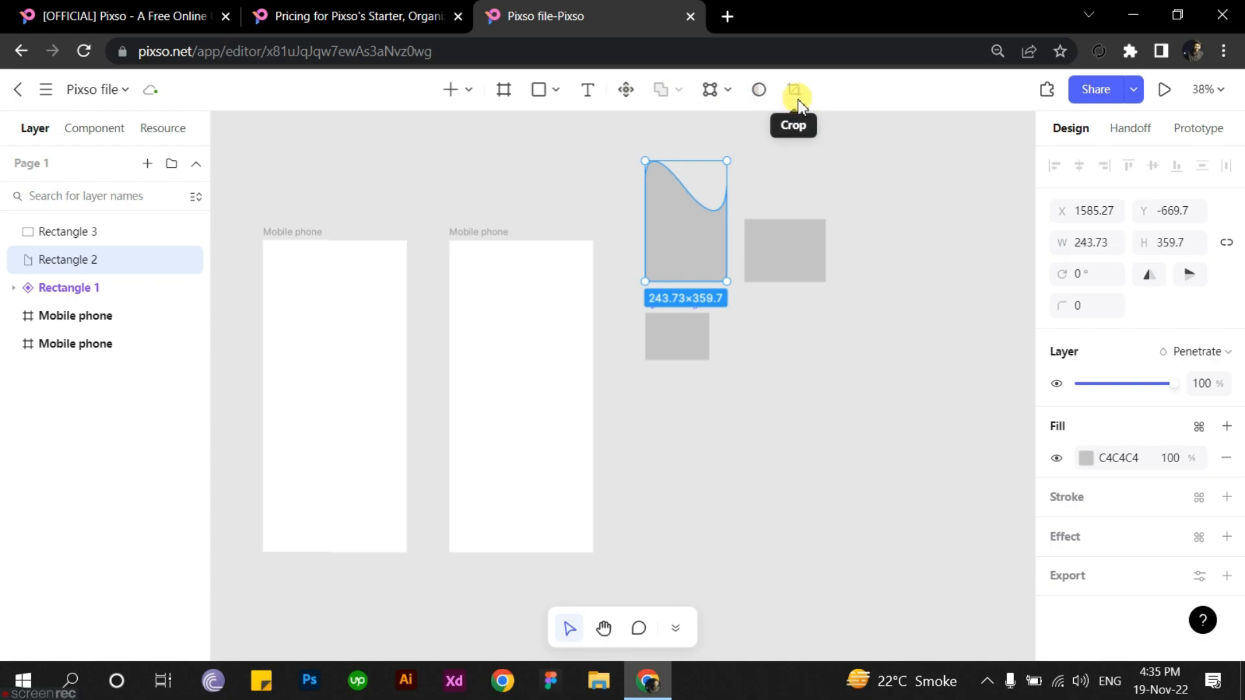
Step: Import the portrait photo through the PNG import option and place it on the canvas beside the component
click(46, 89)
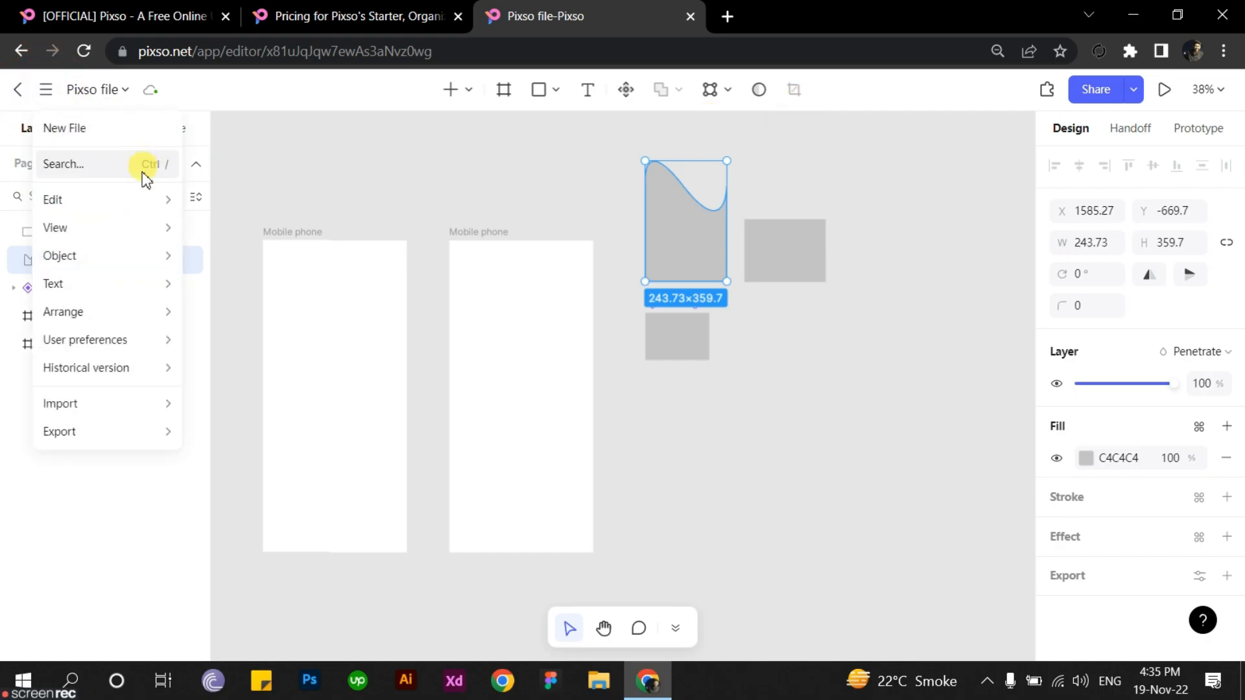
mouse_move(148, 314)
mouse_move(145, 406)
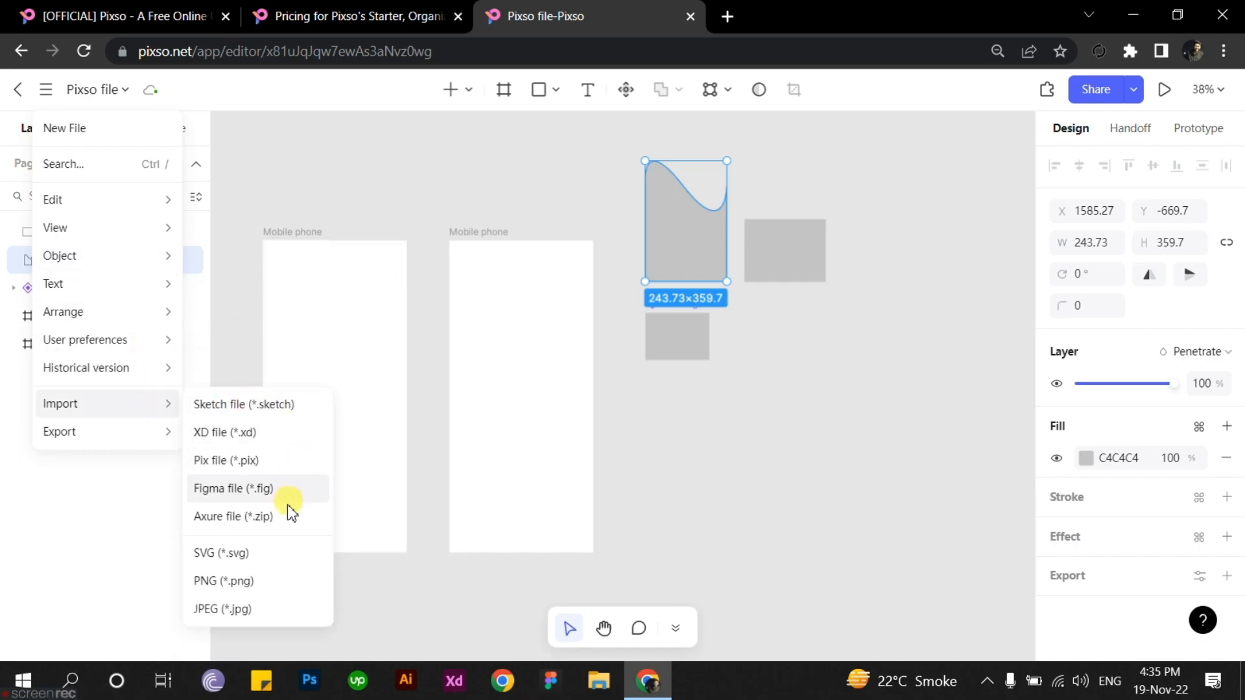
click(254, 580)
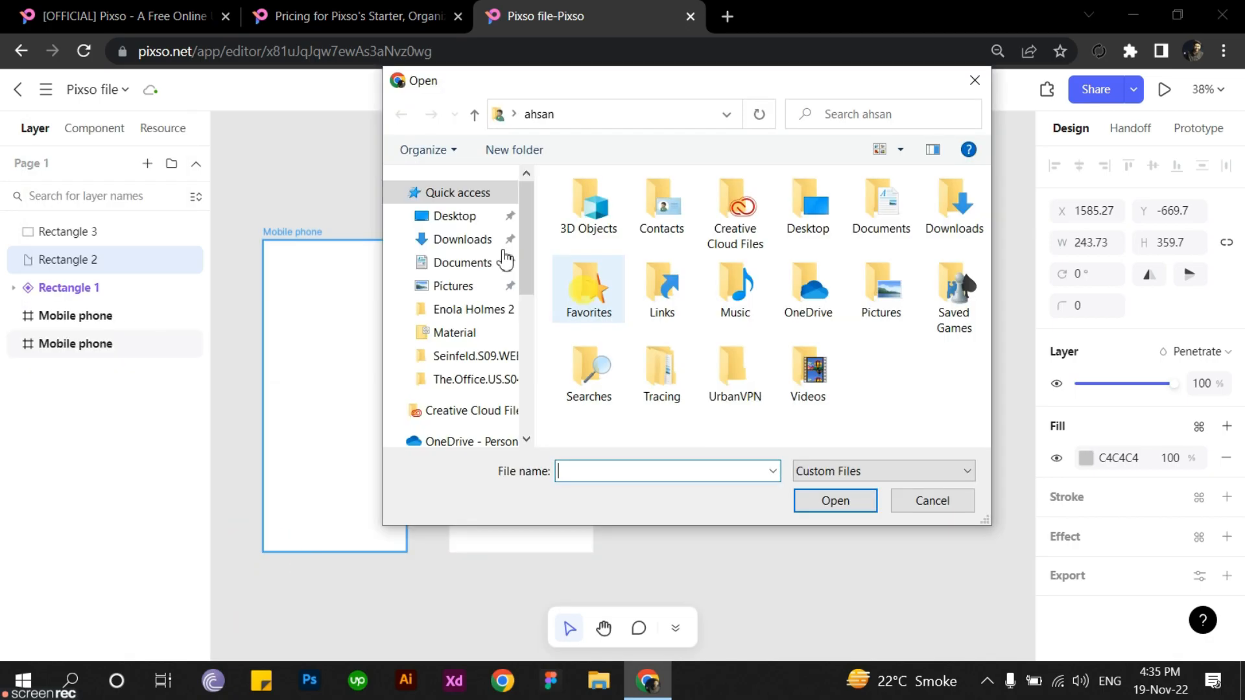
key(Escape)
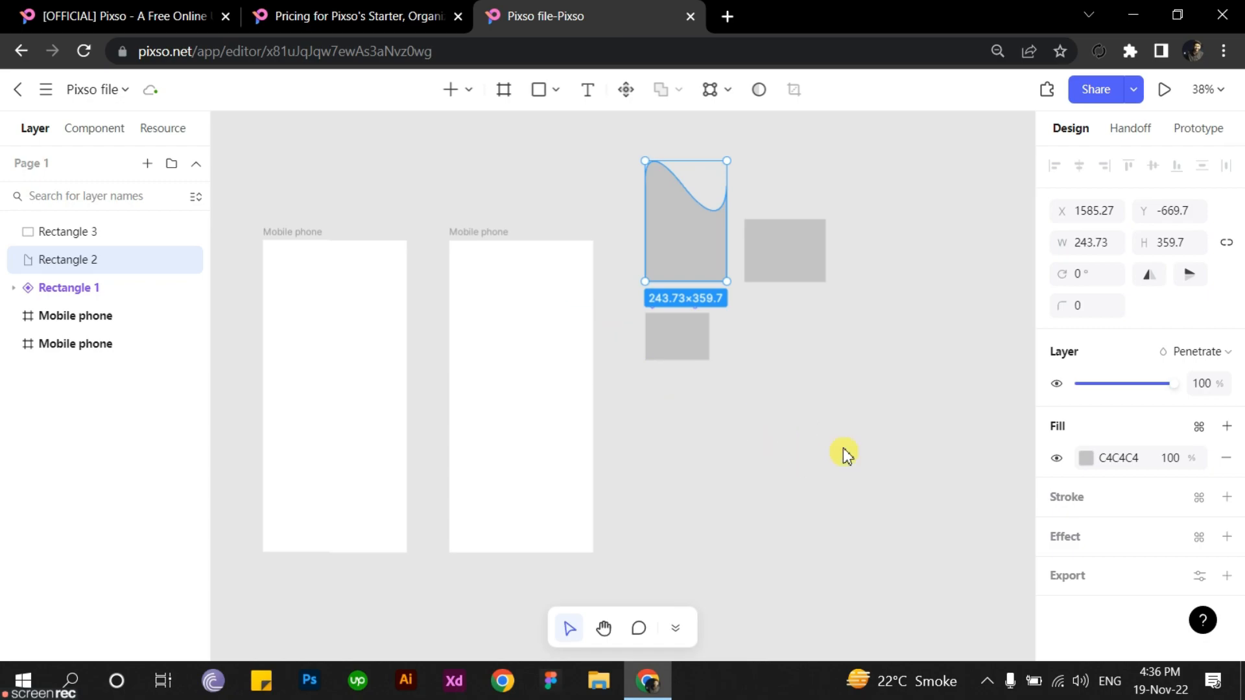
scroll(837, 447, down, 1)
click(785, 453)
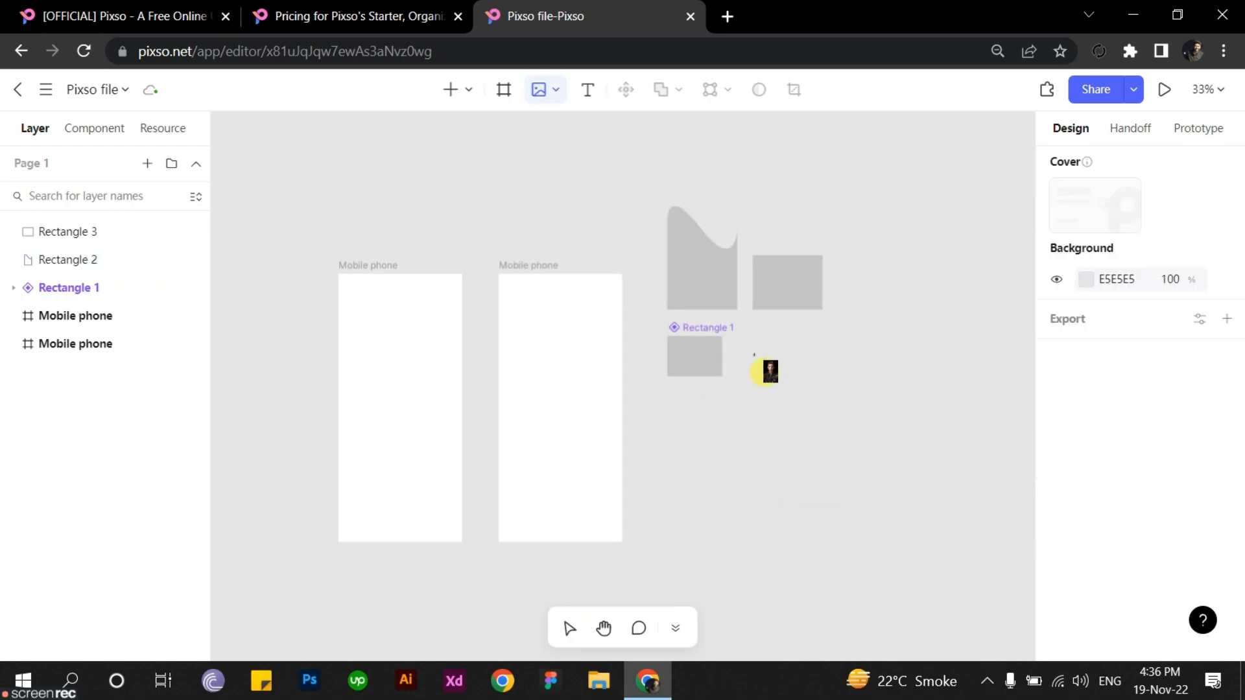
click(746, 346)
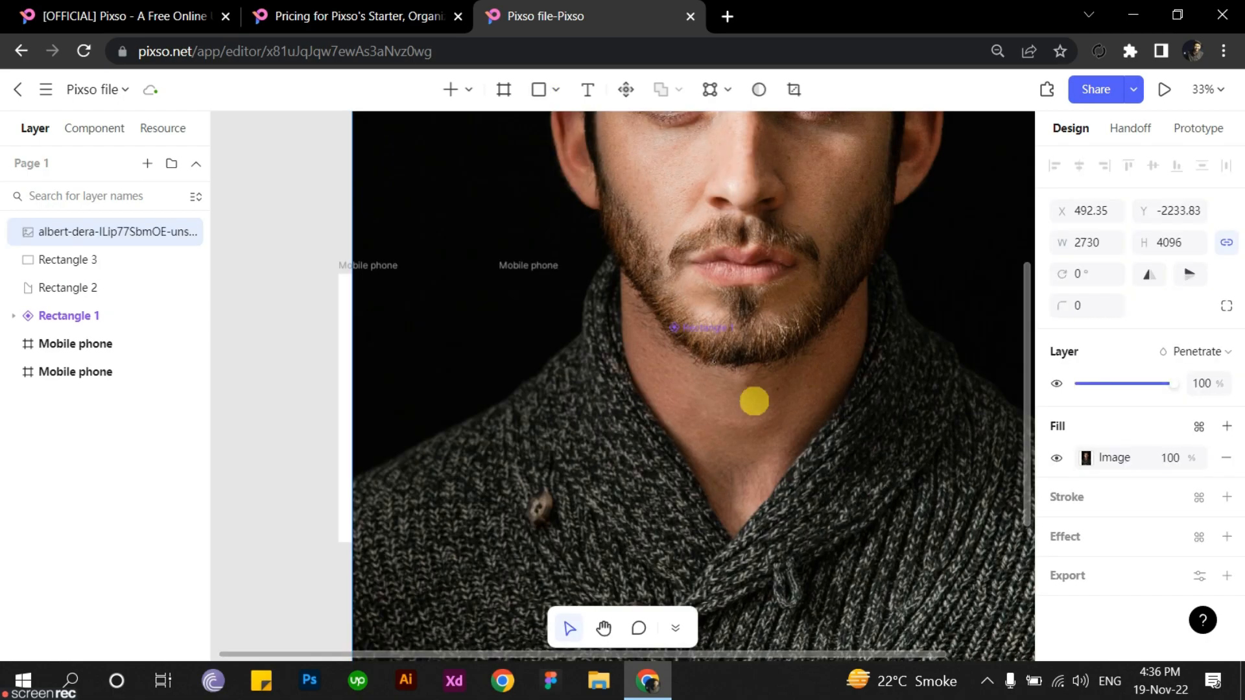
Step: Scale the portrait photo down to about 587 × 880 and move it beside the component at about X 1907, Y -202
scroll(765, 380, down, 2)
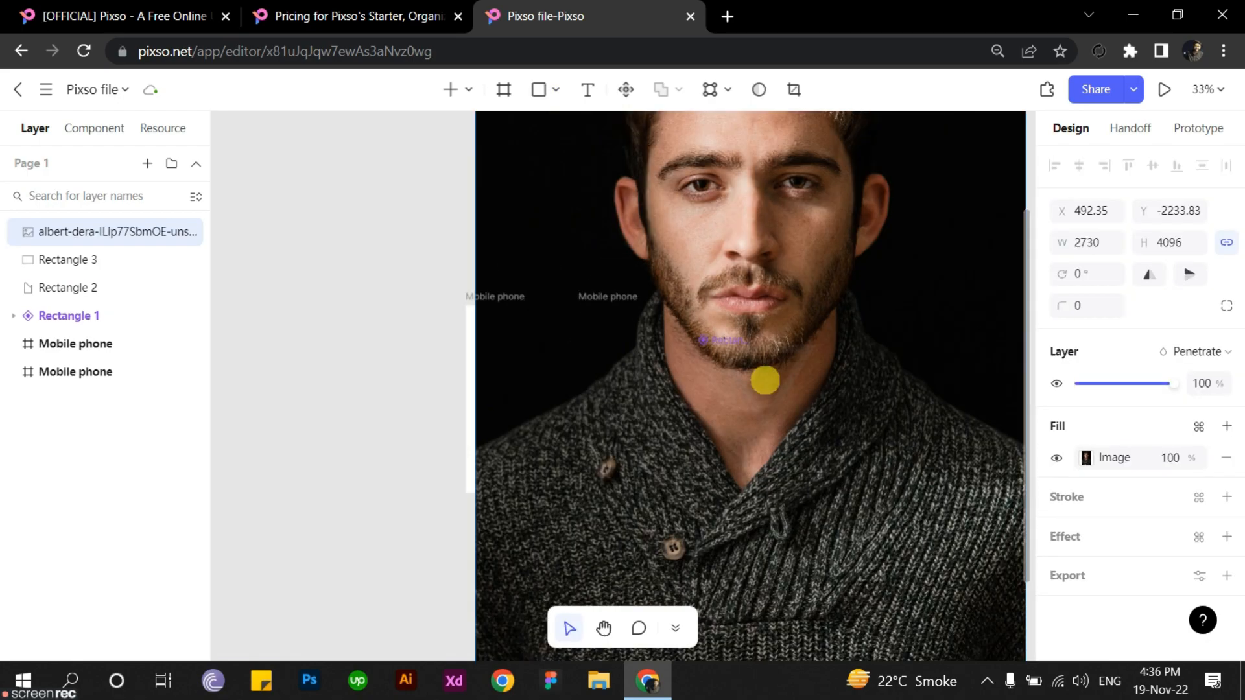
scroll(765, 381, down, 2)
scroll(765, 380, down, 2)
drag(792, 402, 659, 362)
scroll(584, 250, up, 1)
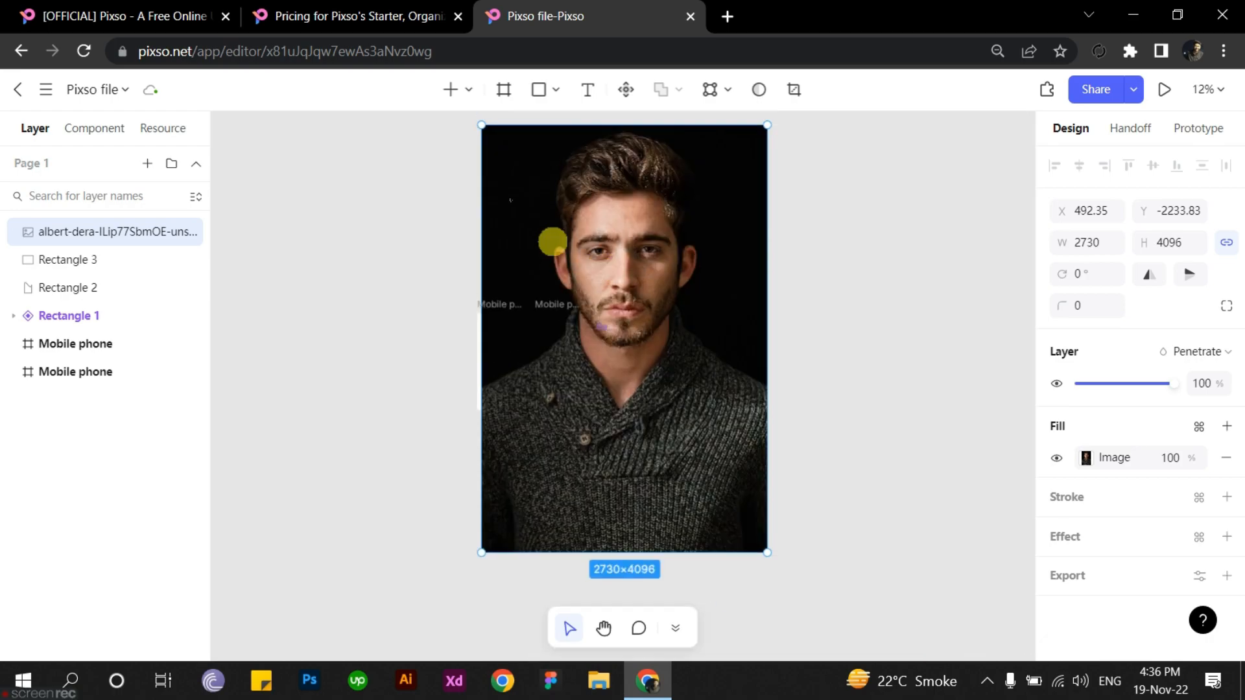
drag(481, 125, 726, 462)
drag(739, 505, 649, 380)
scroll(649, 380, up, 3)
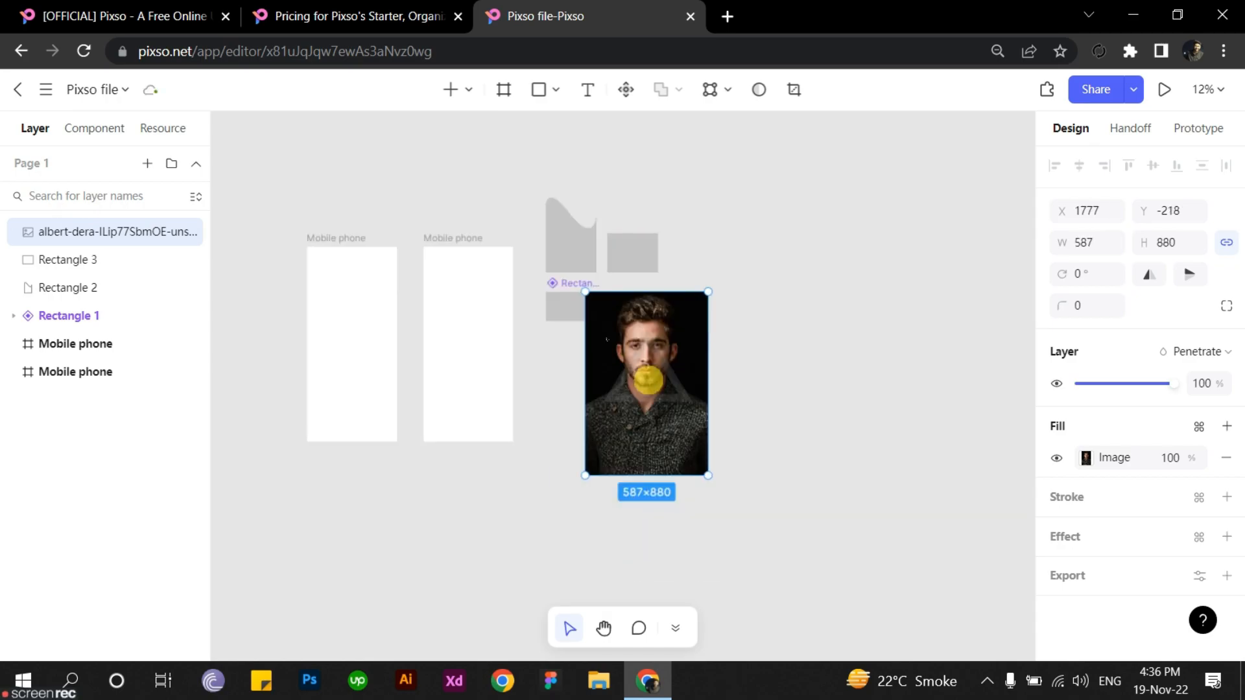
scroll(648, 379, up, 4)
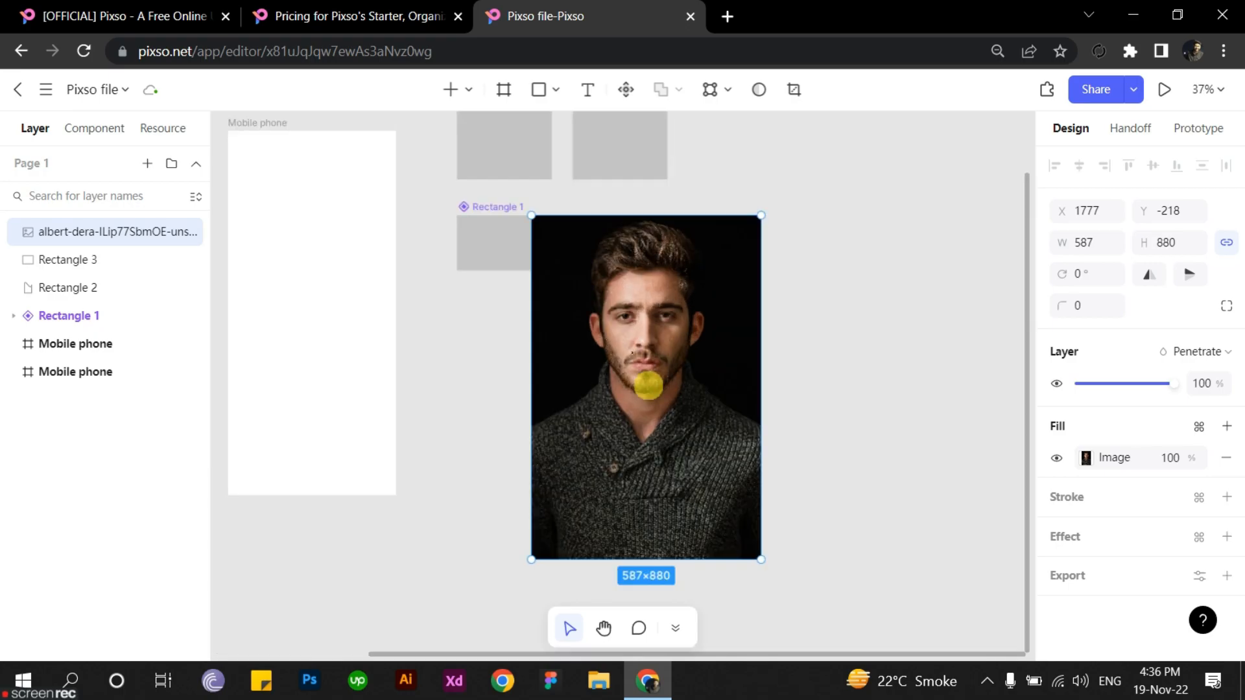
drag(649, 380, 711, 386)
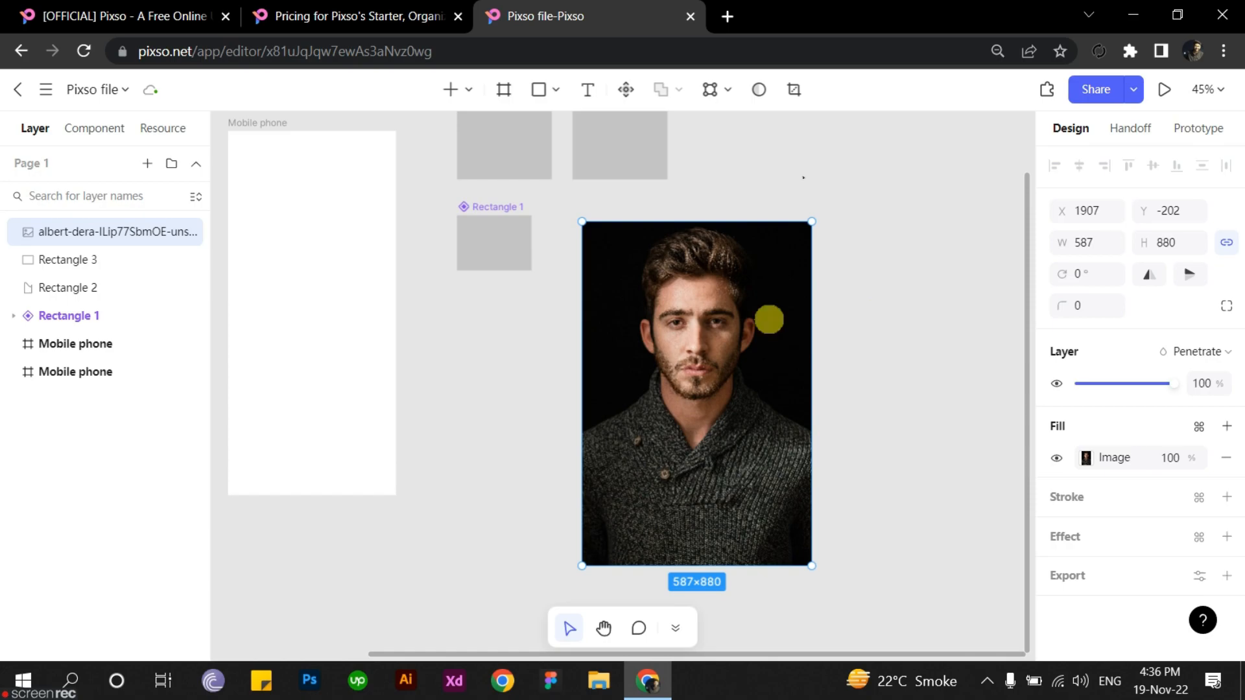
Step: Crop the portrait photo from its top edge down to about 587 × 510
click(795, 91)
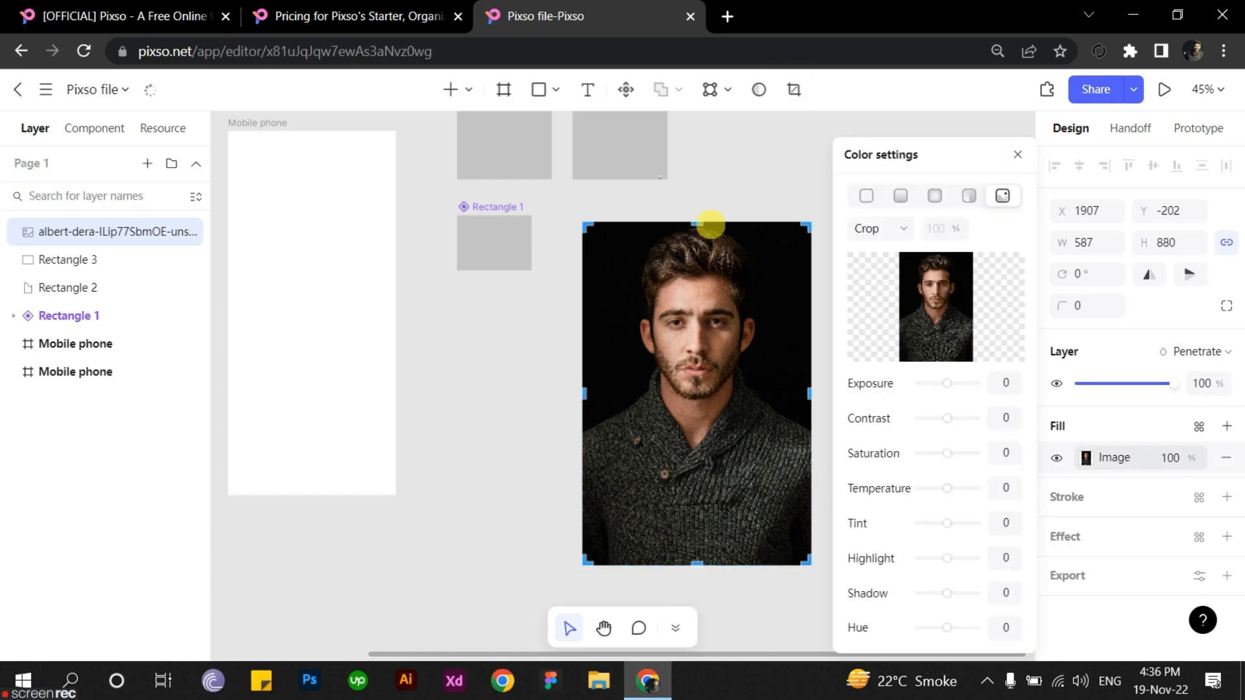
drag(711, 224, 741, 357)
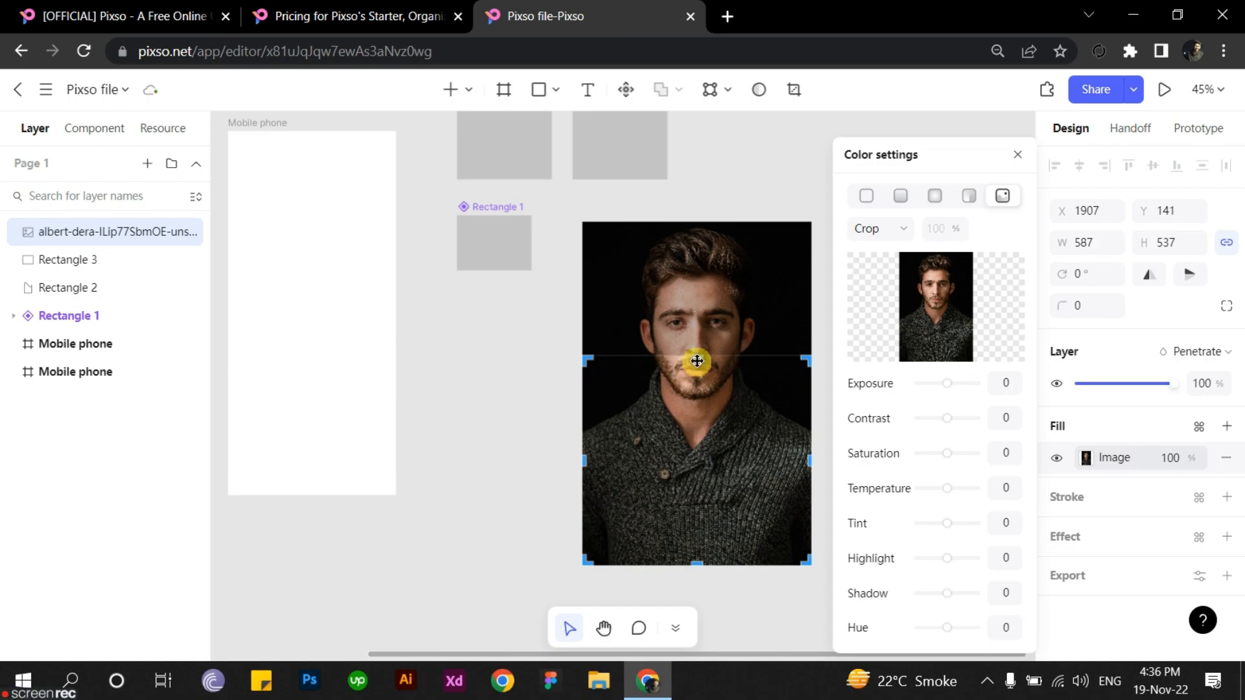
mouse_move(696, 359)
mouse_down()
mouse_move(688, 298)
mouse_move(691, 368)
mouse_up()
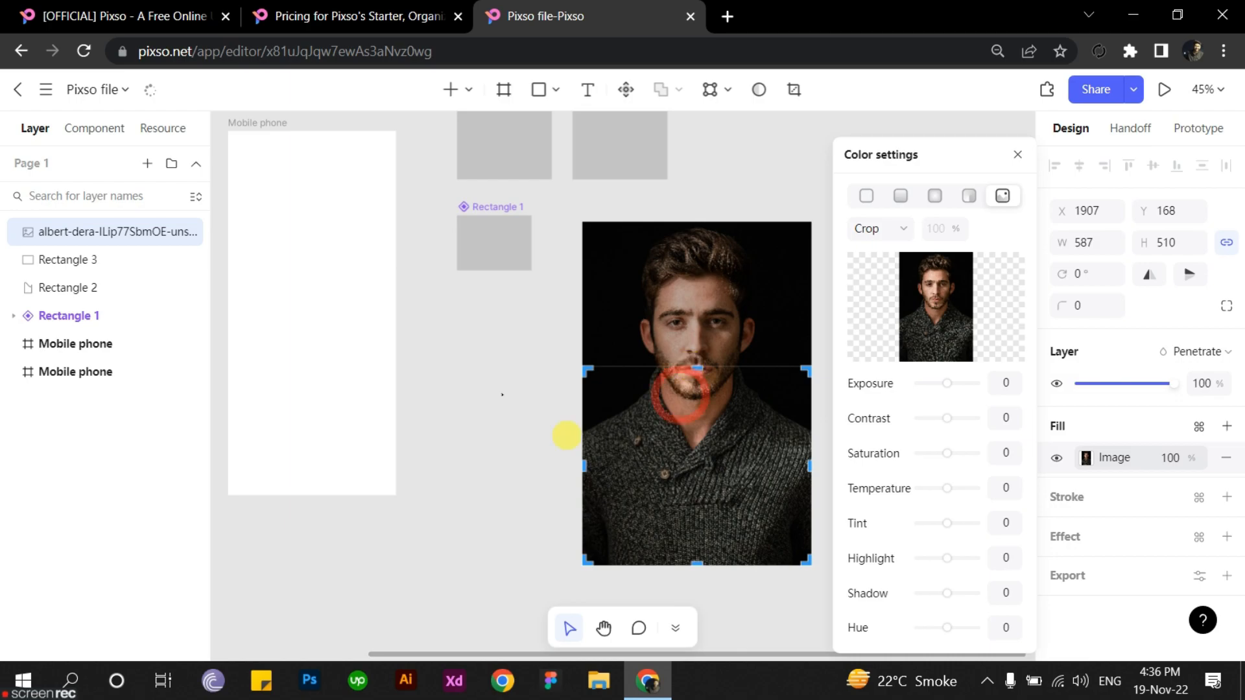
key(Return)
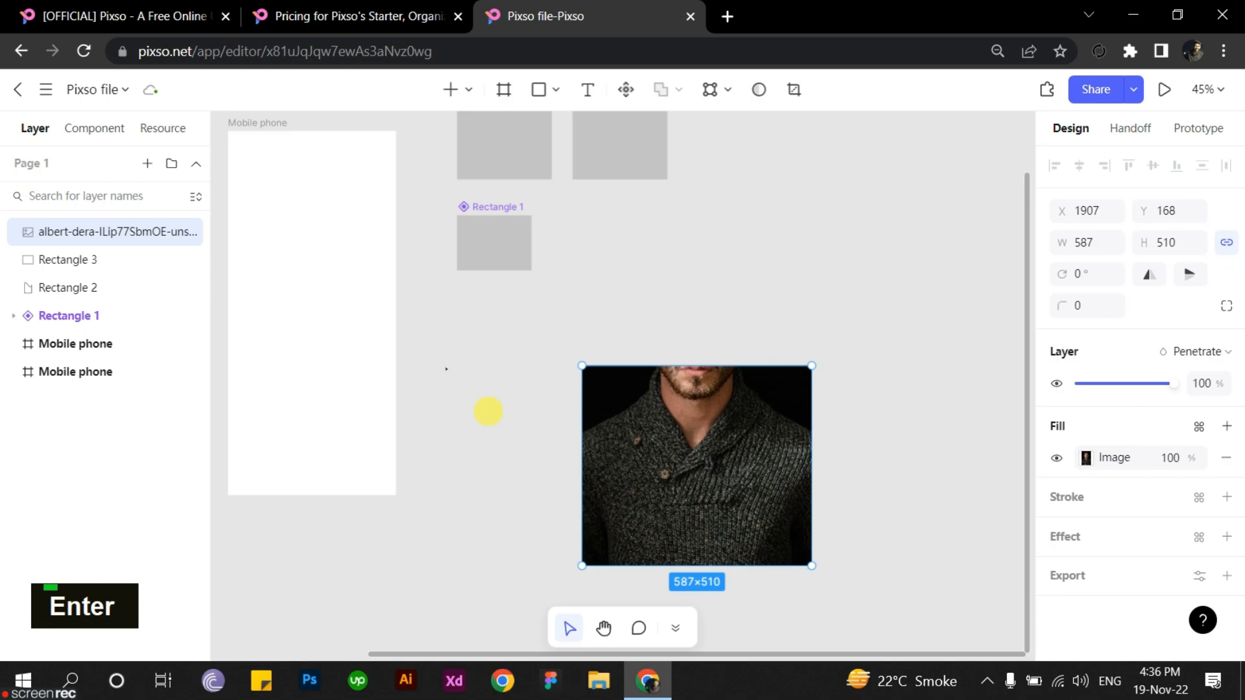
Step: Undo both crop adjustments on the portrait photo
scroll(367, 427, right, 2)
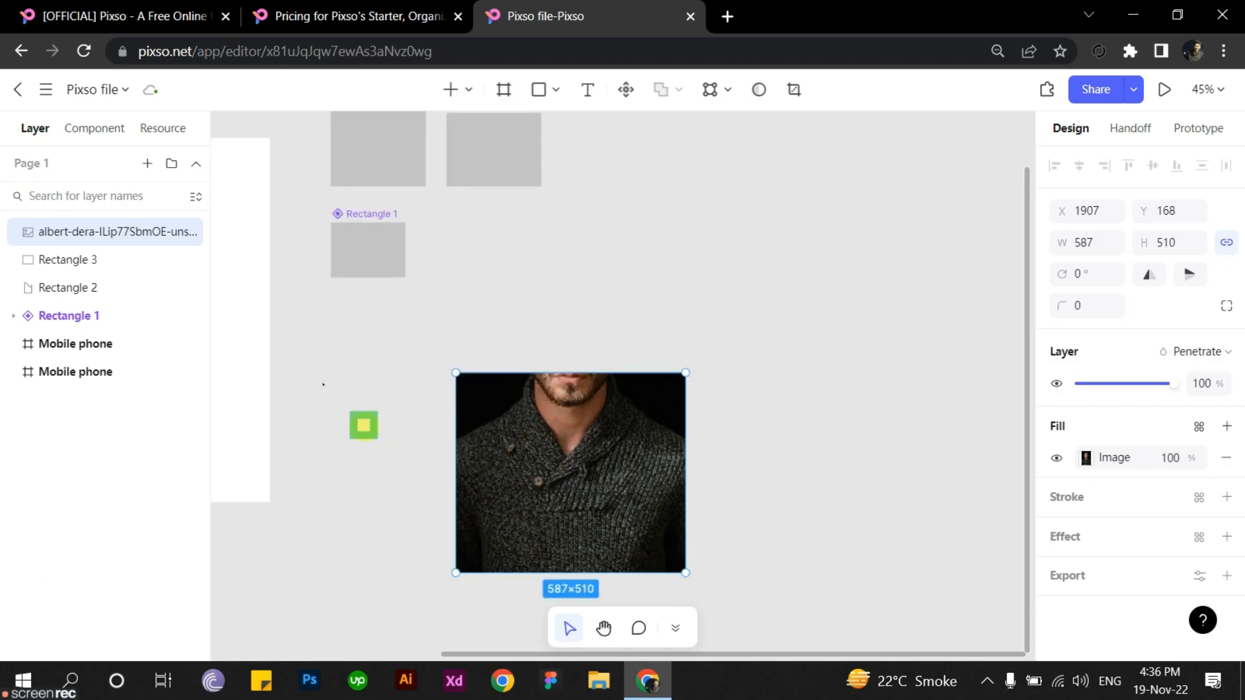
key(ctrl+z)
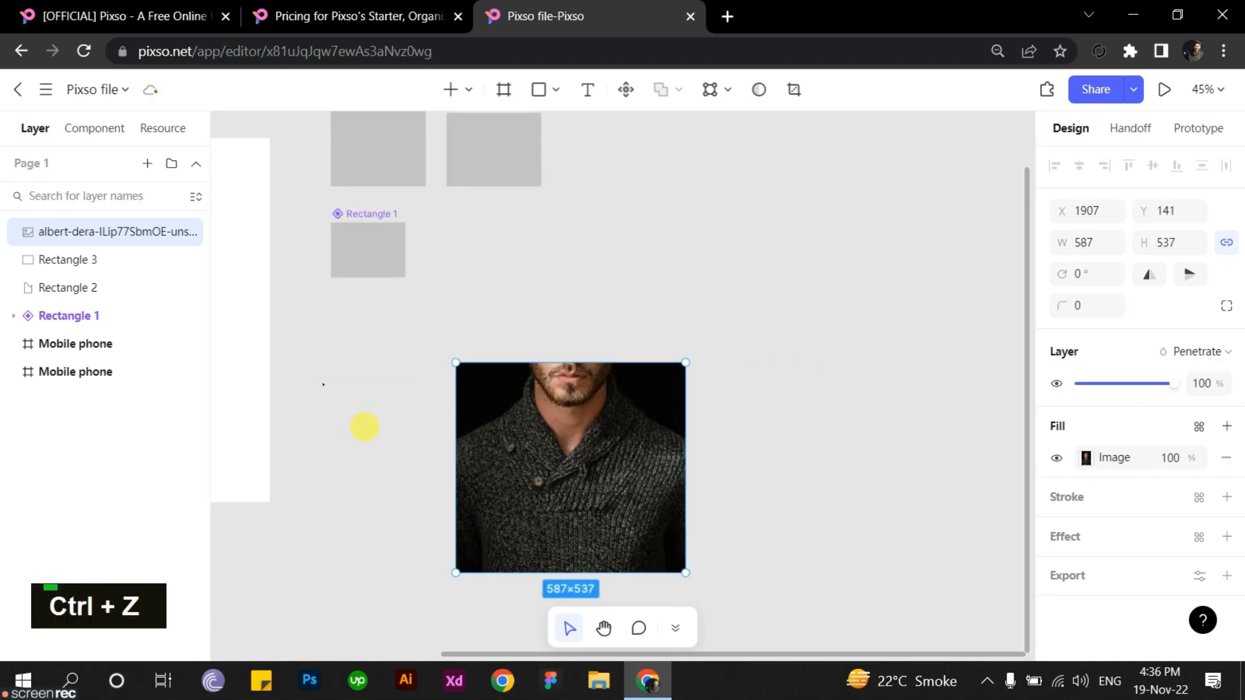
key(ctrl+z)
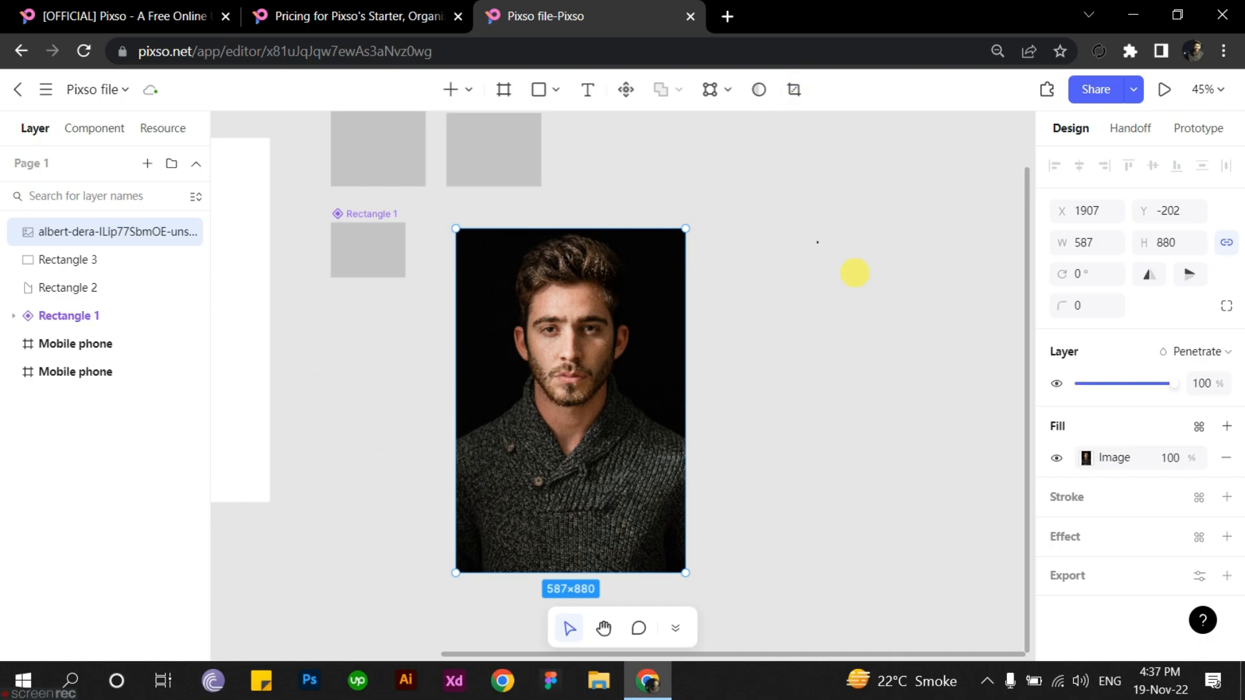
drag(804, 240, 726, 207)
scroll(776, 256, right, 1)
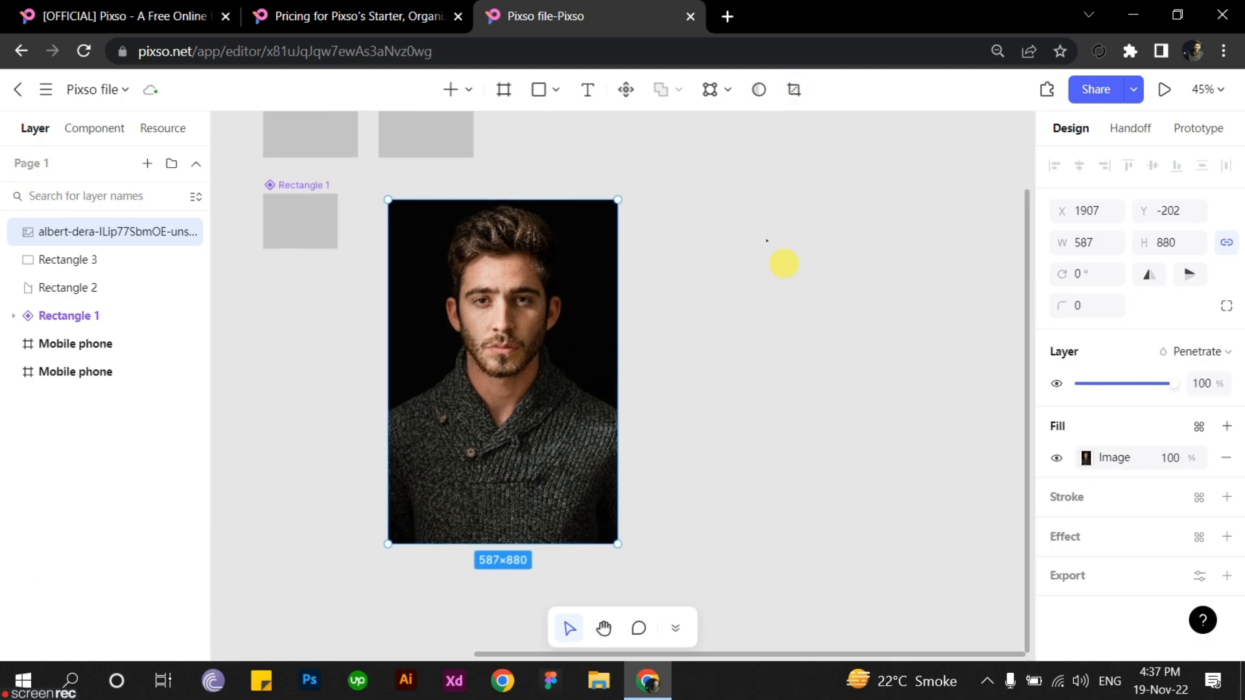
drag(781, 298, 898, 319)
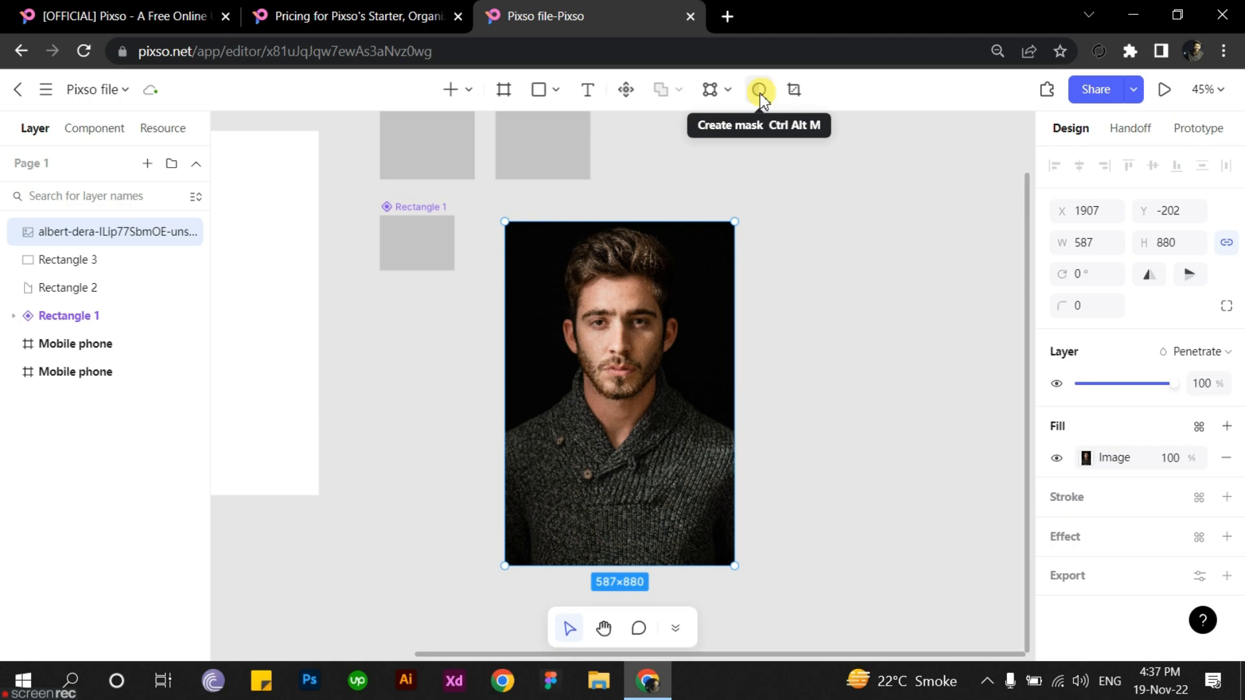
scroll(717, 348, up, 1)
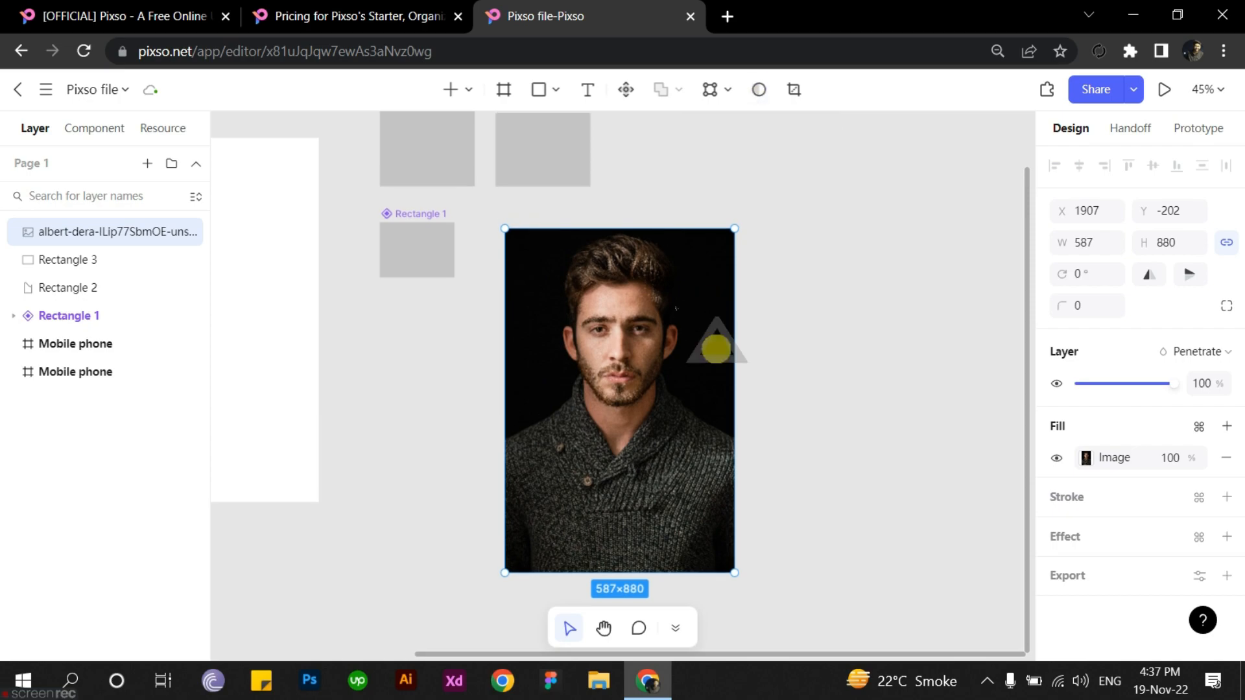
scroll(718, 350, down, 1)
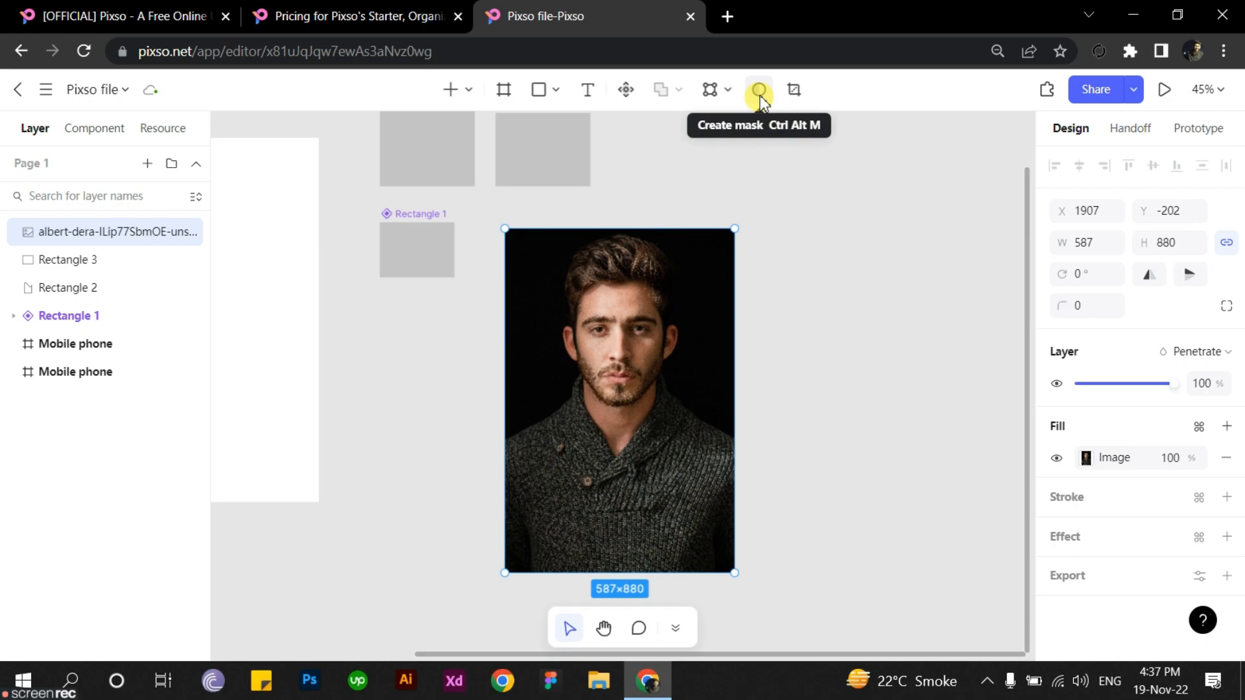
Step: Draw a circle about 650 × 650 over the portrait and move it to about X 1875, Y -218, centered horizontally on the photo
click(556, 92)
click(633, 216)
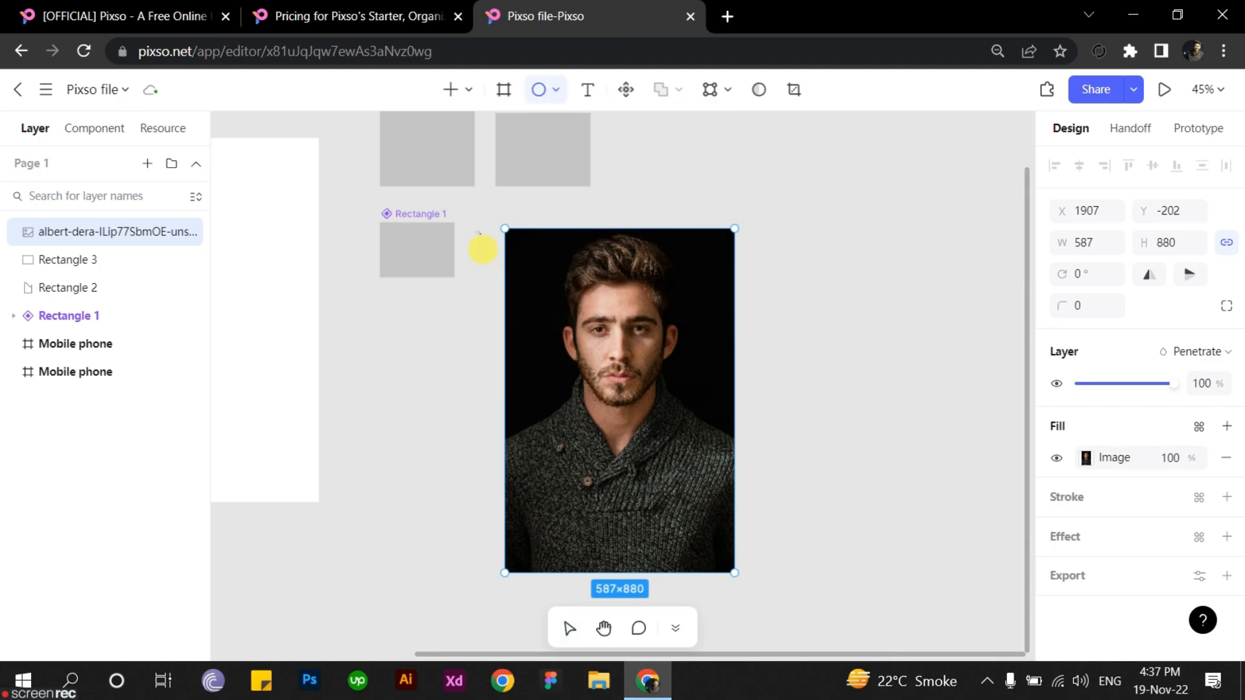
drag(480, 245, 735, 500)
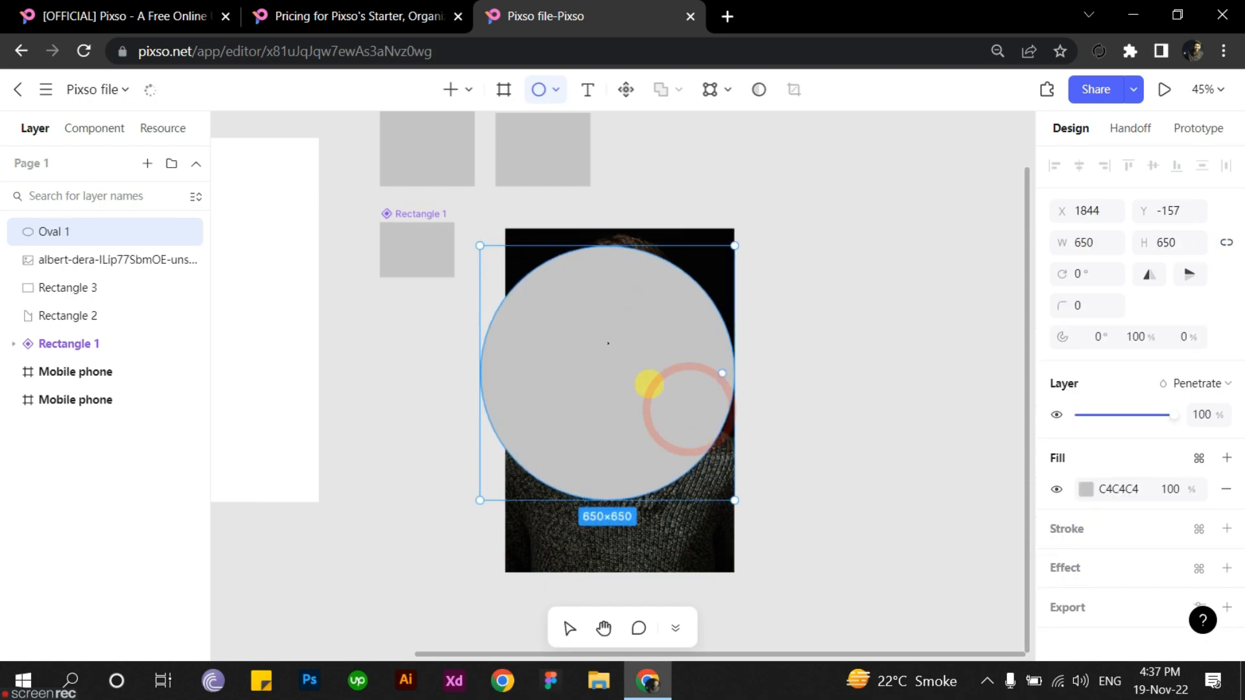
drag(609, 343, 614, 322)
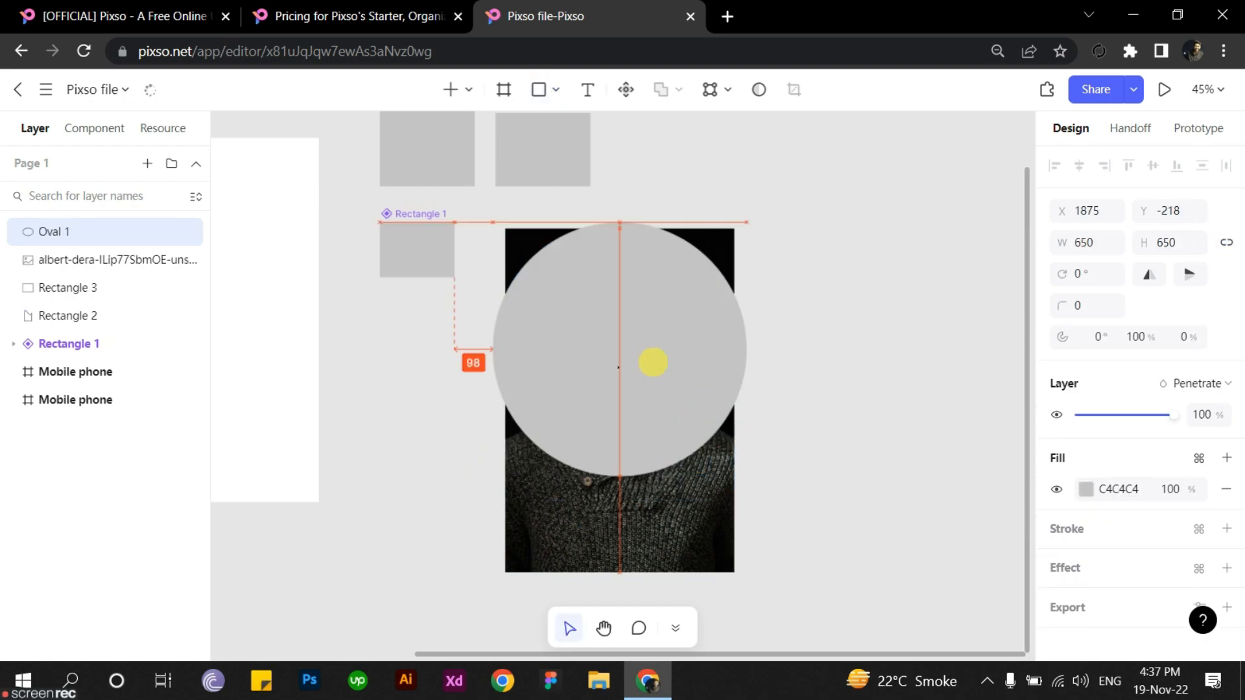
drag(653, 362, 653, 362)
Step: Move the photo's layer above the circle in the layer order and select both objects
click(673, 515)
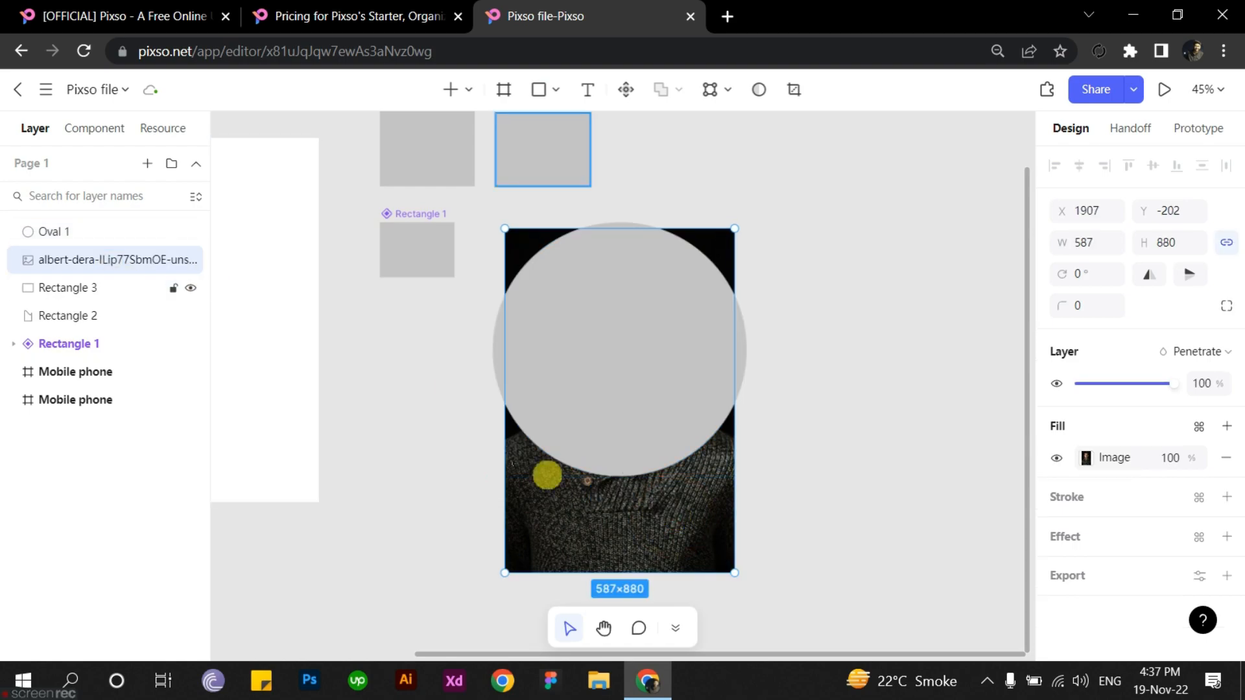
drag(125, 259, 143, 232)
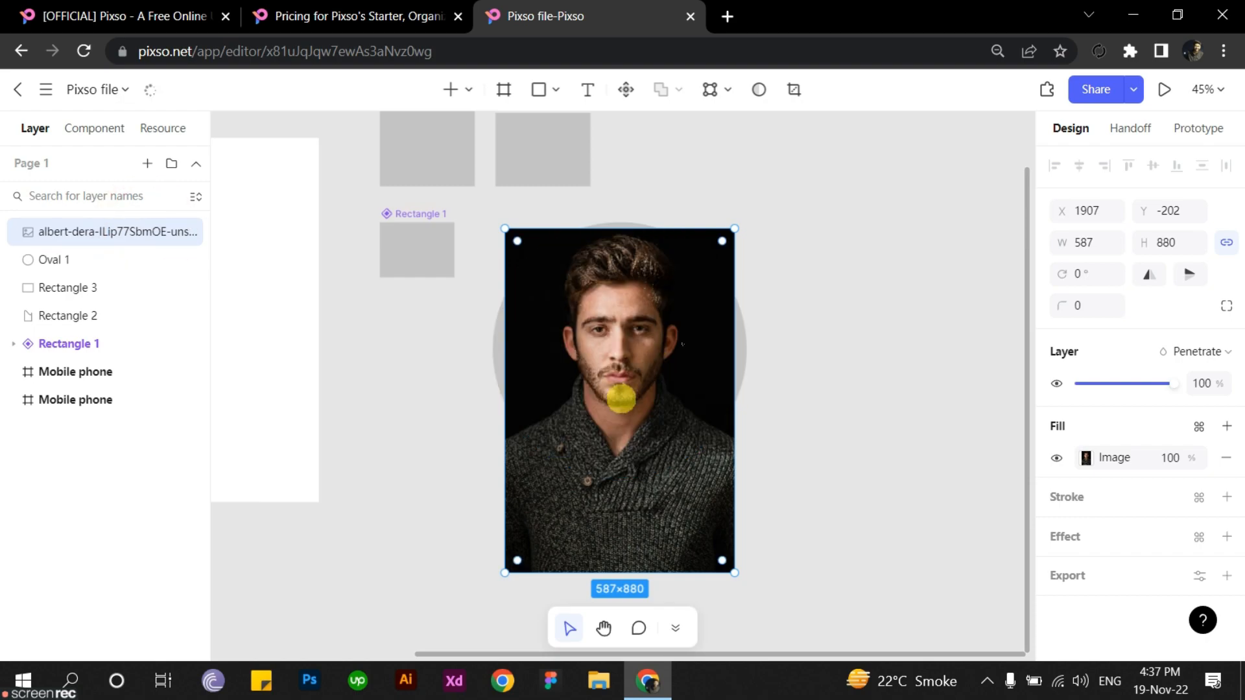
click(791, 344)
drag(811, 277, 655, 383)
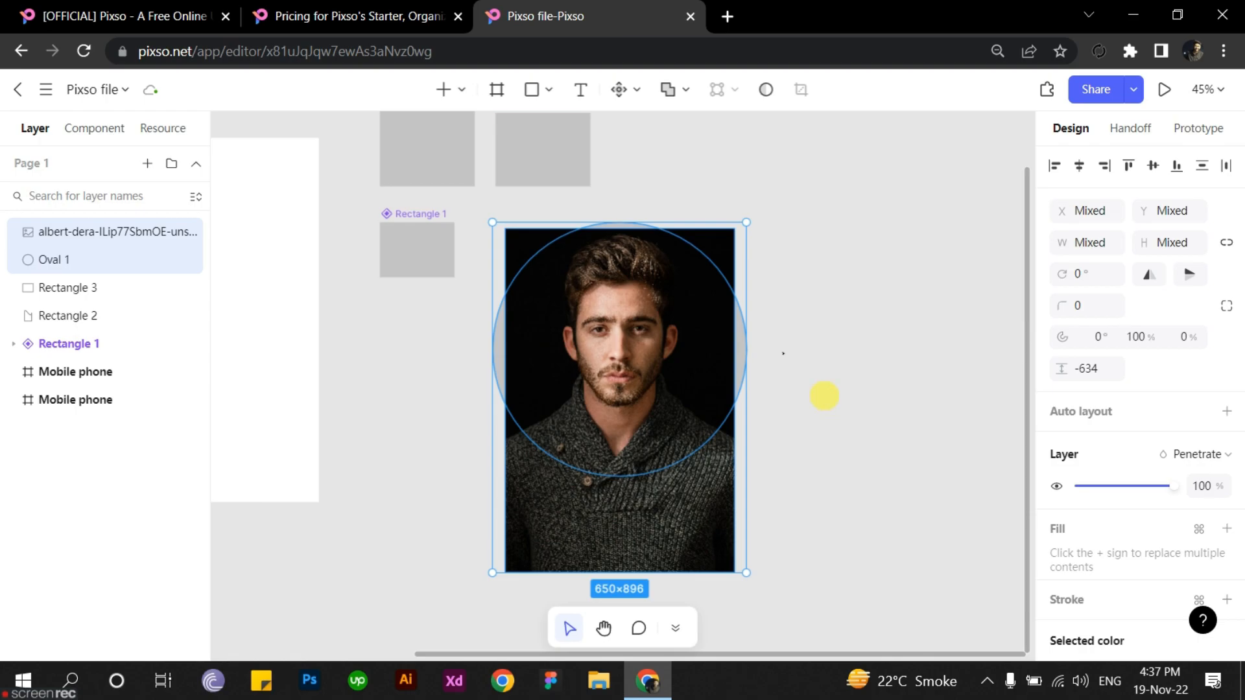
Step: Enlarge the portrait photo to about 714 × 1071 and position it at about X 1857, Y -245 so it fully covers the circle
click(803, 392)
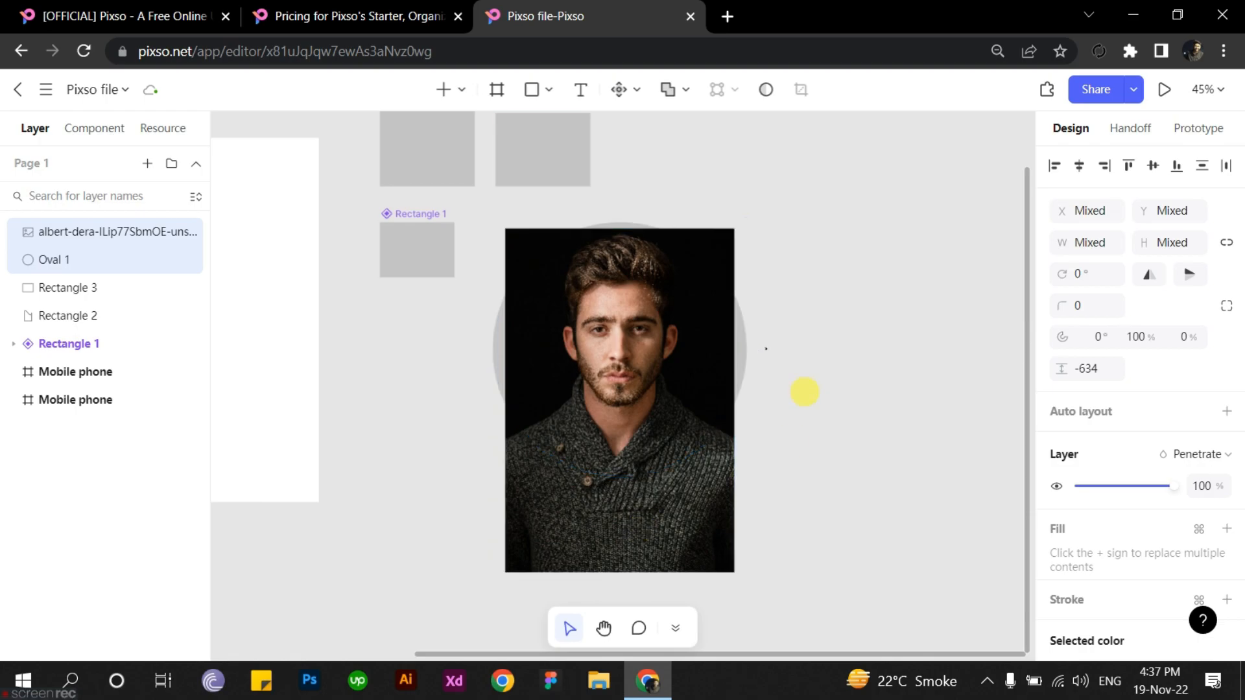
click(682, 514)
drag(675, 510, 657, 491)
drag(715, 555, 764, 591)
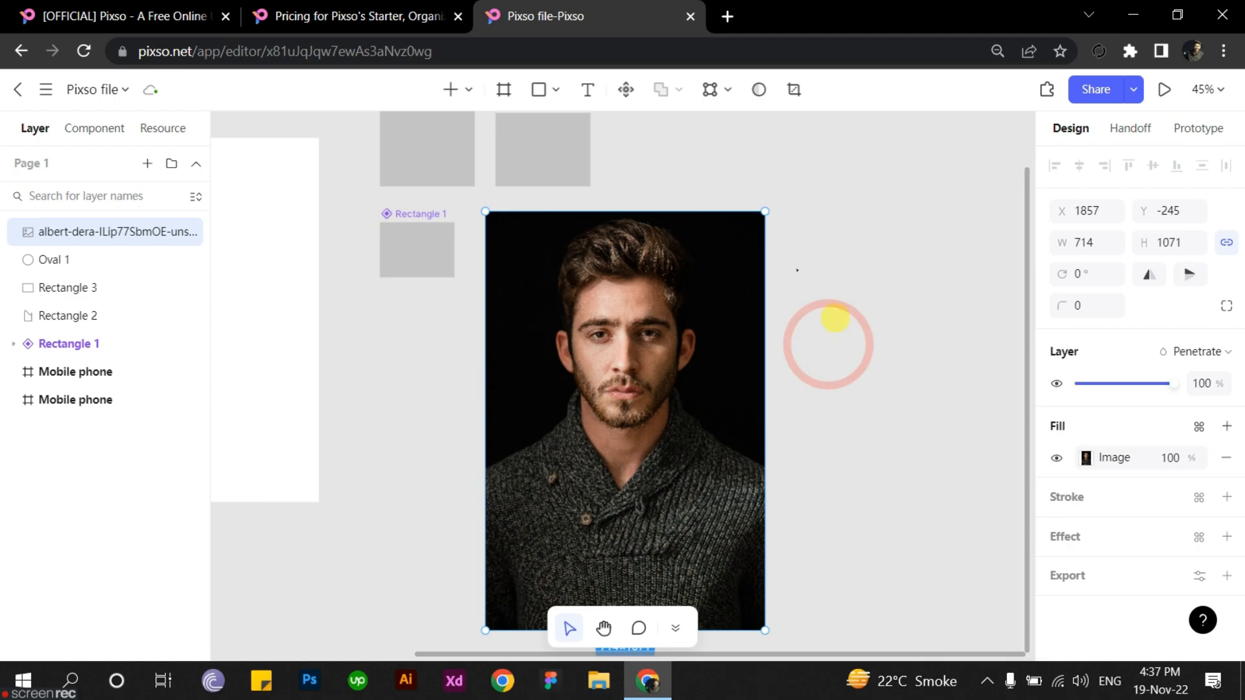
Step: Select the photo and the circle together and mask the photo into the circle
drag(835, 318, 633, 427)
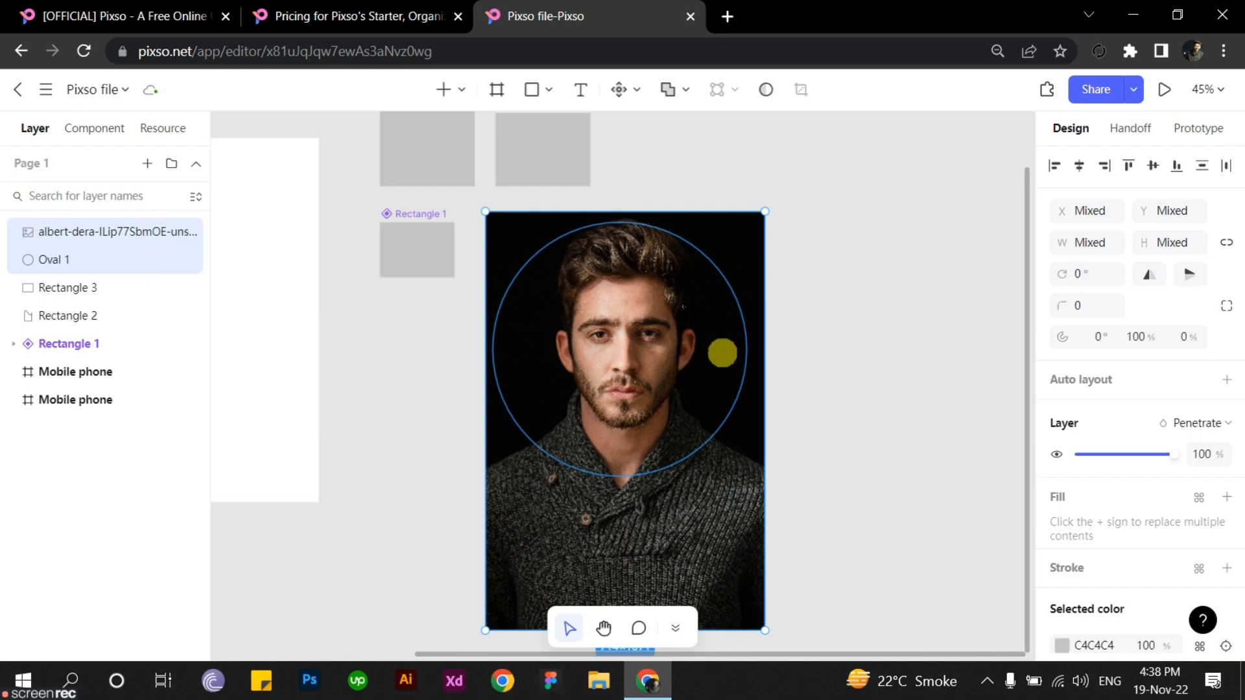
click(765, 91)
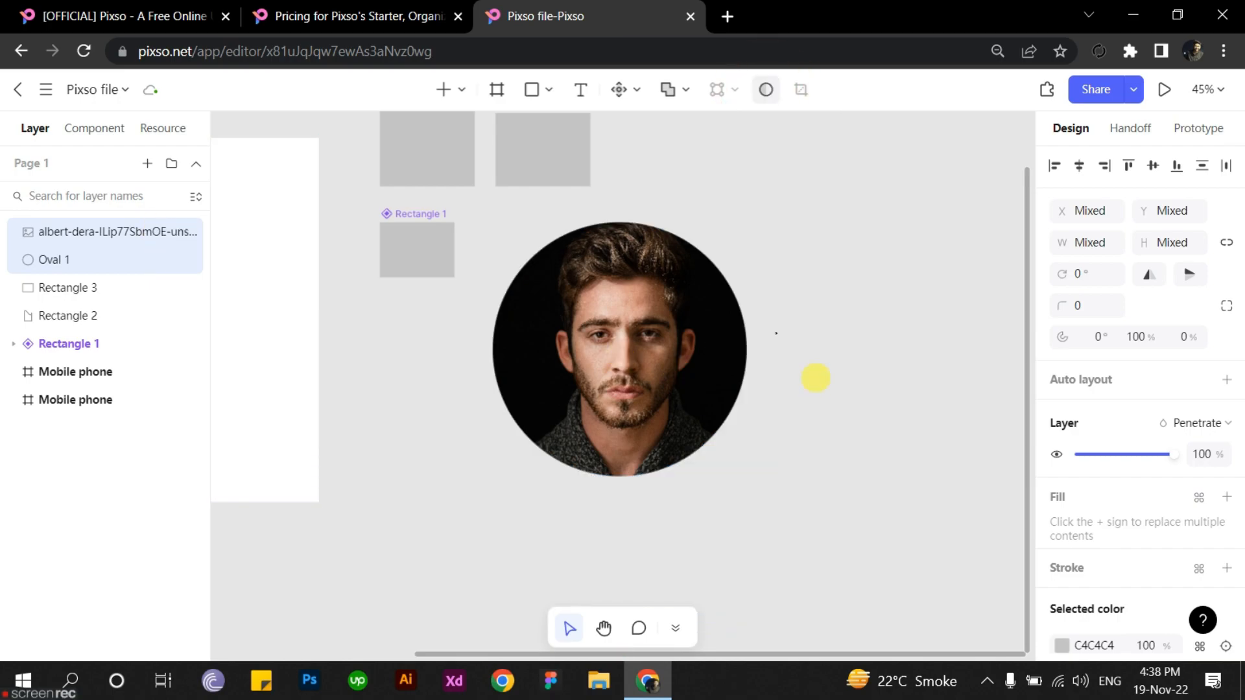
drag(849, 370, 735, 389)
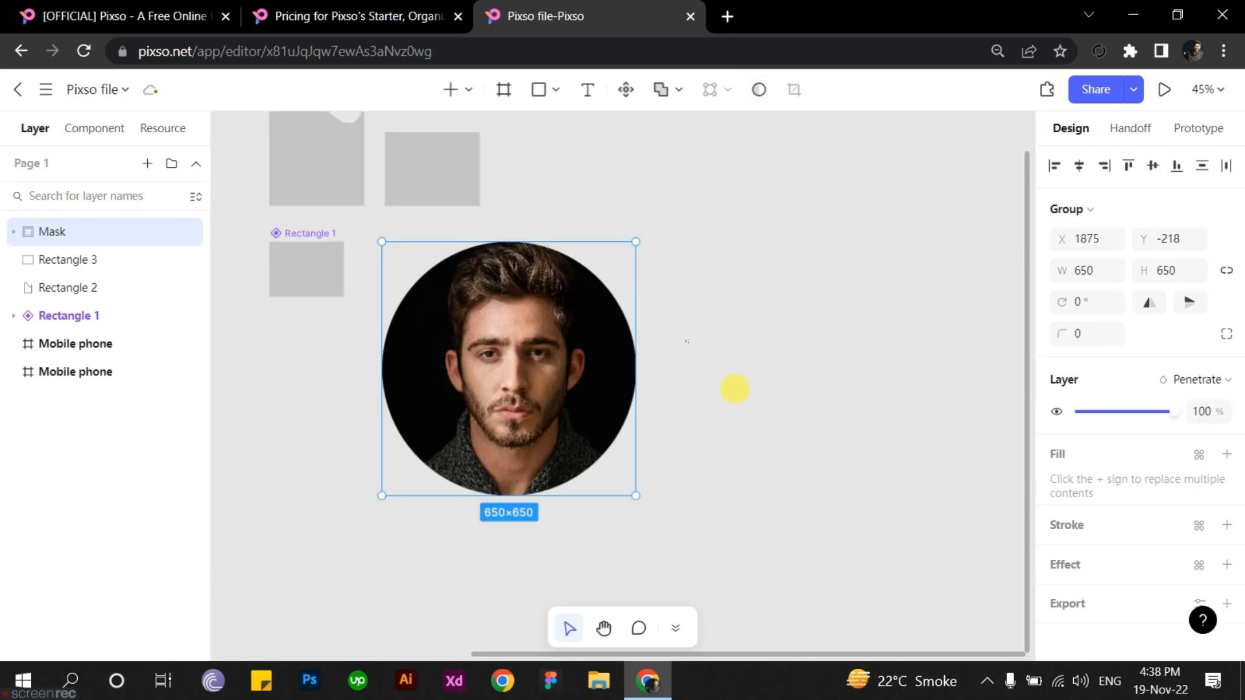
scroll(735, 389, up, 3)
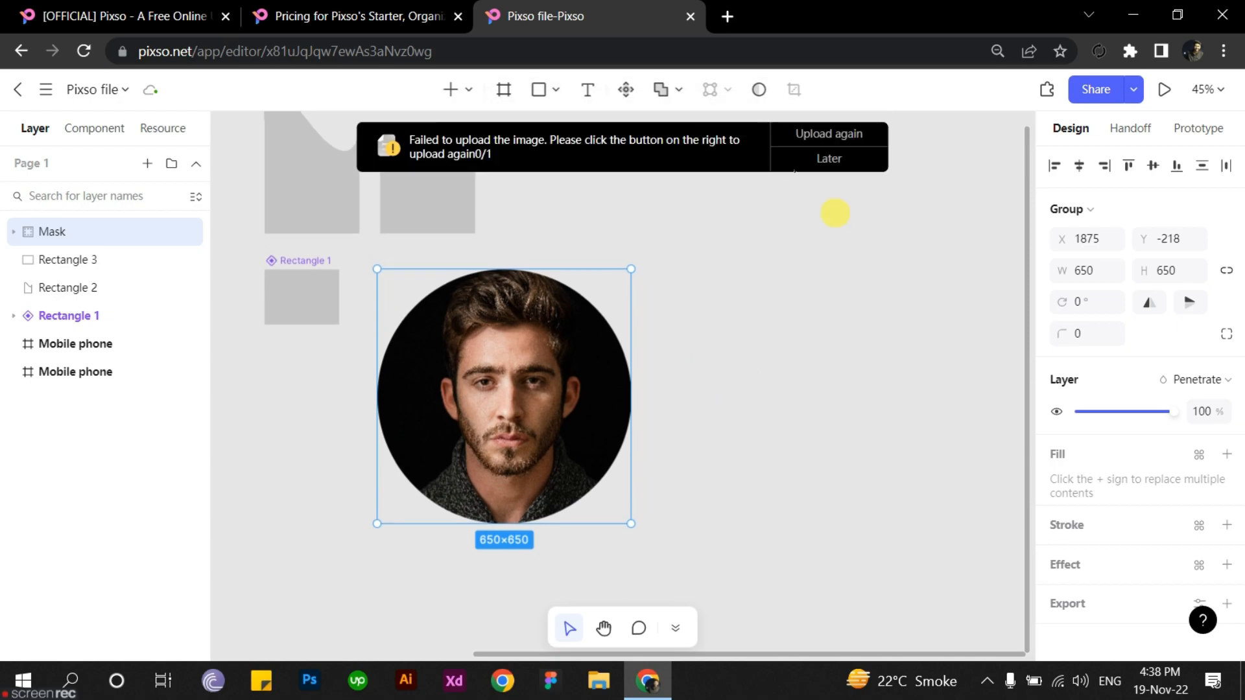
Step: Postpone re-uploading the failed image and deselect the masked portrait
click(828, 159)
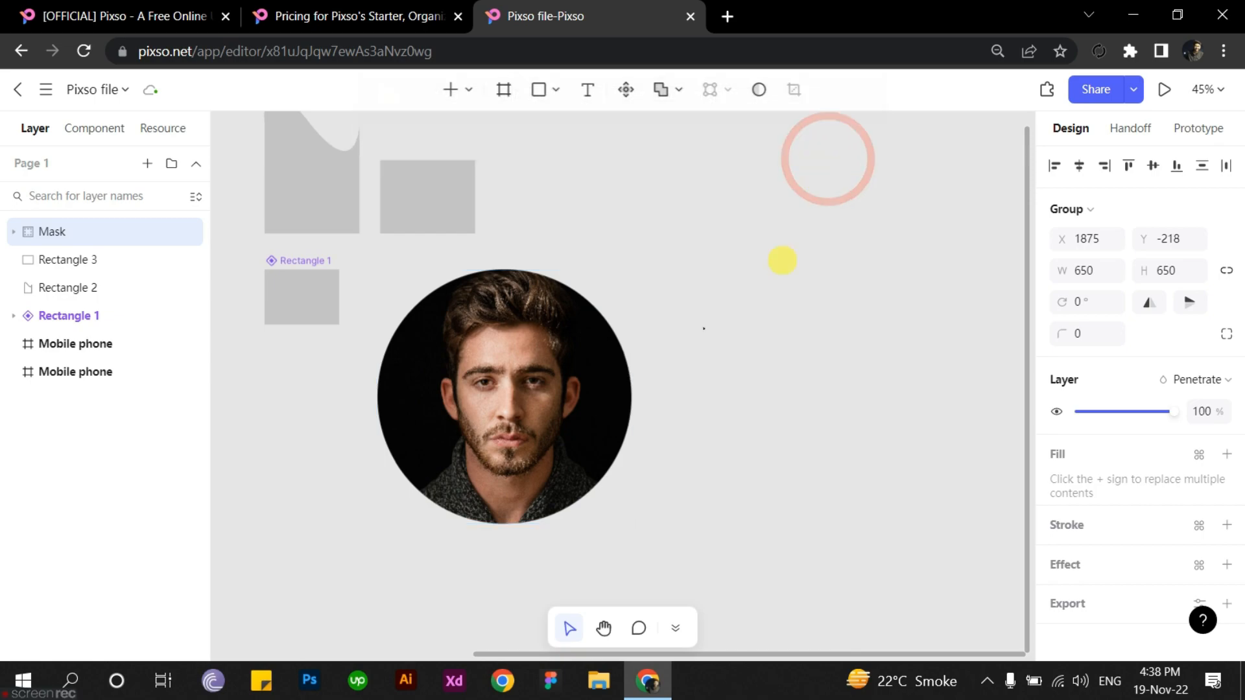
scroll(743, 371, down, 1)
click(490, 390)
click(751, 373)
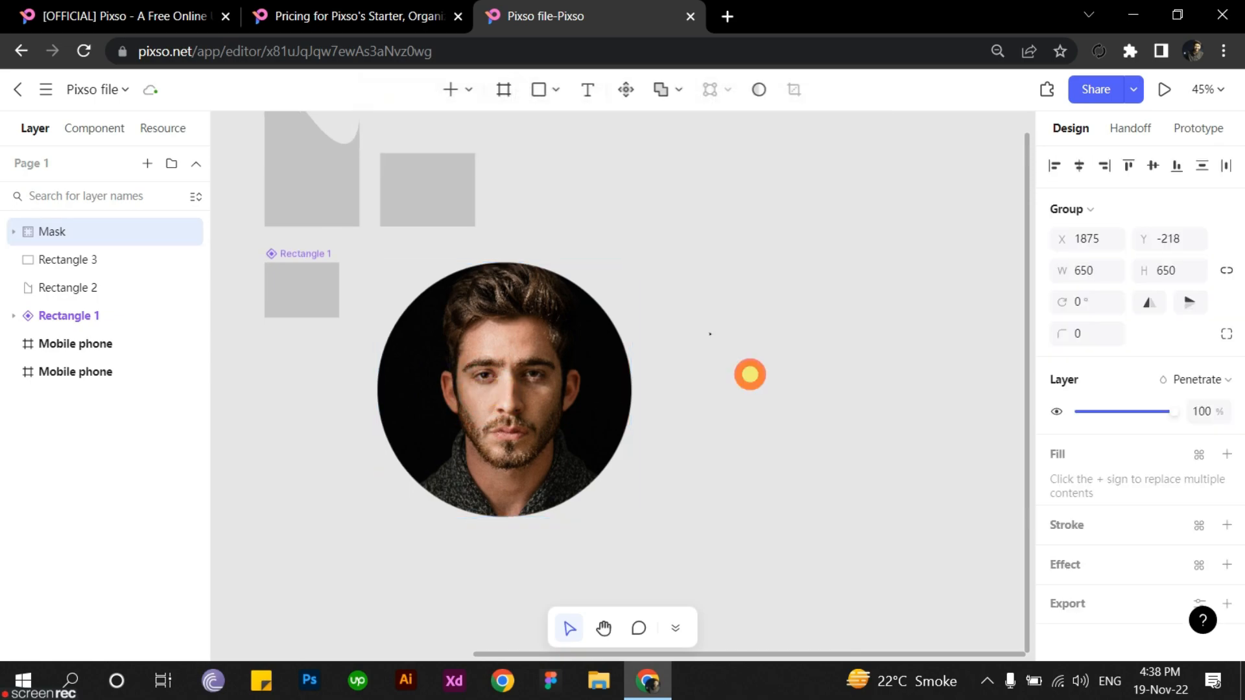
Step: Select the masked portrait and examine the type choices available for its group
click(533, 373)
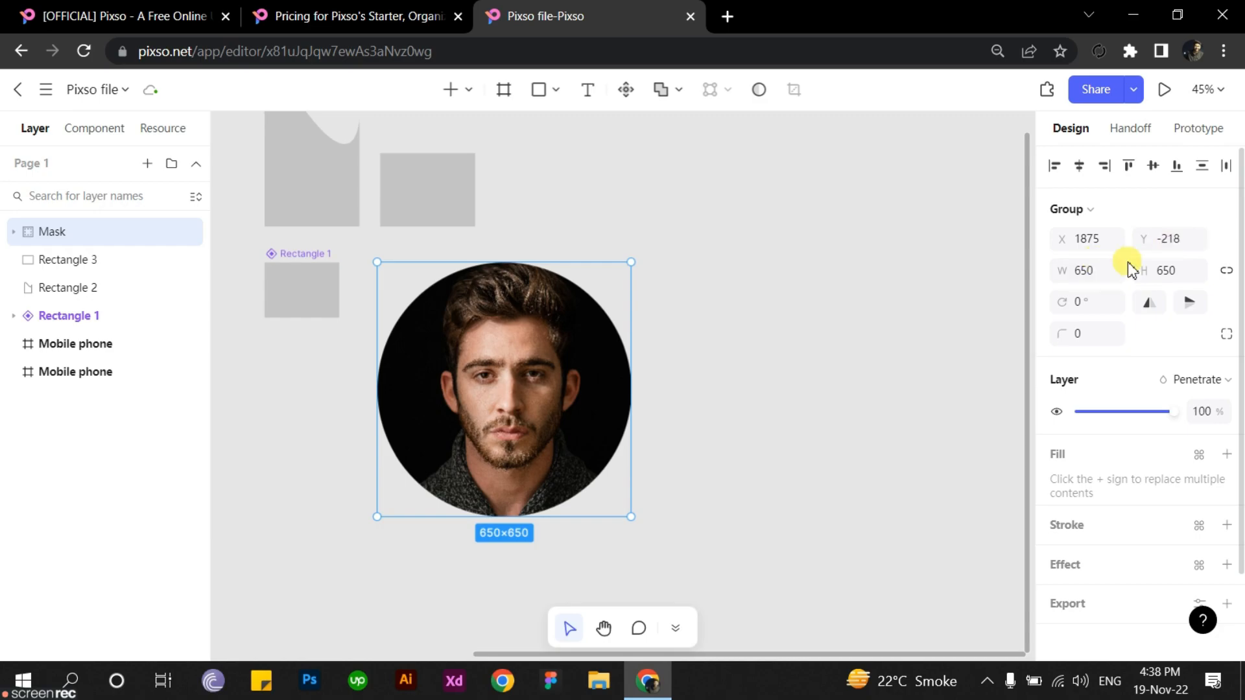
click(1094, 216)
click(1095, 216)
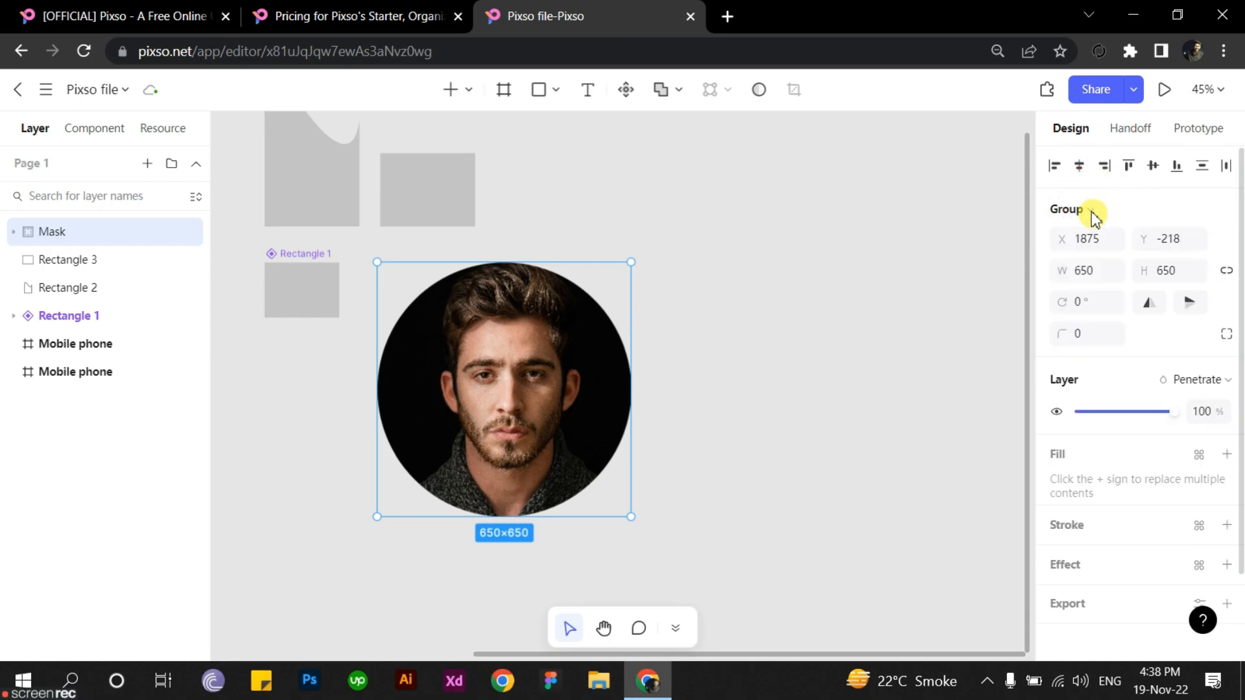
click(1094, 216)
click(1094, 216)
click(1094, 216)
click(1095, 216)
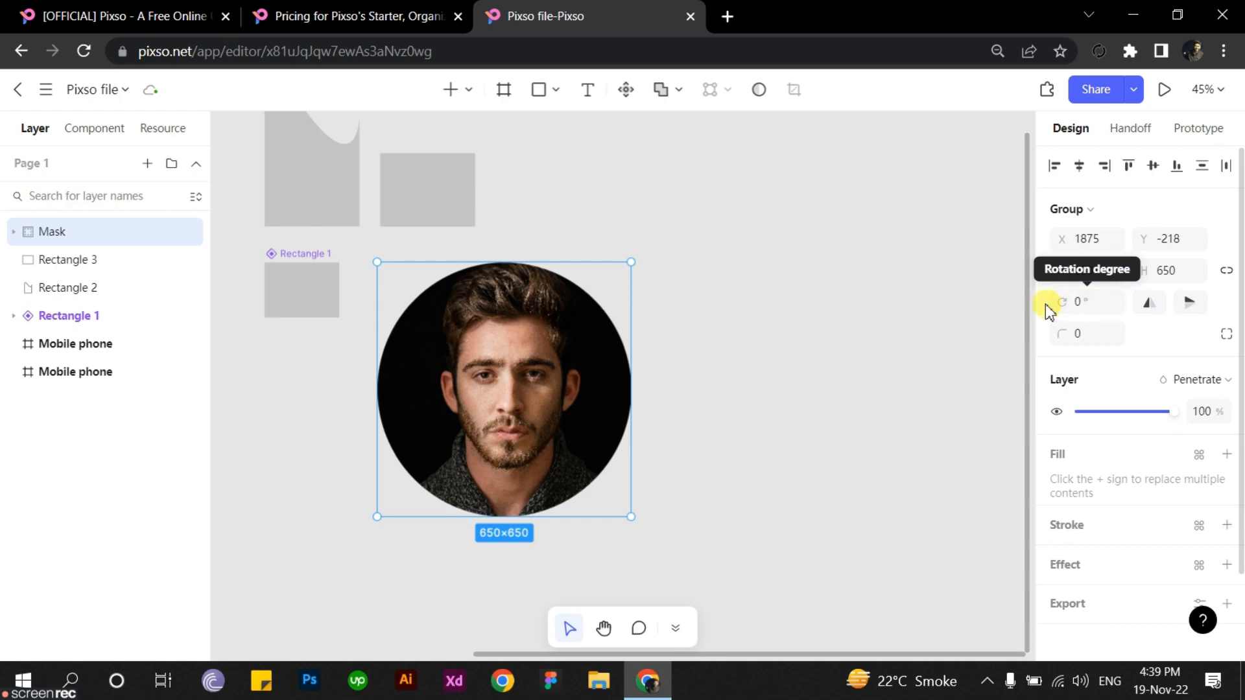
Step: Rotate the masked portrait by 50° and undo the rotation
click(1078, 304)
click(1078, 302)
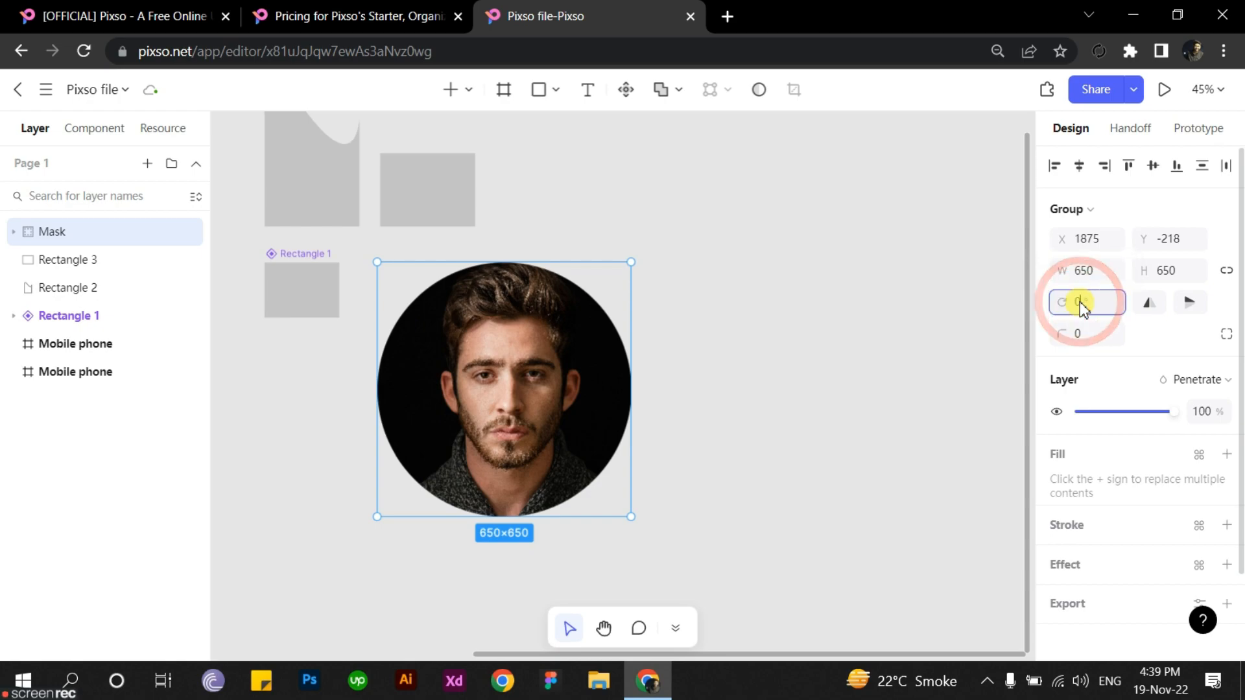
key(BackSpace)
text(50)
key(BackSpace)
key(BackSpace)
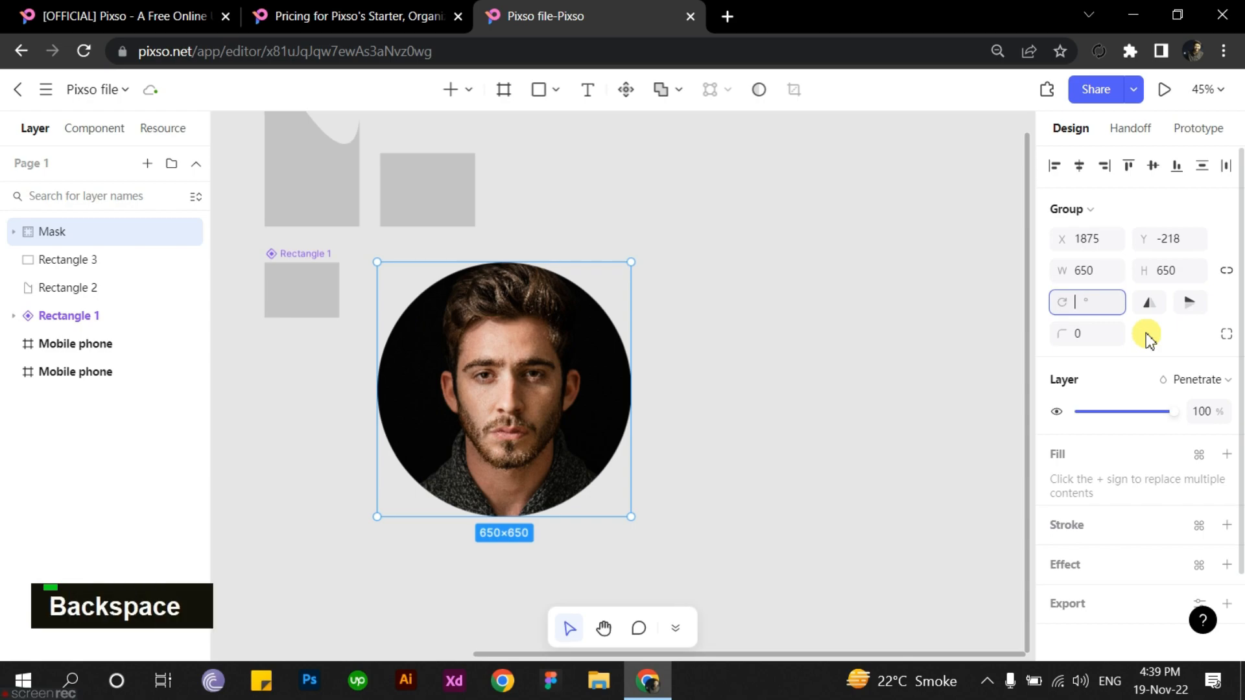
text(50)
key(Return)
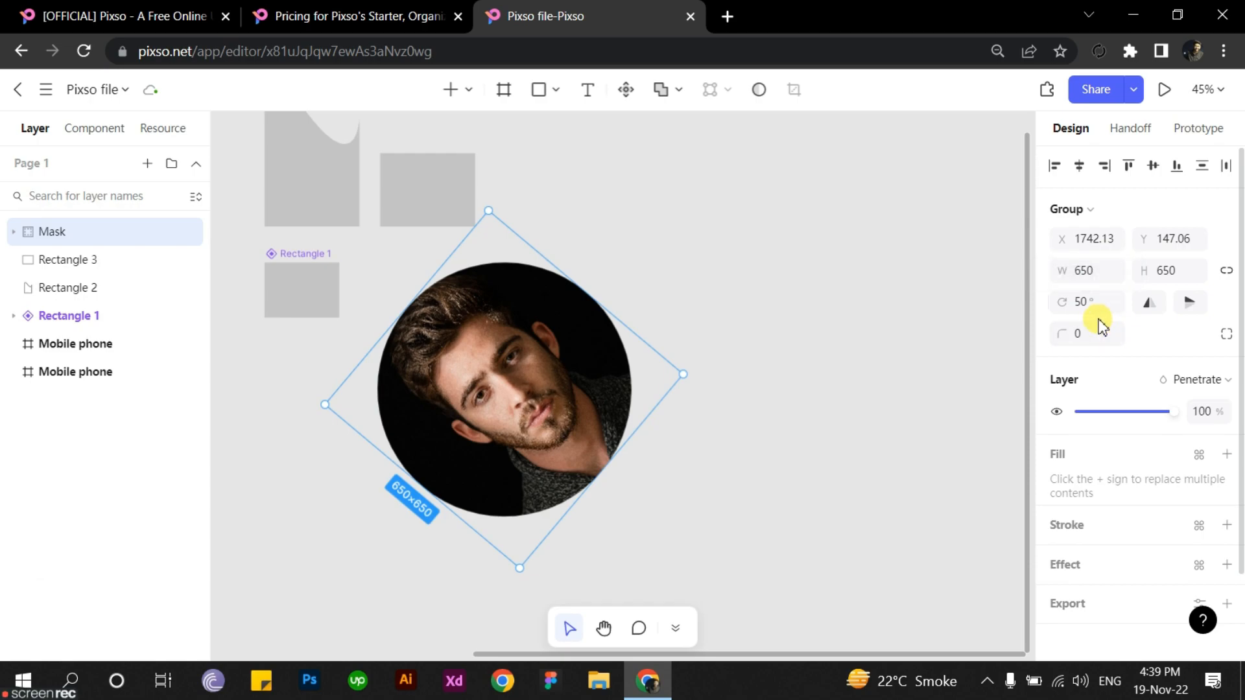
key(ctrl+z)
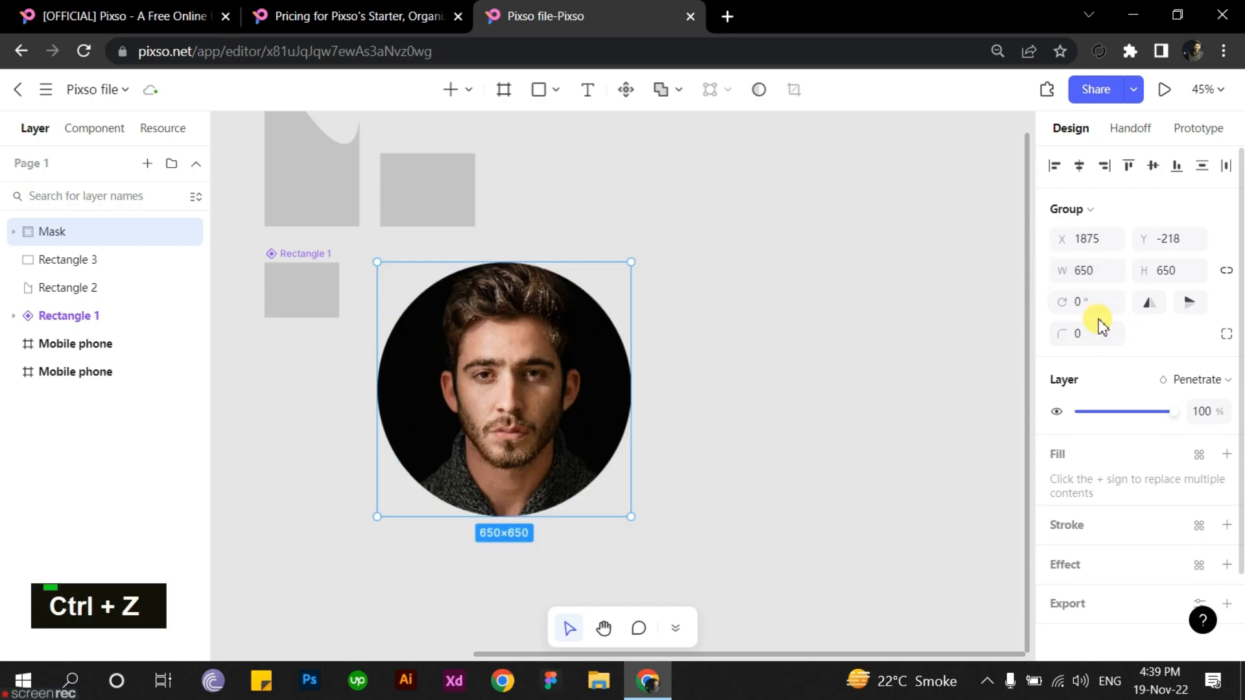
Step: Flip the masked portrait horizontally and vertically, and undo both flips
click(1150, 306)
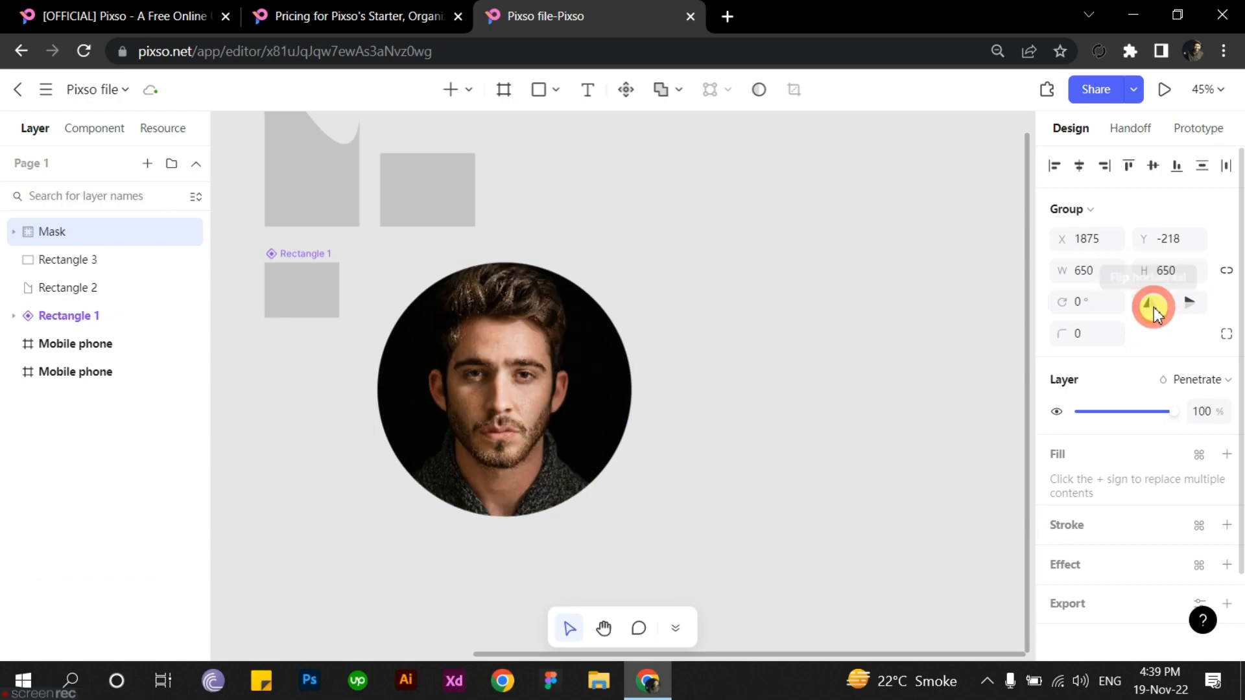
click(1191, 309)
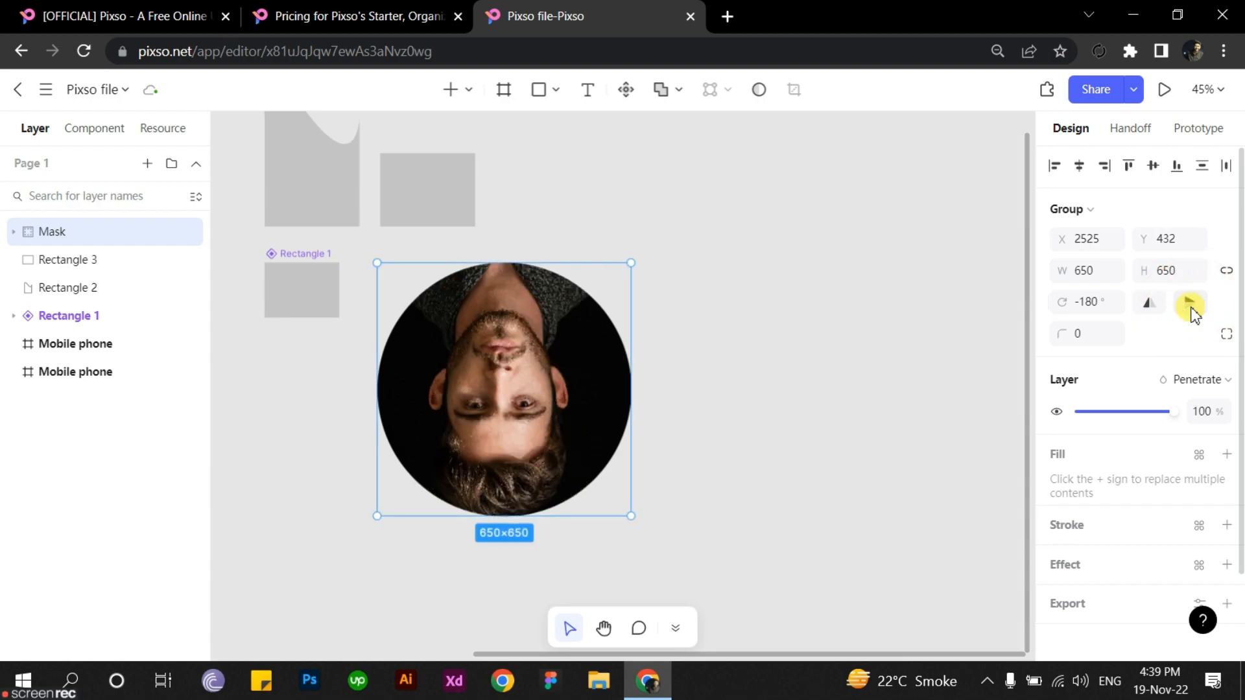
key(ctrl+z)
key(ctrl+z)
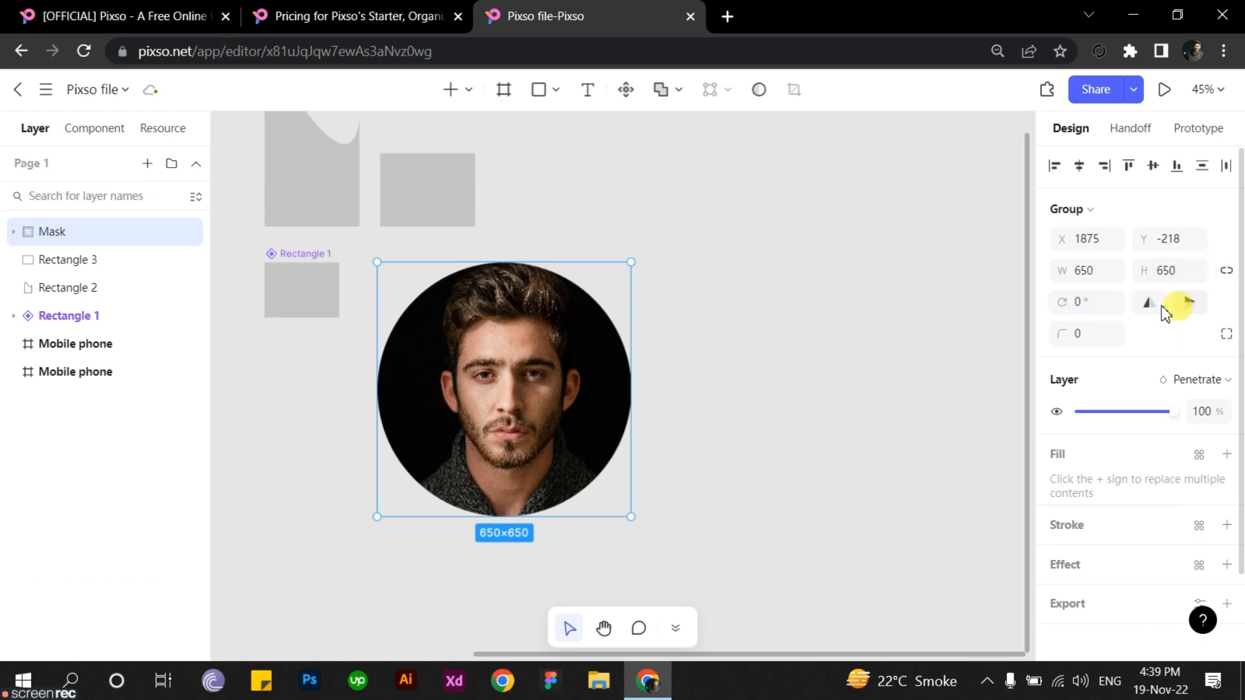
Step: Round the corners of Rectangle 3 above the portrait with a radius of 50 and undo the rounding
click(1086, 334)
drag(742, 262, 809, 297)
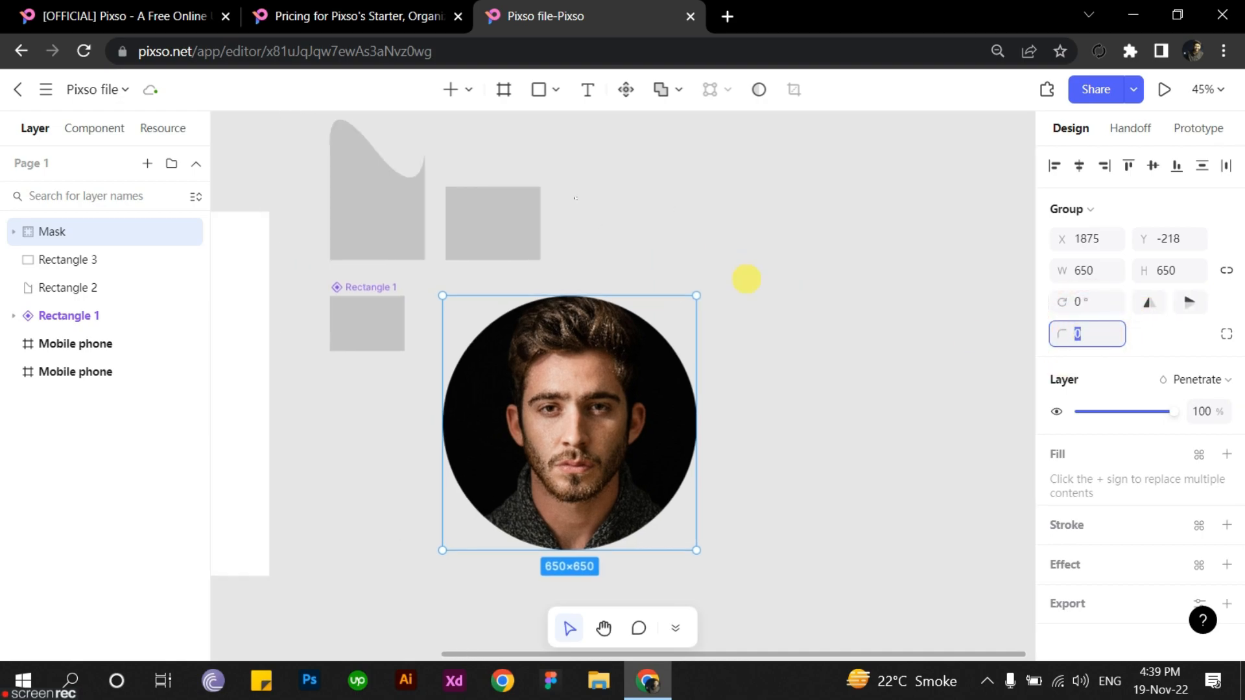
click(526, 239)
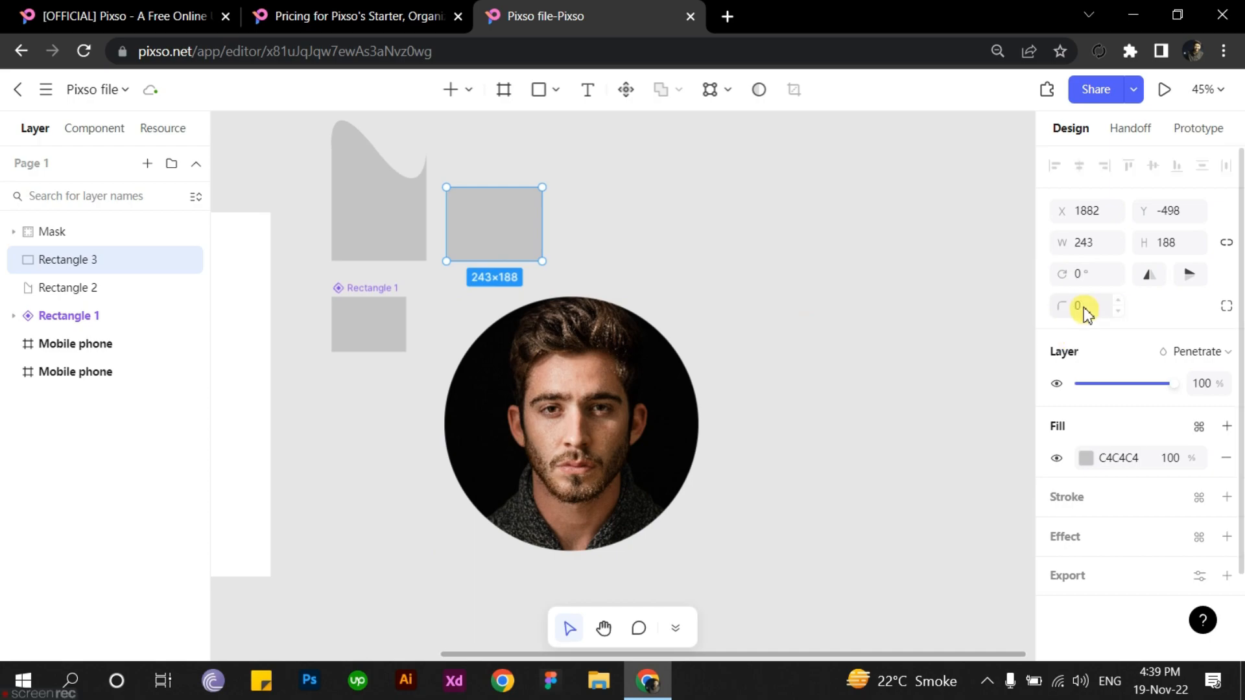
click(1084, 310)
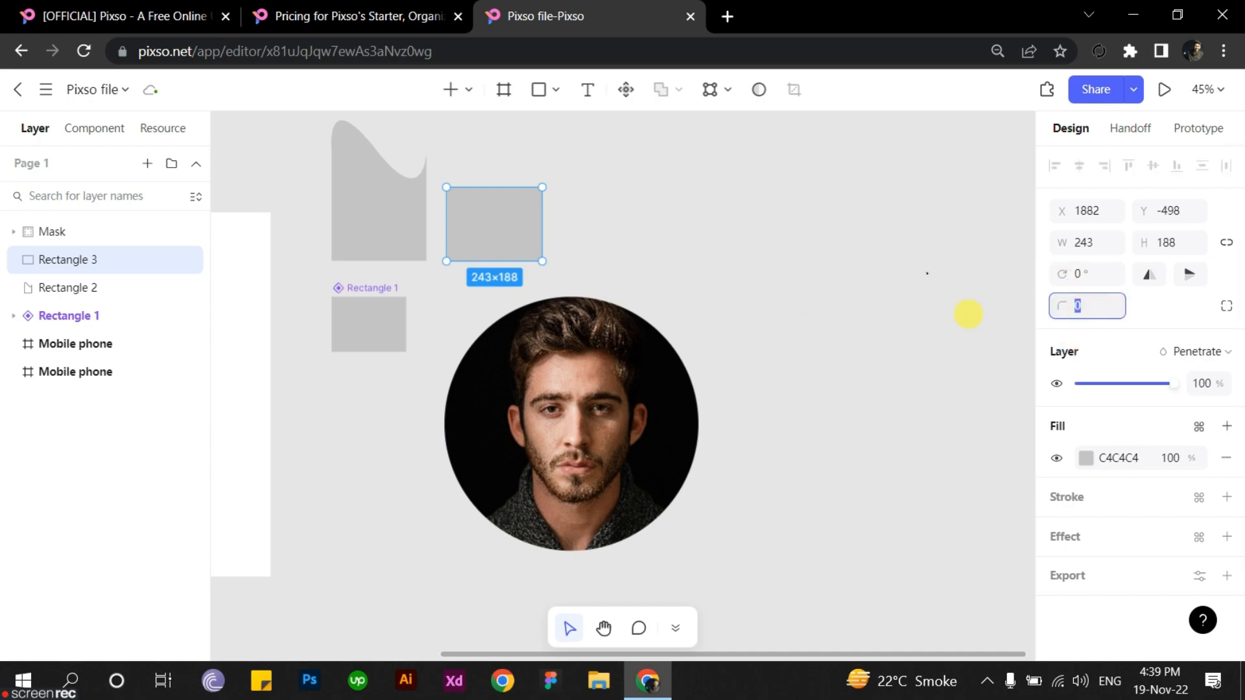
text(50)
key(Return)
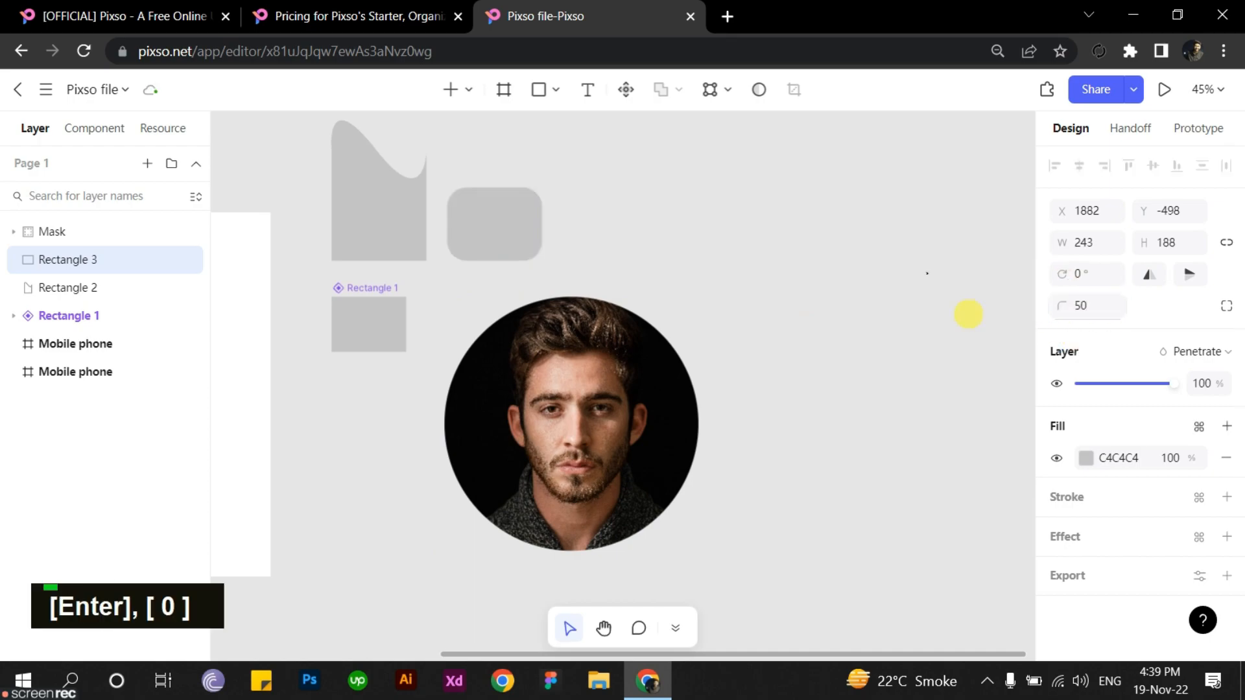
key(ctrl+z)
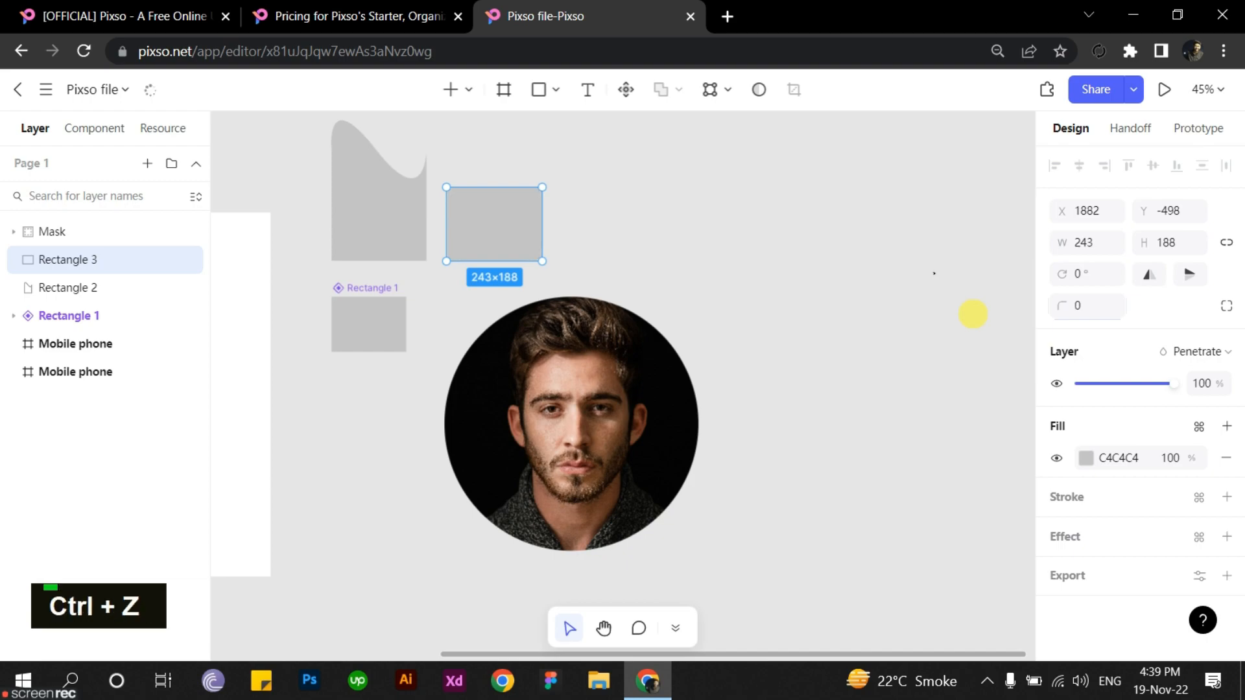
Step: Change the fill colour of Rectangle 3 to pure red, FF0000, keeping the layer at 100% opacity
scroll(1177, 428, down, 2)
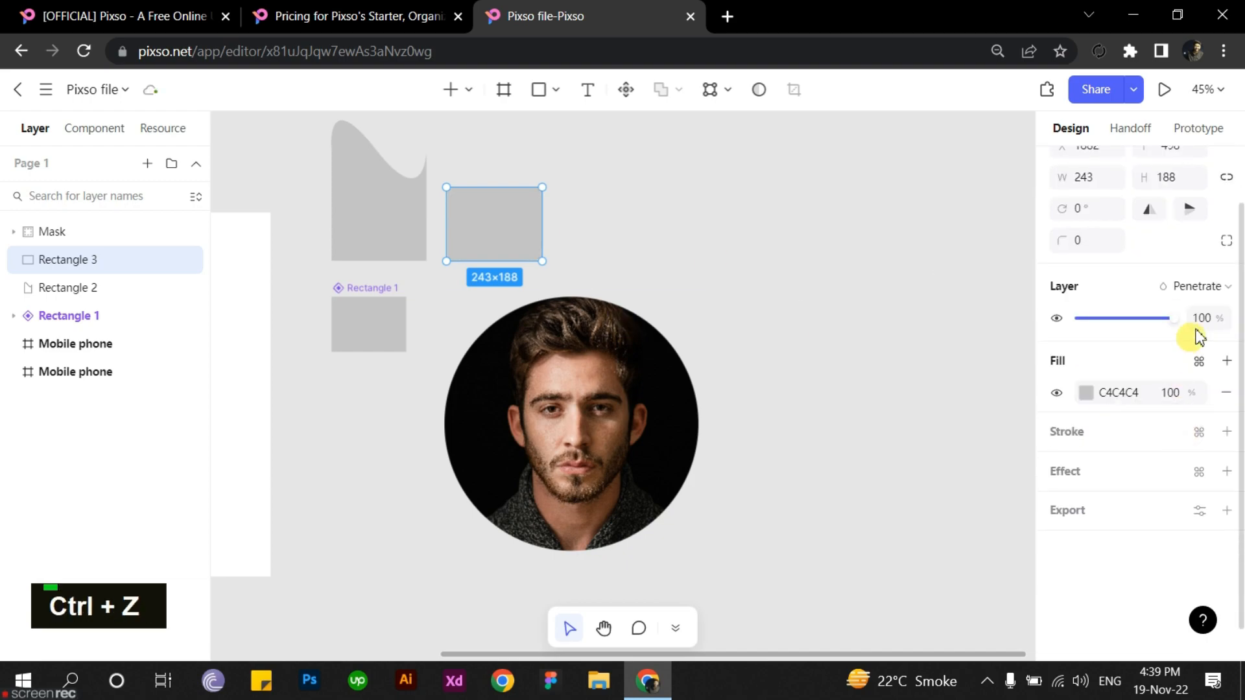
mouse_move(1170, 318)
mouse_down()
mouse_move(1103, 325)
mouse_move(1188, 323)
mouse_up()
click(1149, 415)
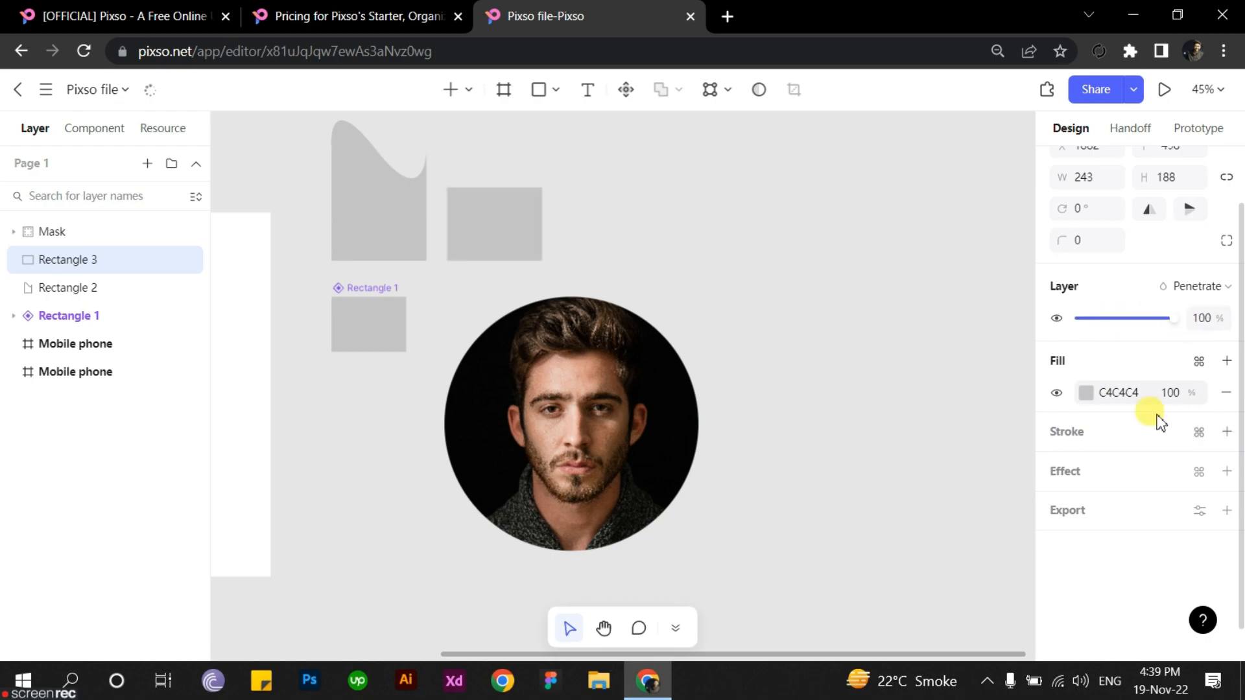
click(1086, 392)
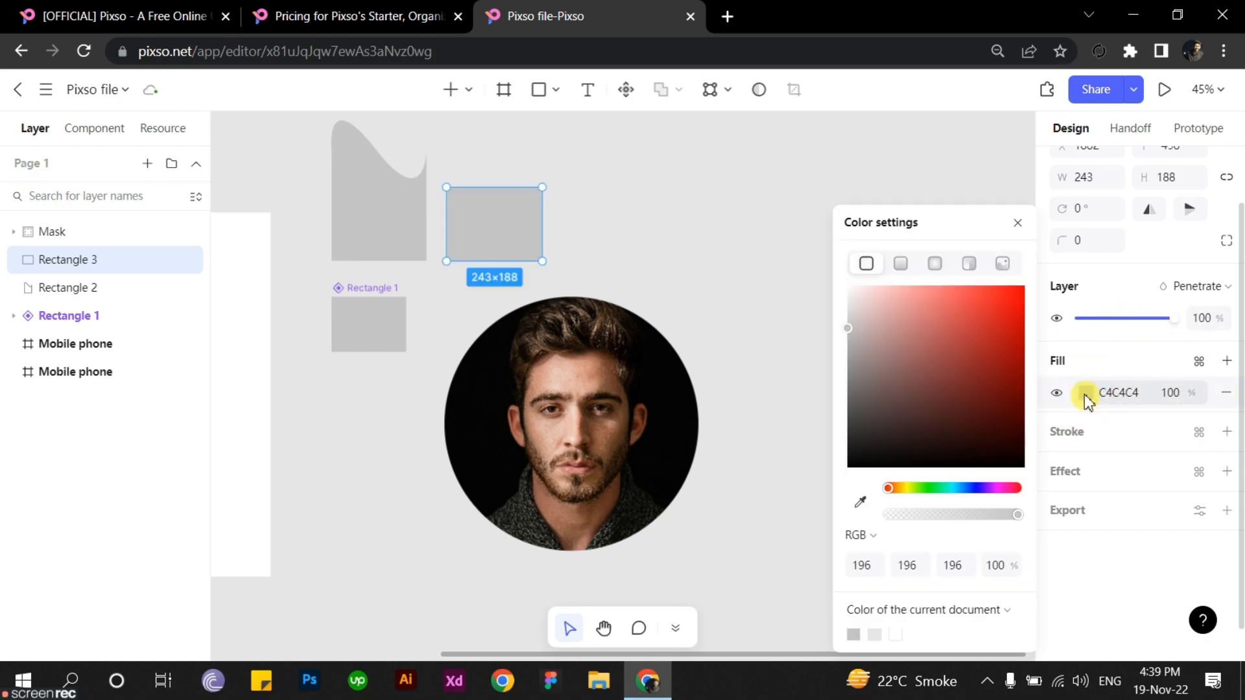
drag(948, 324, 1034, 286)
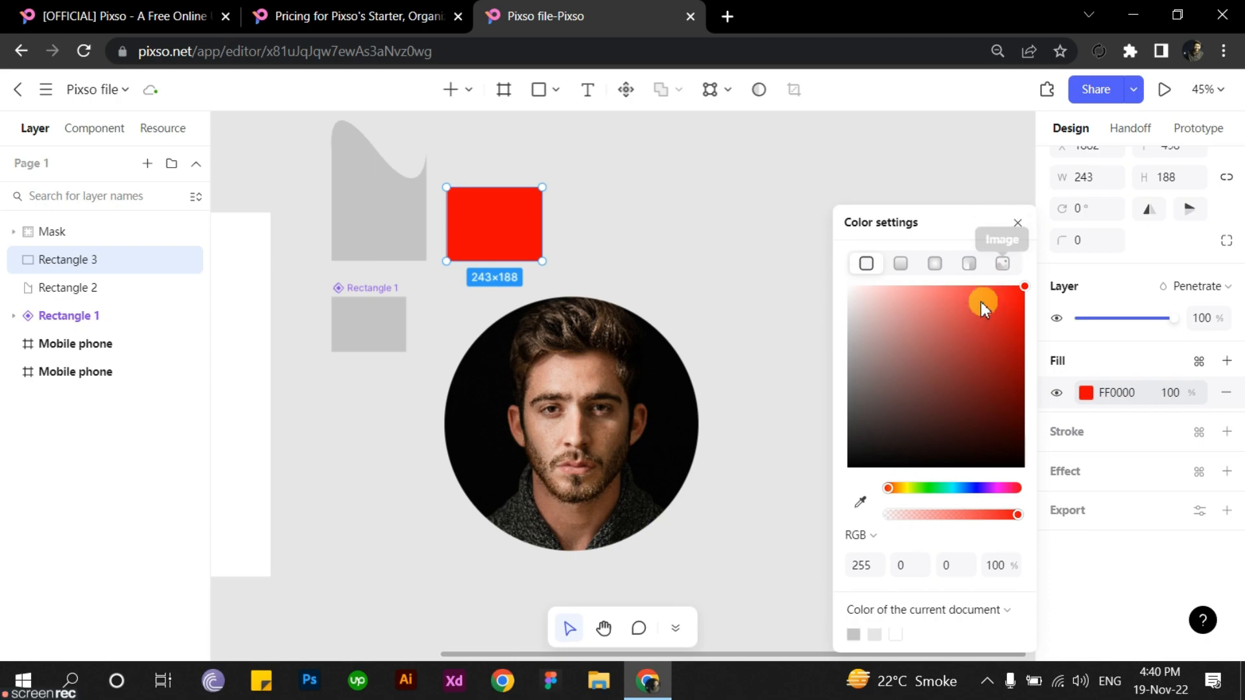
Step: Try an image fill on the red rectangle, undo it and close the colour settings
click(1002, 265)
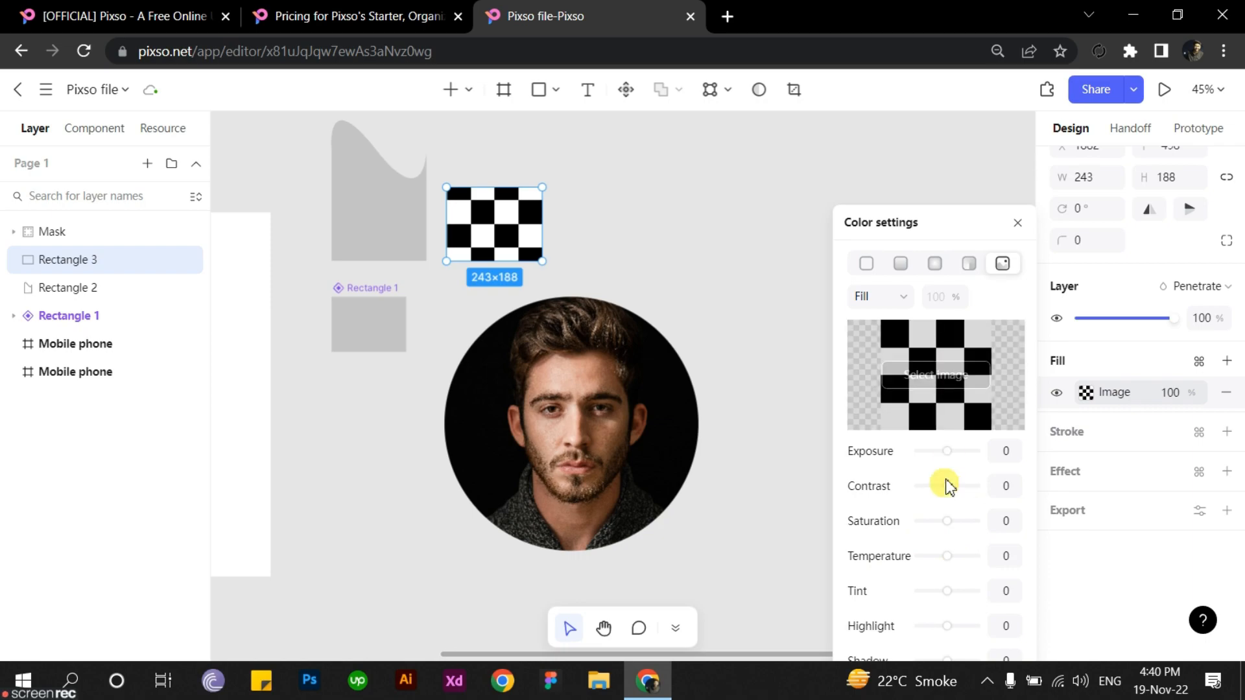
key(ctrl+z)
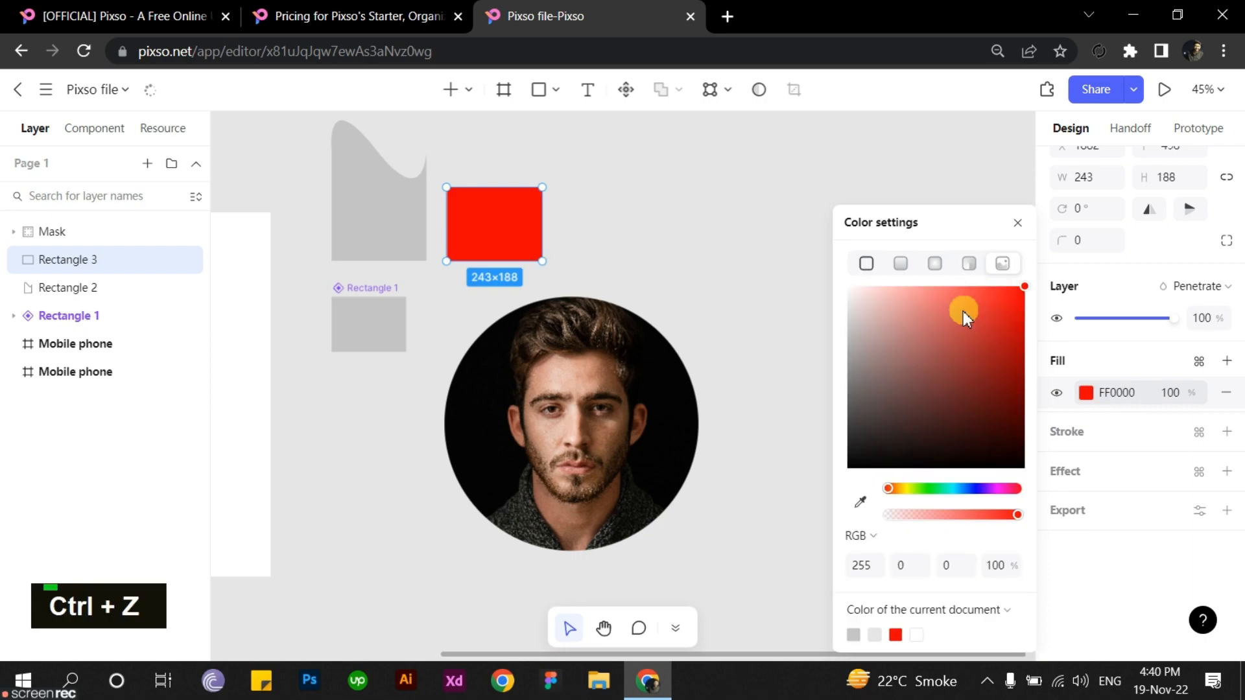
click(1017, 223)
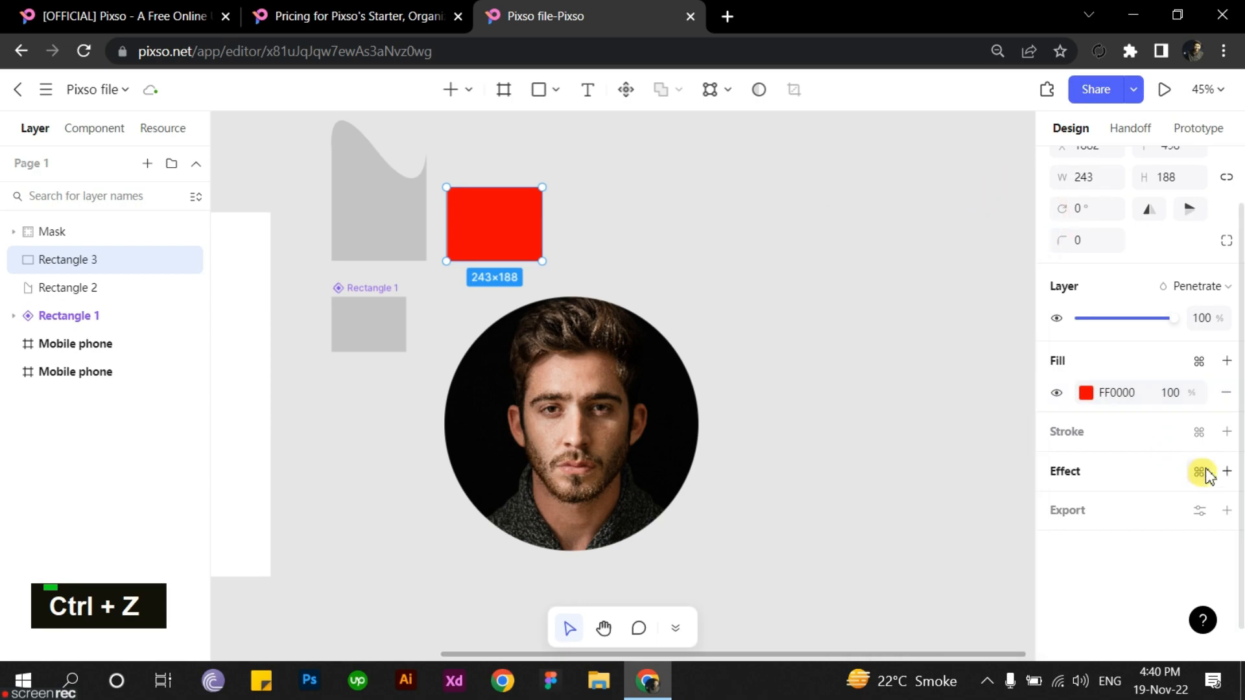
Step: Add a black inside stroke of width 1 and an outside shadow effect to the red rectangle
click(1226, 433)
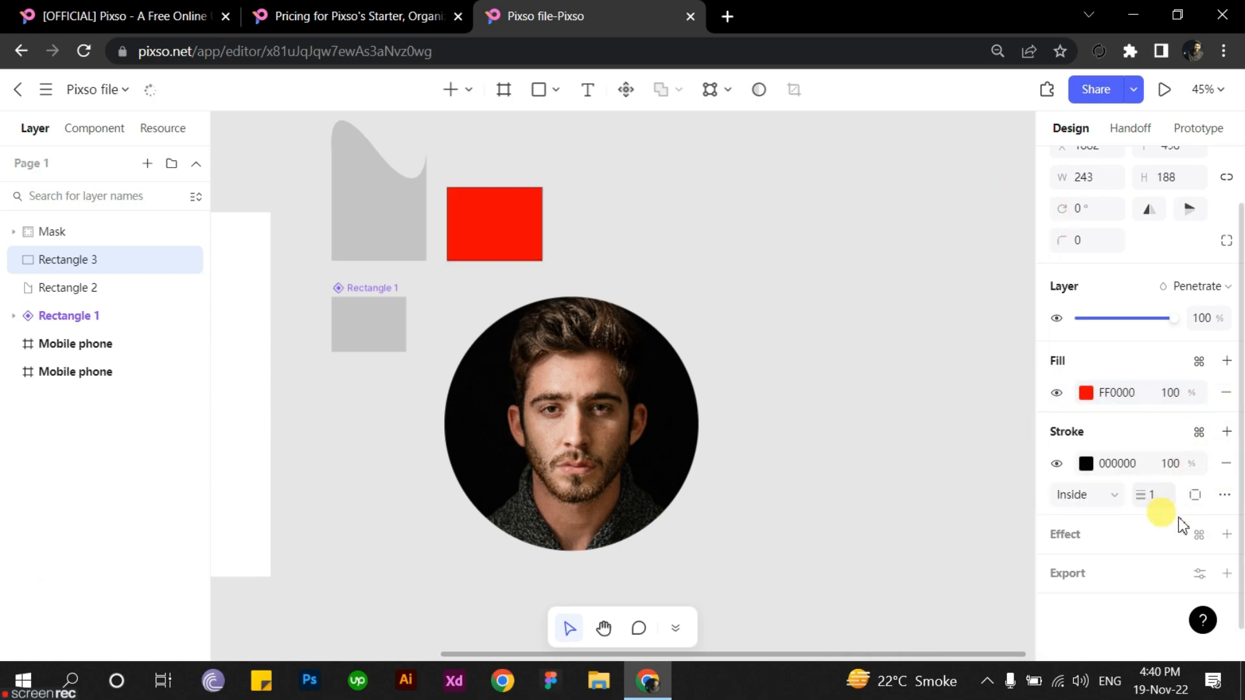
click(1227, 535)
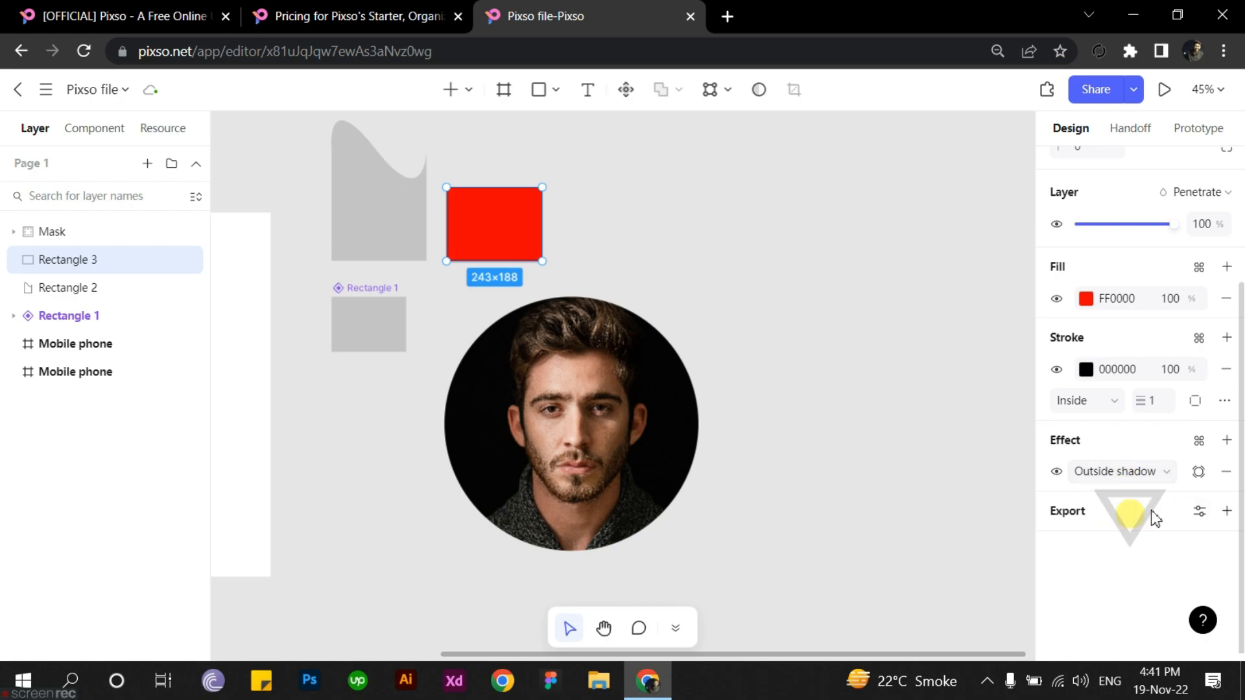
Step: Add a 1x PNG export setting to the red rectangle and review its image compression option
click(1226, 511)
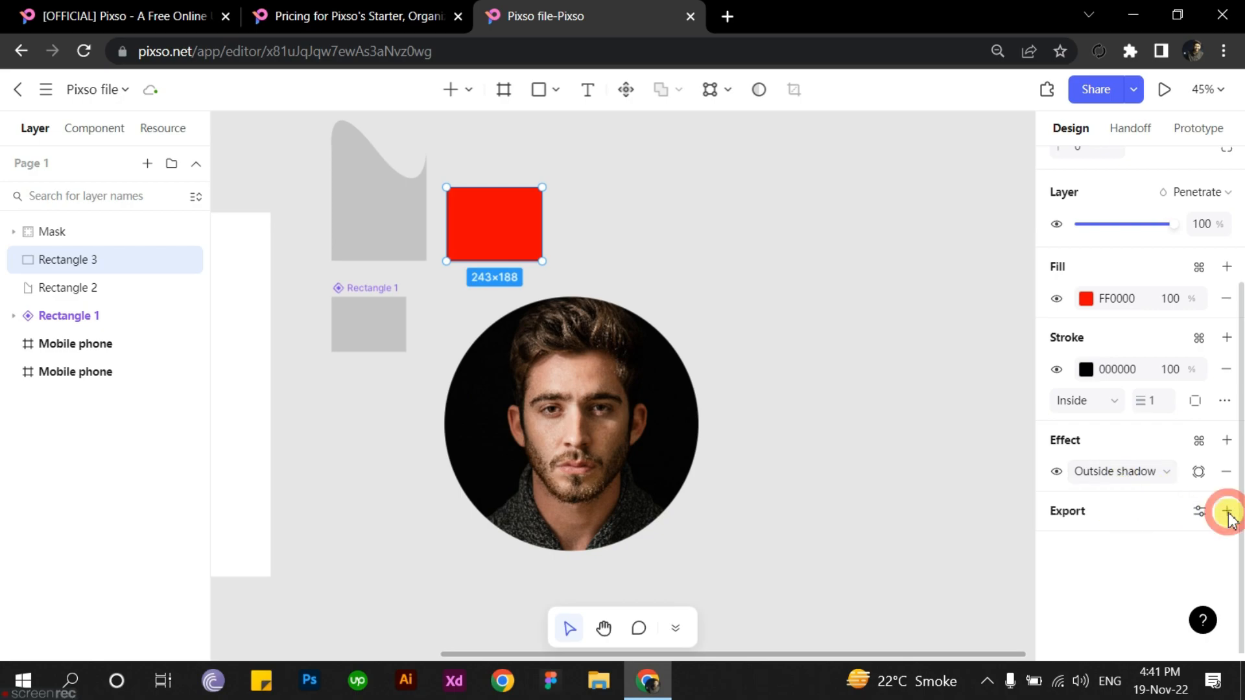
scroll(1119, 516, down, 1)
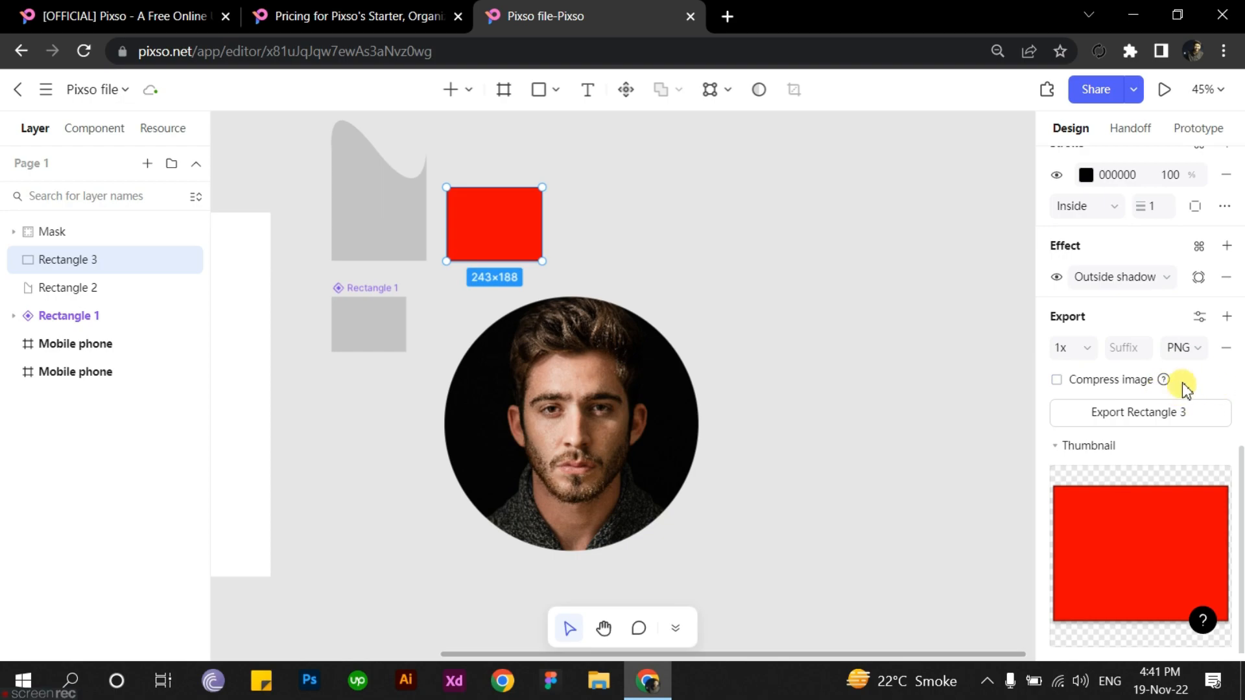
mouse_move(1164, 381)
scroll(1142, 247, up, 5)
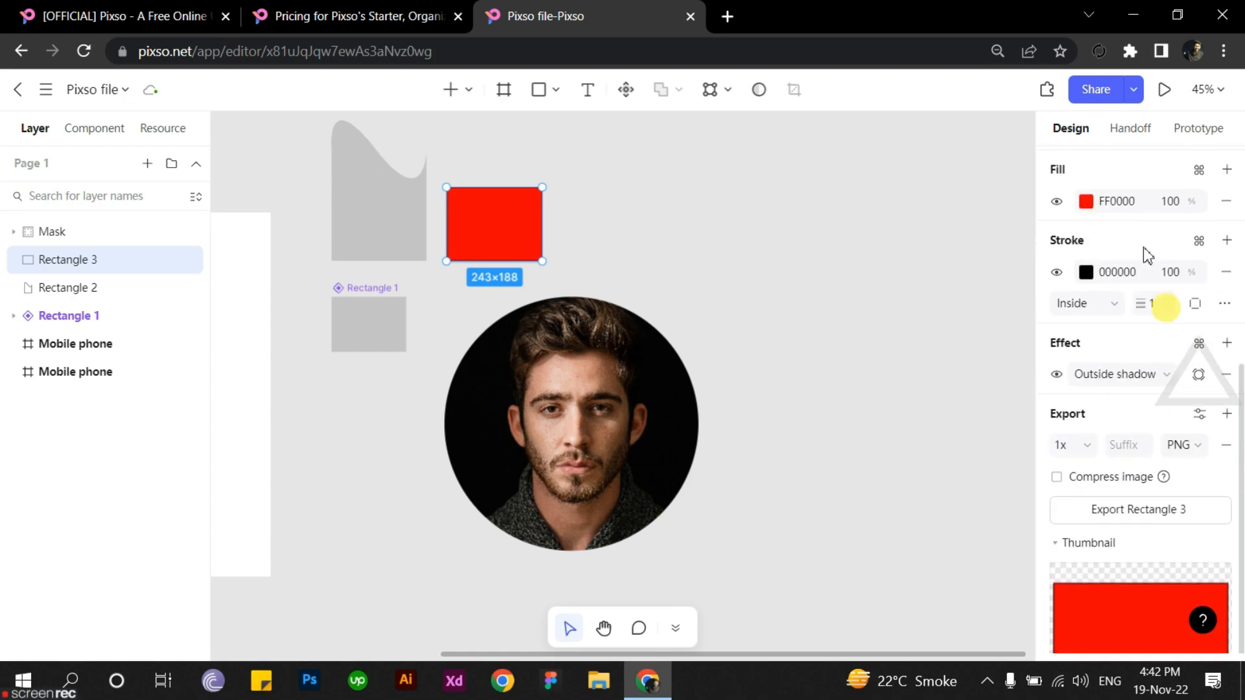
Step: Examine the developer handoff details of Rectangle 3, covering its attributes, fill, stroke, shadow and CSS code
click(1130, 130)
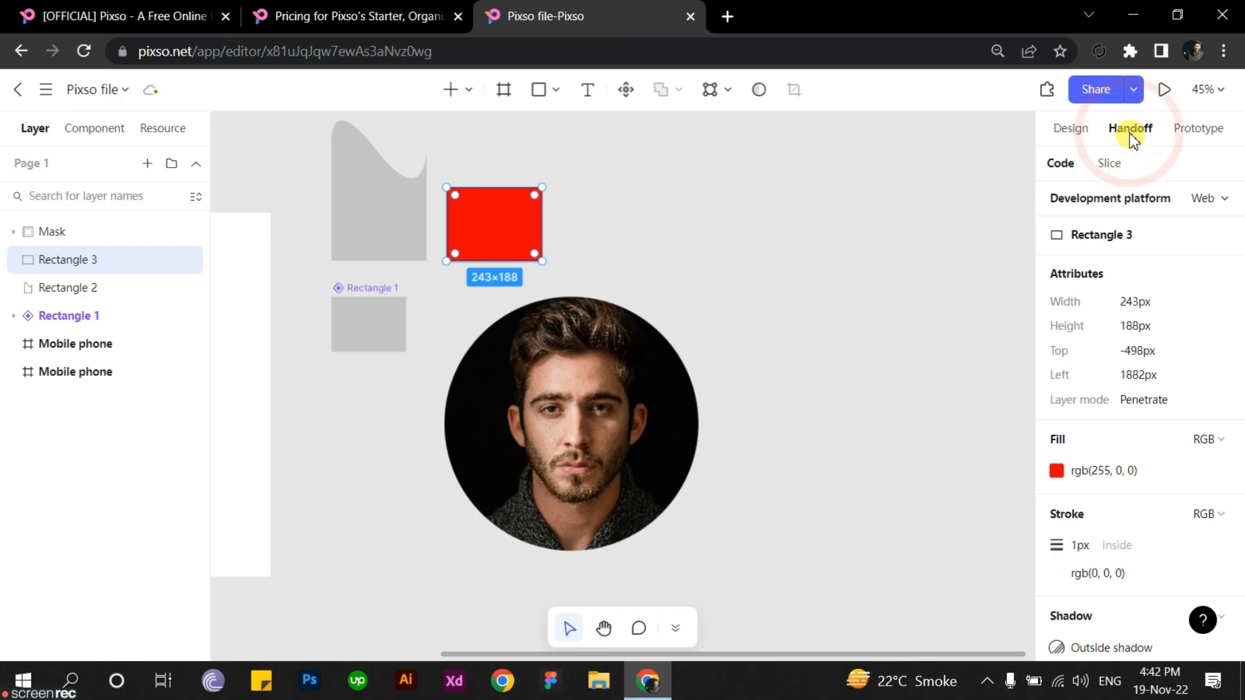
scroll(1182, 345, down, 7)
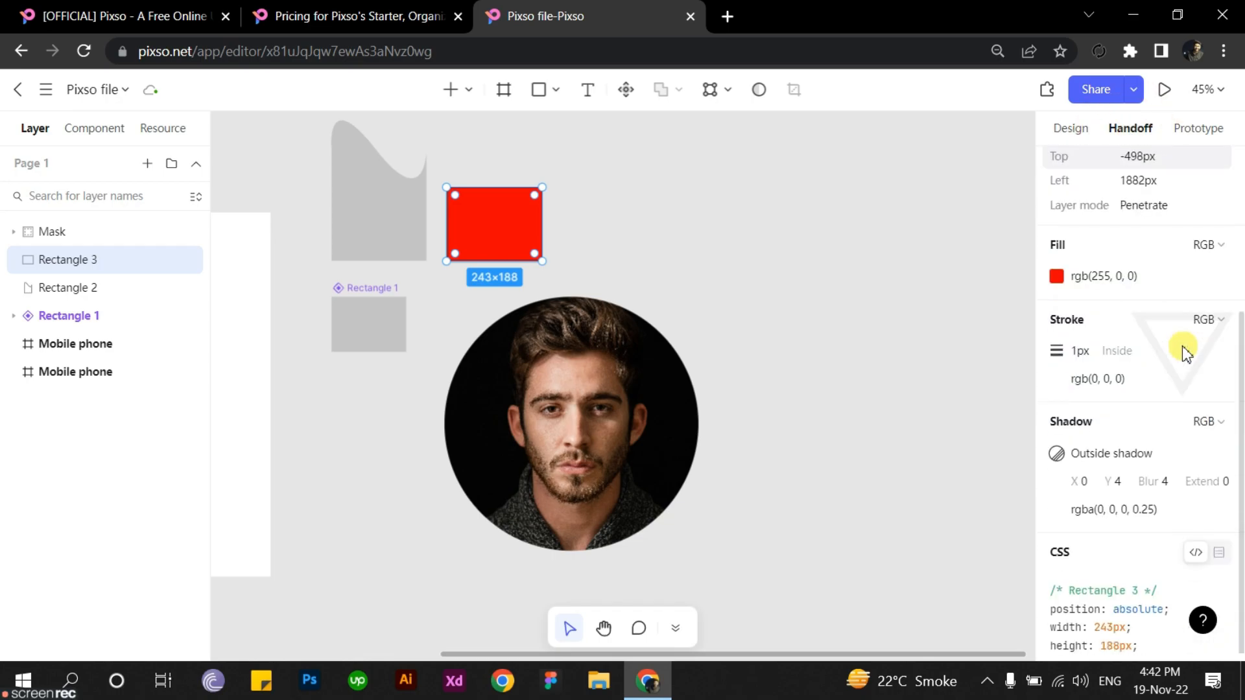
scroll(1168, 428, up, 7)
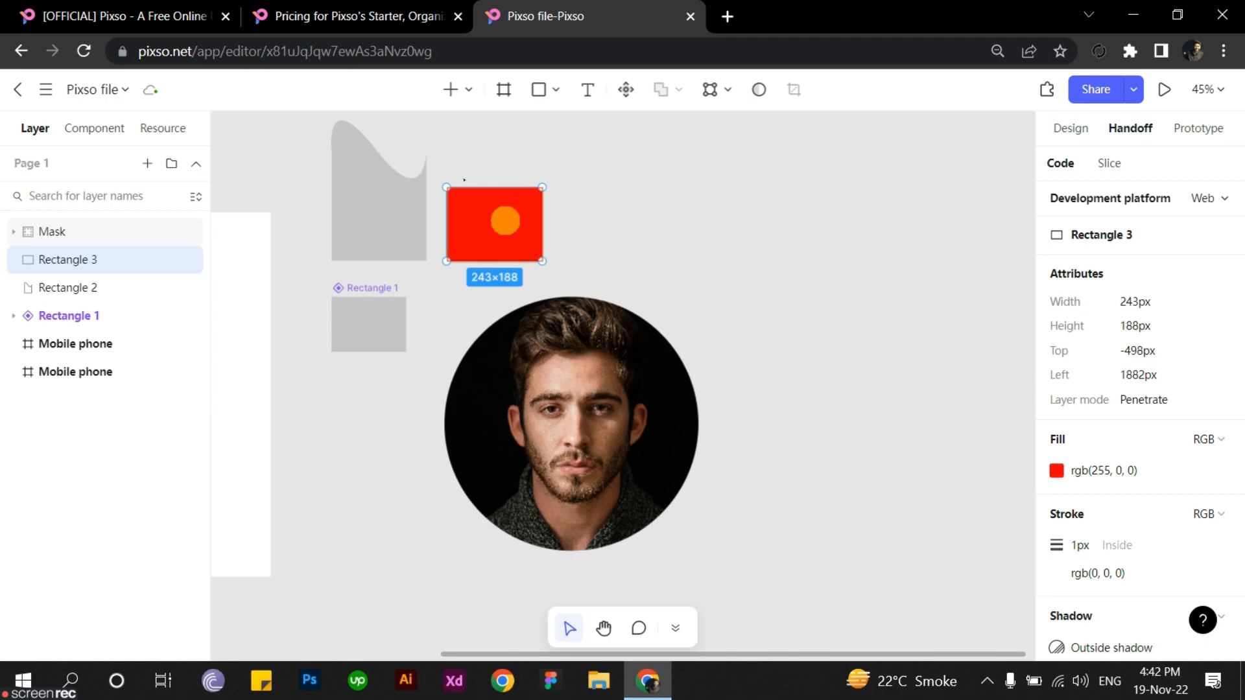
scroll(1161, 329, down, 2)
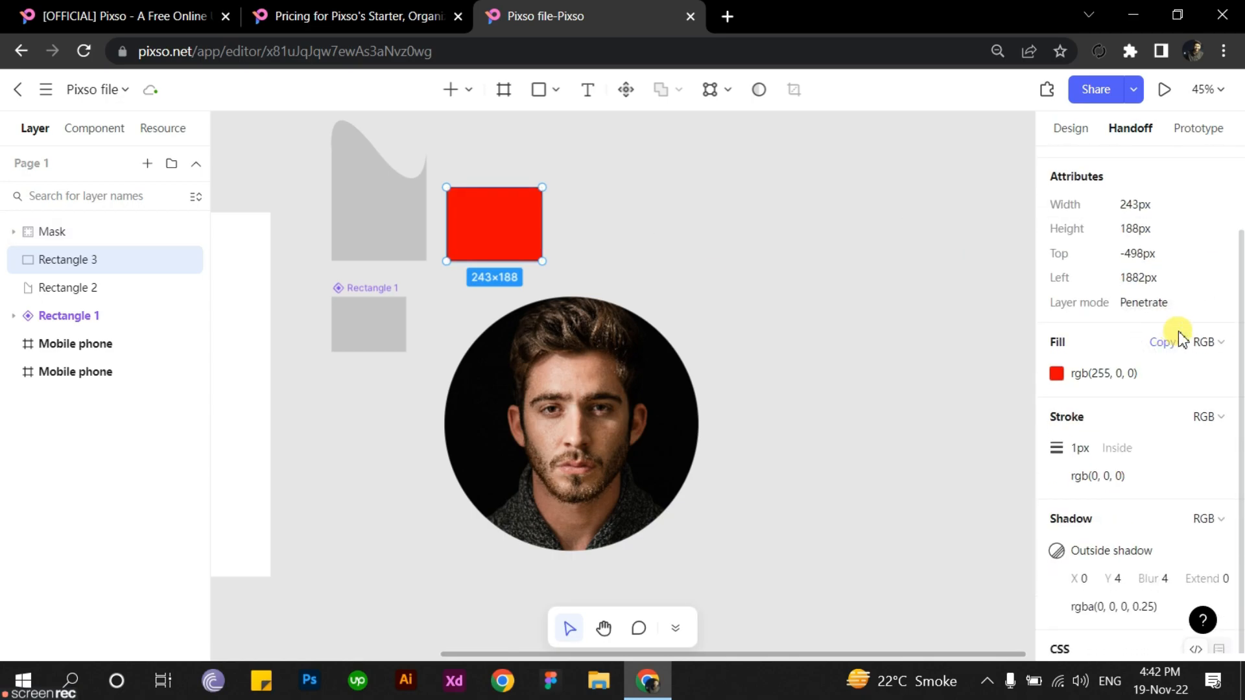
scroll(1178, 333, up, 2)
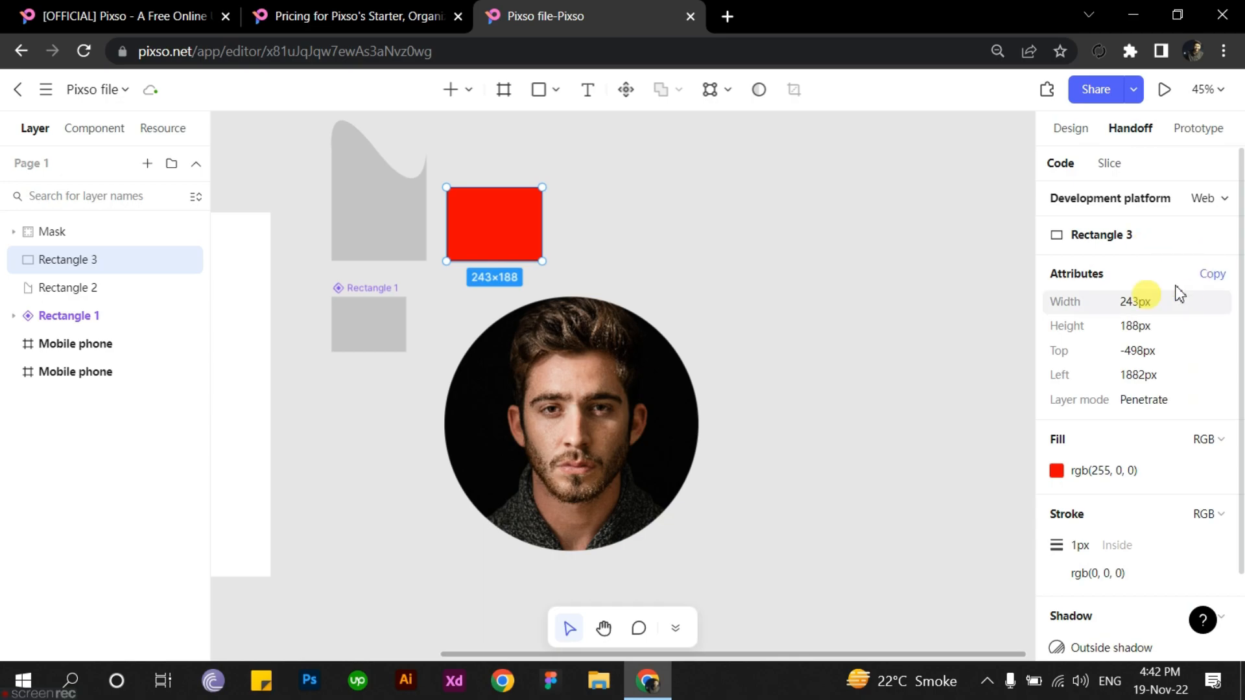
scroll(1179, 349, down, 3)
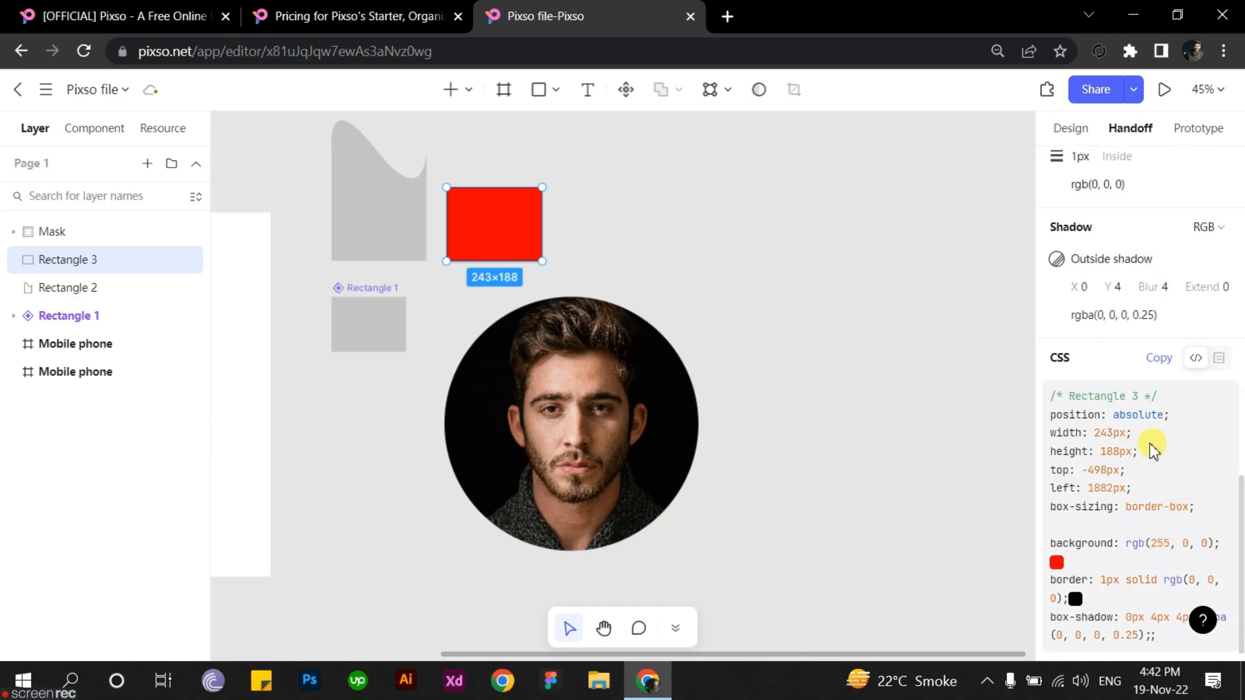
scroll(1157, 452, up, 3)
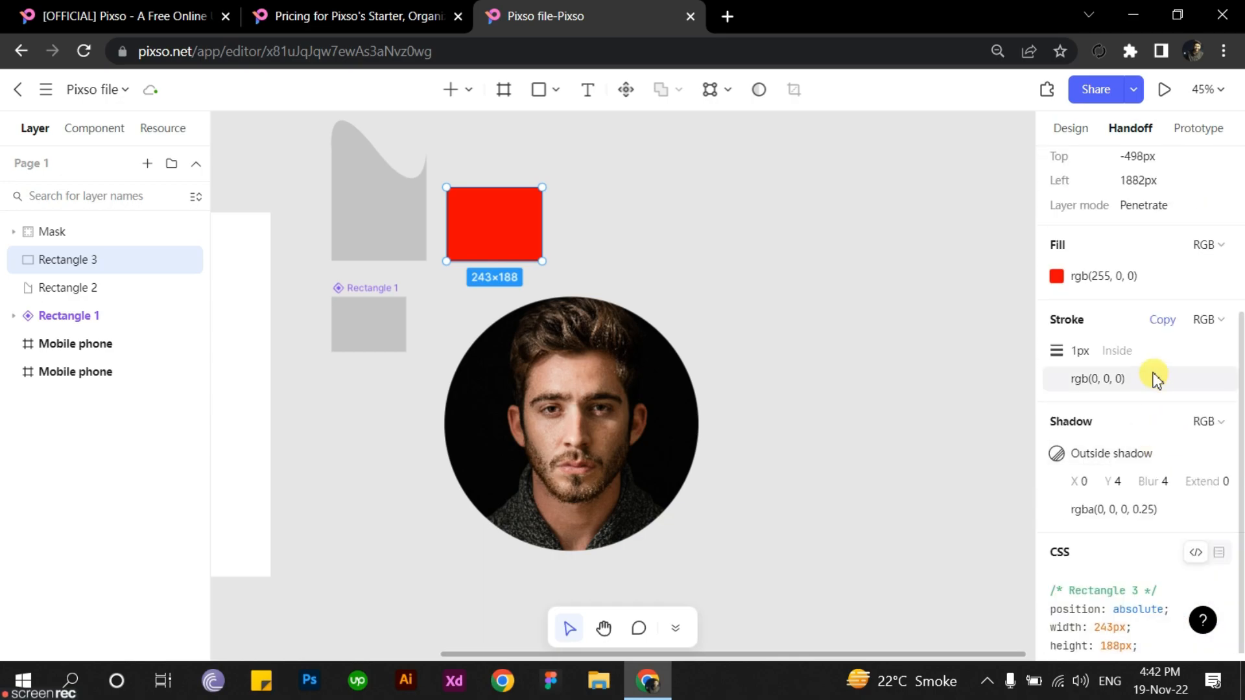
scroll(1154, 373, up, 2)
scroll(1181, 311, up, 2)
scroll(1178, 326, down, 2)
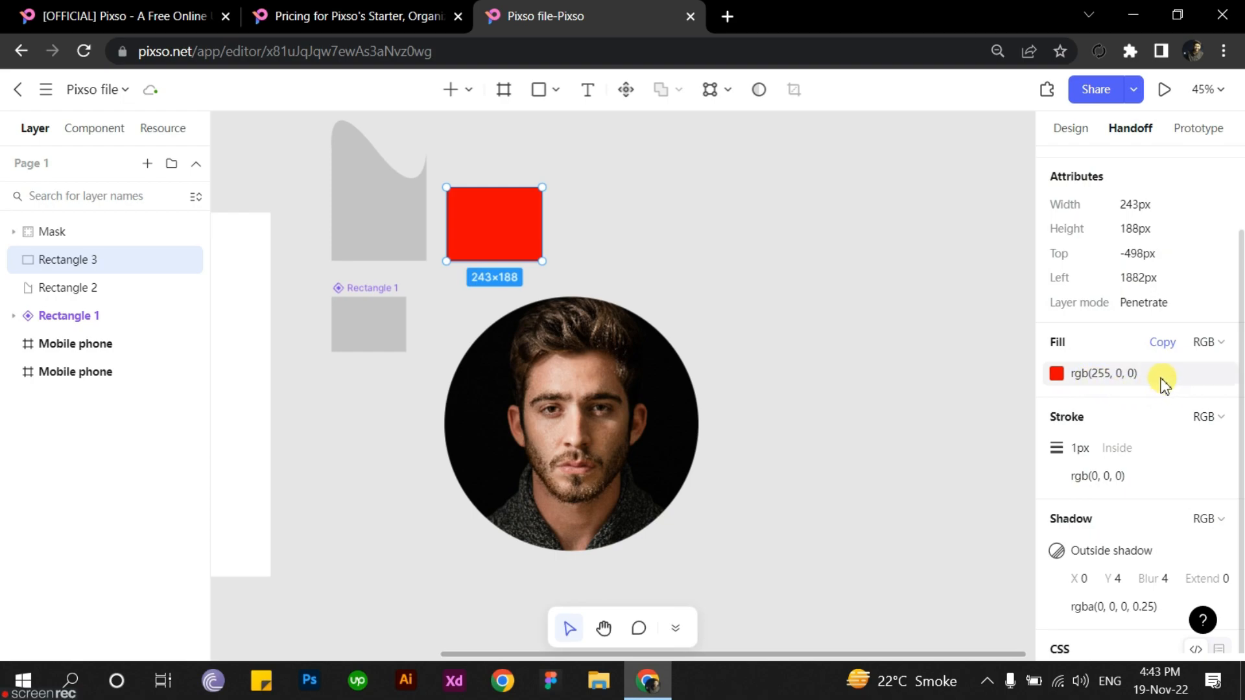
scroll(1160, 394, down, 2)
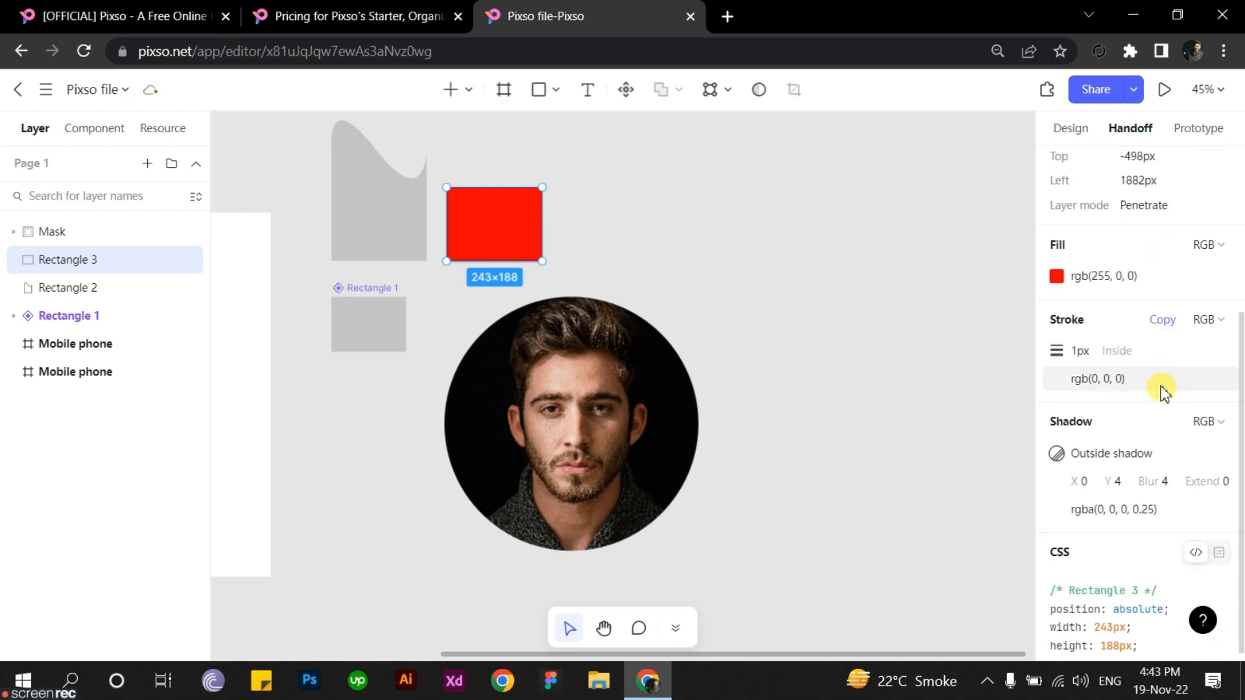
scroll(1159, 444, down, 1)
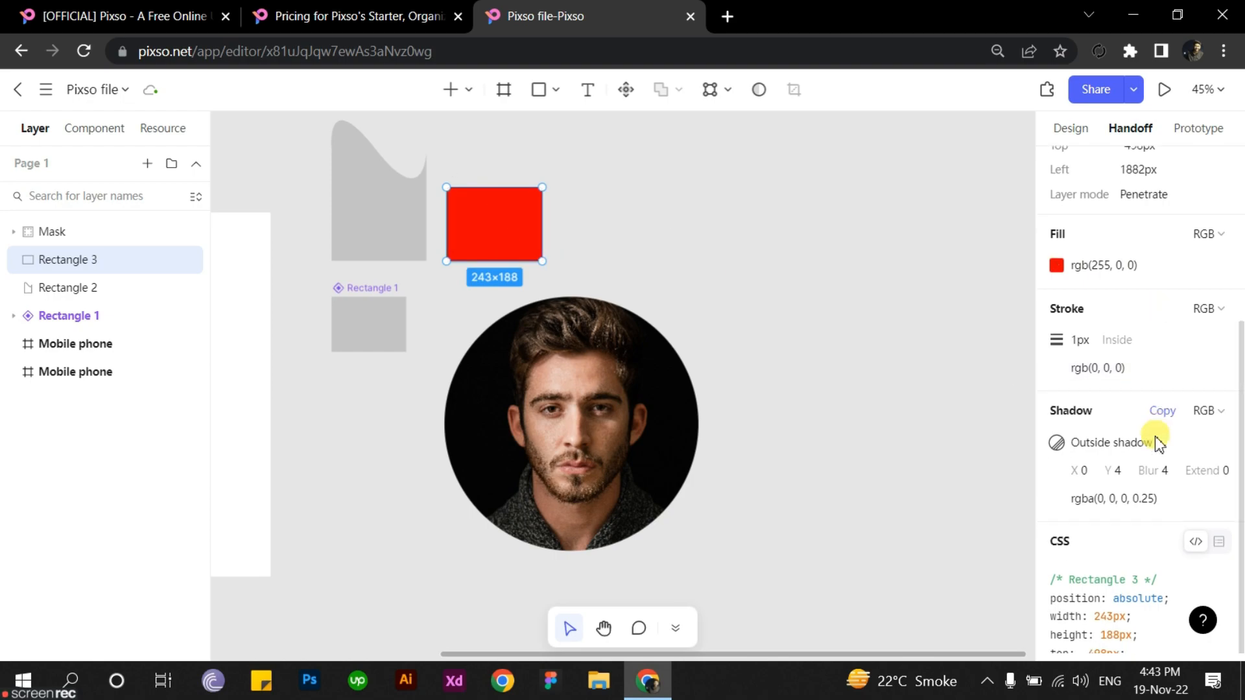
scroll(1160, 444, down, 2)
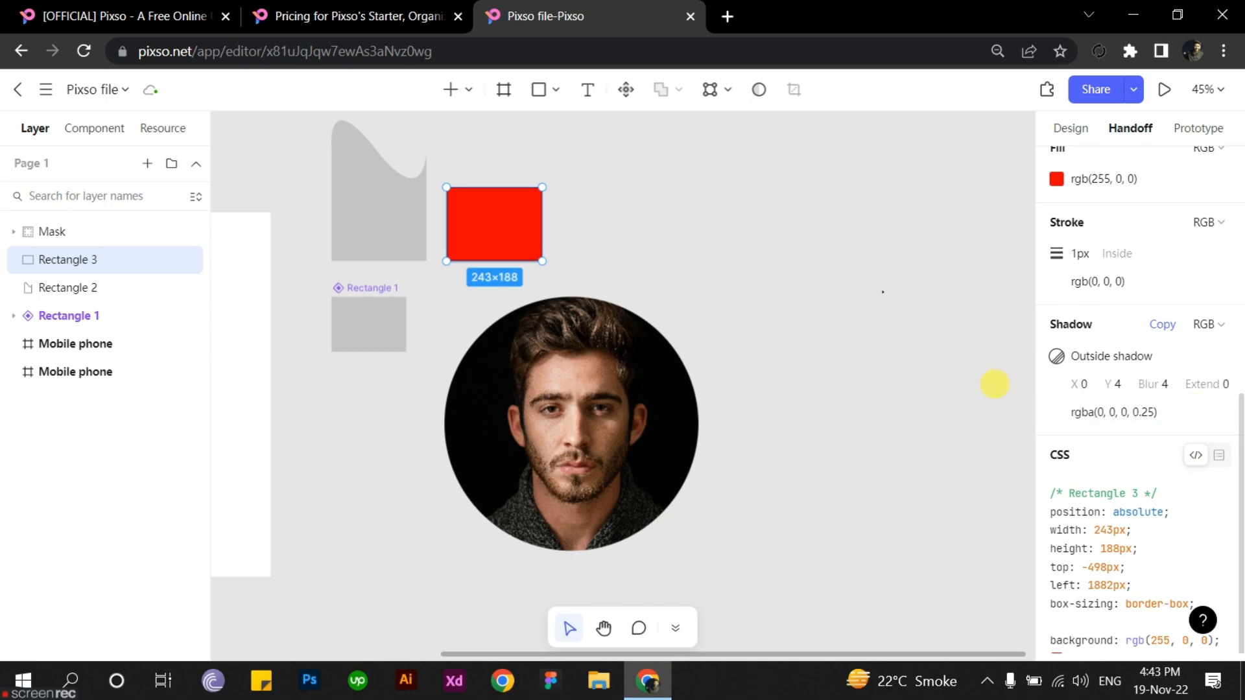
scroll(1143, 309, down, 3)
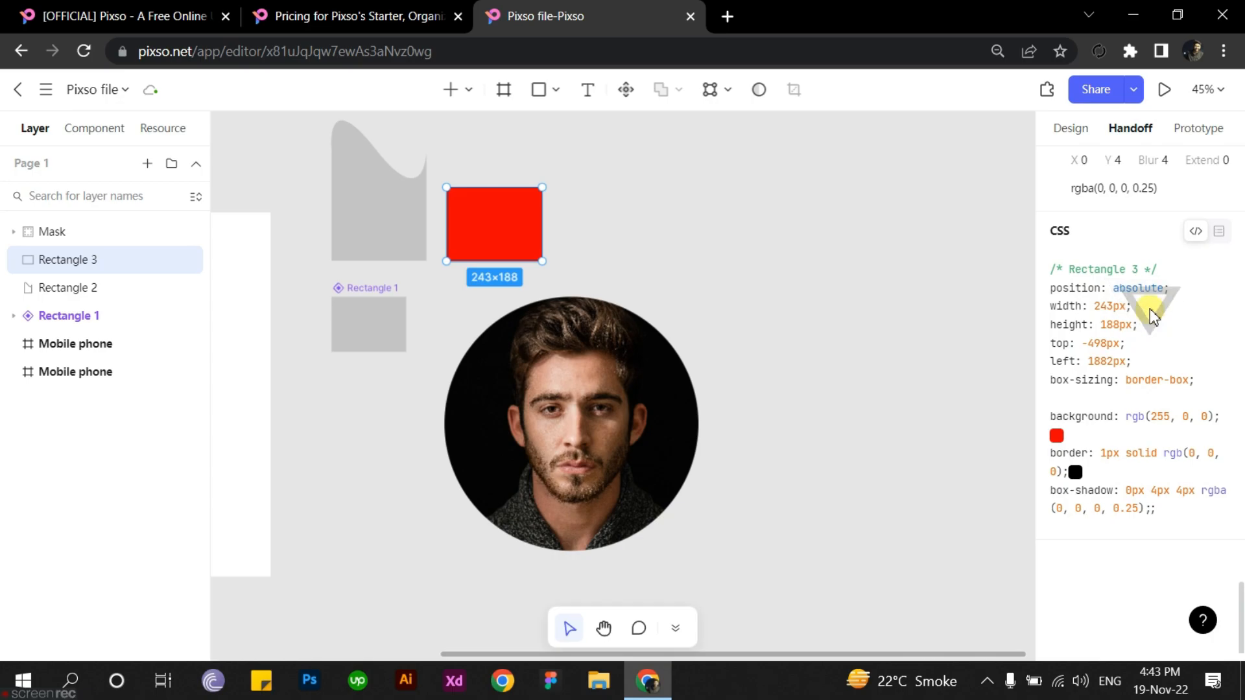
scroll(1149, 309, up, 7)
scroll(1150, 315, up, 1)
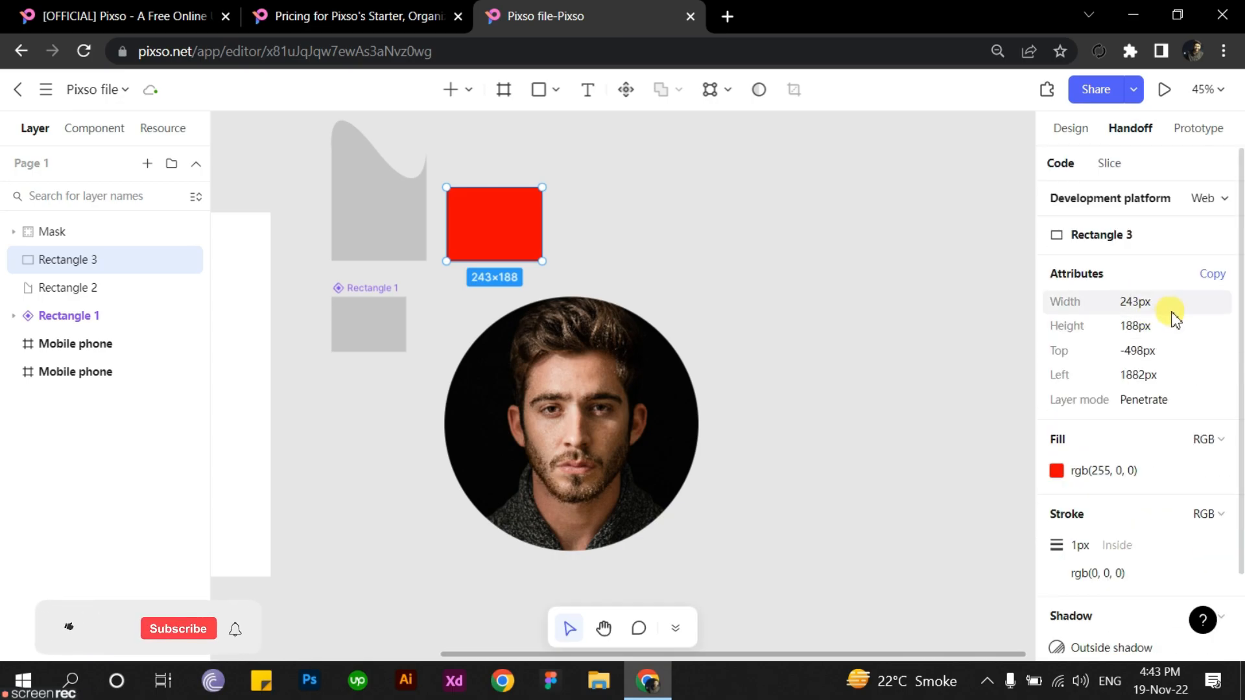
scroll(1184, 323, down, 5)
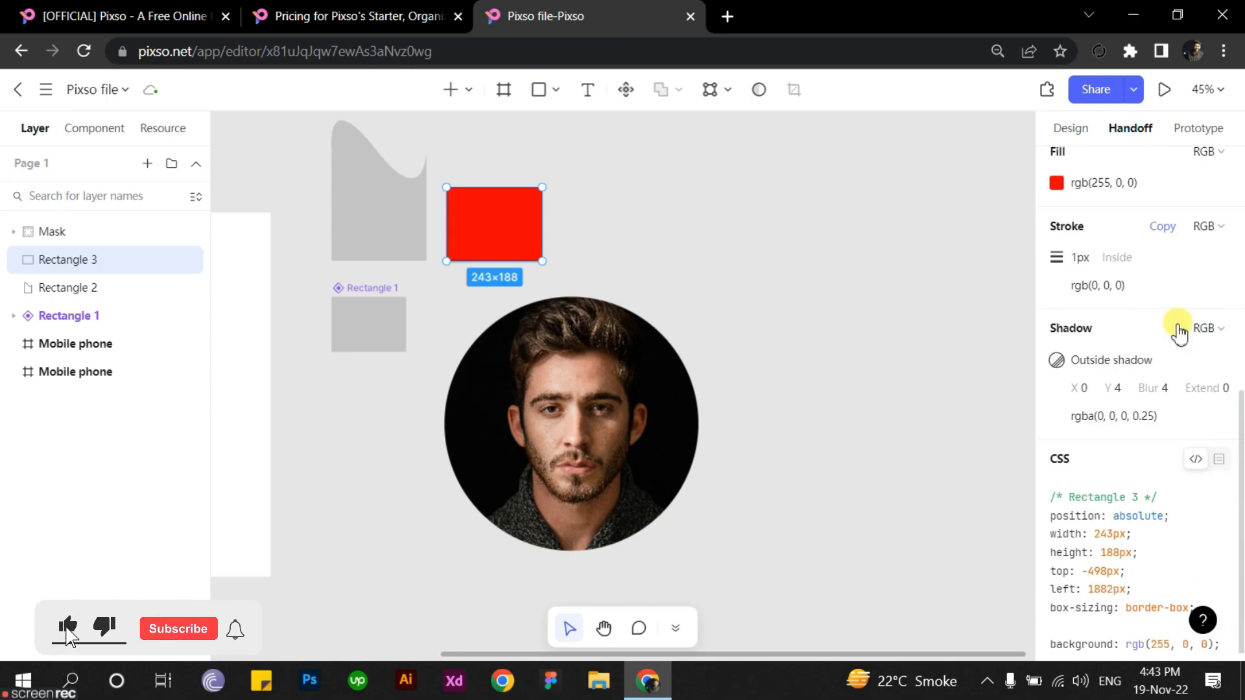
scroll(1179, 329, up, 4)
scroll(1179, 327, up, 2)
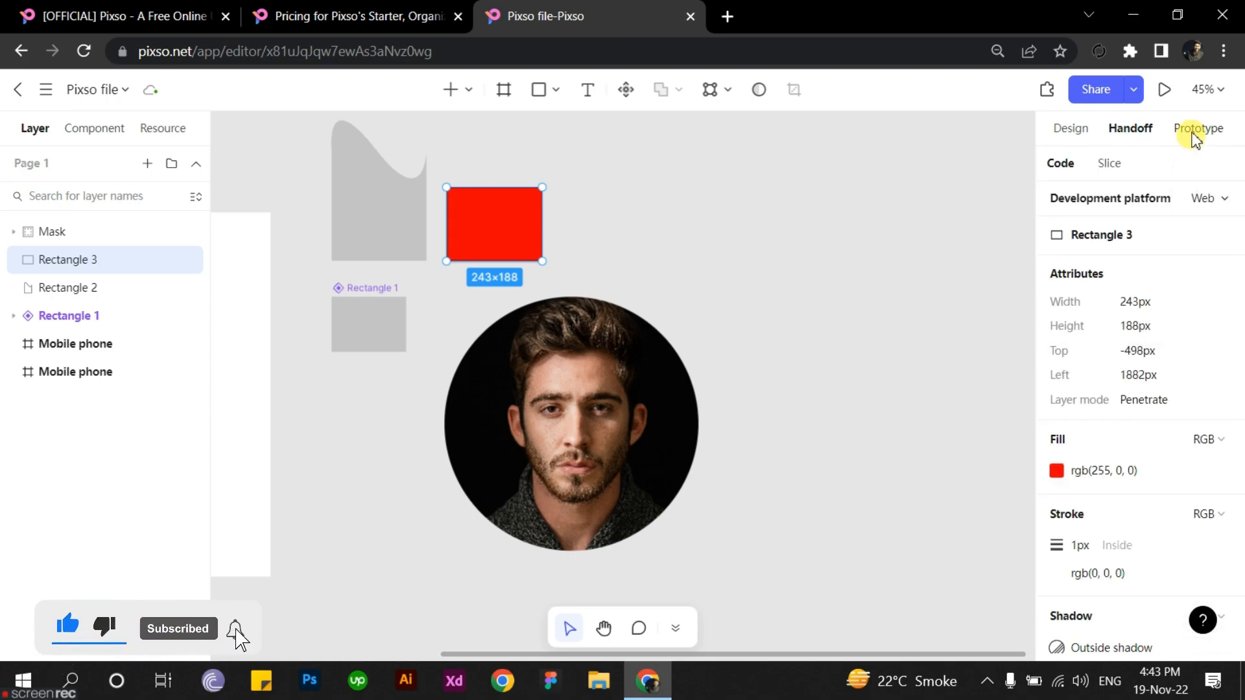
Step: Switch to prototyping and show the link from the first Mobile phone frame to the second
drag(637, 256, 863, 368)
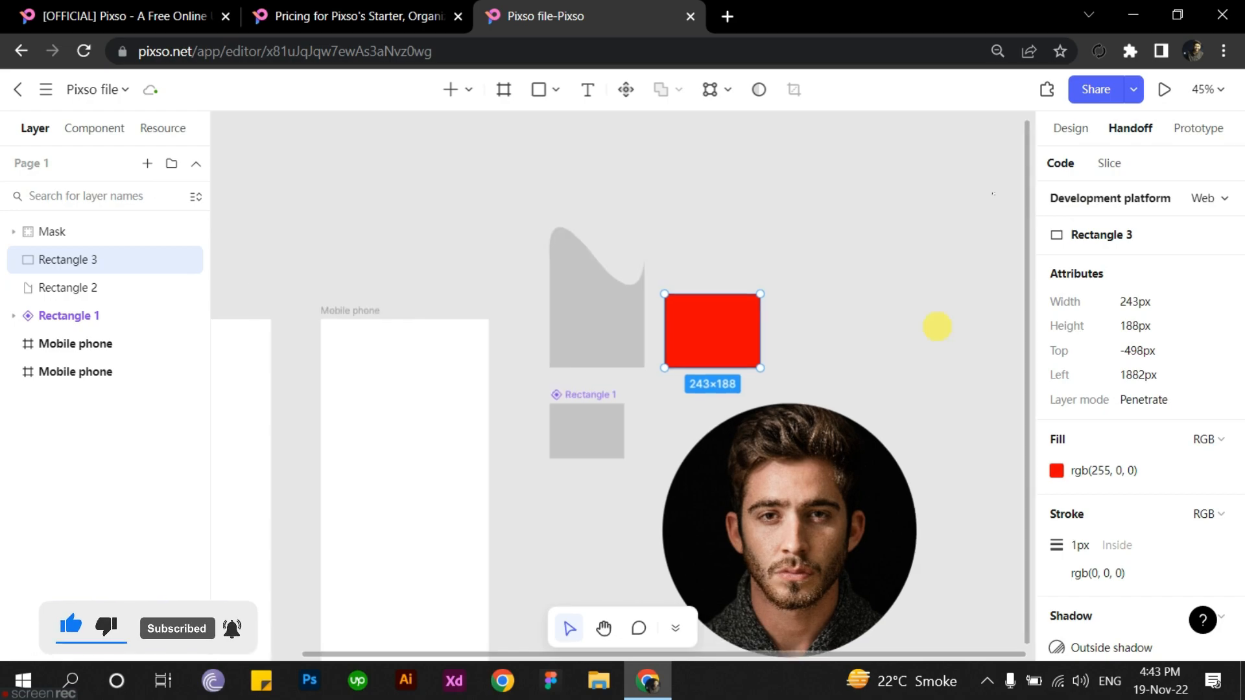
click(1203, 132)
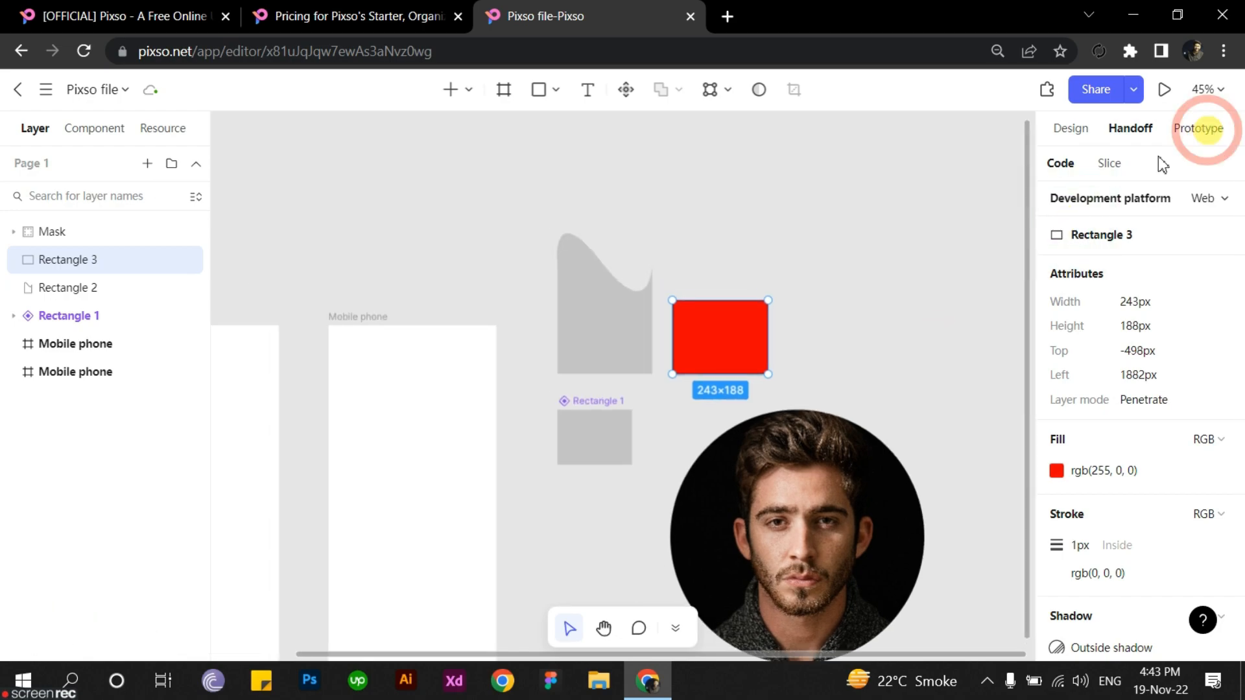
scroll(835, 342, down, 5)
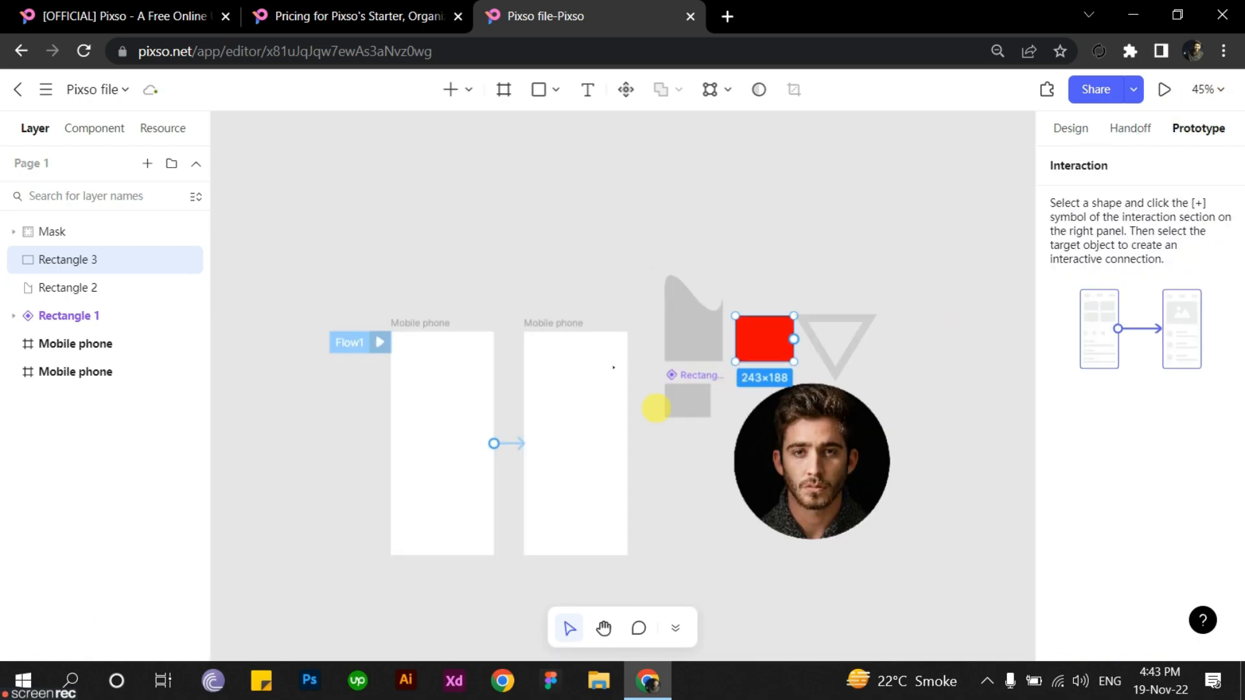
scroll(656, 409, down, 1)
drag(655, 409, 746, 293)
scroll(637, 346, up, 1)
scroll(637, 345, up, 5)
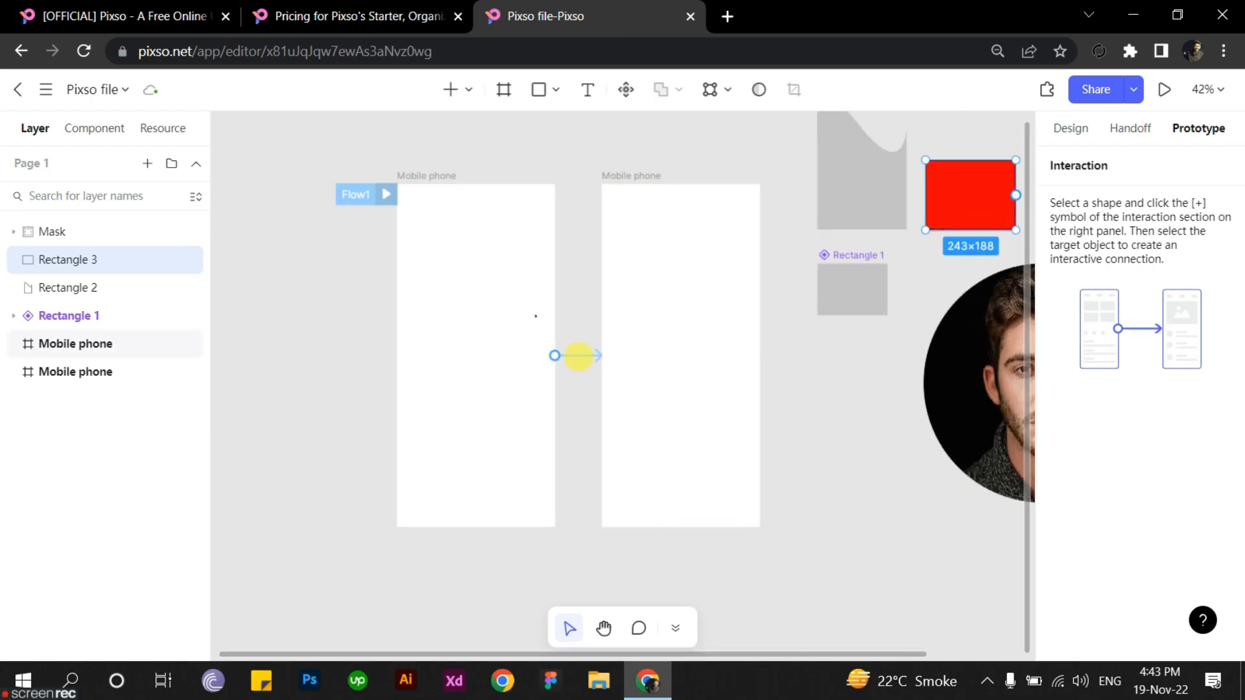
click(579, 356)
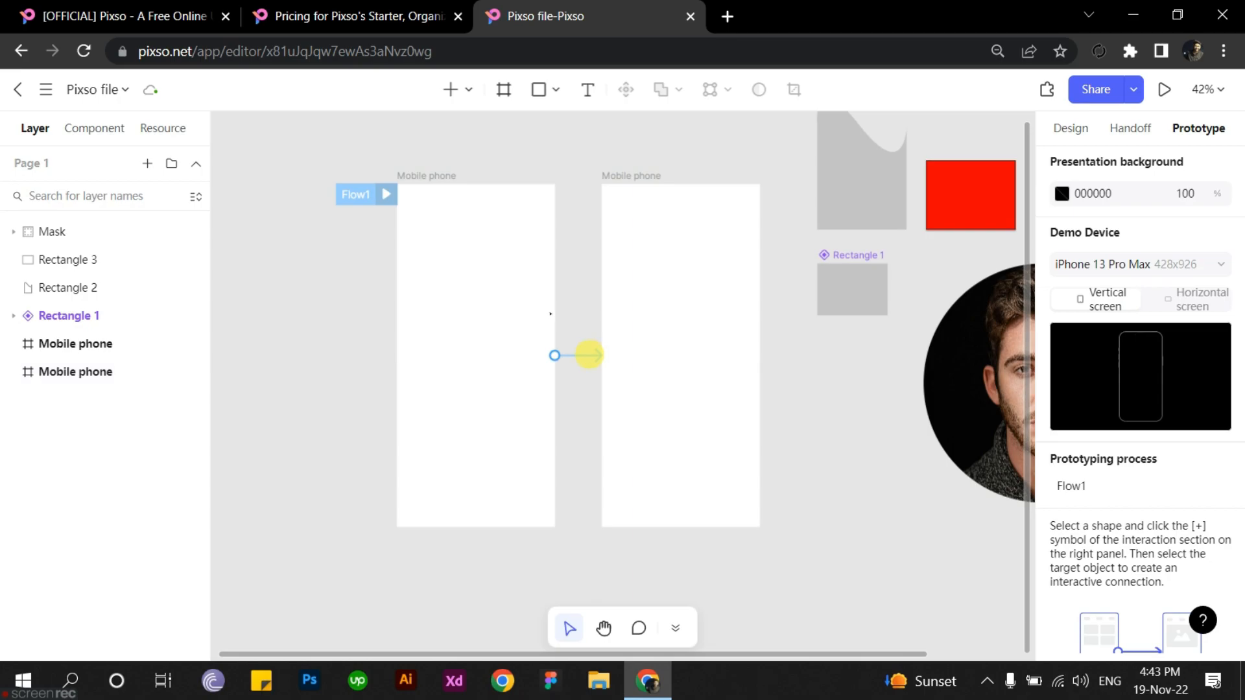
click(426, 175)
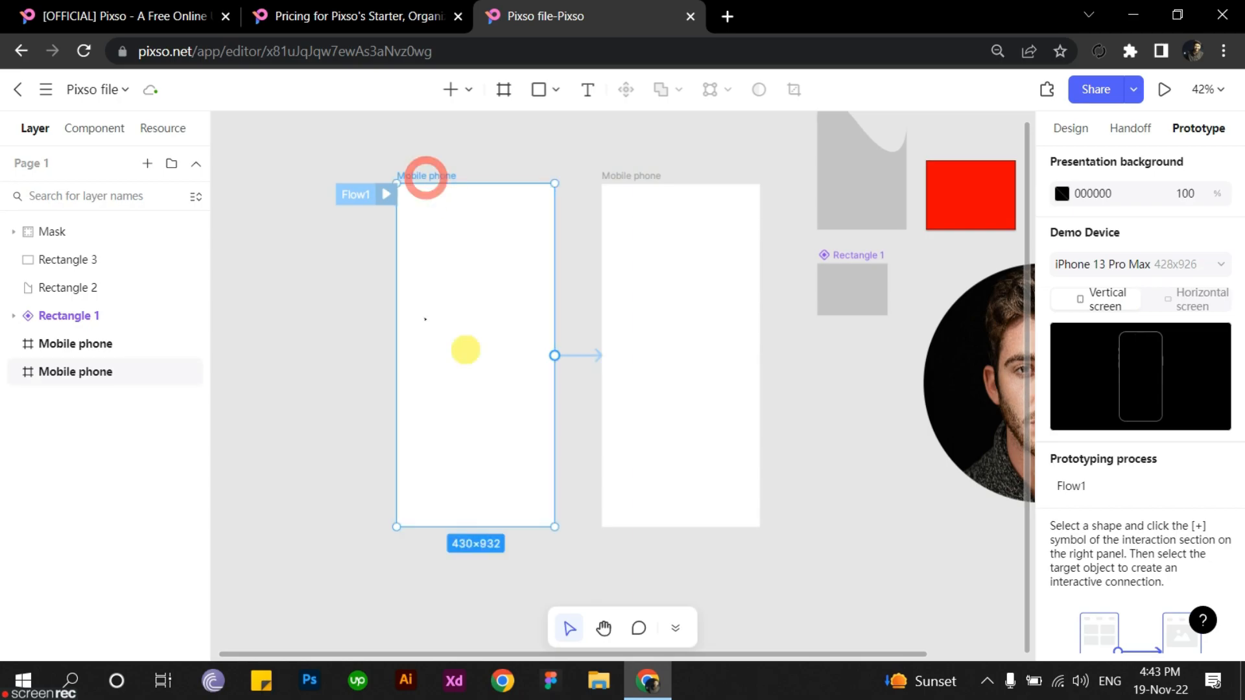
drag(554, 355, 623, 370)
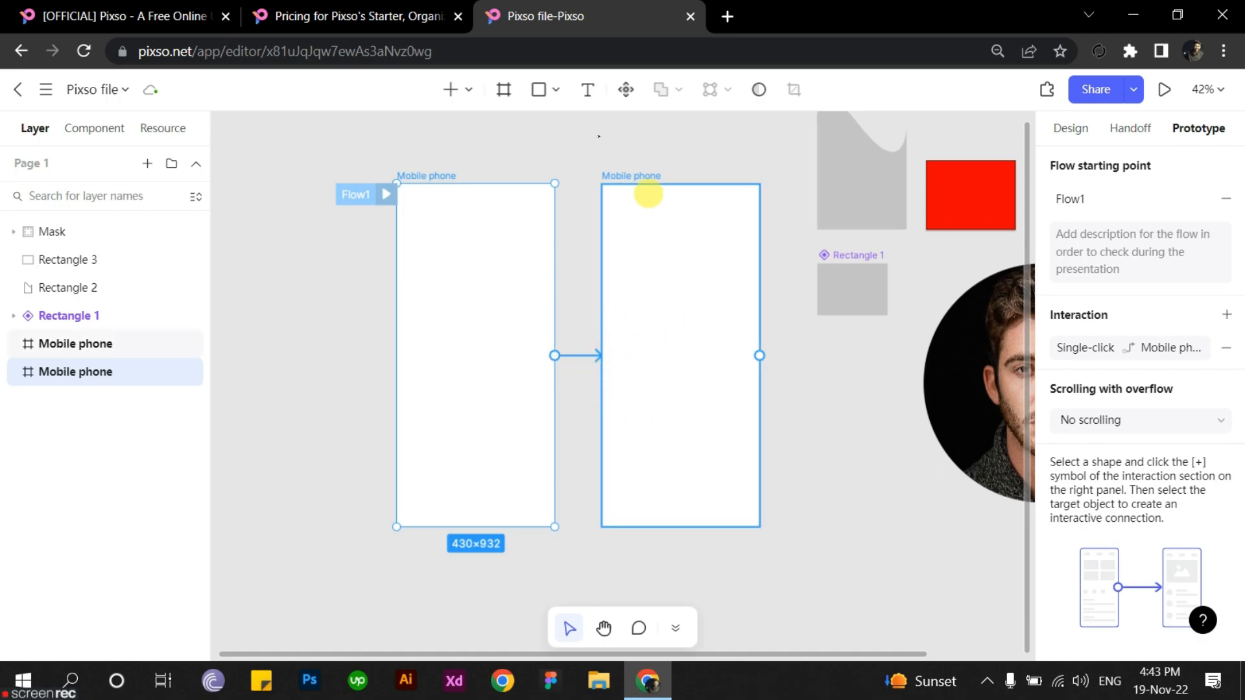
Step: Delete the second Mobile phone frame and place a duplicate of the remaining frame beside it
click(638, 176)
key(Delete)
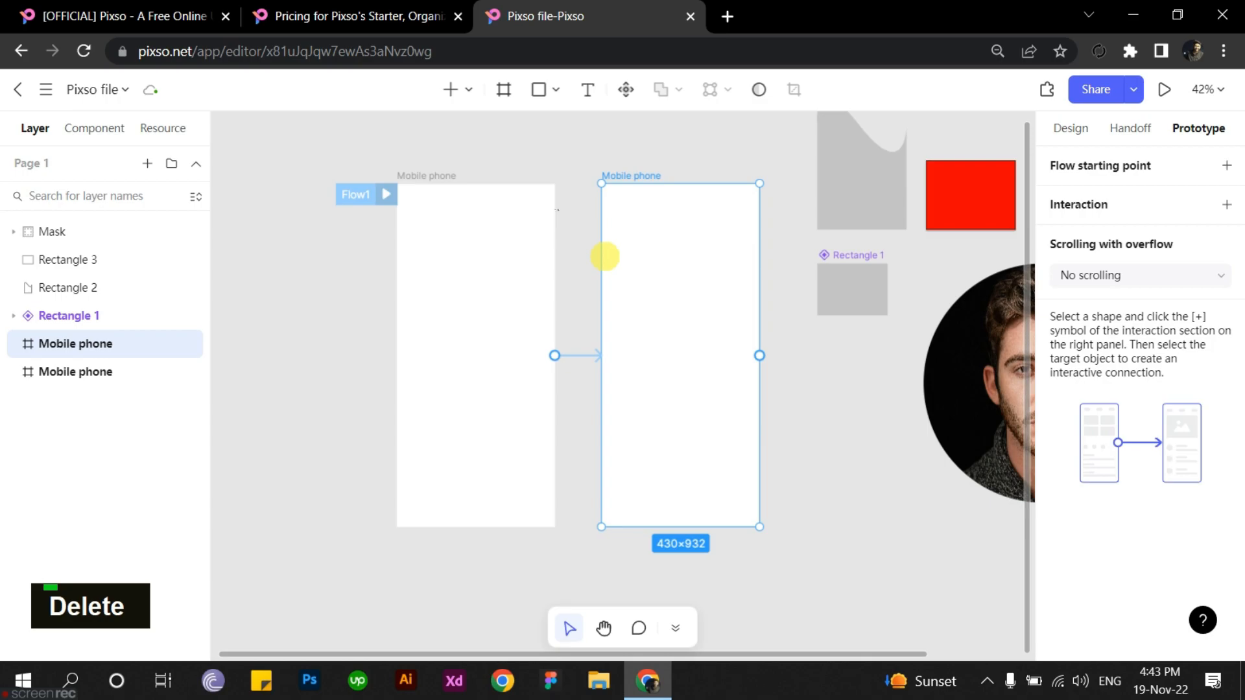
click(432, 172)
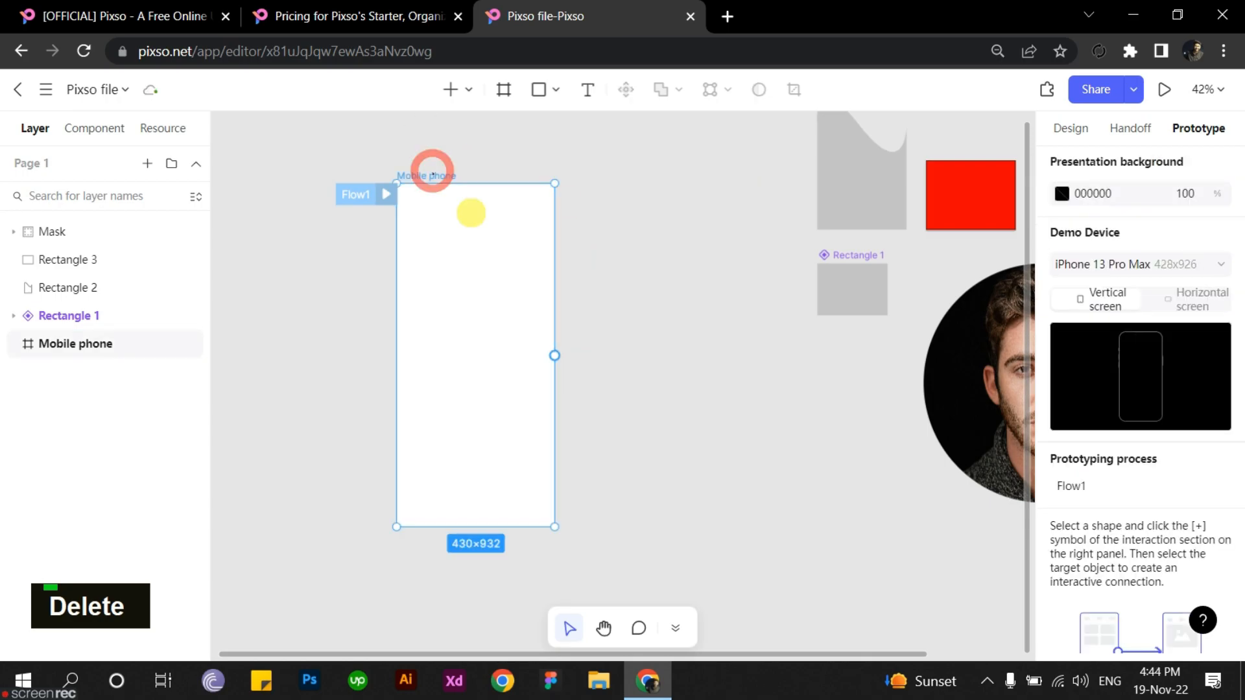
drag(431, 171, 352, 172)
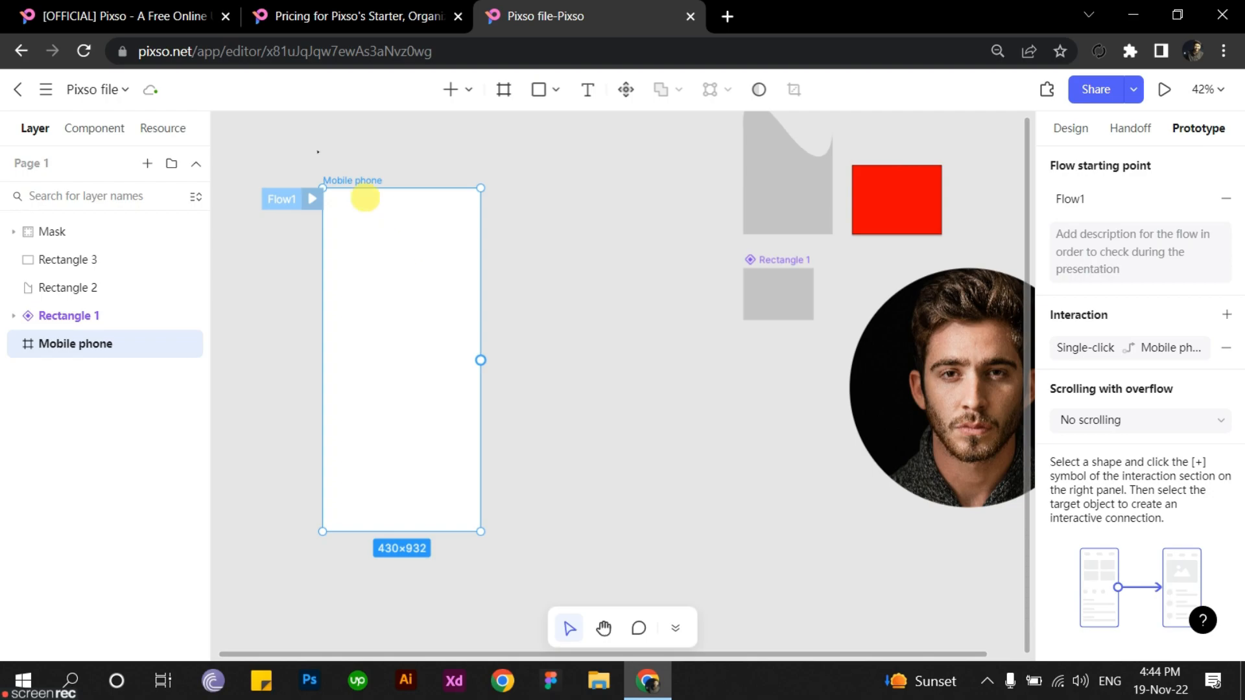
drag(356, 183, 537, 187)
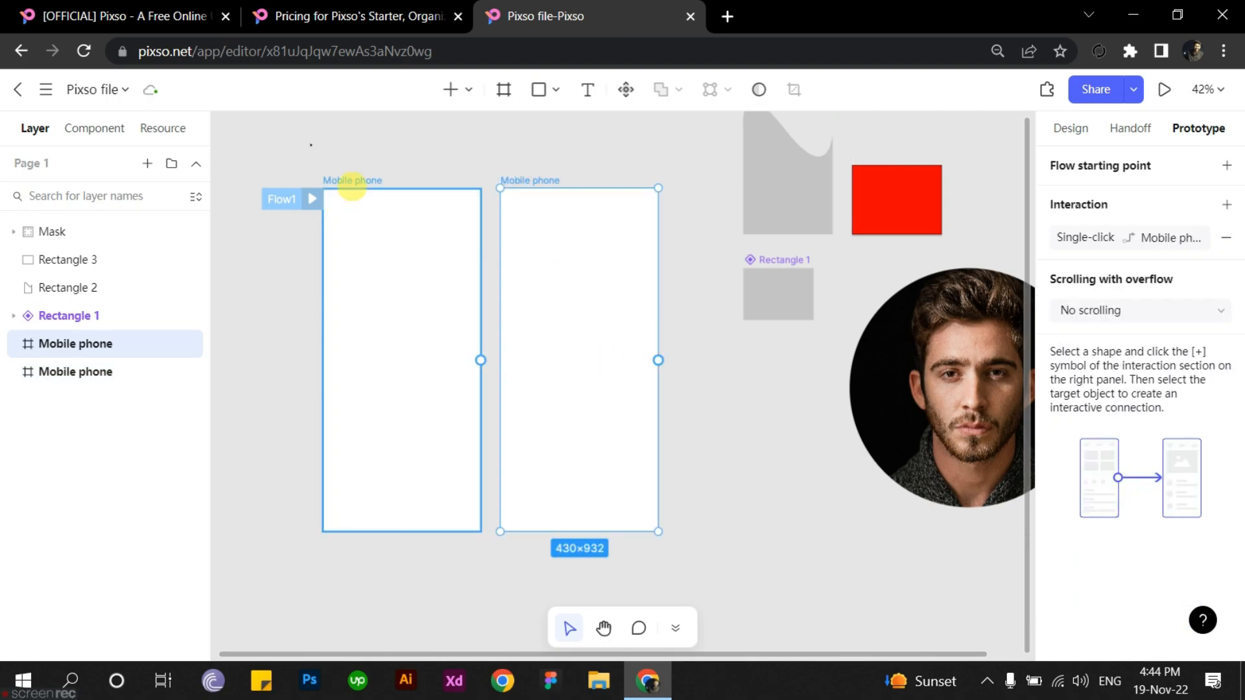
Step: Link the first Mobile phone frame to its duplicate with a Single-click, Redirect to interaction and review the trigger options
click(350, 184)
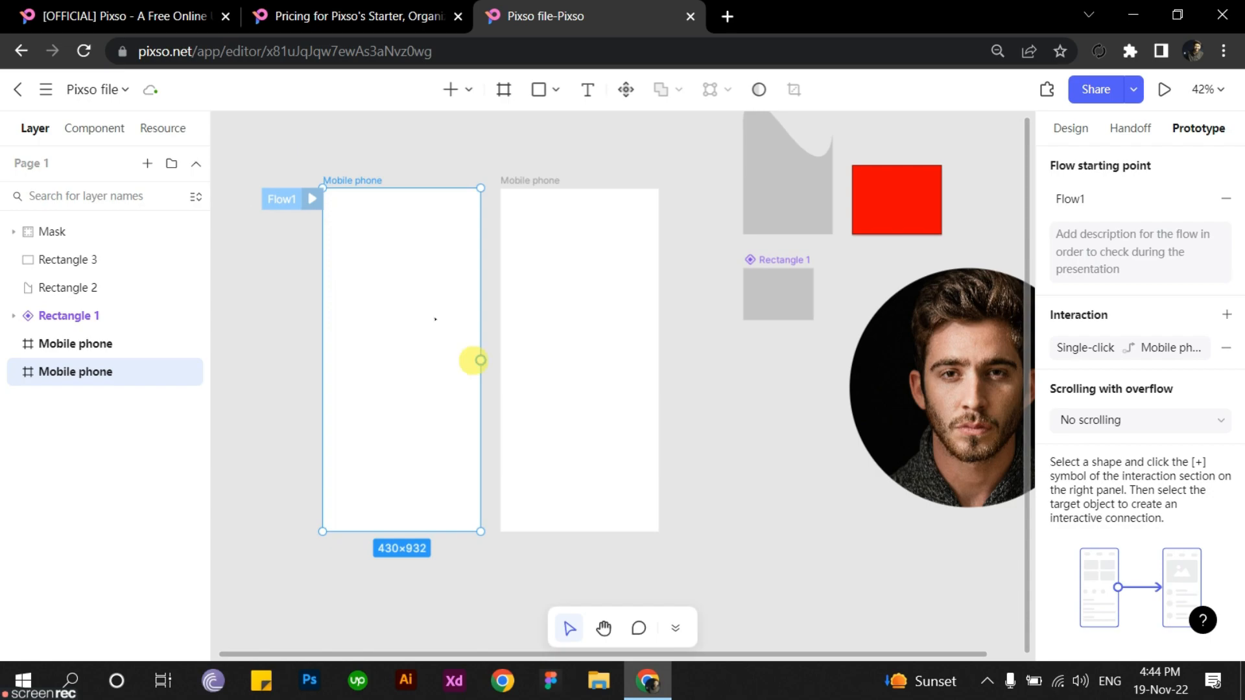
drag(480, 360, 539, 373)
drag(585, 415, 586, 415)
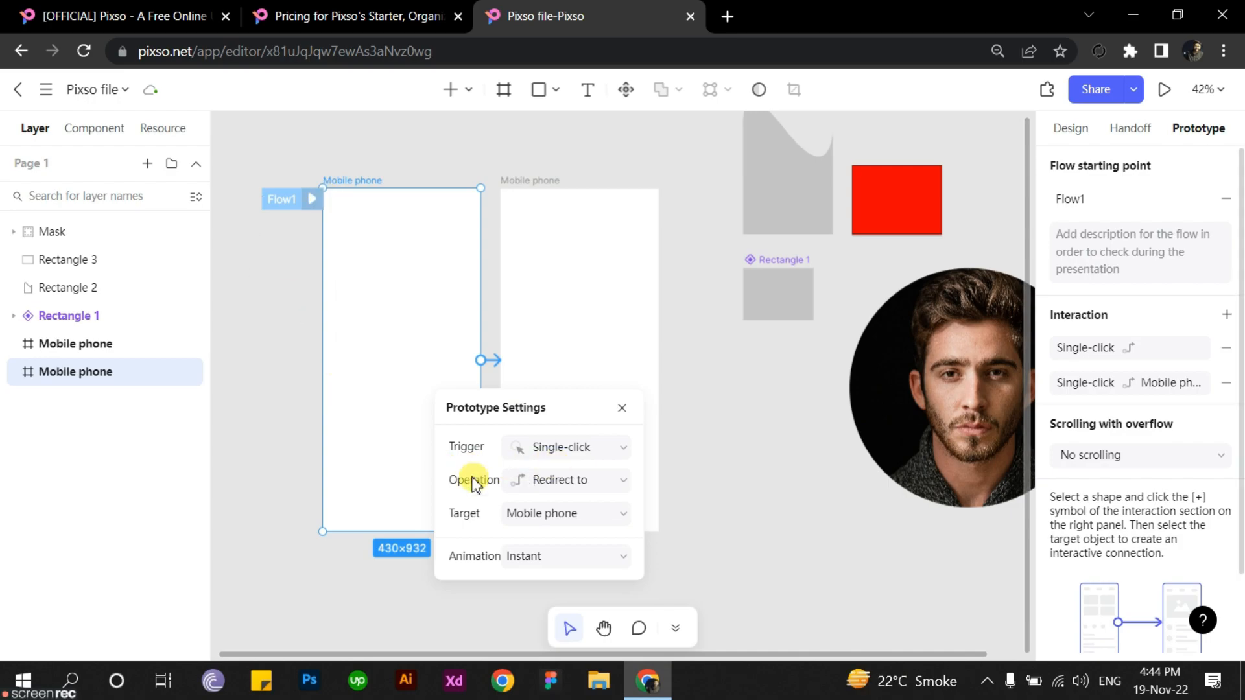
click(618, 450)
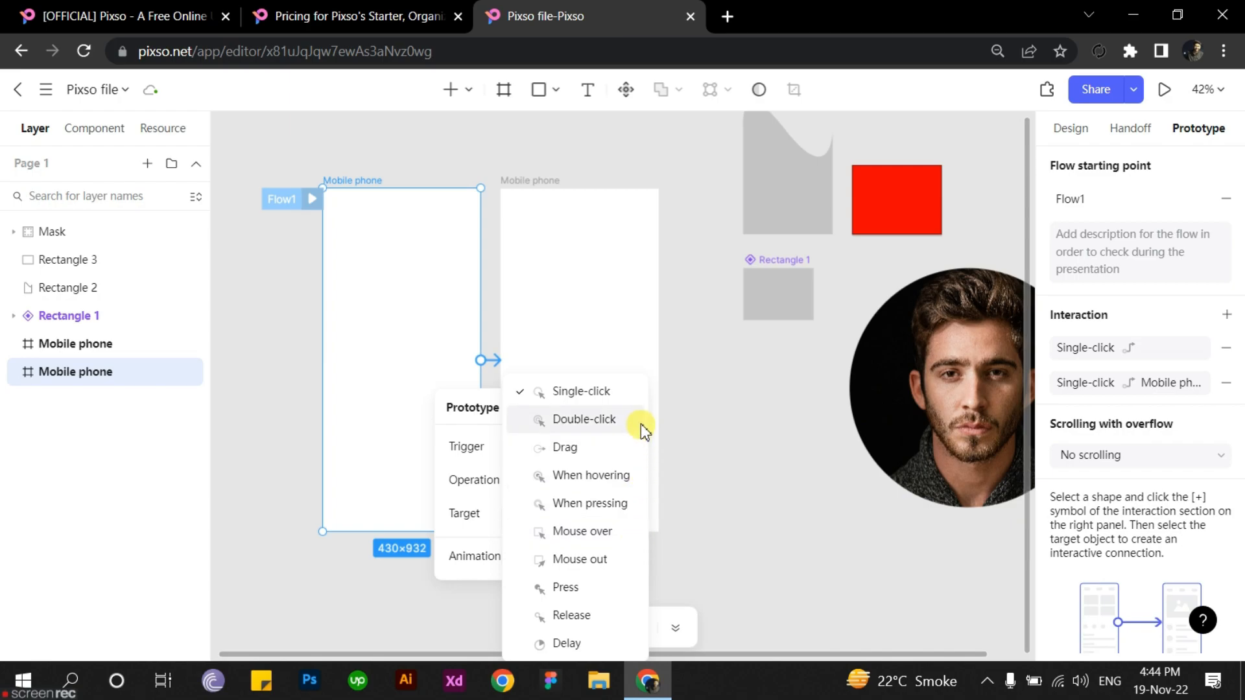
click(492, 462)
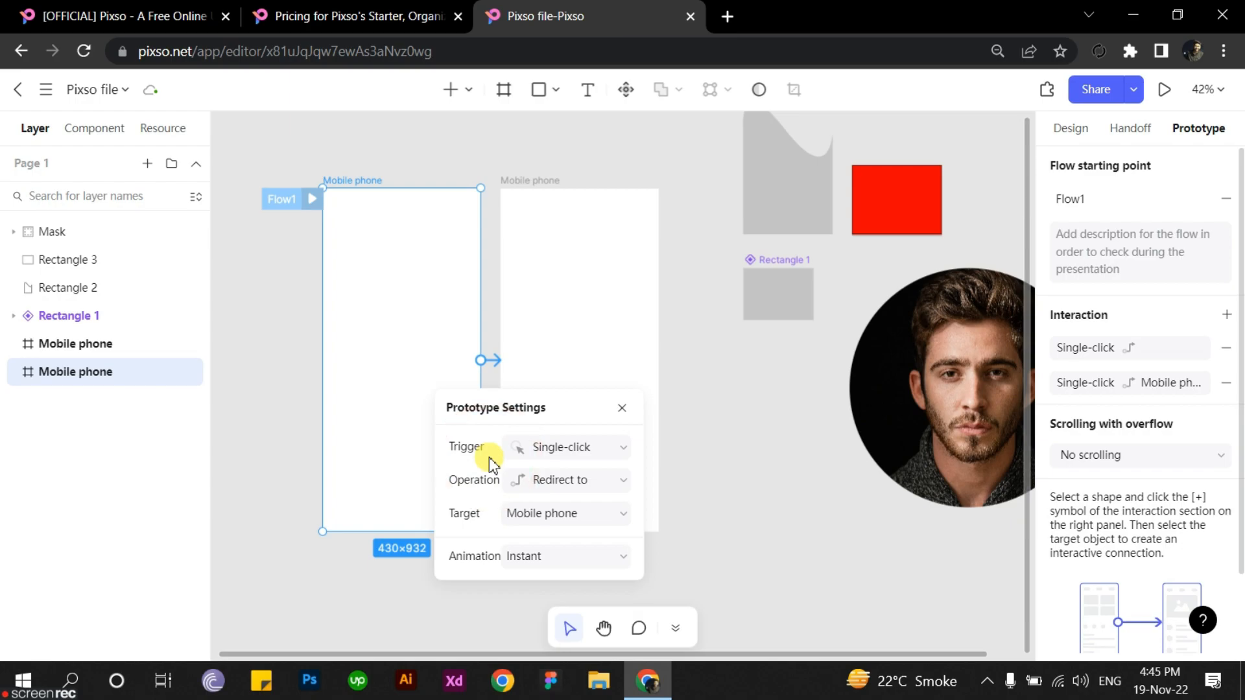
Step: Review the operation and animation options of the prototype interactions, and link the second Mobile phone frame back to the first
click(621, 481)
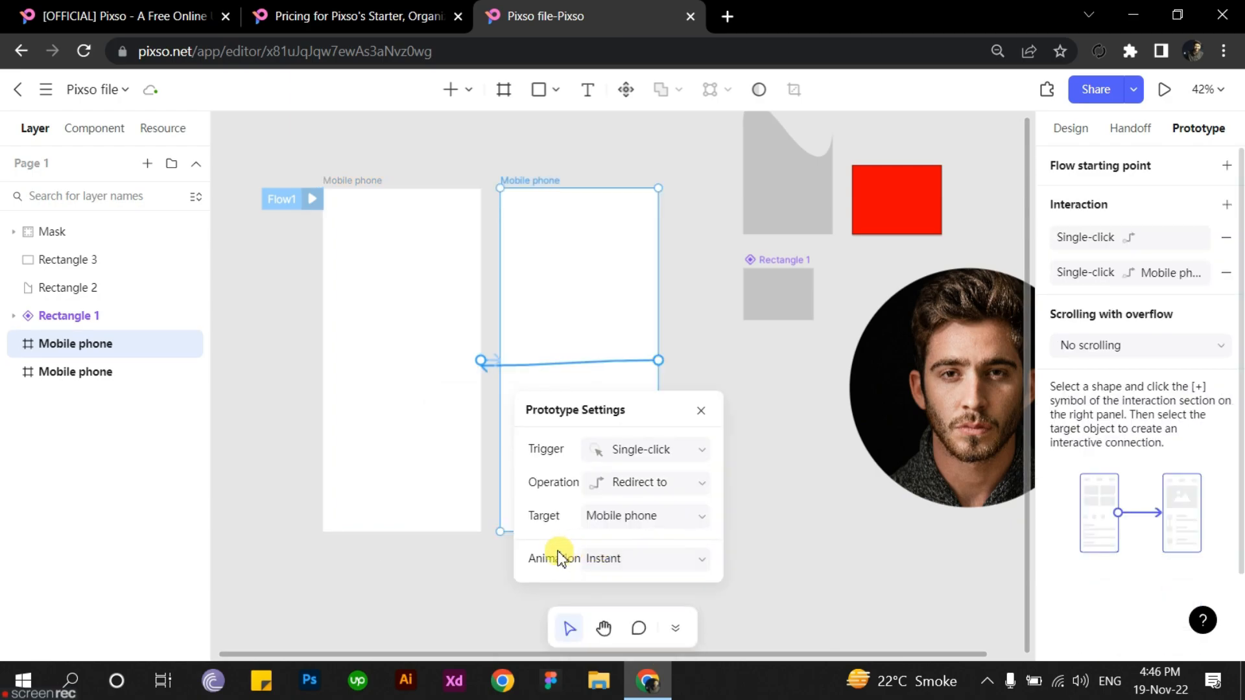
click(703, 561)
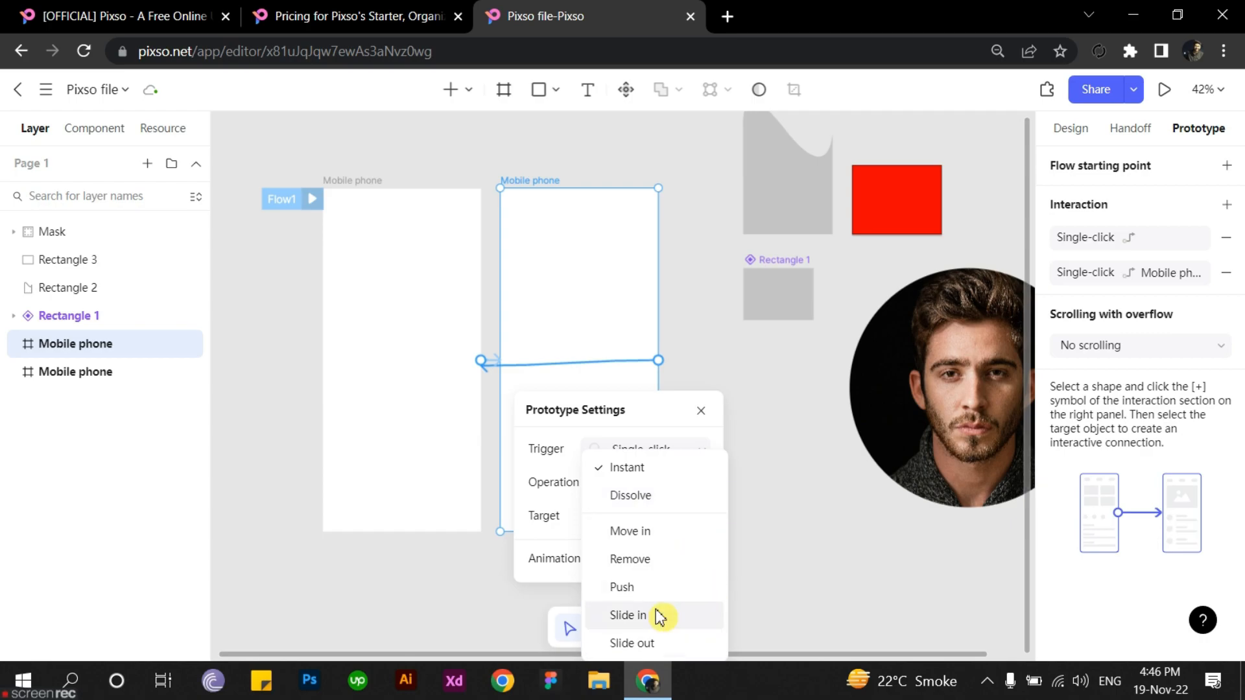
click(563, 539)
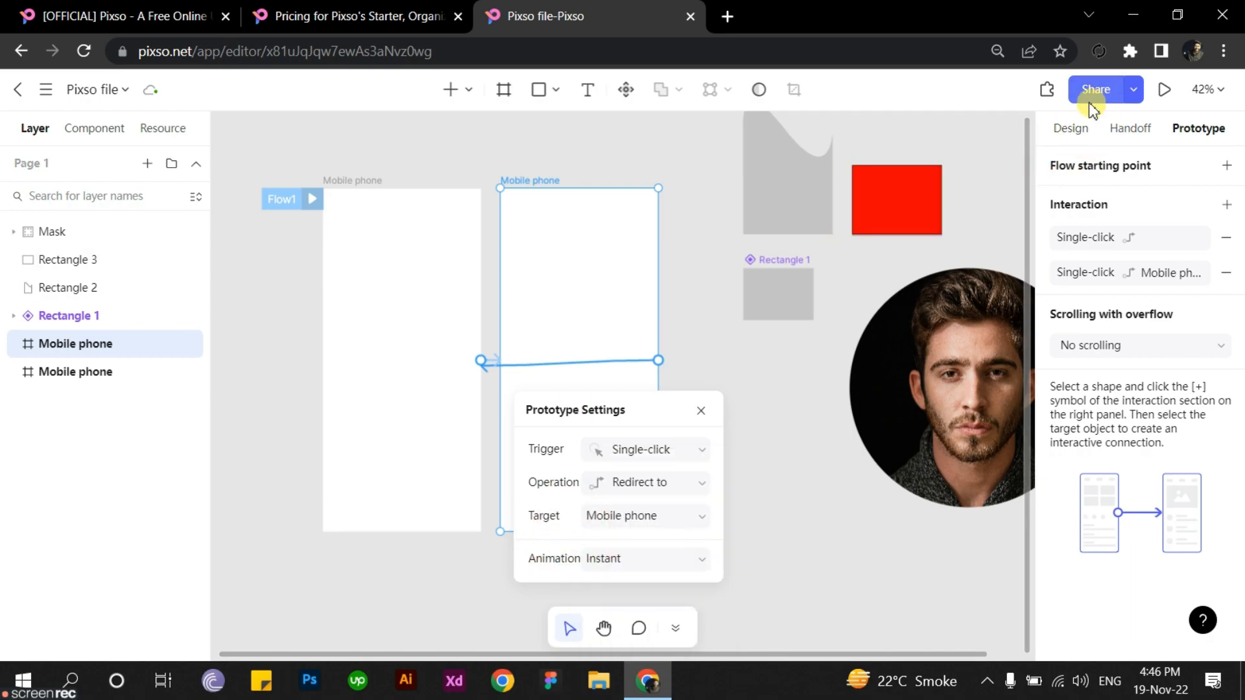
Step: Look at the extra sharing options, including Publish to community, and close them again
click(1132, 93)
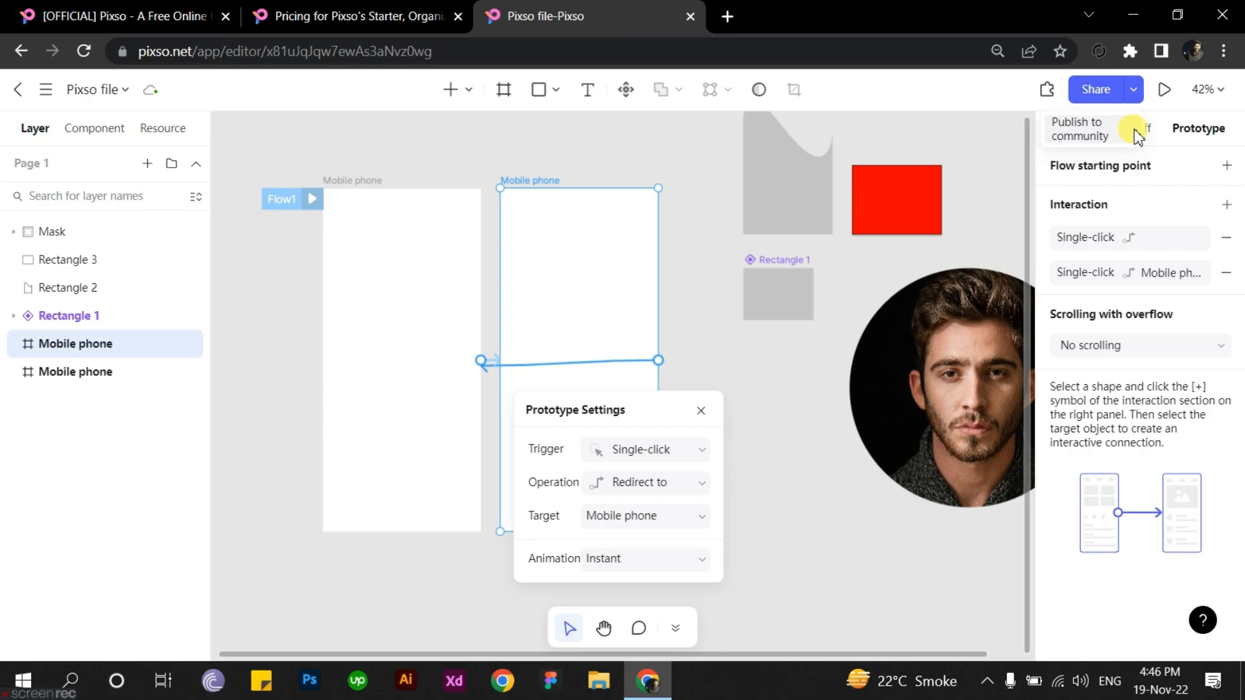
click(1139, 93)
click(1136, 92)
click(1136, 92)
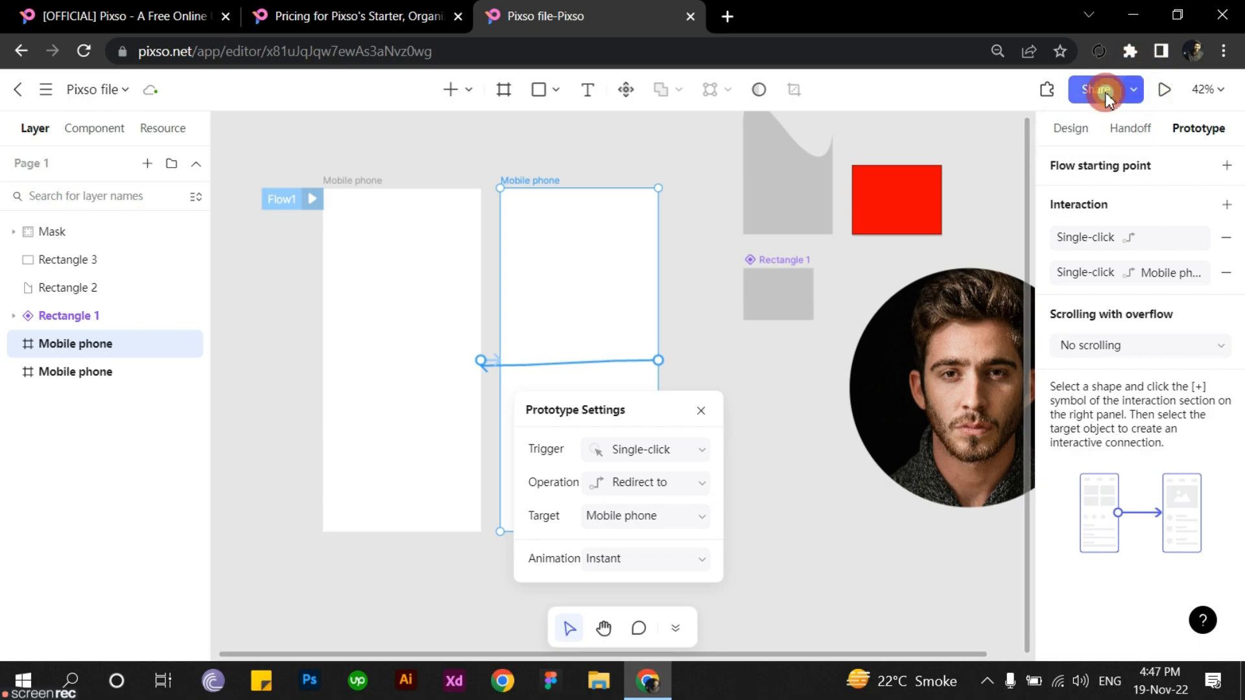
Step: Open the file's sharing settings with link invitation enabled and review the access options for the link
click(1106, 93)
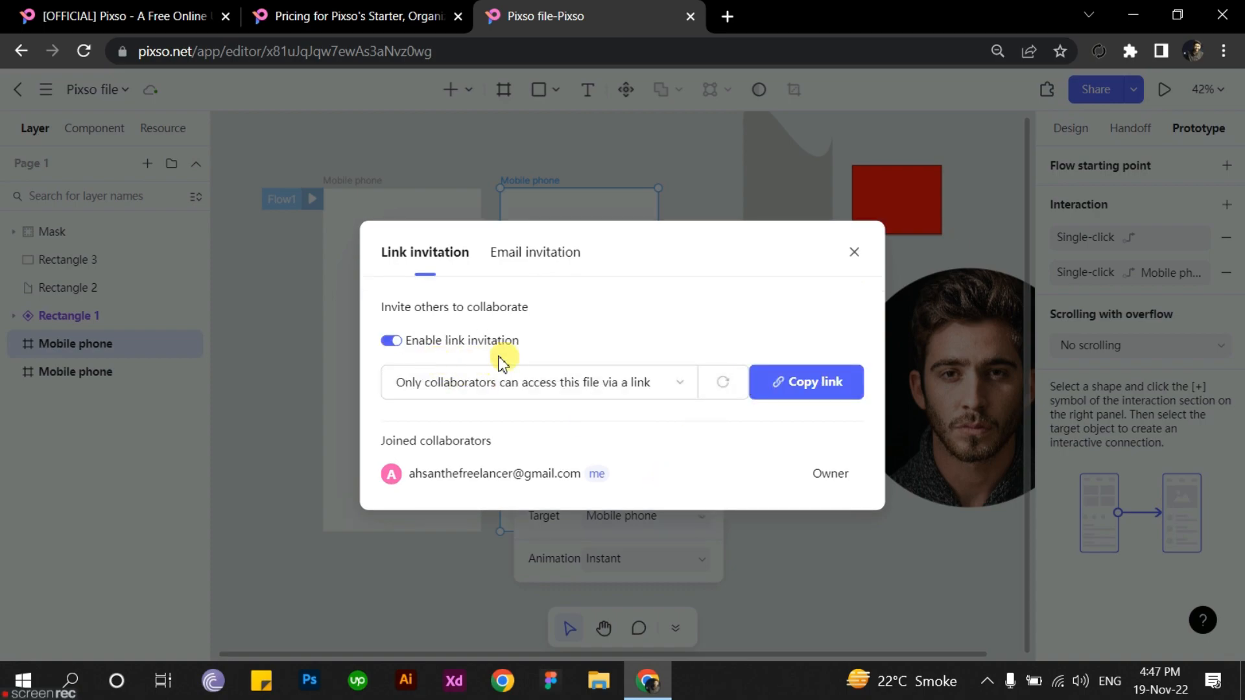
click(389, 344)
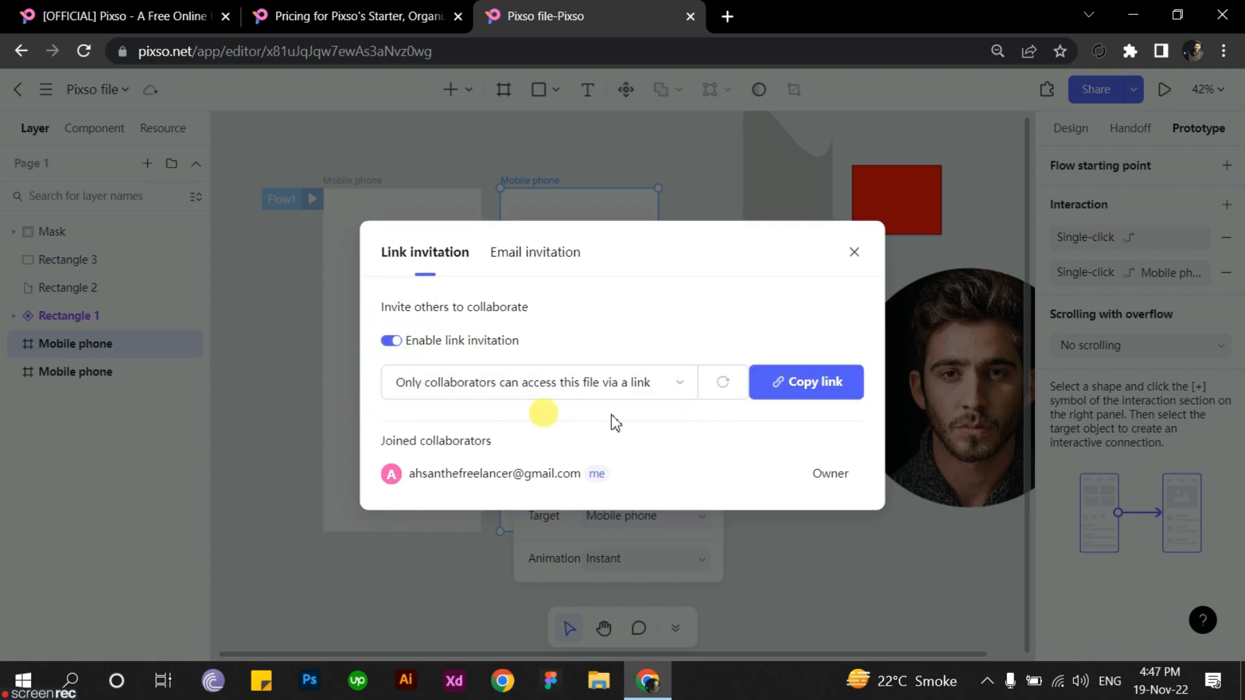
click(676, 388)
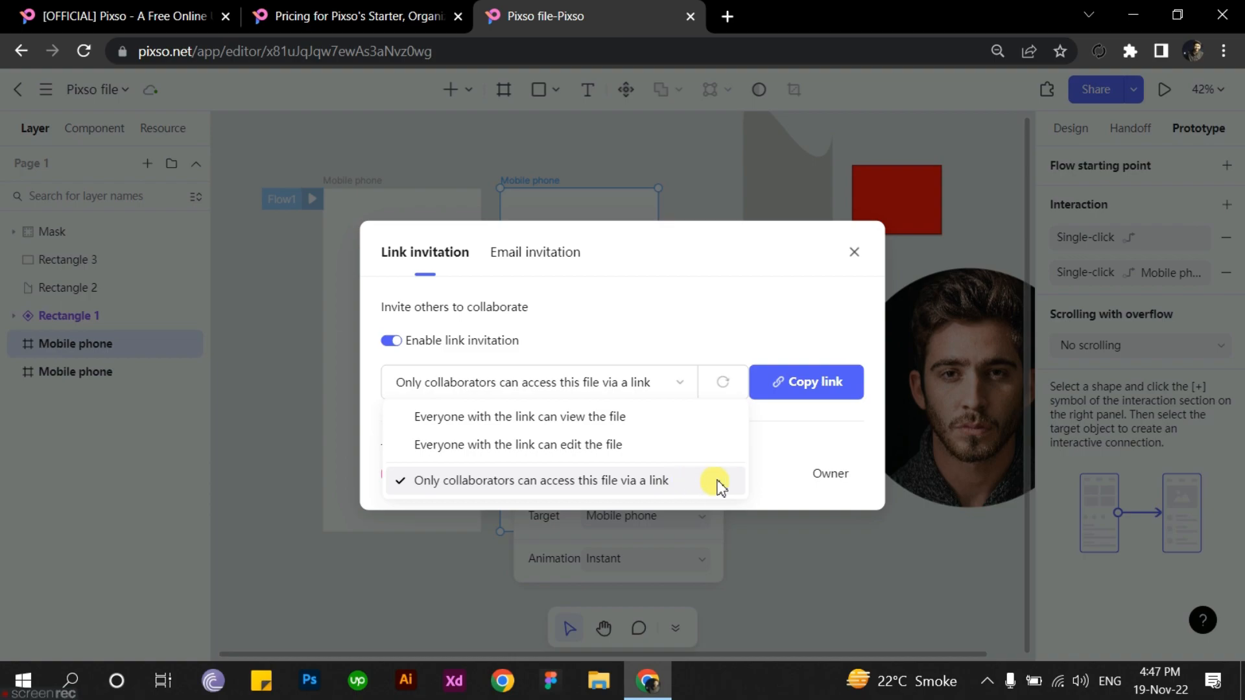
click(751, 448)
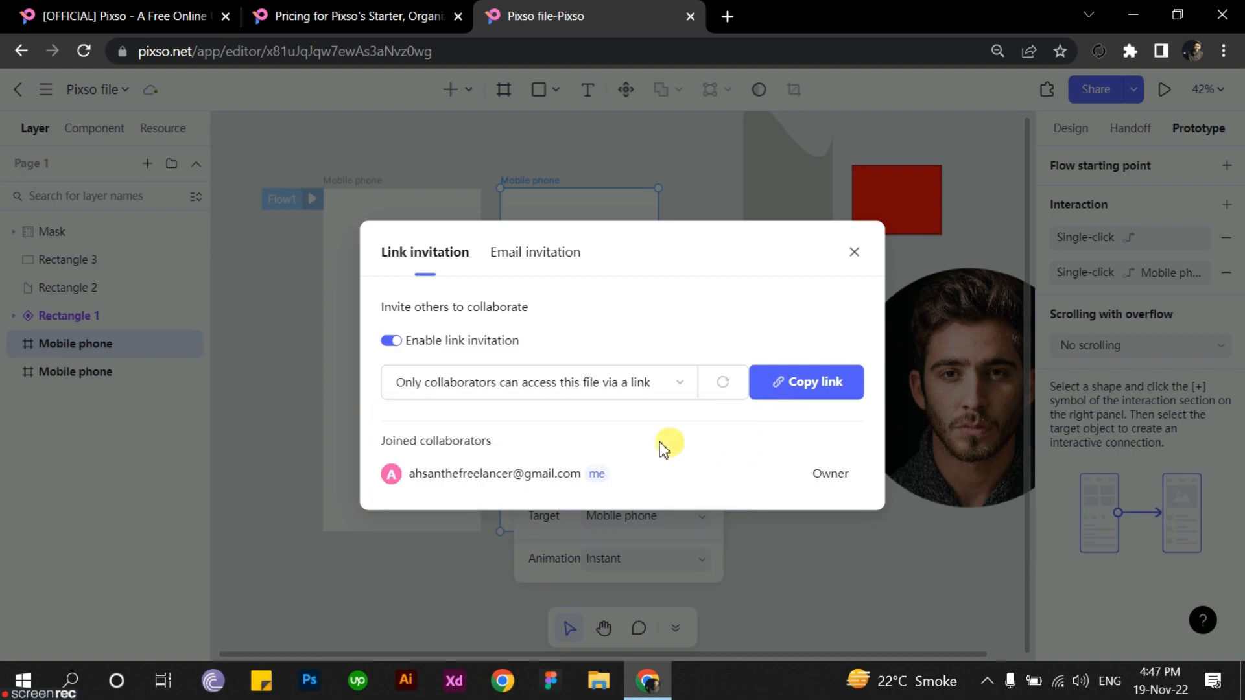
Step: Review the email invitation and its Viewer and Editor roles, and close the sharing settings
click(551, 253)
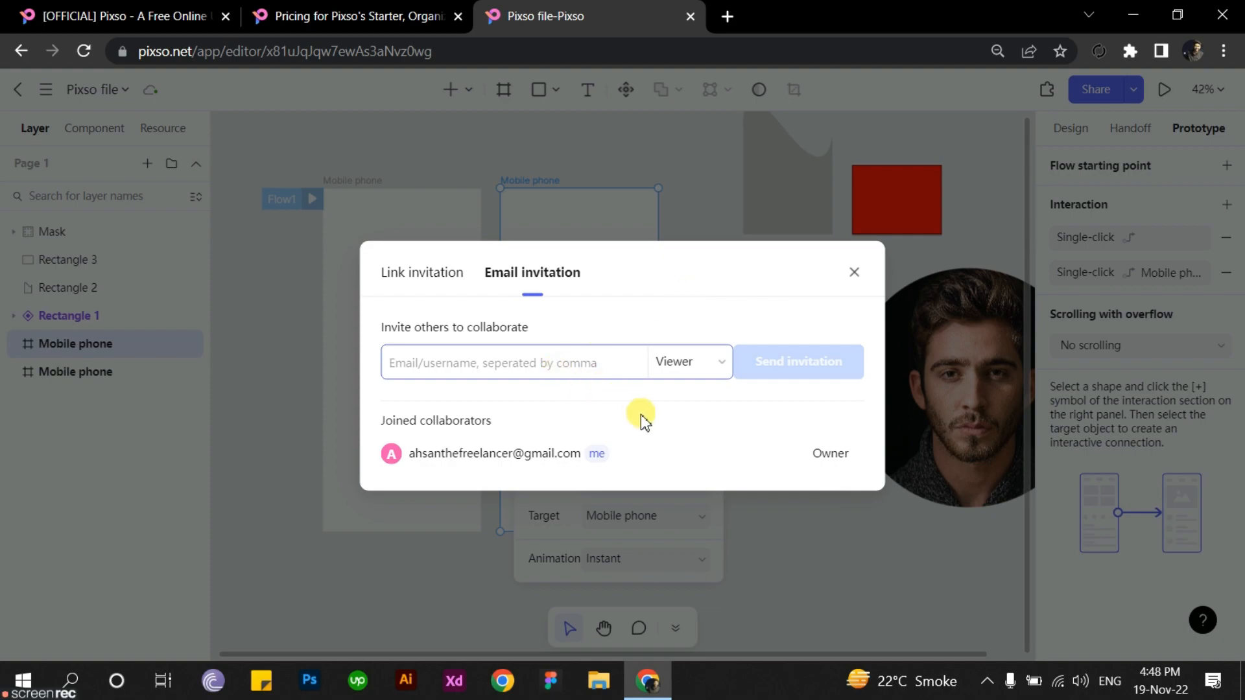
click(722, 367)
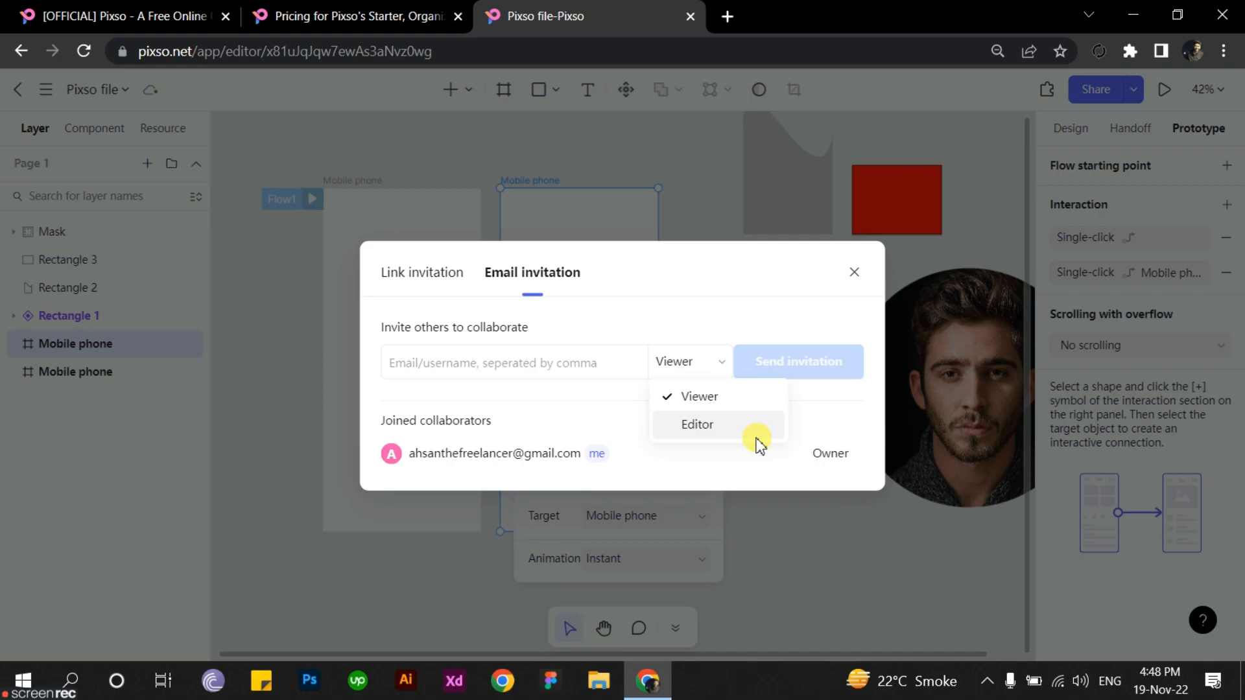
click(738, 466)
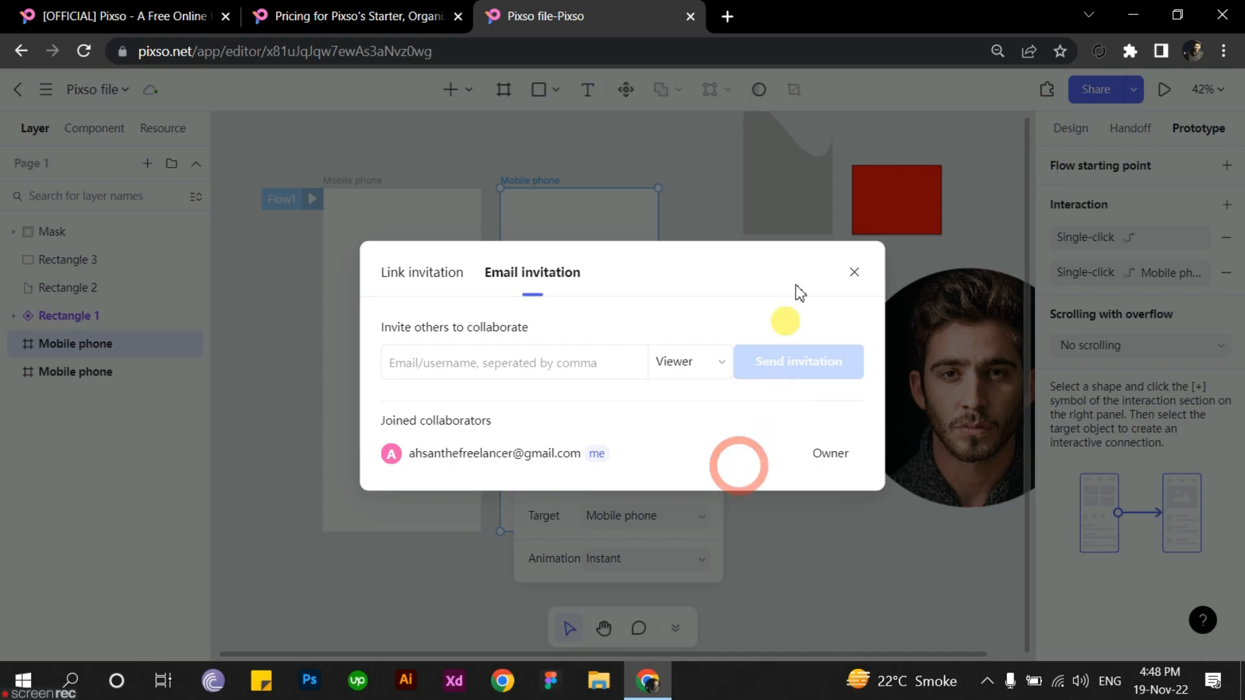
click(855, 273)
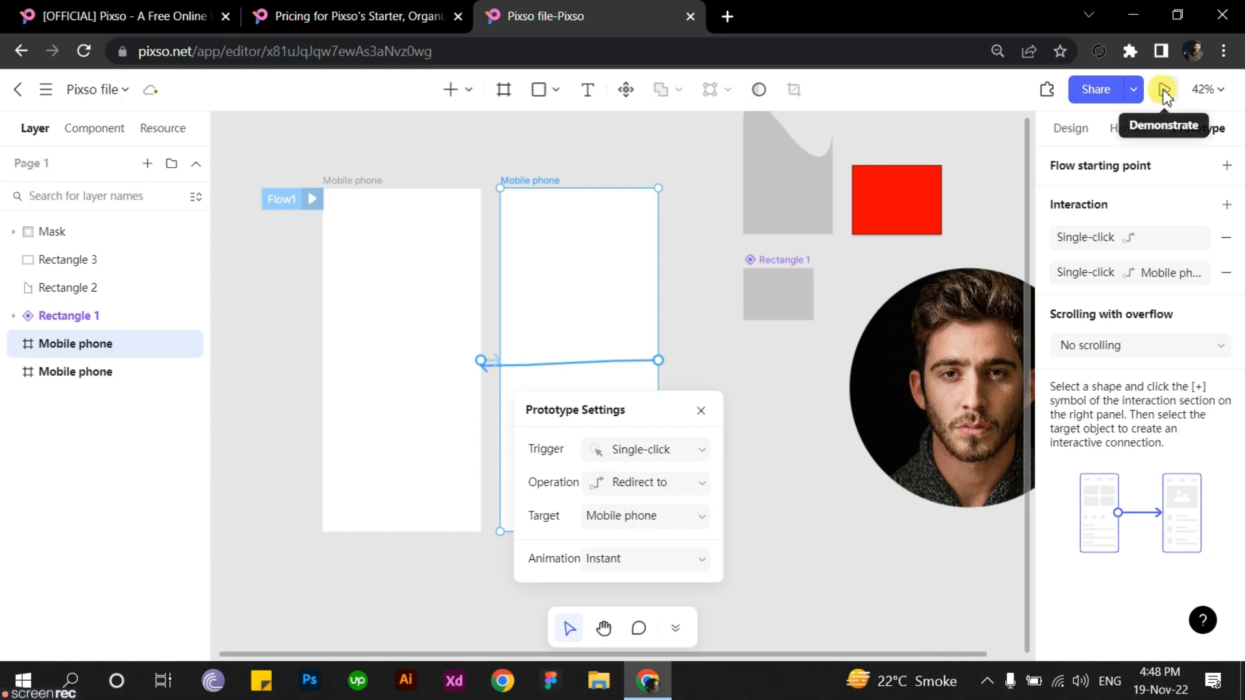
Step: Start the prototype demonstration, deselect the Mobile phone frame in the editor while it loads, and switch to the demonstration
click(1163, 91)
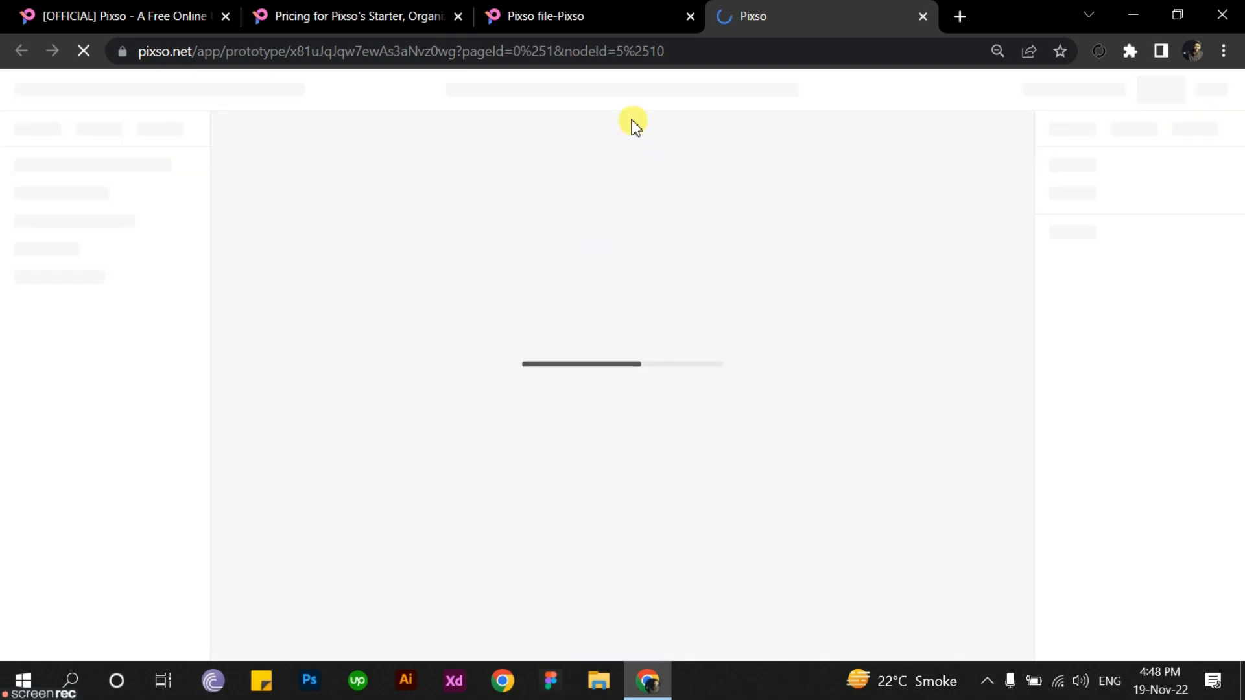
click(597, 8)
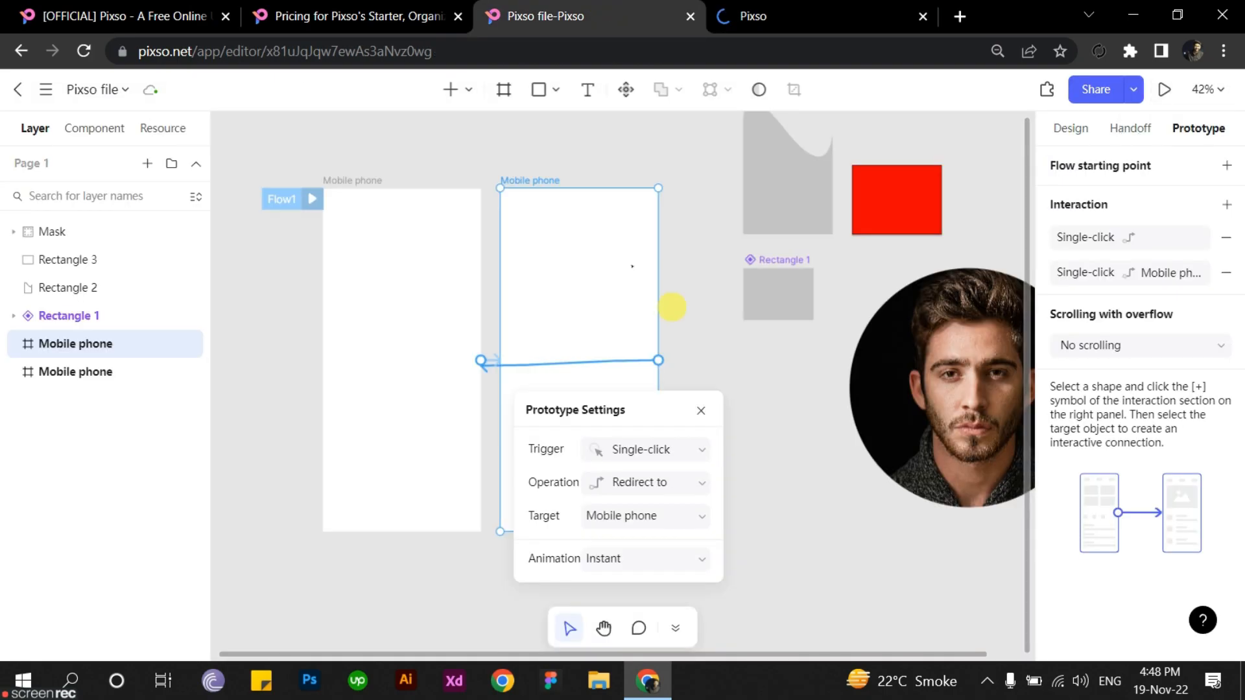
click(704, 312)
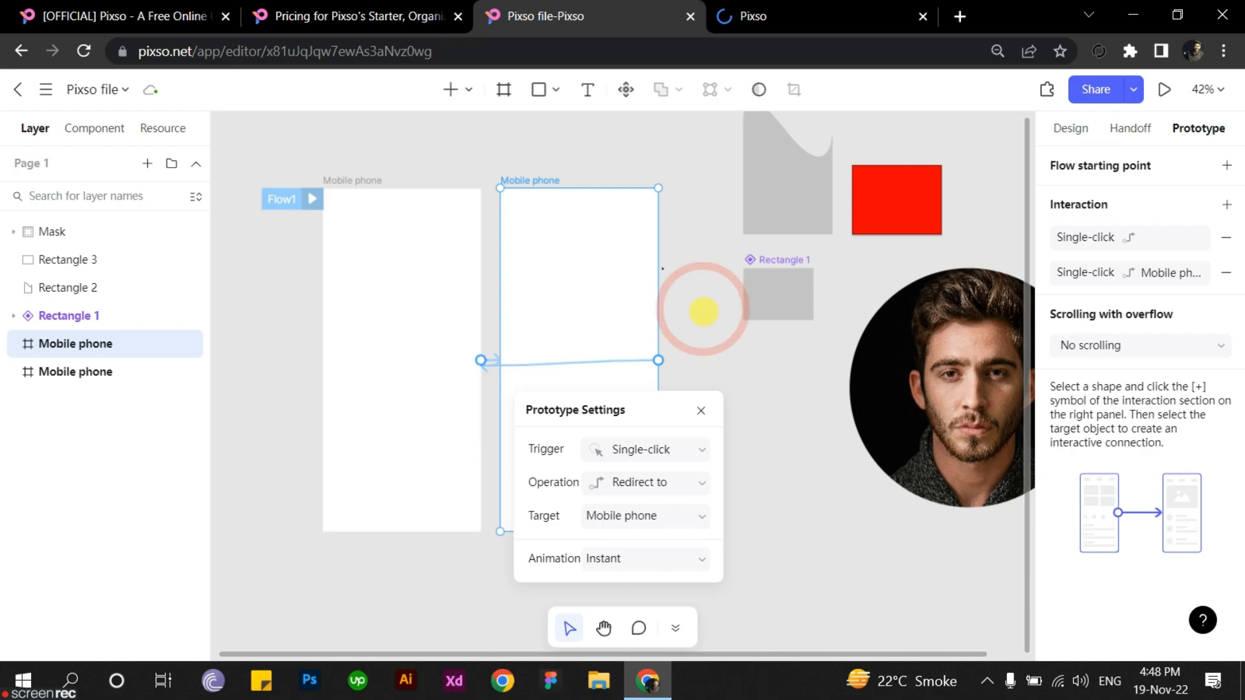
drag(716, 363, 672, 400)
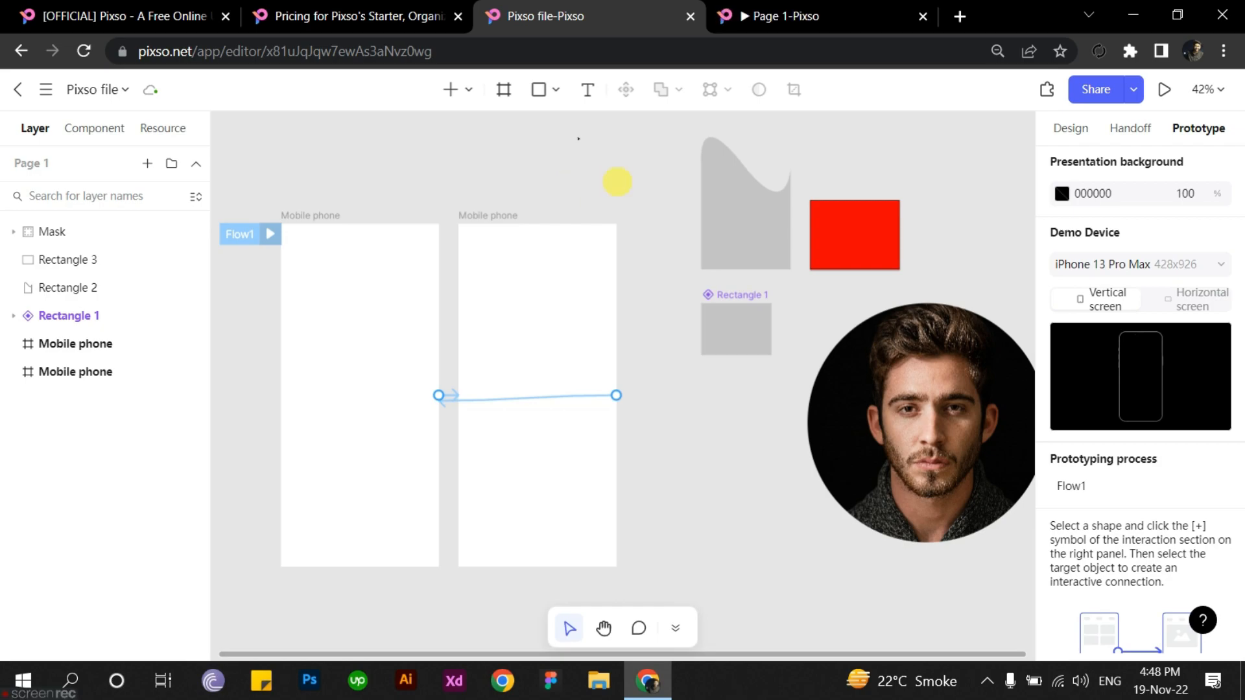
click(769, 19)
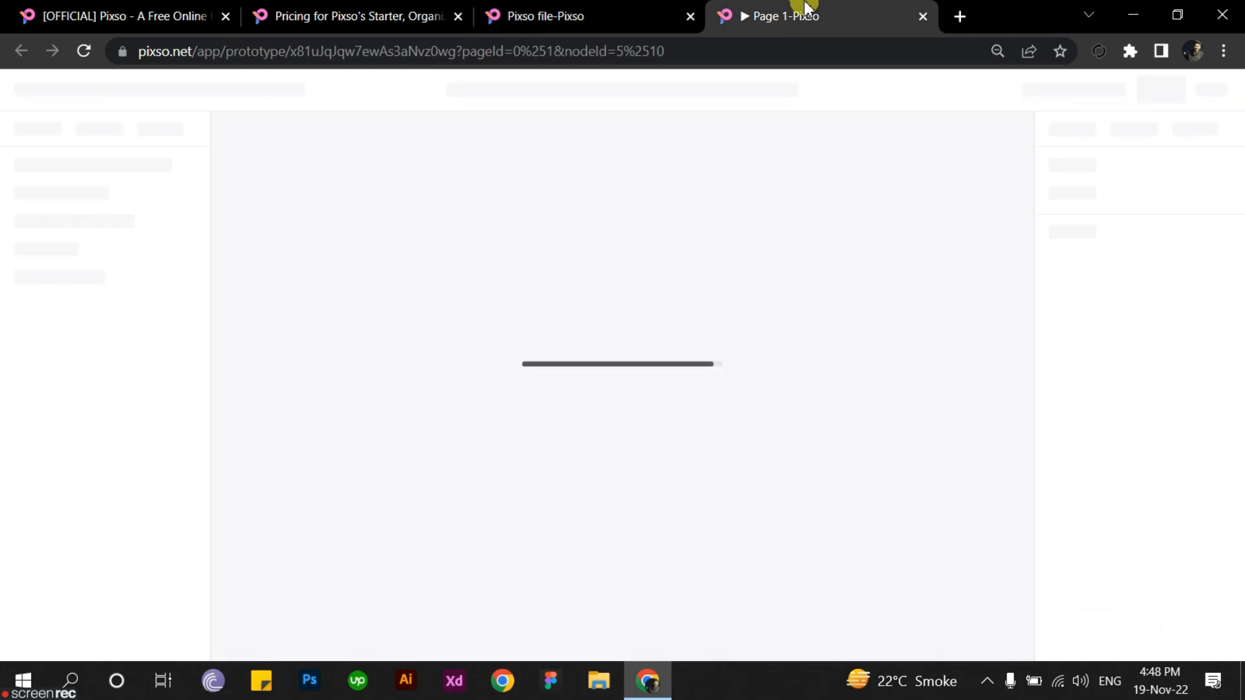
click(584, 16)
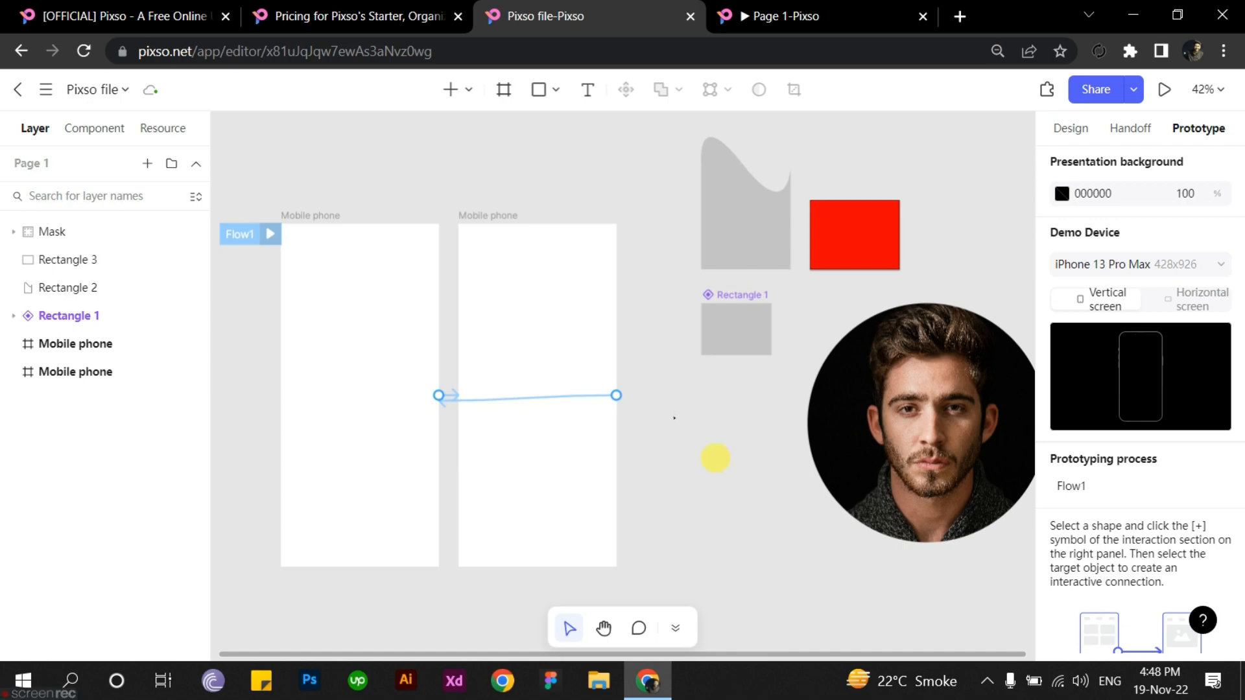
scroll(715, 458, up, 1)
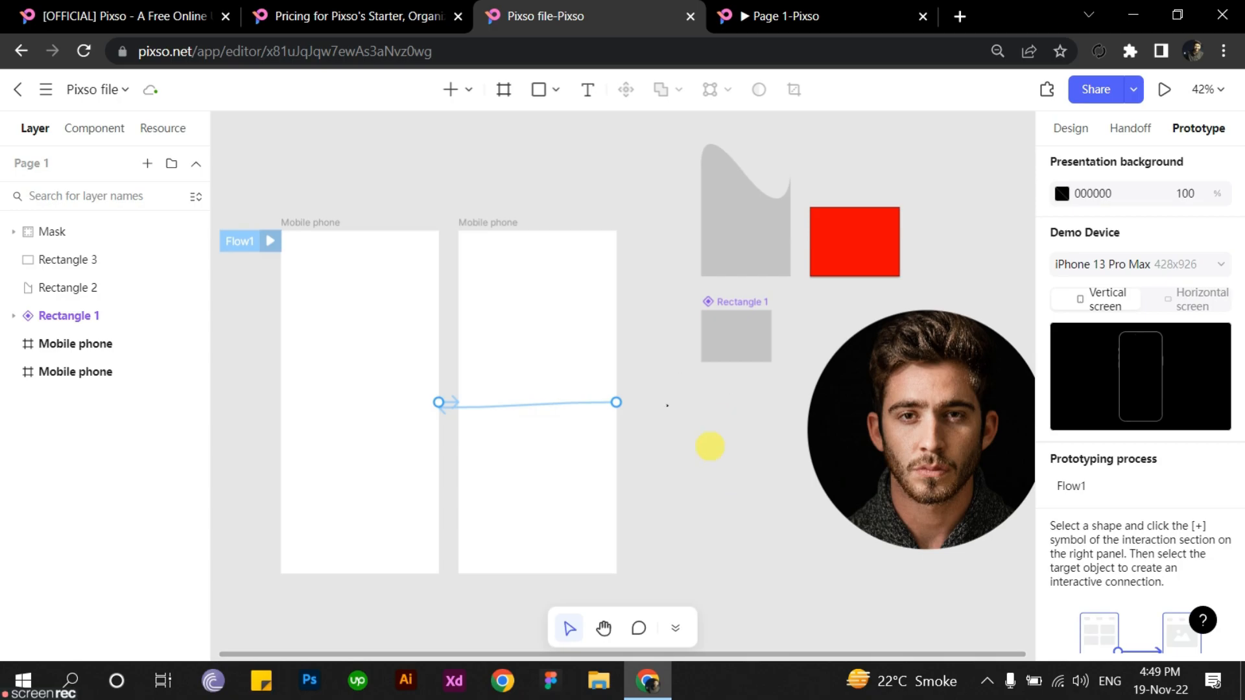
click(785, 18)
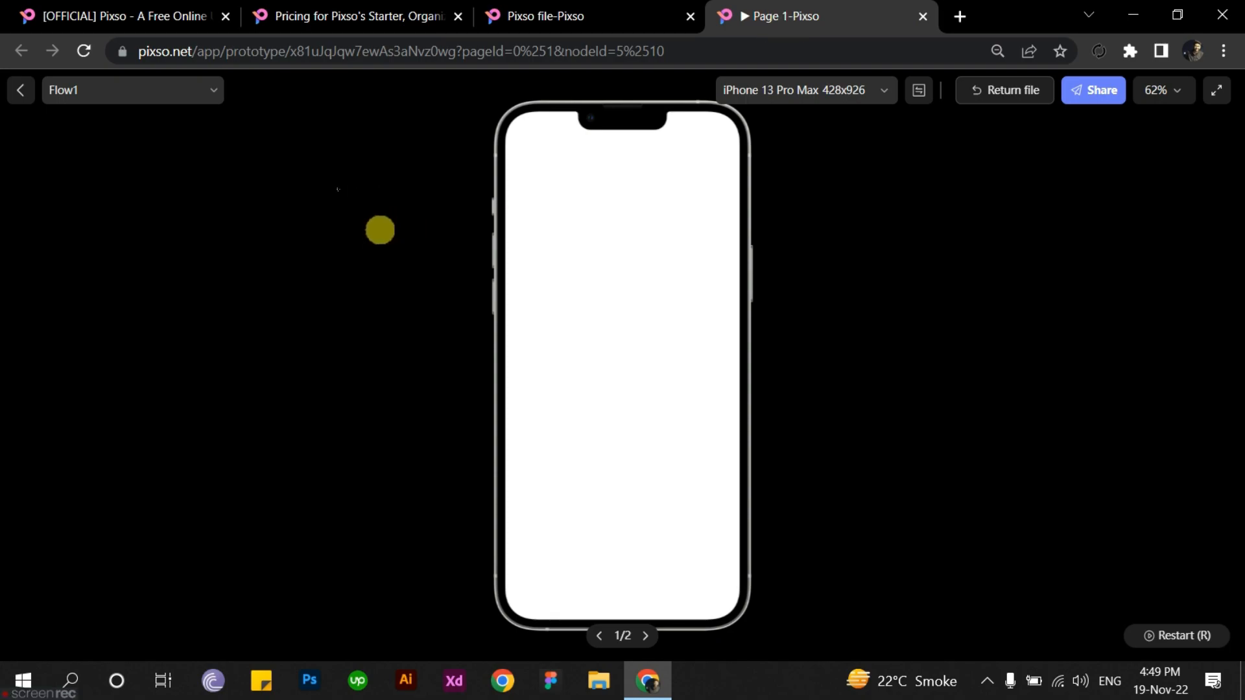
Step: Look at the list of available prototype flows in the demonstration and close it again
click(213, 96)
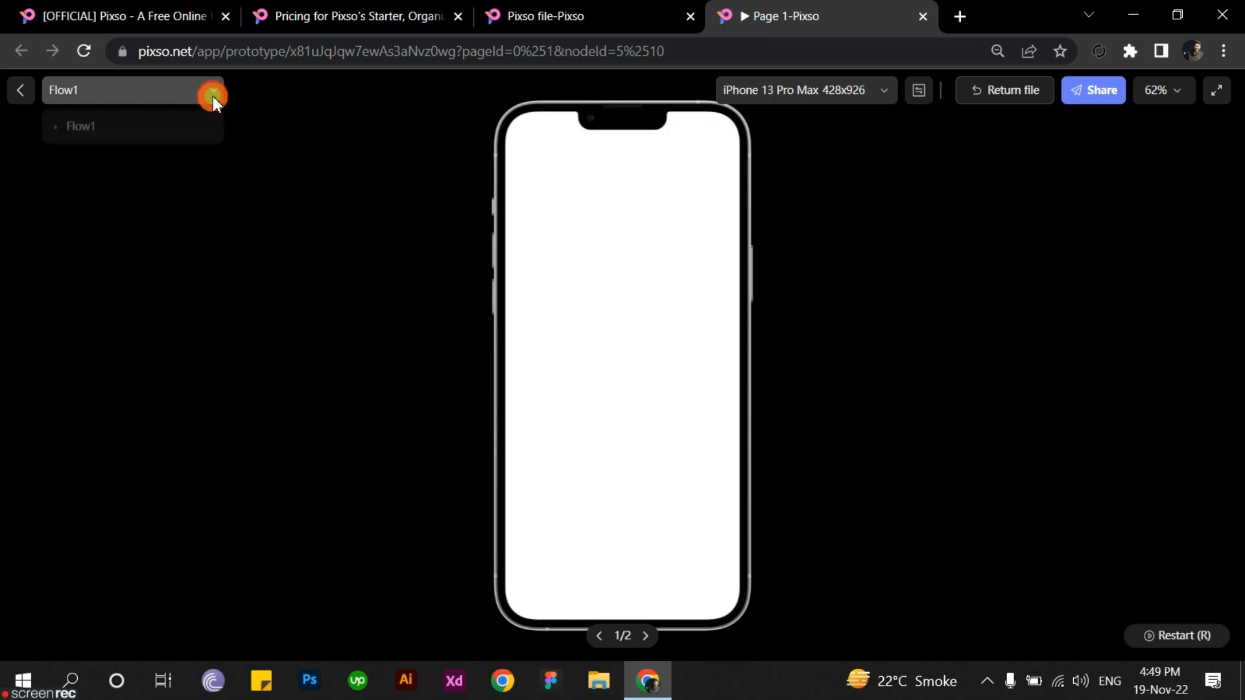
click(211, 92)
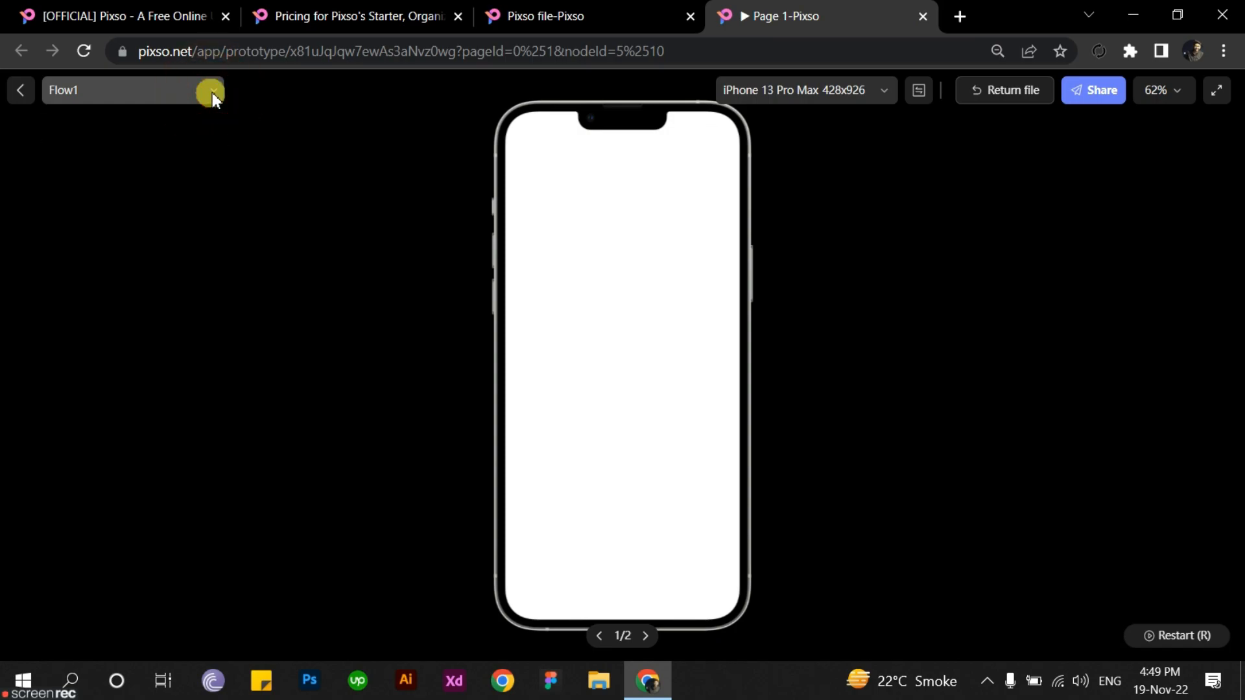
click(212, 92)
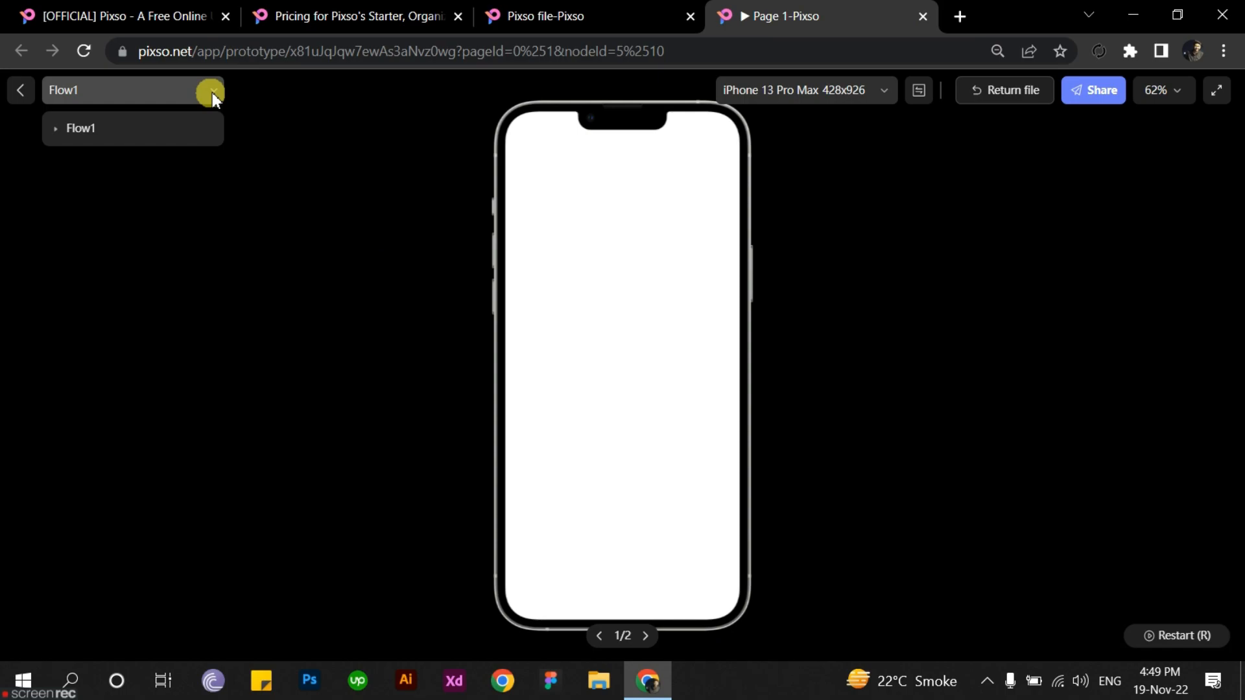
click(212, 92)
click(213, 92)
click(214, 91)
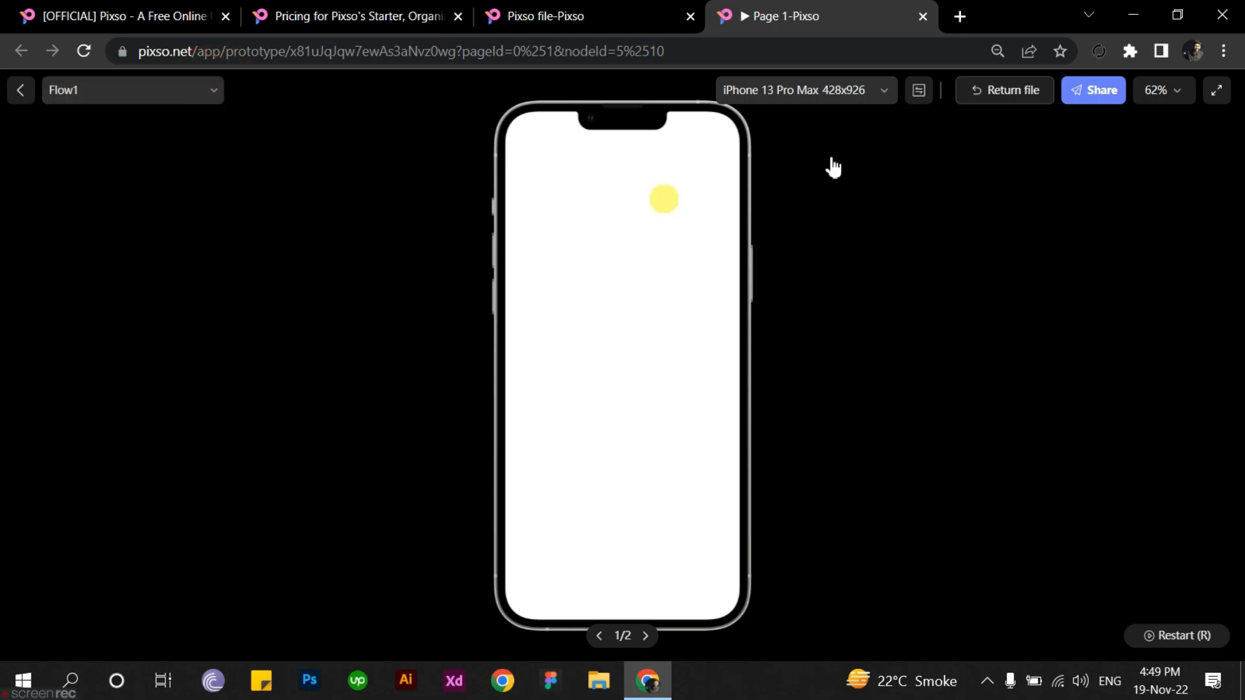
Step: Preview the prototype on an iPad Pro 12.9 and set the demo device to iPhone 11 Pro Max
click(889, 94)
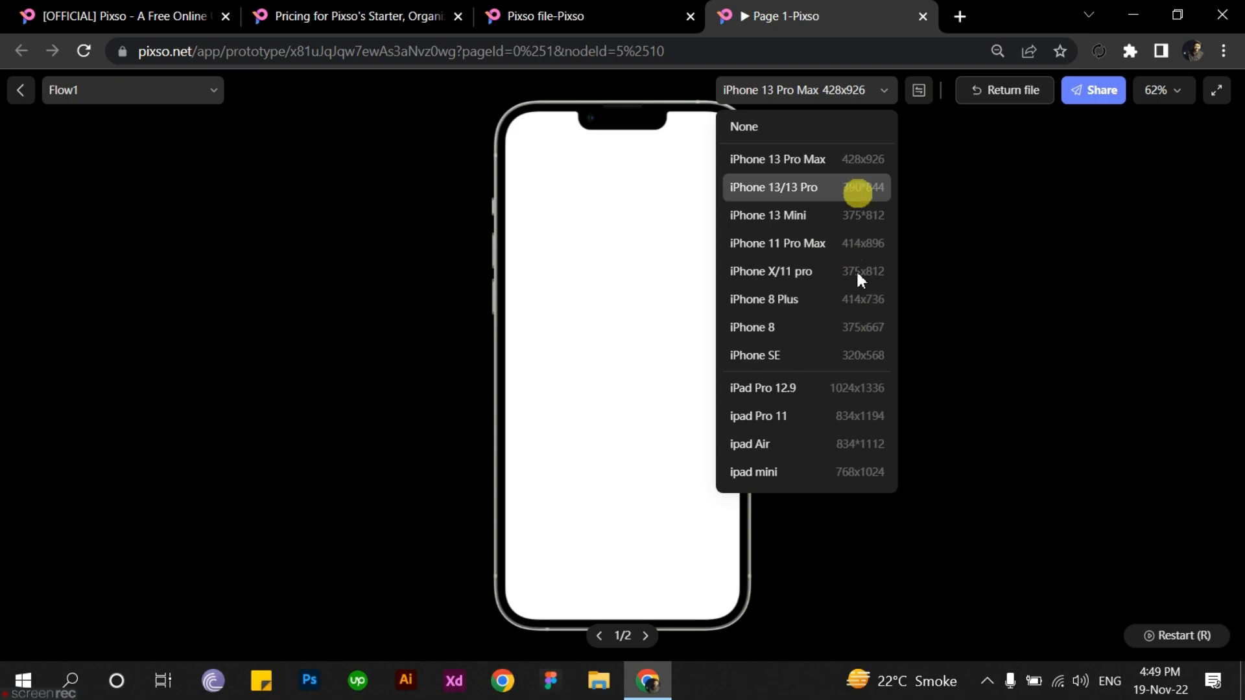
click(815, 389)
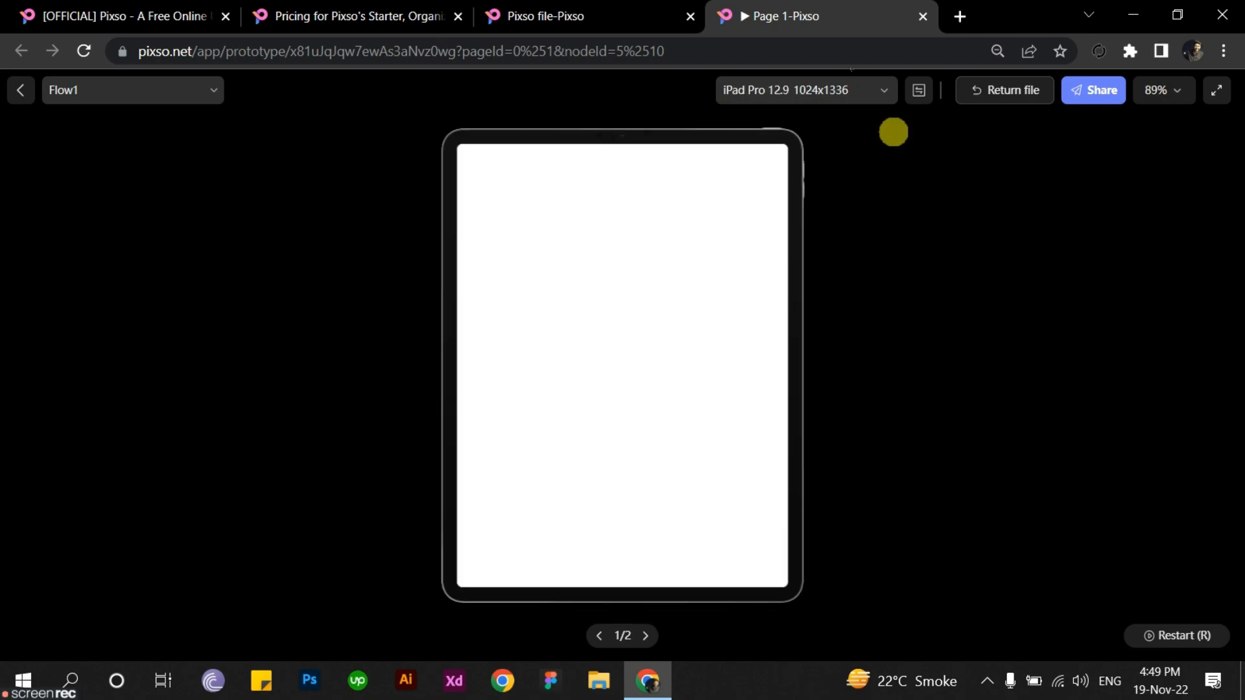
click(886, 93)
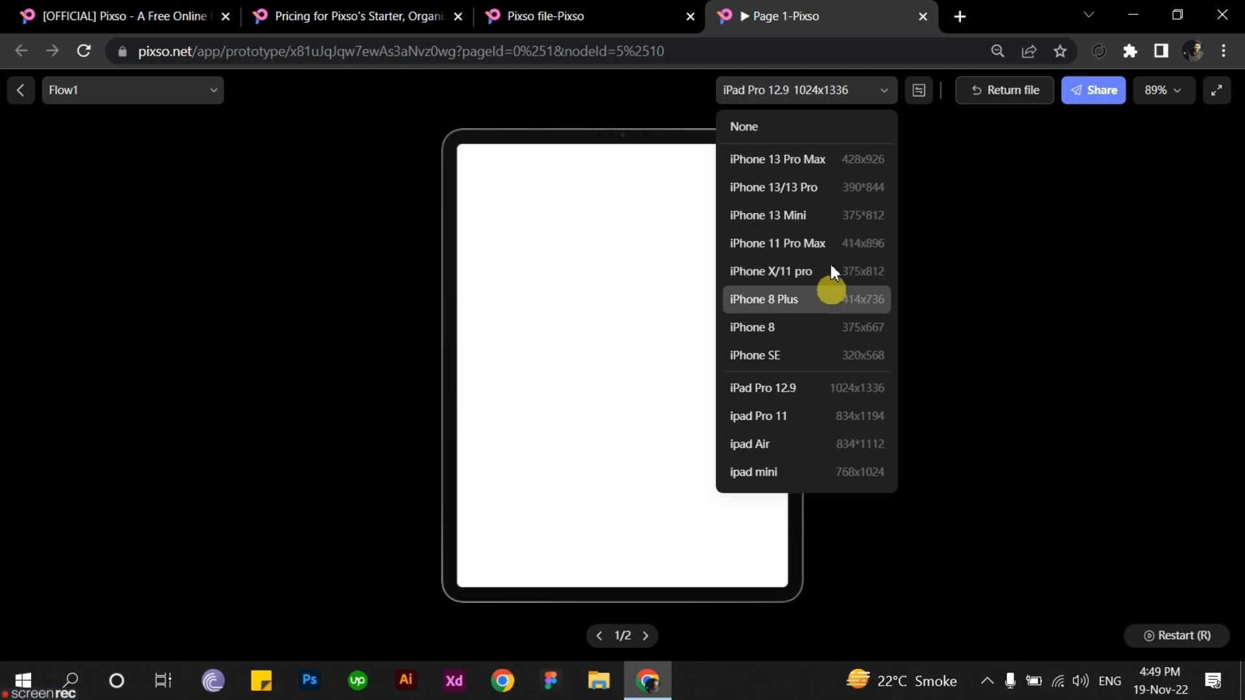
click(829, 246)
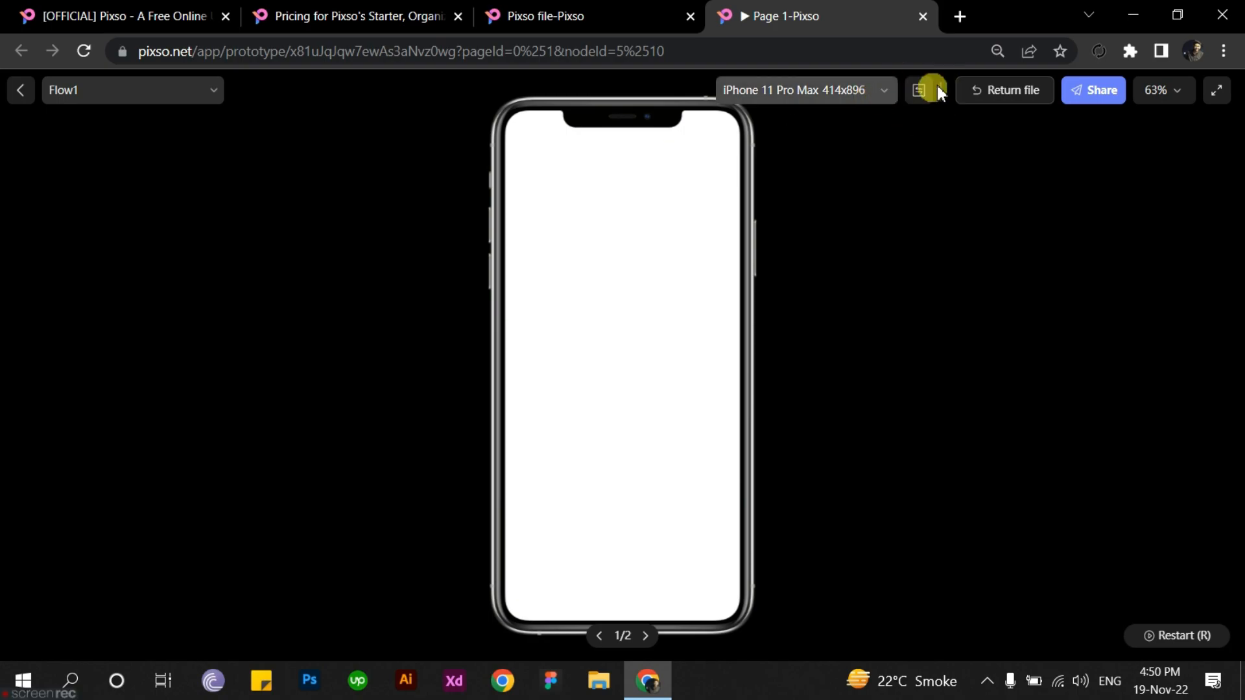
Step: Switch the previewed device between portrait and landscape, leaving it in landscape orientation
click(916, 91)
click(887, 91)
click(914, 94)
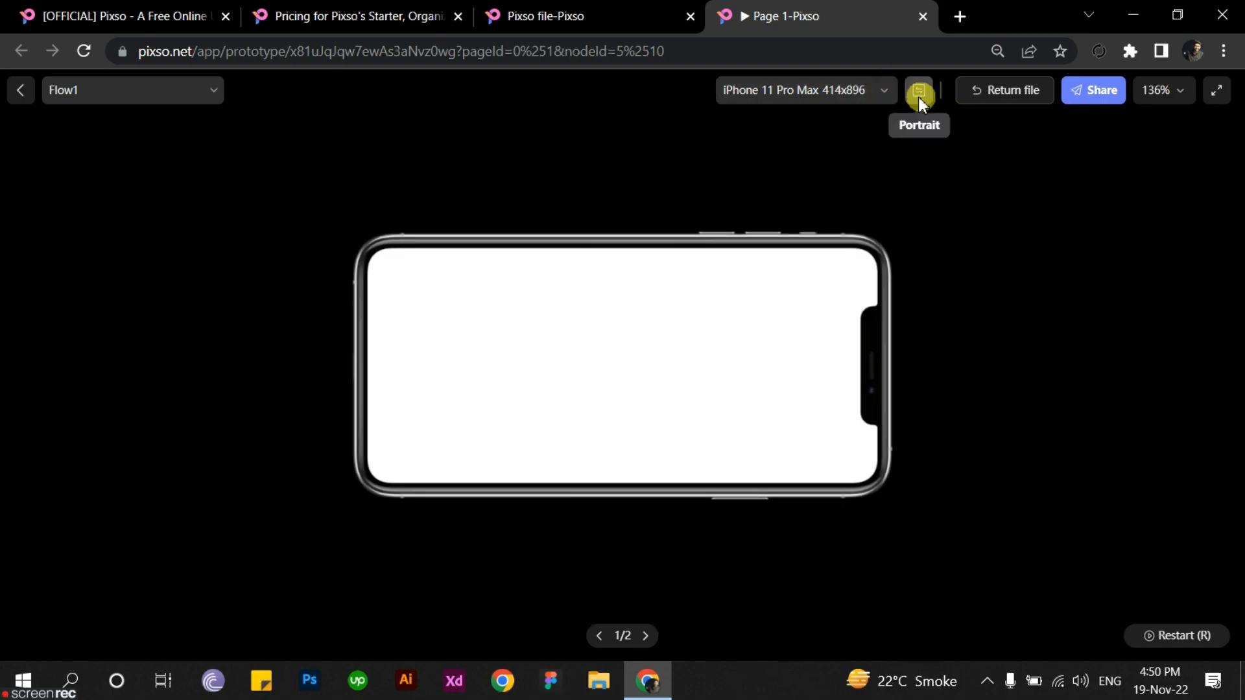
click(917, 95)
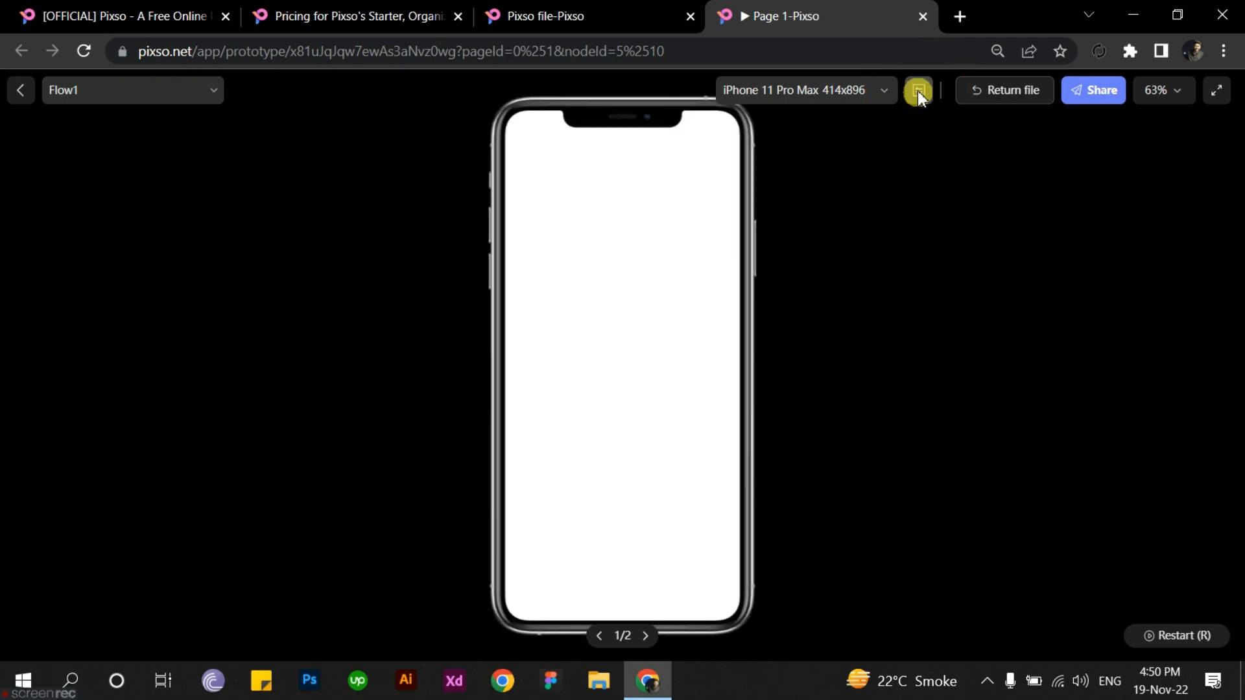
click(917, 91)
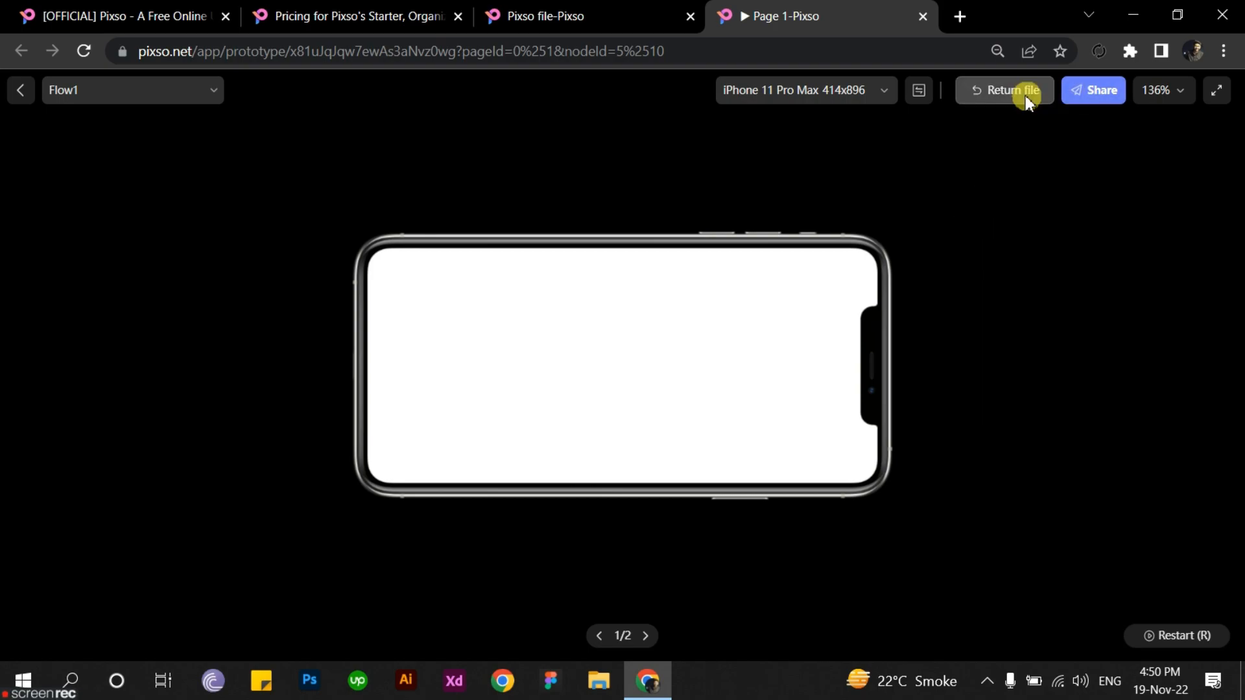
Step: Enable the link invitation in the demonstration's sharing settings and close the dialog
click(1103, 90)
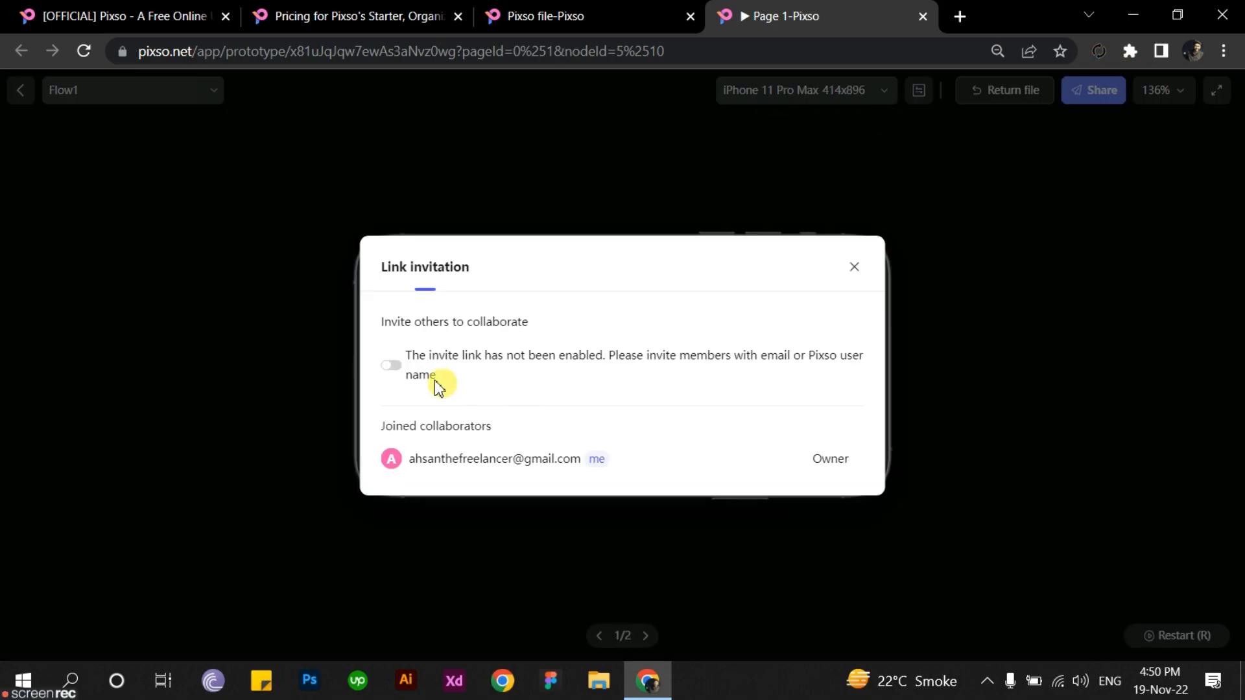
click(391, 365)
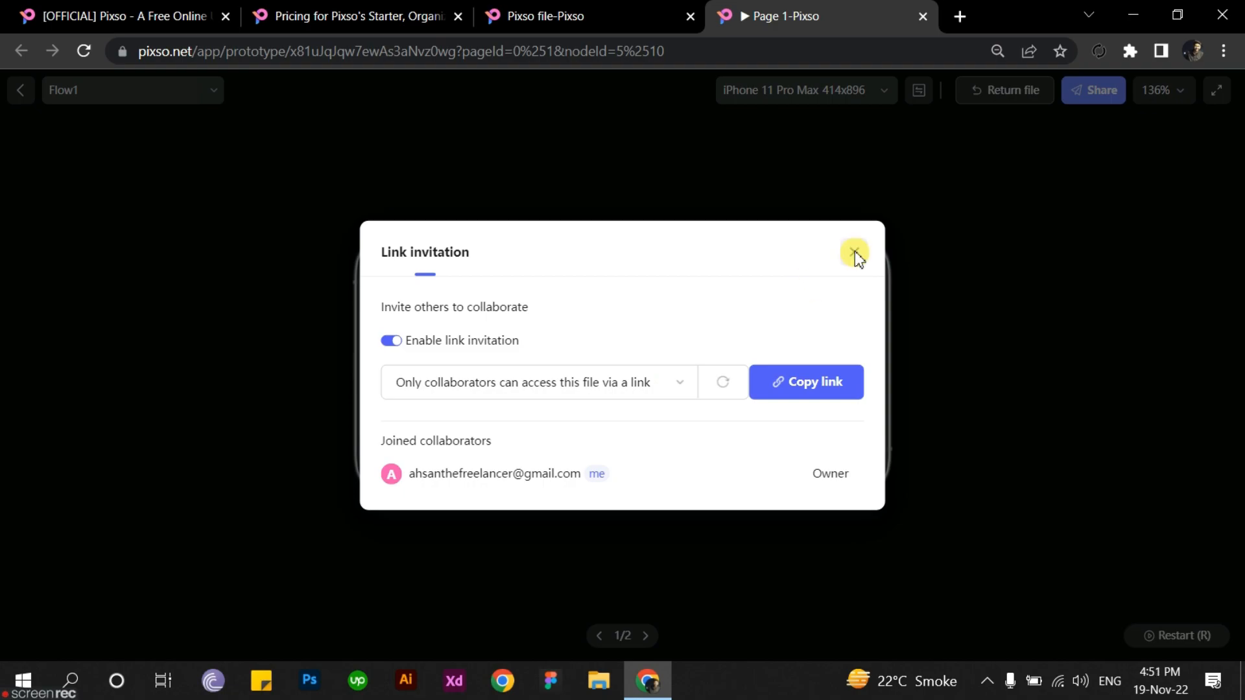
click(1150, 146)
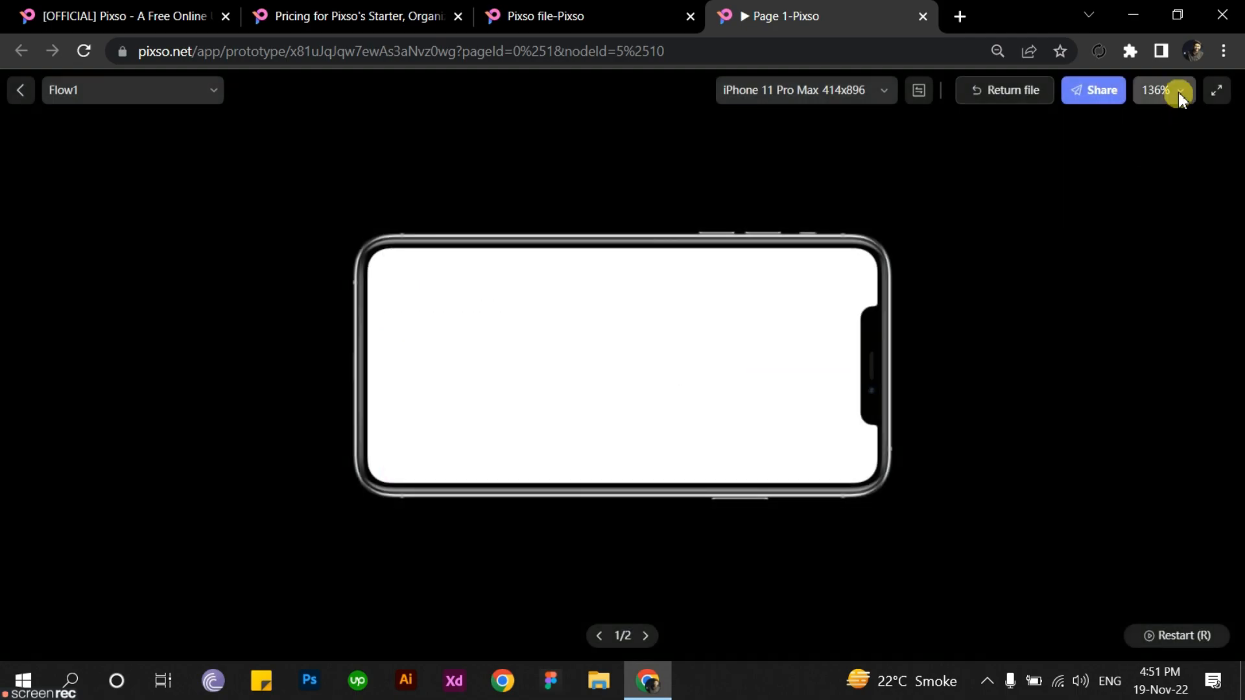
Step: View the prototype demonstration in full screen, and return from it to the Pixso file in the editor
click(1224, 94)
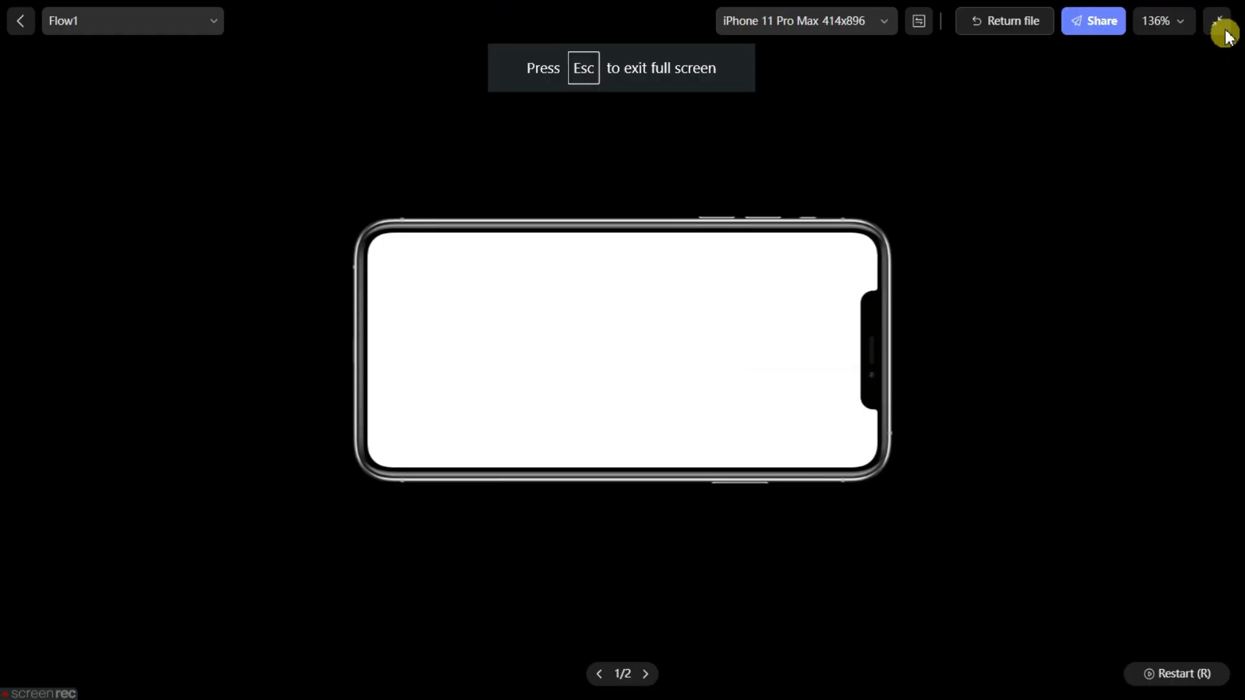
click(1225, 32)
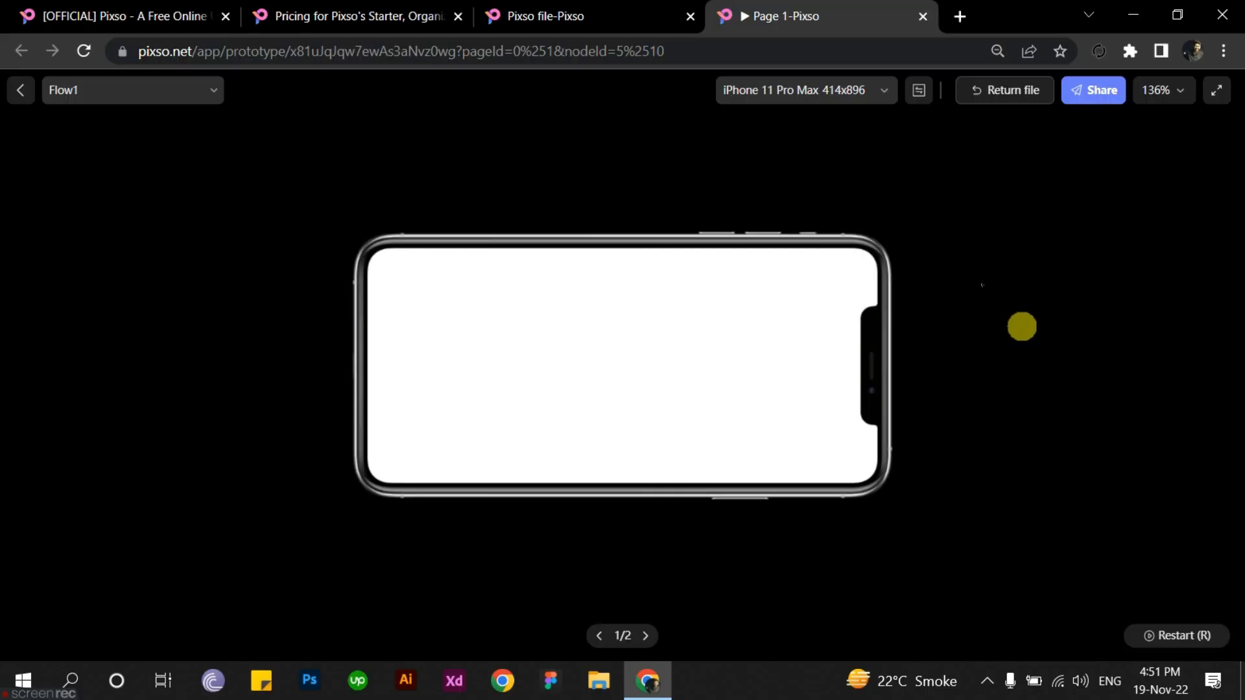
click(579, 7)
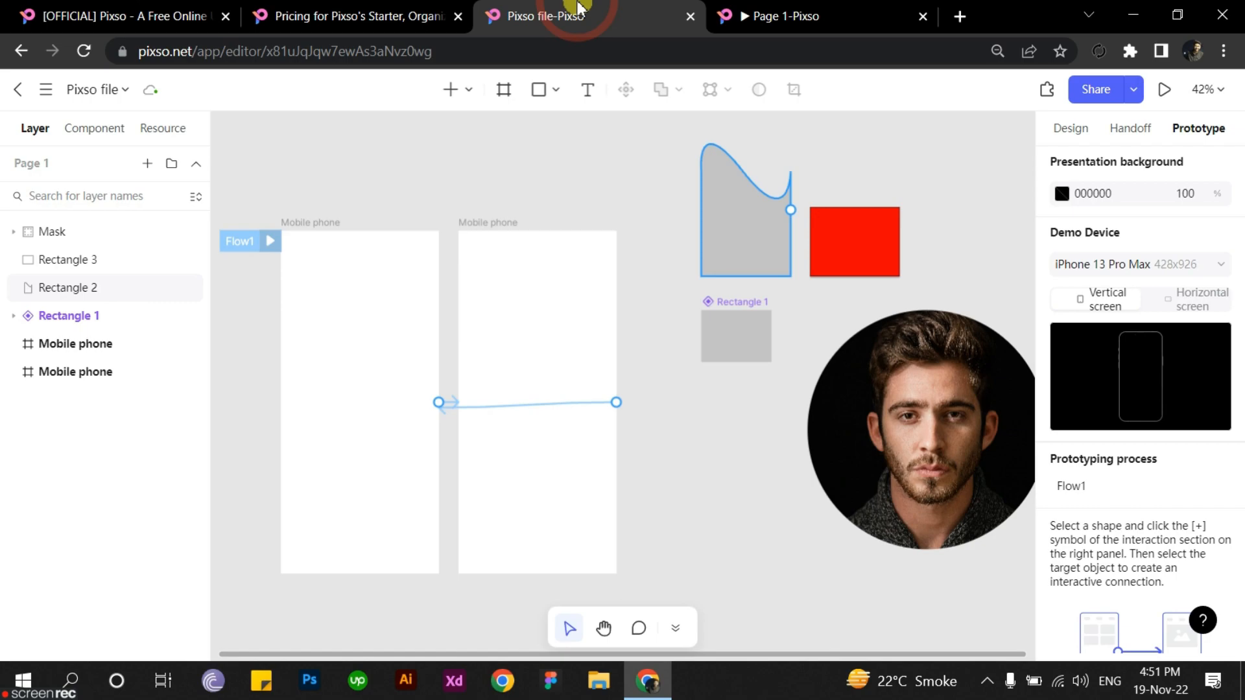
Step: Show the page's design properties in place of its prototype settings, with nothing selected on the canvas
click(577, 136)
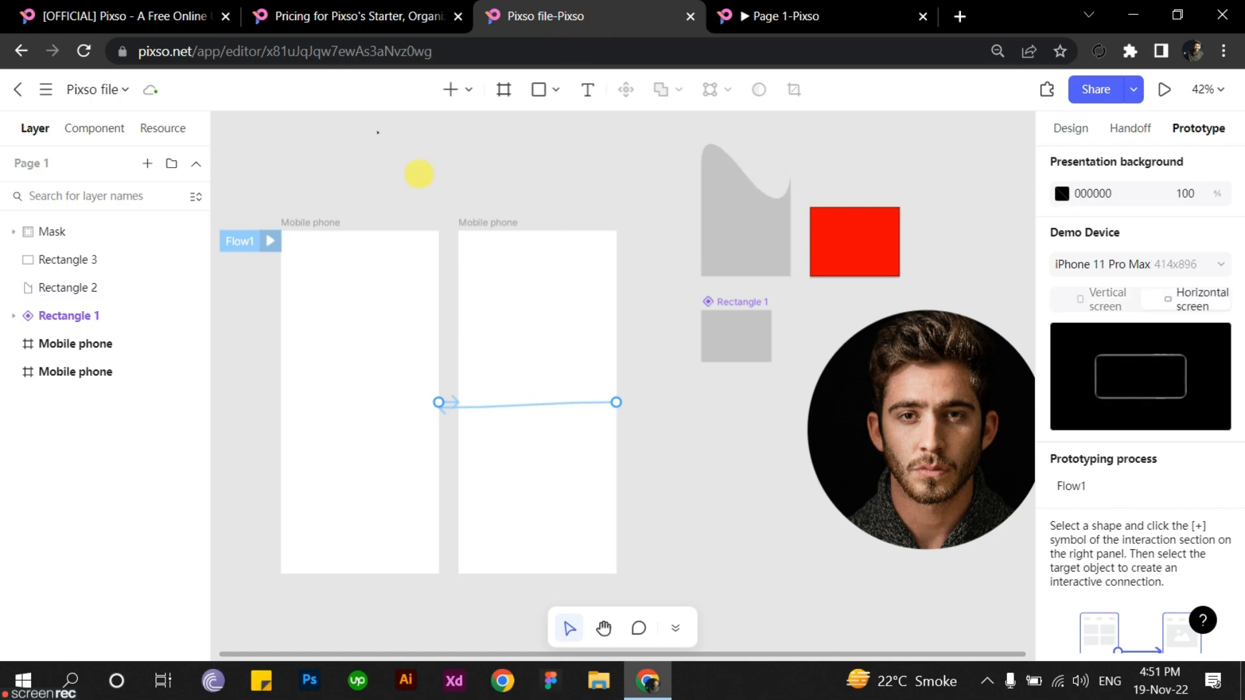
mouse_move(544, 171)
mouse_down()
mouse_move(474, 170)
mouse_move(525, 170)
mouse_up()
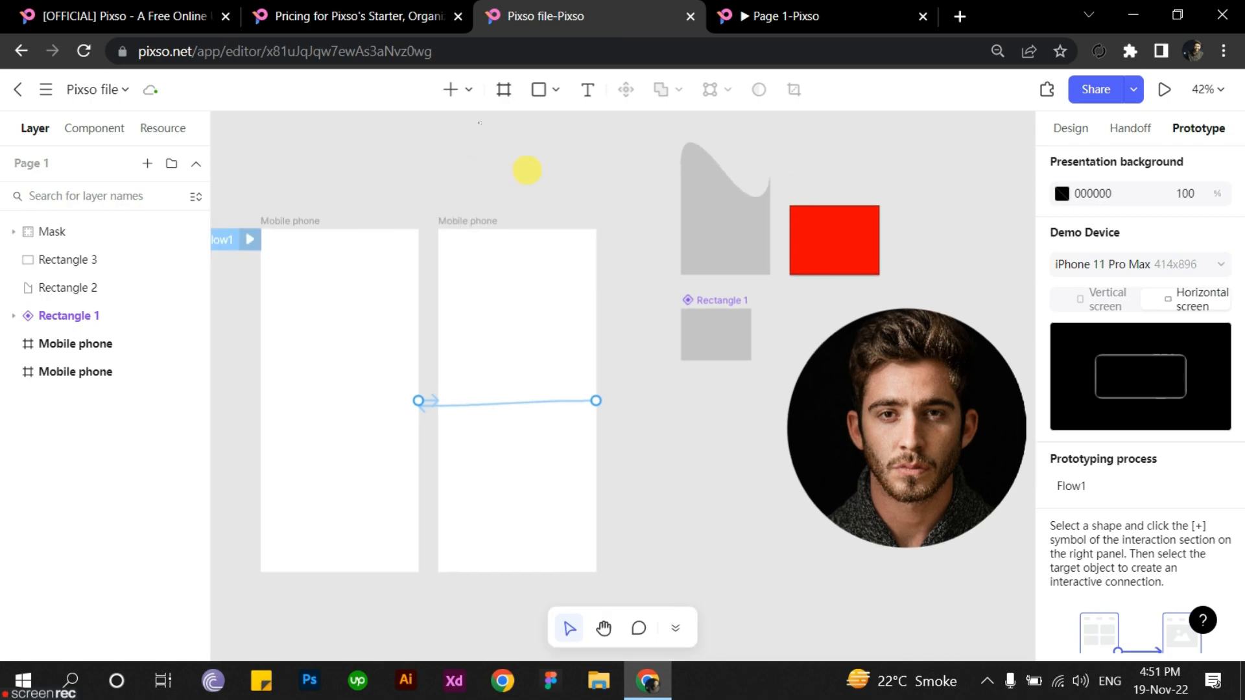
click(1069, 129)
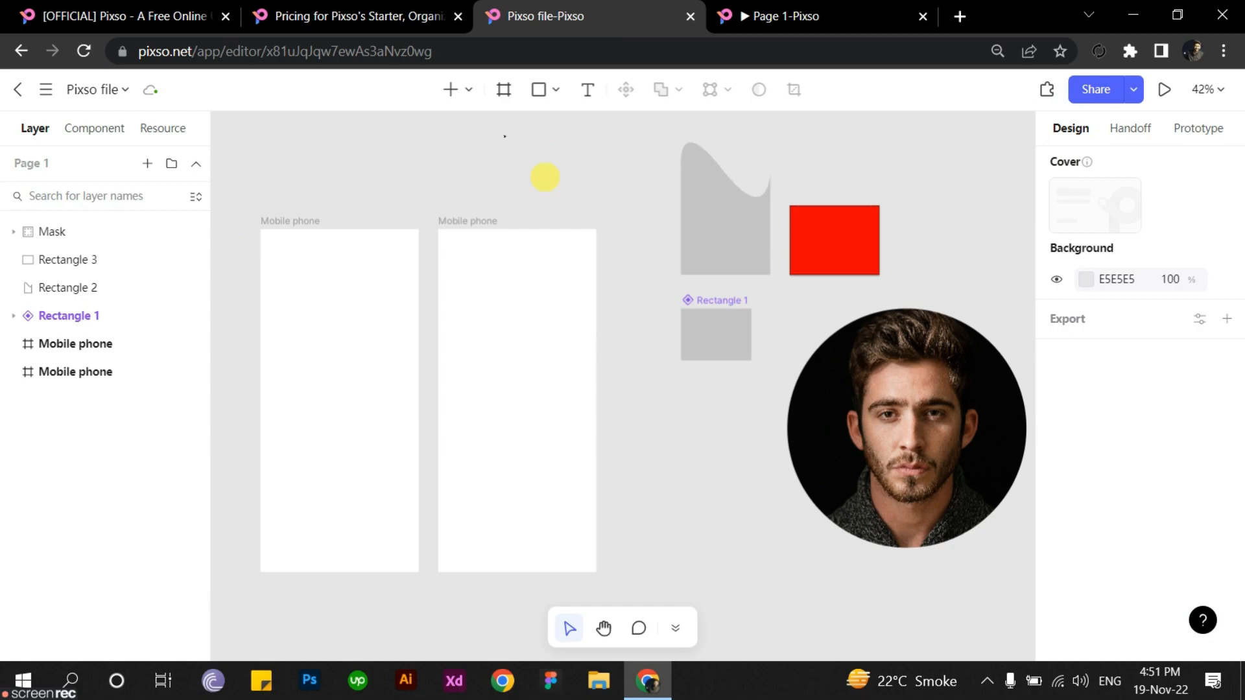